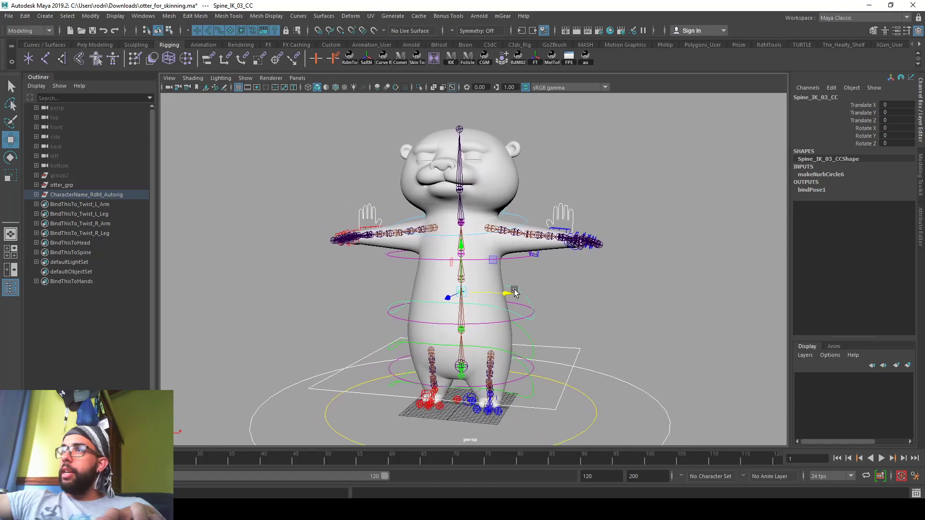
Step: Inspect the otter's third spine FK and IK controllers and the skinned body mesh
left_click(515, 256)
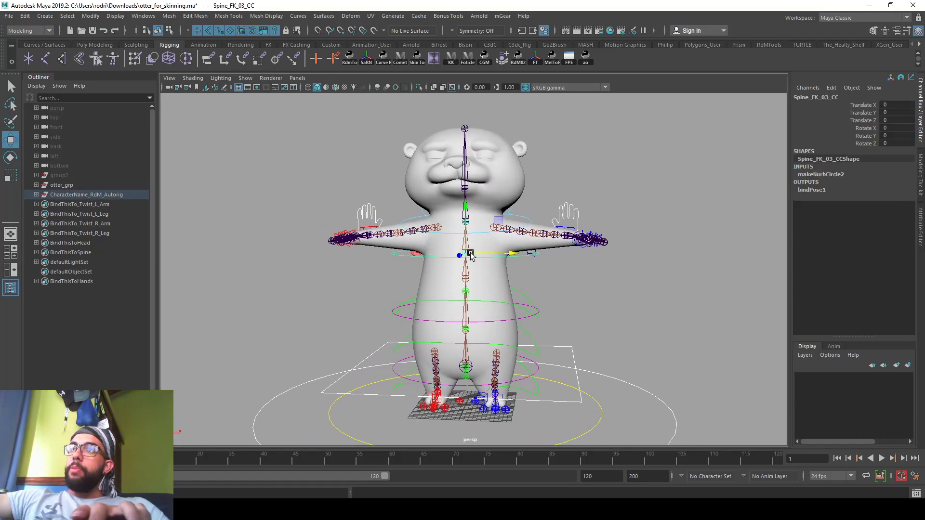
left_click(511, 302)
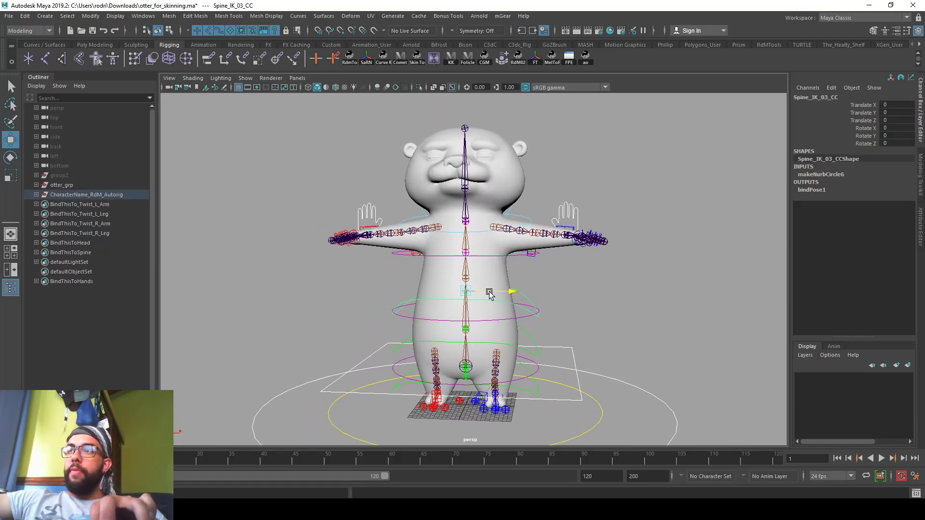
left_click_drag(475, 309, 402, 309, "alt")
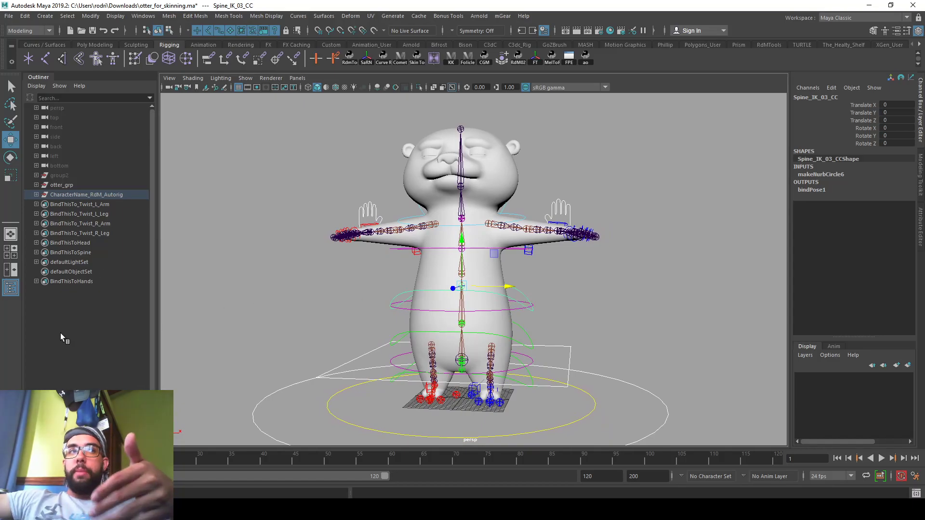
left_click(684, 260)
left_click(437, 241)
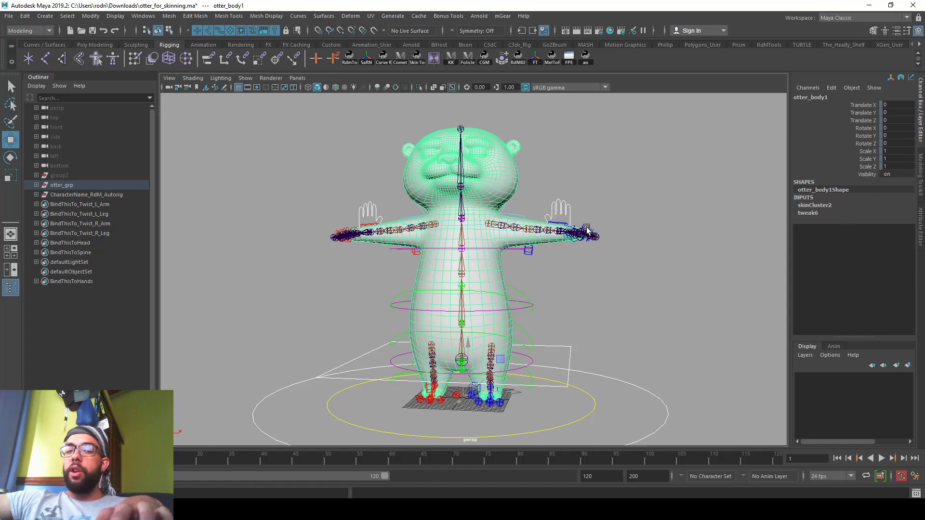
middle_click_drag(563, 202, 552, 200, "alt")
left_click_drag(495, 200, 479, 206, "alt")
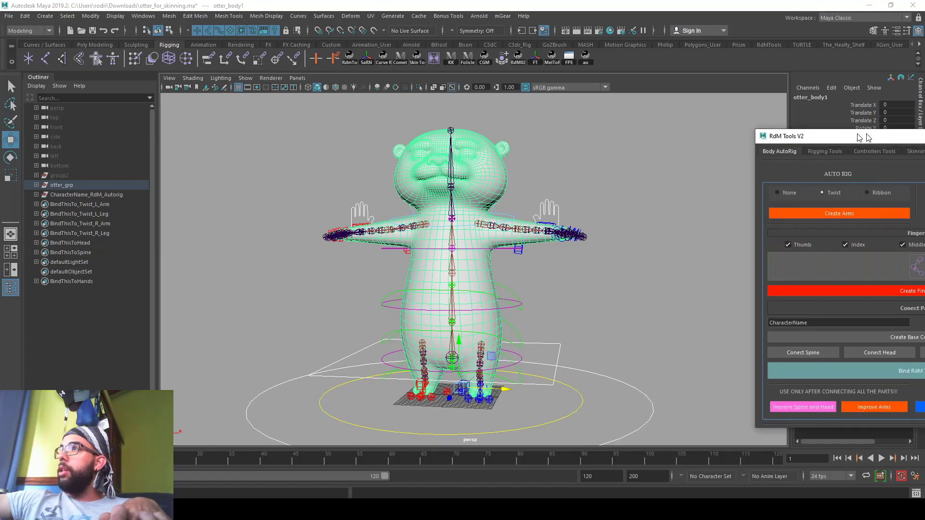
Step: Run the Improve function for the spine and head, arms, legs and hands to bring back their editable locators
left_click(622, 356)
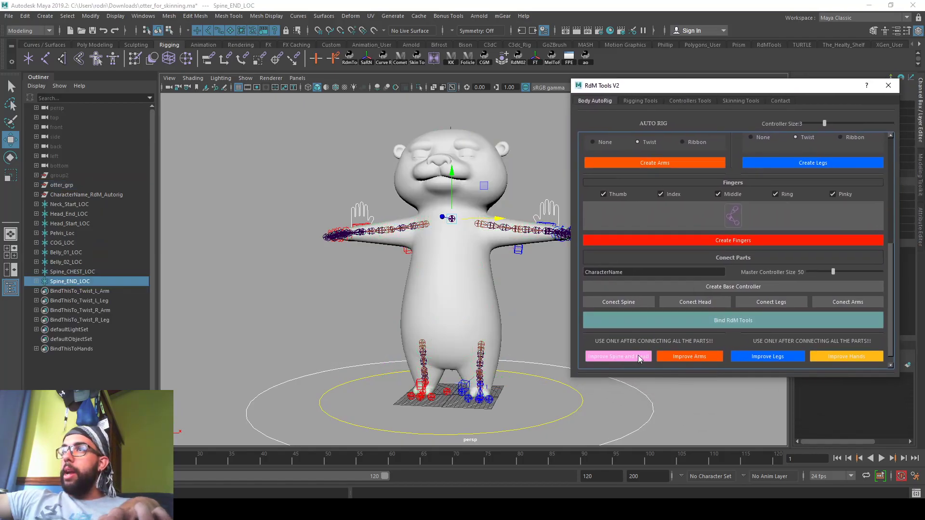
left_click(719, 354)
left_click(770, 358)
left_click(843, 355)
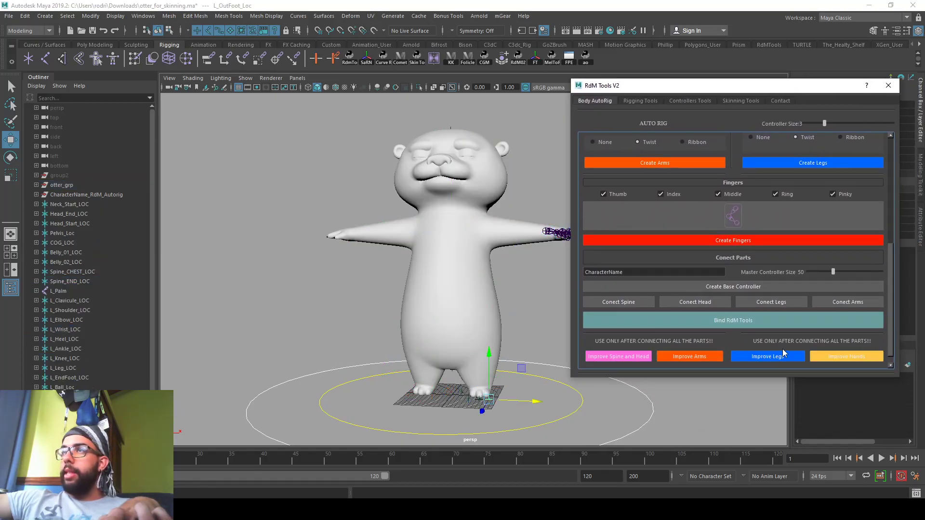
Step: View all the regenerated locators in isolation, and return to the full scene
left_click_drag(107, 206, 223, 379)
key("ctrl+1")
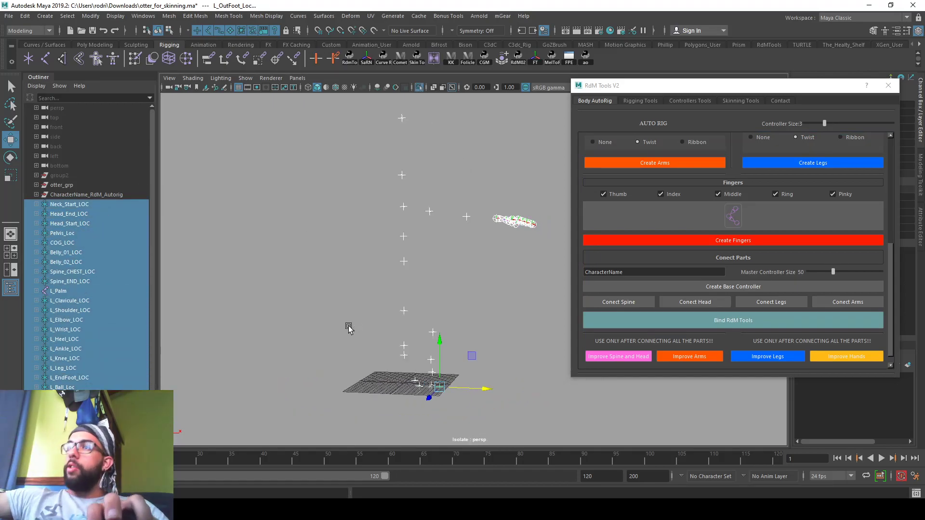
key("ctrl+1")
scroll(353, 262, "up", 3)
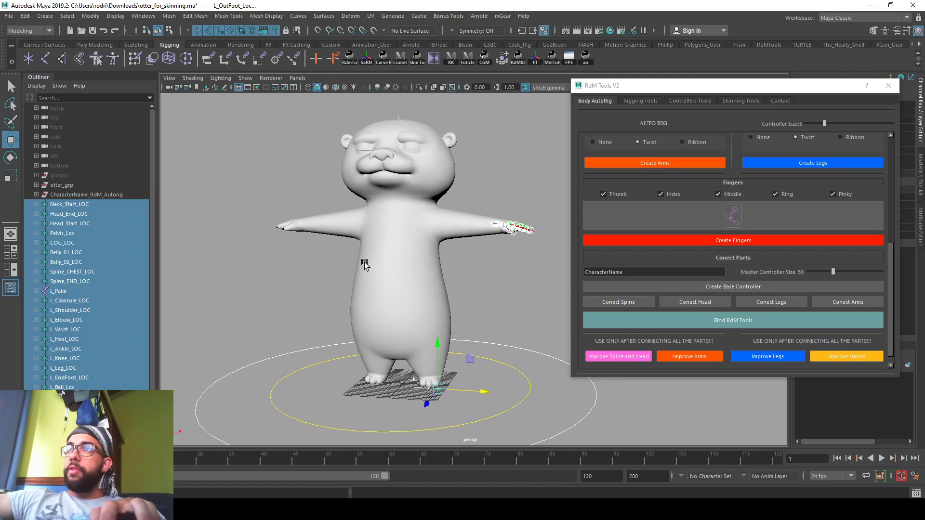
Step: Select the locators from Pelvis_Loc to Spine_END_LOC and show the model as wireframe in the front view
left_click(77, 233)
left_click(86, 281, "shift")
key("f")
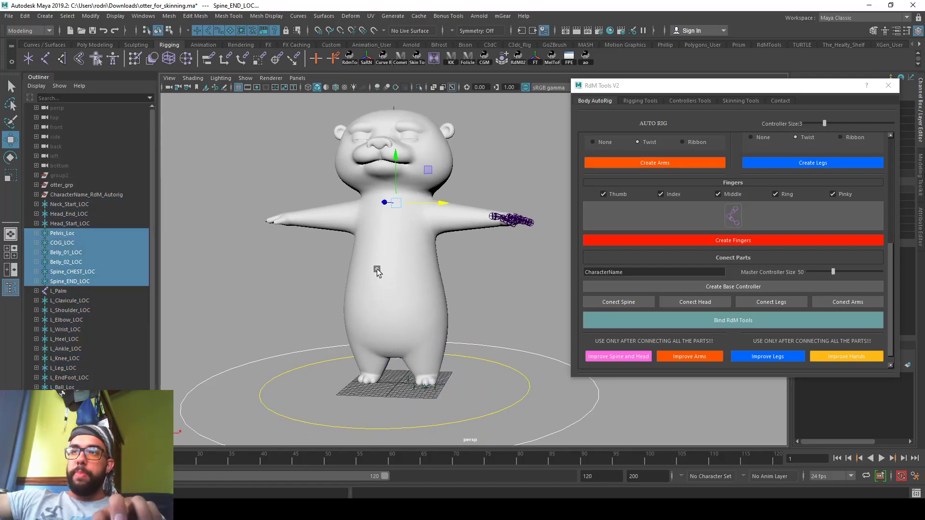
key("space")
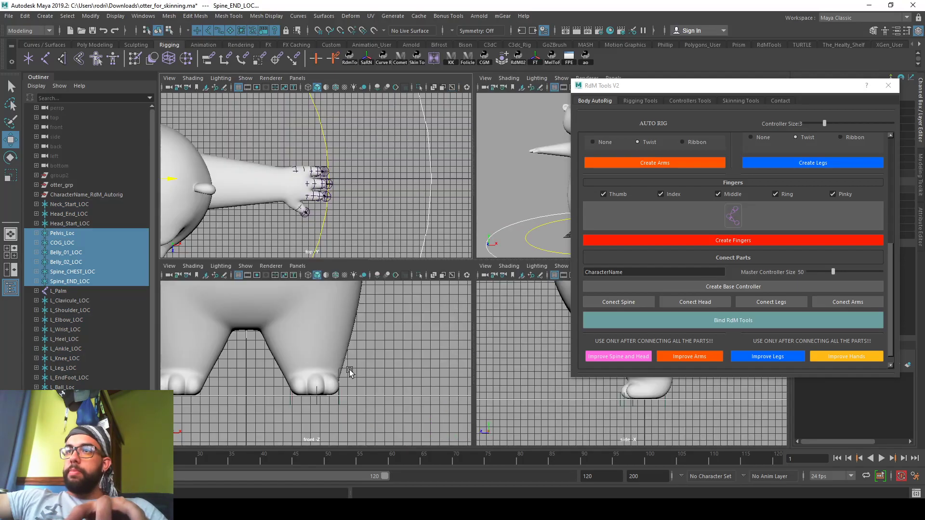
key("space")
key("4")
scroll(443, 375, "up", 3)
scroll(442, 375, "down", 3)
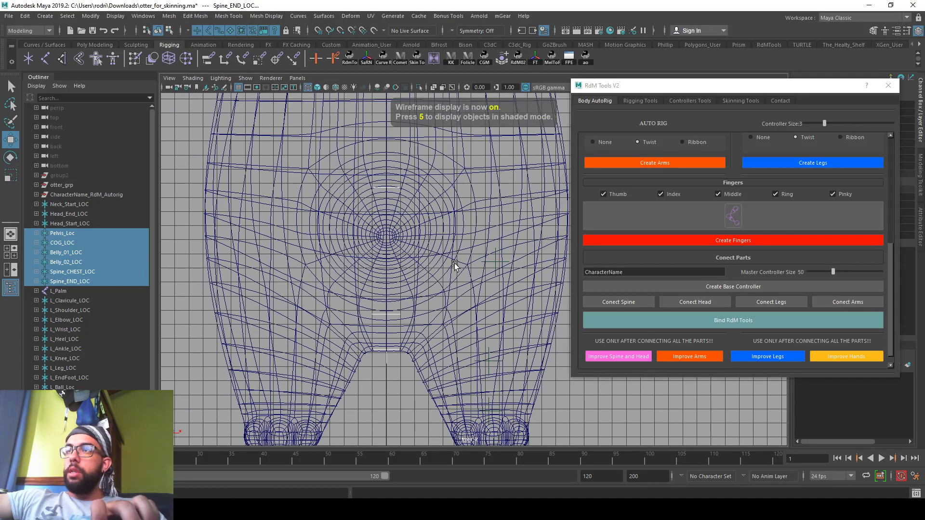
Step: Add the otter body mesh to the selection and isolate it with the spine locators
left_click(454, 262, "shift")
key("ctrl+1")
scroll(402, 331, "up", 3)
scroll(369, 254, "down", 3)
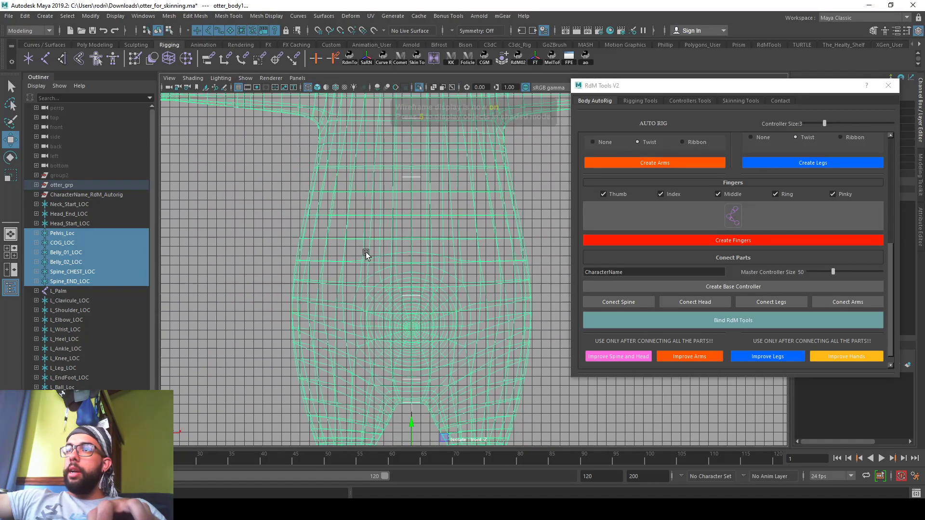
Step: Check the placement of Pelvis_Loc and COG_LOC against the body wireframe in the front view
left_click(88, 233)
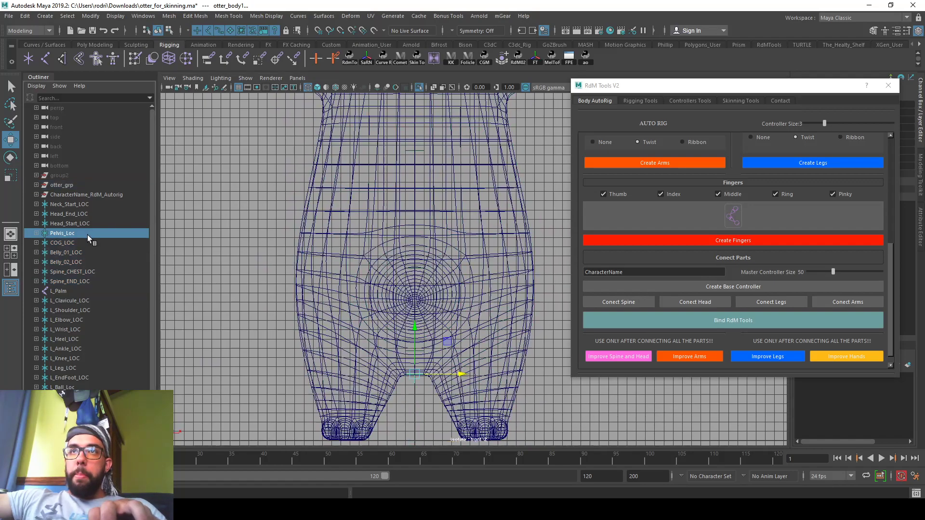
key("f")
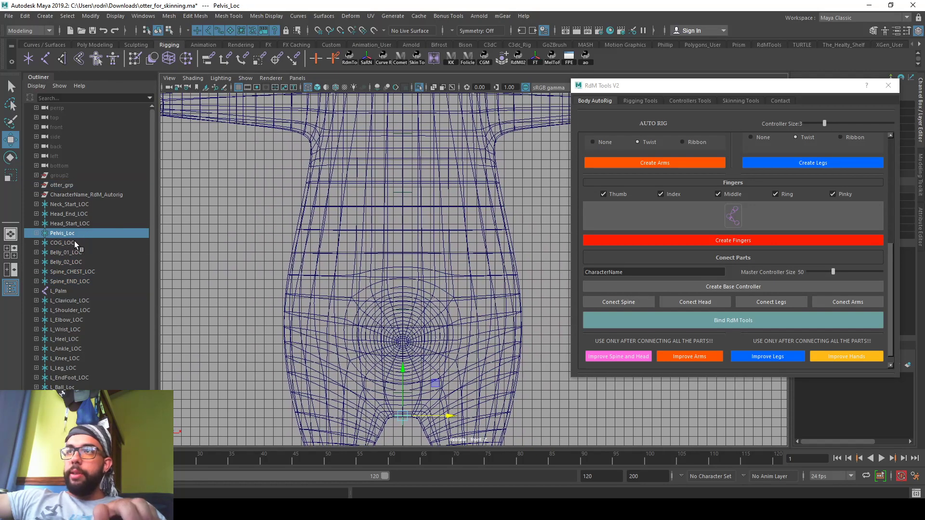
left_click(74, 242)
scroll(419, 381, "down", 3)
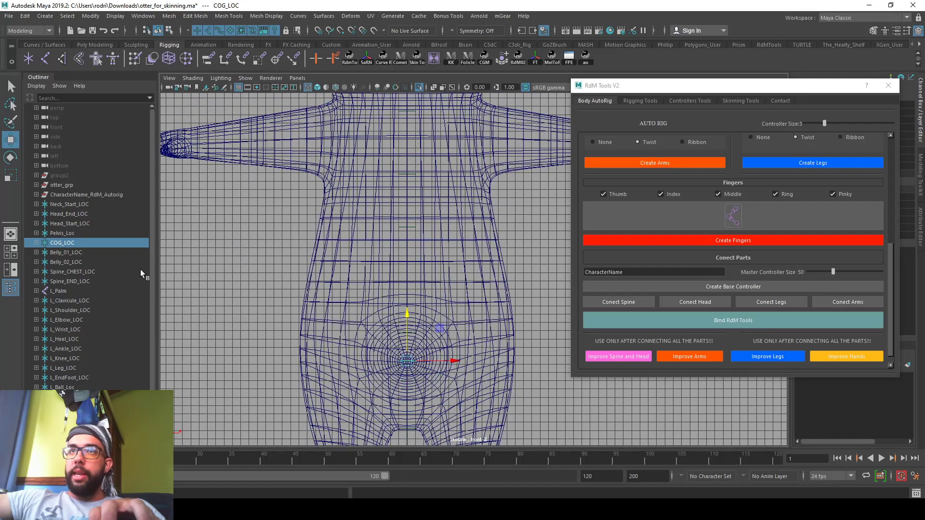
left_click(76, 231)
key("f")
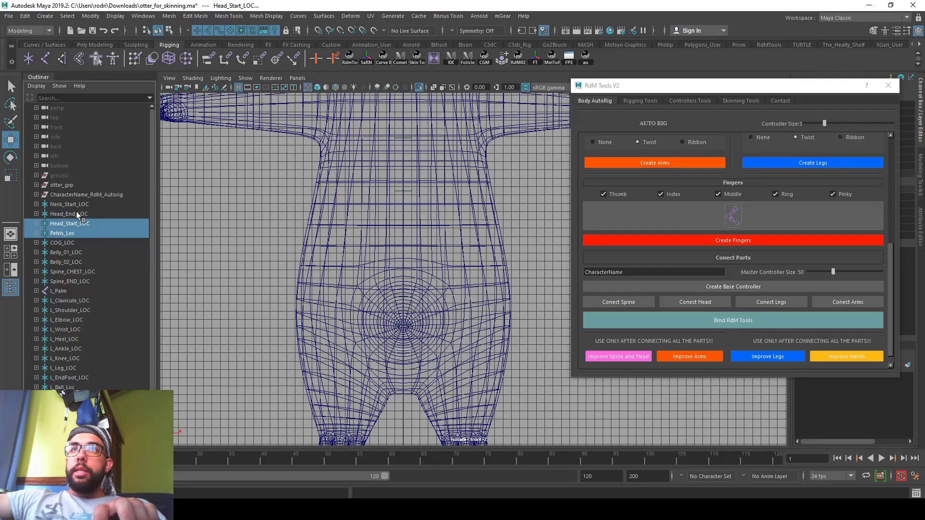
left_click(74, 242)
Step: Move Belly_01_LOC up and Belly_02_LOC down along the otter's spine line
left_click(74, 251)
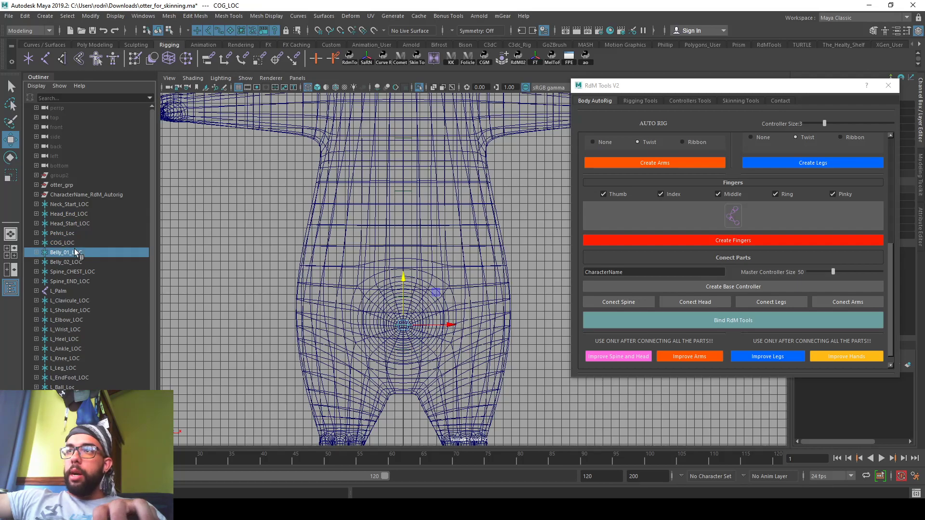
key("f")
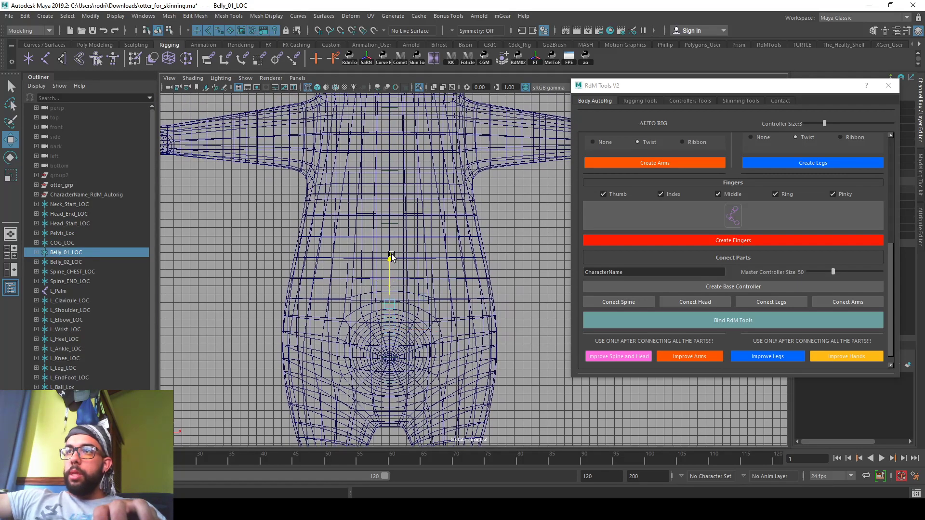
left_click(90, 263, "shift")
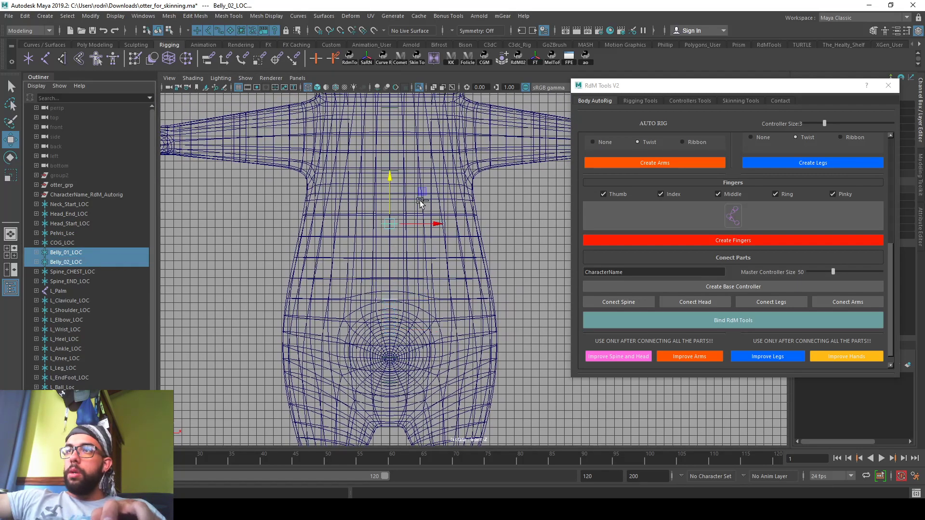
middle_click_drag(422, 203, 424, 229, "alt")
left_click(92, 264)
left_click_drag(400, 211, 393, 222)
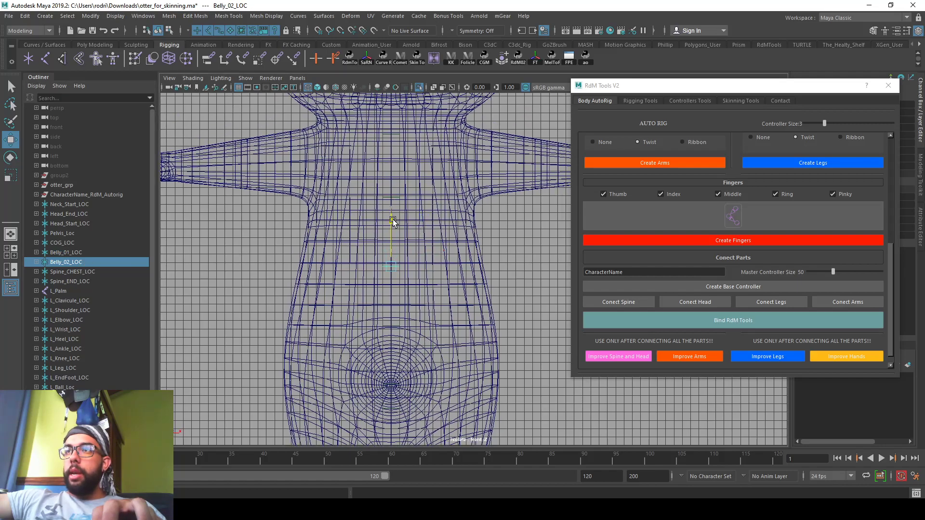
Step: Lower Spine_CHEST_LOC along the spine and check Spine_END_LOC at the neck base
left_click(91, 272)
left_click_drag(394, 168, 396, 170)
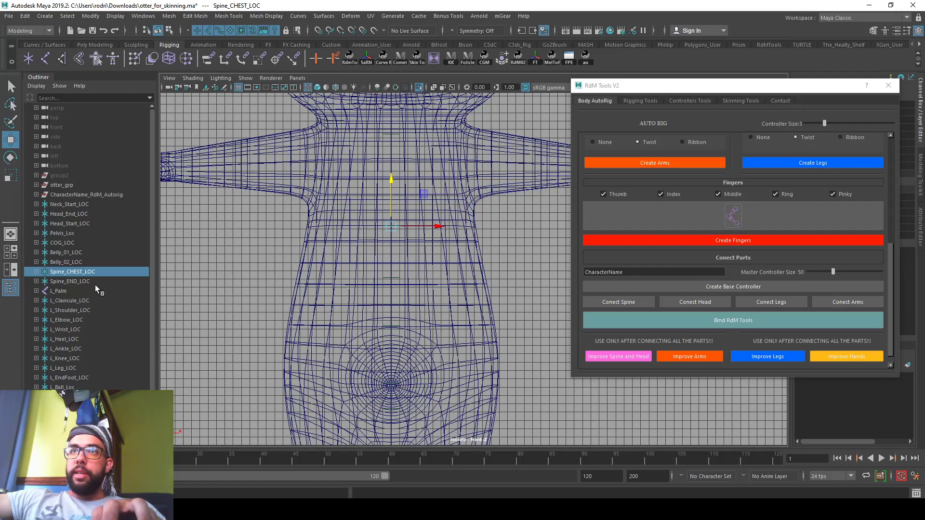
left_click(87, 279)
middle_click_drag(391, 153, 393, 200, "alt")
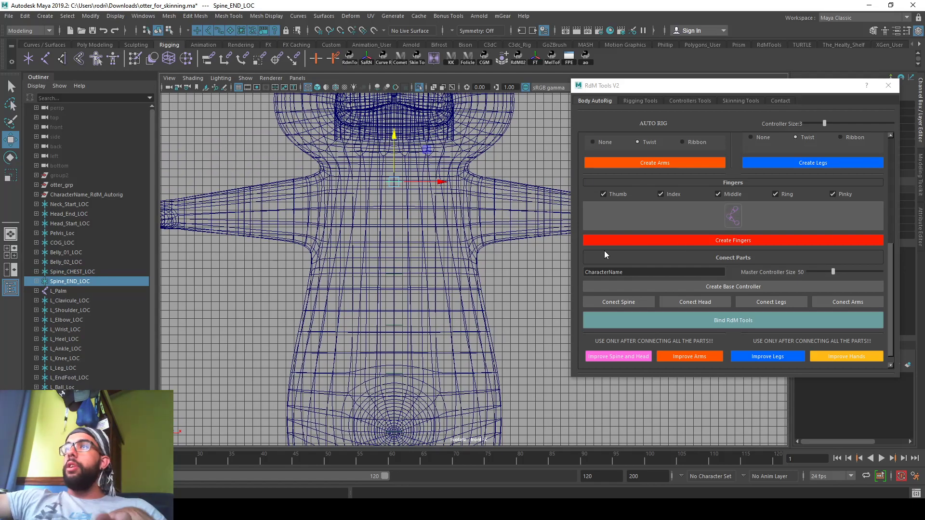
Step: Show the otter as wireframe in the side view, centred on the torso
key("space")
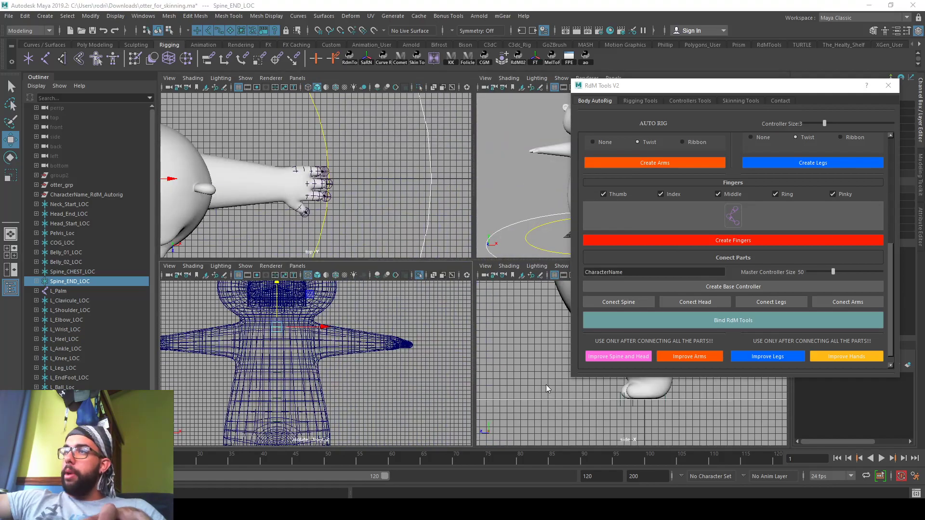
key("space")
key("4")
scroll(390, 275, "up", 5)
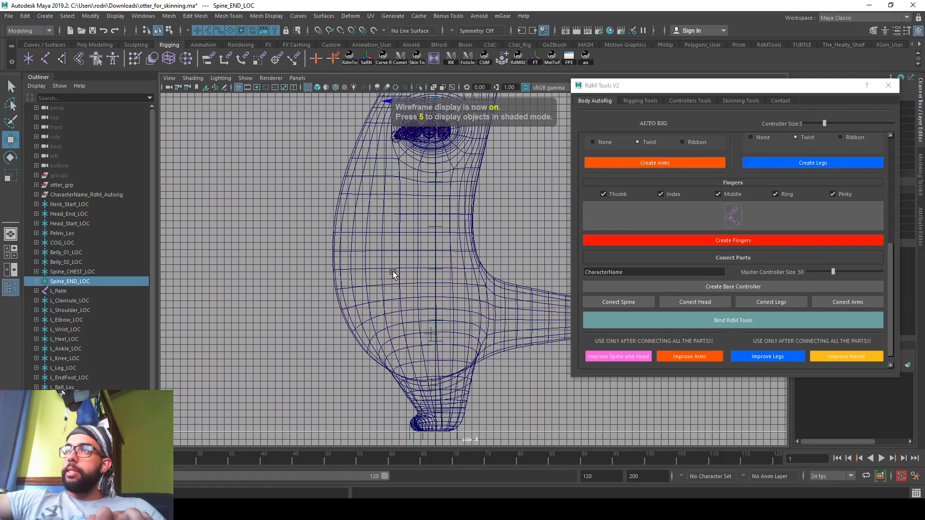
middle_click_drag(462, 223, 442, 282, "alt")
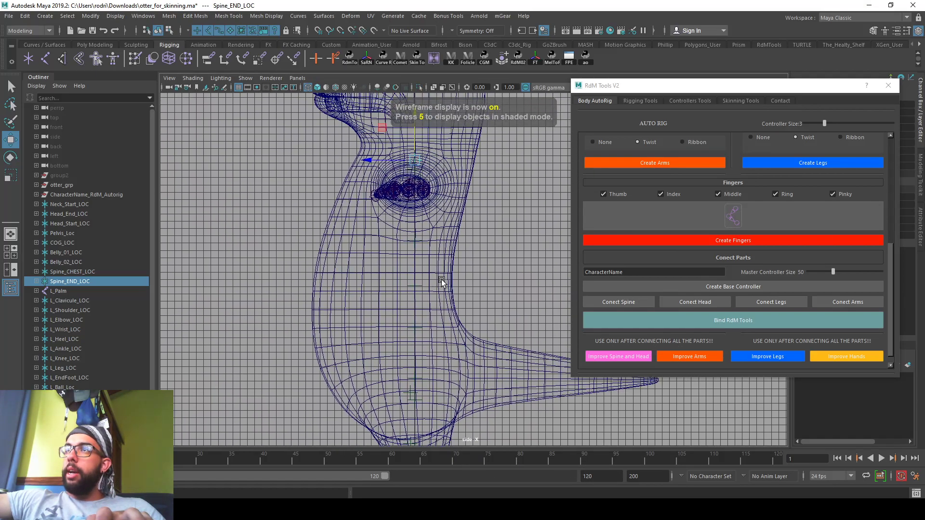
Step: Examine the neck and head locators from the side, comparing Neck_Start_LOC with Spine_END_LOC
left_click(83, 216)
left_click(78, 222, "ctrl")
left_click(85, 203, "ctrl")
key("f")
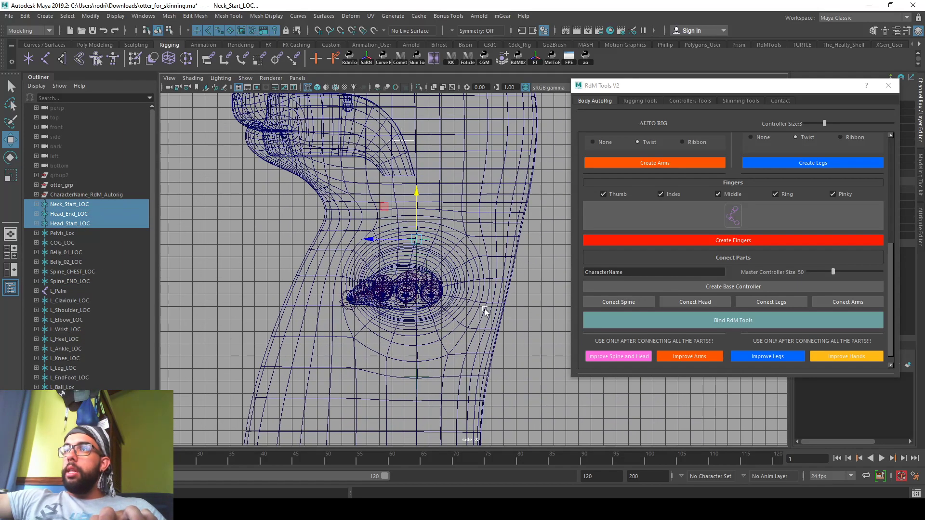
left_click(84, 204)
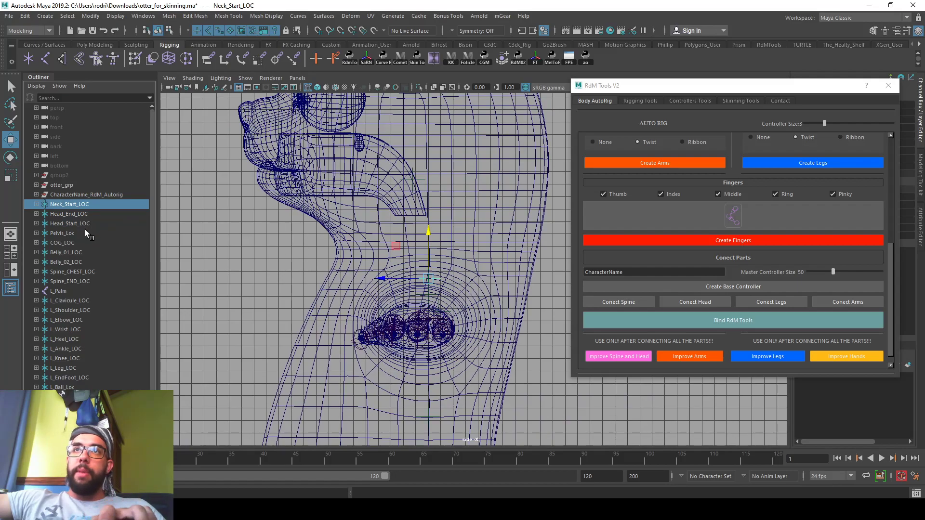
left_click(73, 280, "ctrl")
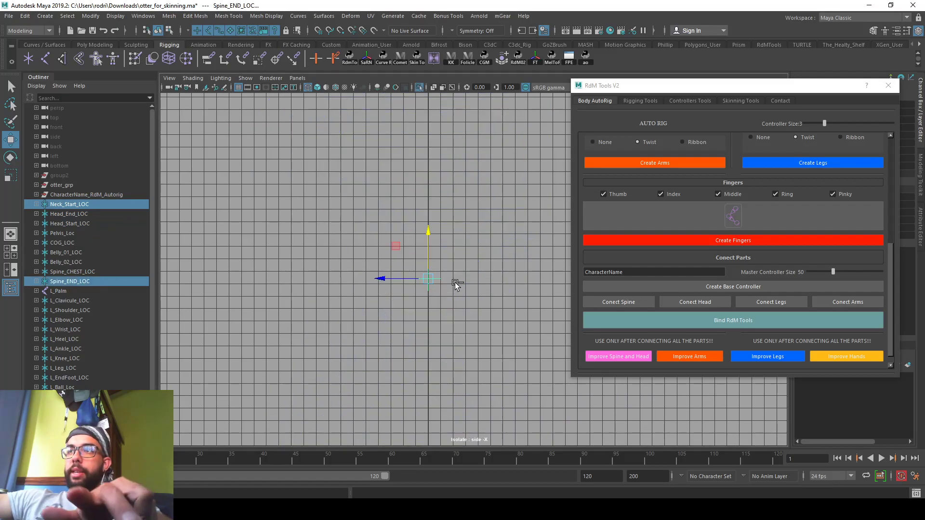
Step: Check Head_End_LOC and lower Head_Start_LOC towards the bottom of the mouth cavity in the side view
left_click(88, 214)
key("f")
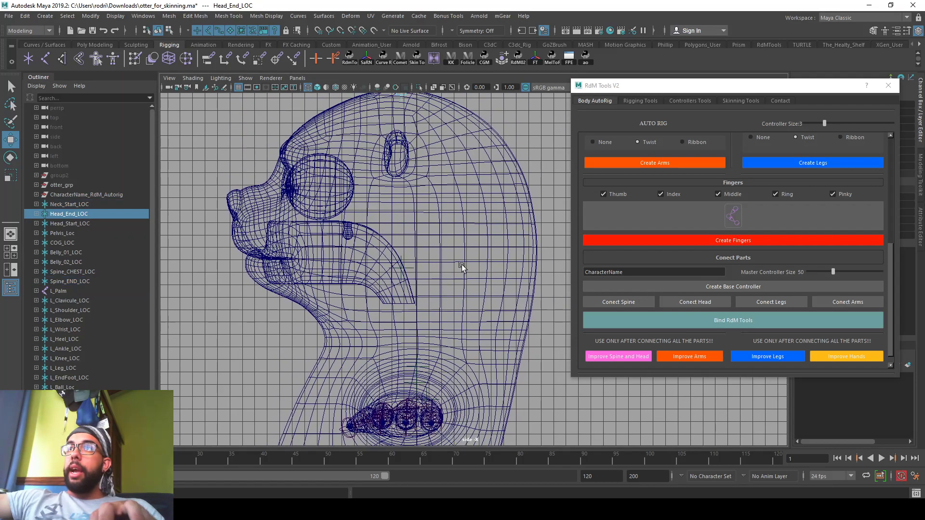
left_click(105, 224)
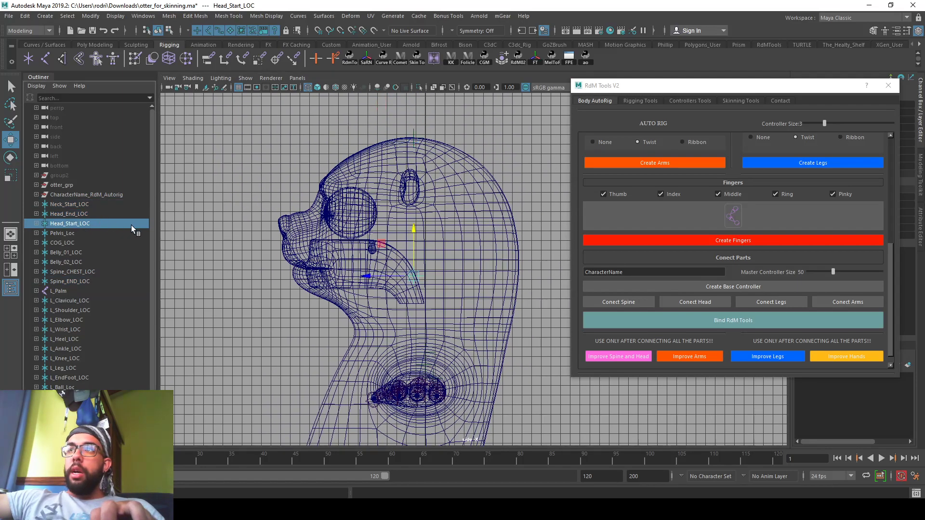
key("f")
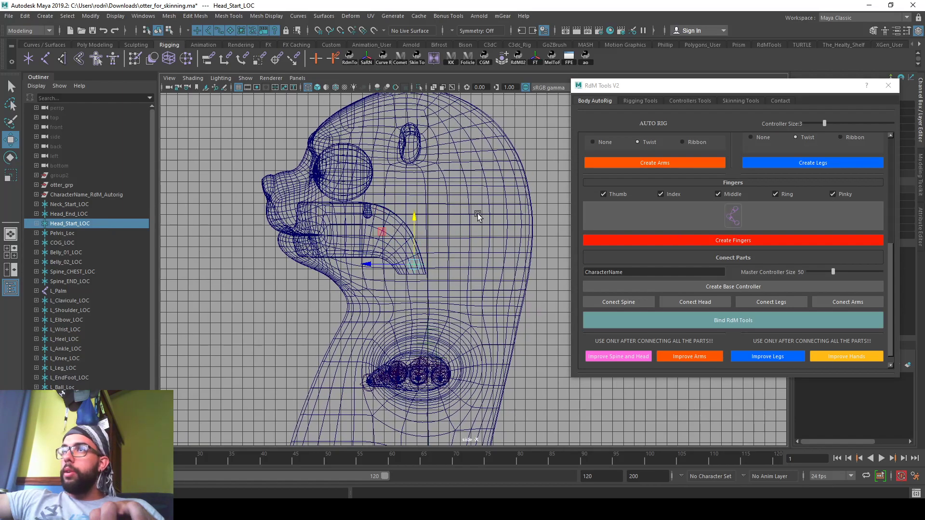
Step: Create the spine joint chain from the locators using 5 joints and the IK FK option
scroll(611, 206, "up", 5)
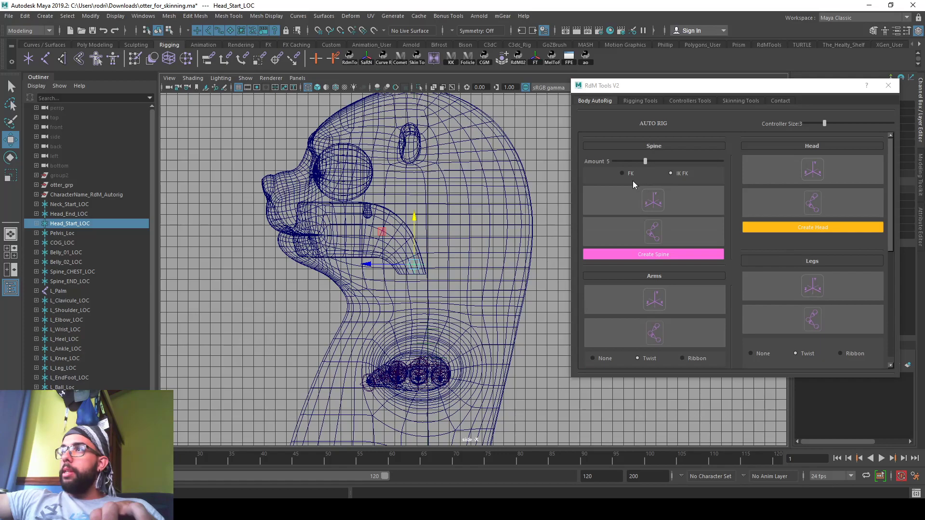
left_click(680, 226)
scroll(434, 280, "down", 1)
left_click_drag(477, 423, 461, 316, "alt")
middle_click_drag(460, 316, 376, 207, "alt")
scroll(376, 208, "down", 1)
middle_click_drag(375, 240, 409, 279, "alt")
scroll(452, 298, "down", 1)
key("space")
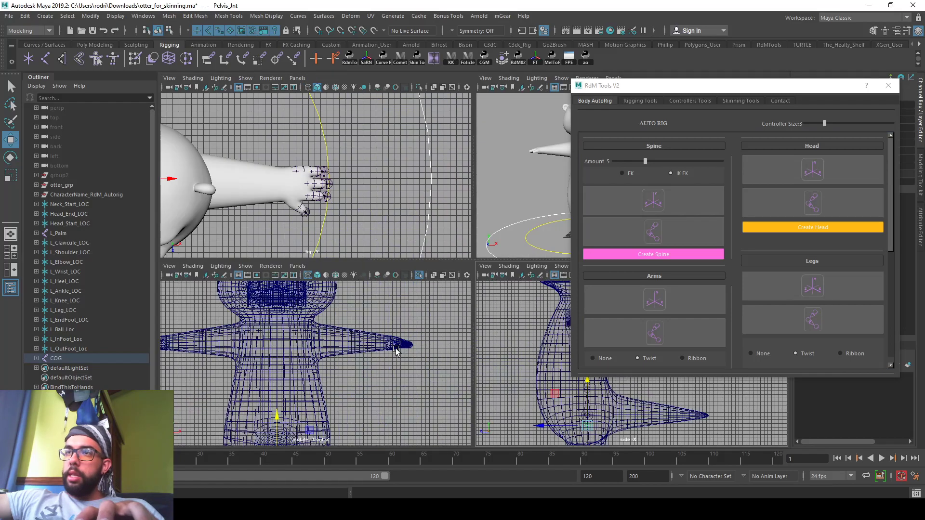
Step: Display wireframe on the shaded otter in the perspective view and orbit around its torso
key("space")
left_click_drag(527, 233, 509, 201, "alt")
scroll(352, 187, "up", 4)
middle_click_drag(347, 189, 405, 161, "alt")
left_click(336, 87)
left_click_drag(424, 258, 440, 281, "alt")
Step: Undo the creation of the spine joints and select COG_LOC
key("ctrl+z")
middle_click_drag(457, 284, 467, 293, "alt")
left_click(74, 242)
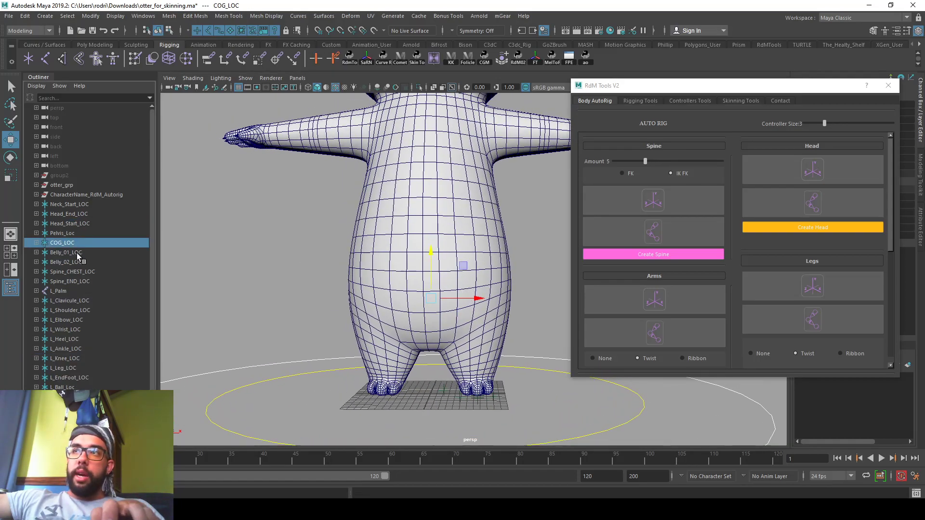
Step: Raise COG_LOC and Belly_01_LOC slightly and recreate the 5-joint IK FK spine chain, inspecting it inside the torso
left_click(77, 252, "shift")
left_click_drag(429, 208, 430, 202)
key("4")
left_click(619, 254)
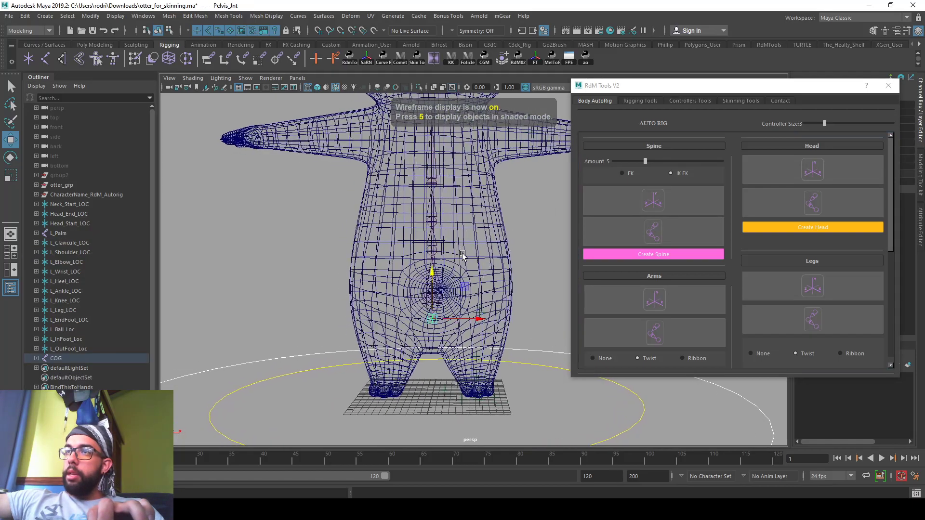
left_click(506, 255)
left_click_drag(520, 256, 500, 256, "alt")
left_click(536, 207)
middle_click_drag(536, 207, 523, 261, "alt")
right_click_drag(523, 261, 473, 263, "alt")
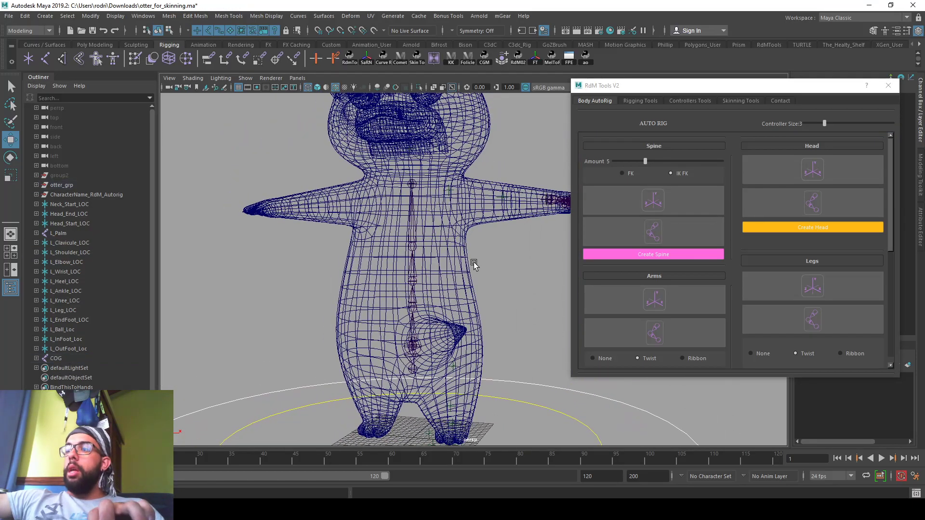
key("5")
Step: Try building the spine rig with a controller size of 3 and undo it
left_click(695, 254)
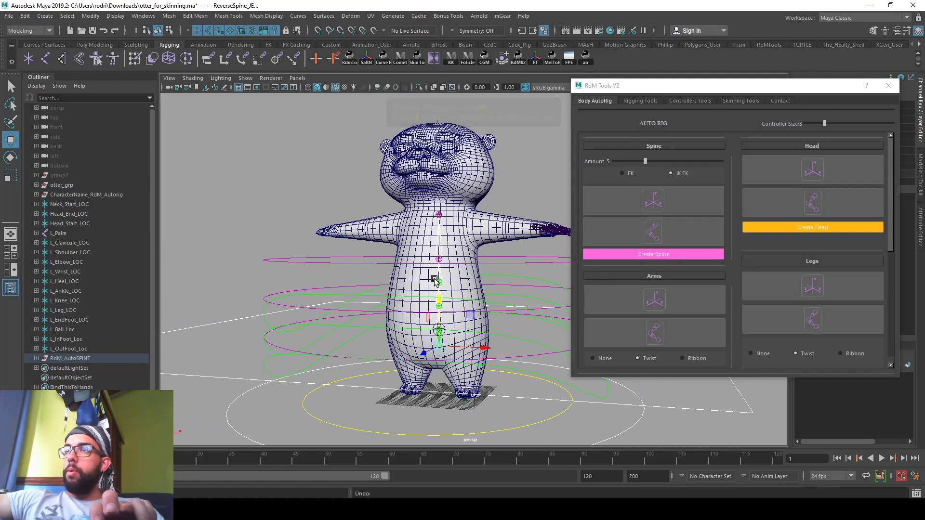
middle_click_drag(481, 259, 454, 257, "alt")
key("ctrl+z")
Step: Set the controller size to 1 and build the spine rig
left_click_drag(824, 123, 804, 123)
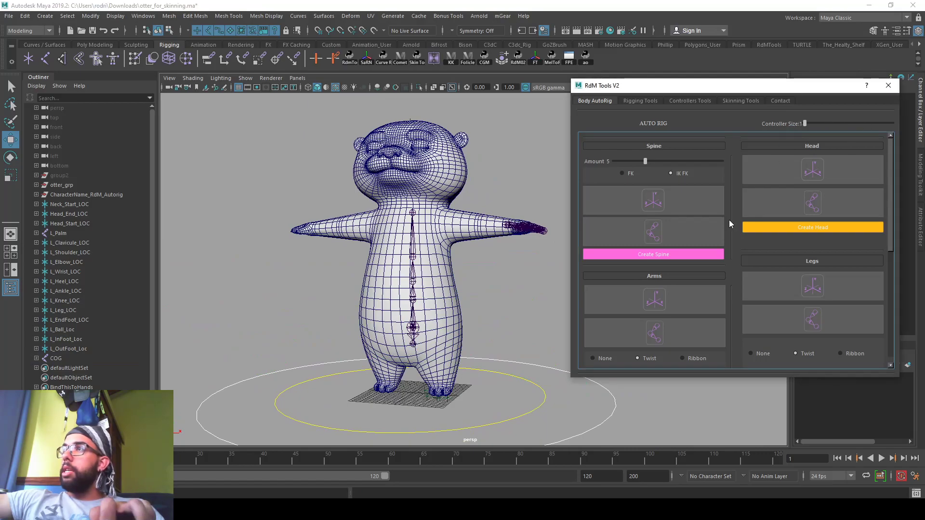
left_click(686, 253)
scroll(474, 281, "up", 3)
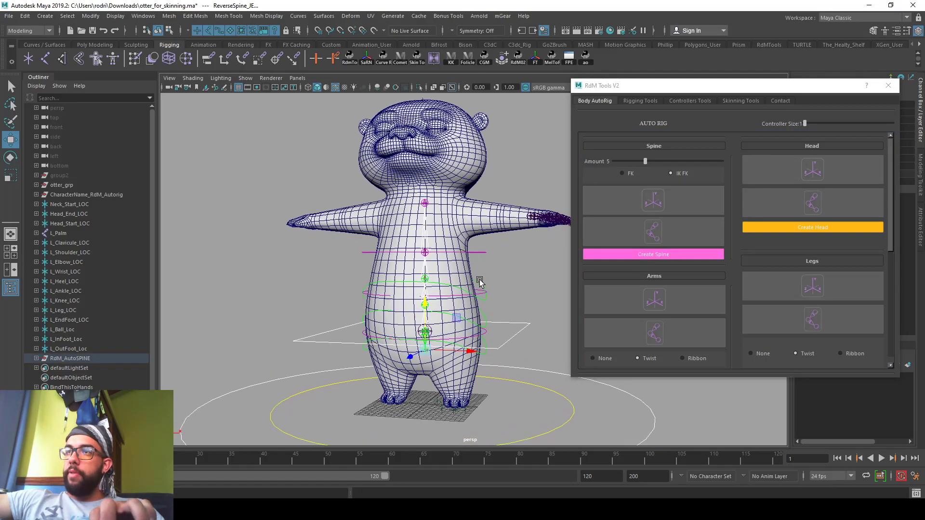
Step: Create the neck and head joints from their locators and build the head rig
left_click(815, 200)
left_click_drag(462, 260, 381, 241, "alt")
left_click(846, 228)
left_click_drag(564, 220, 509, 247, "alt")
scroll(477, 245, "up", 2)
Step: Isolate the head control curve, select all its control vertices and raise them to the crown of the otter's head
key("4")
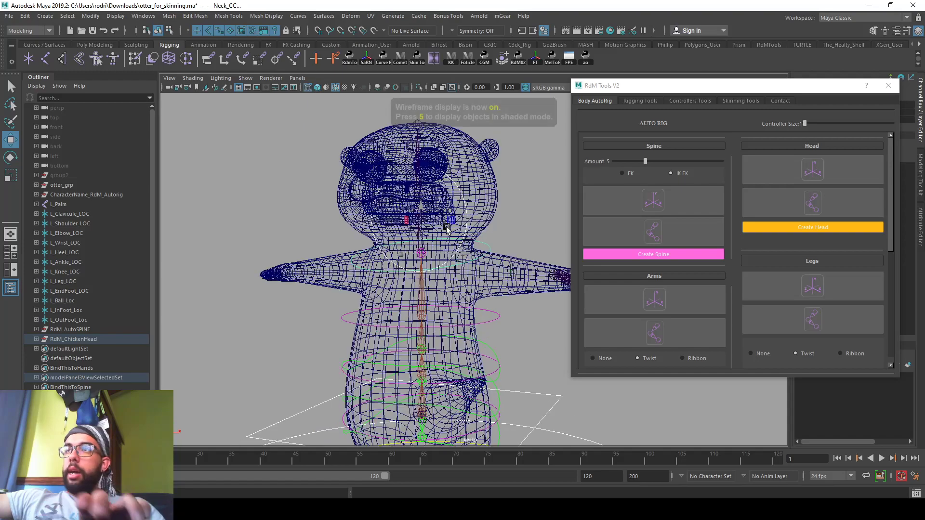
left_click(460, 193)
left_click(459, 190)
key("ctrl+1")
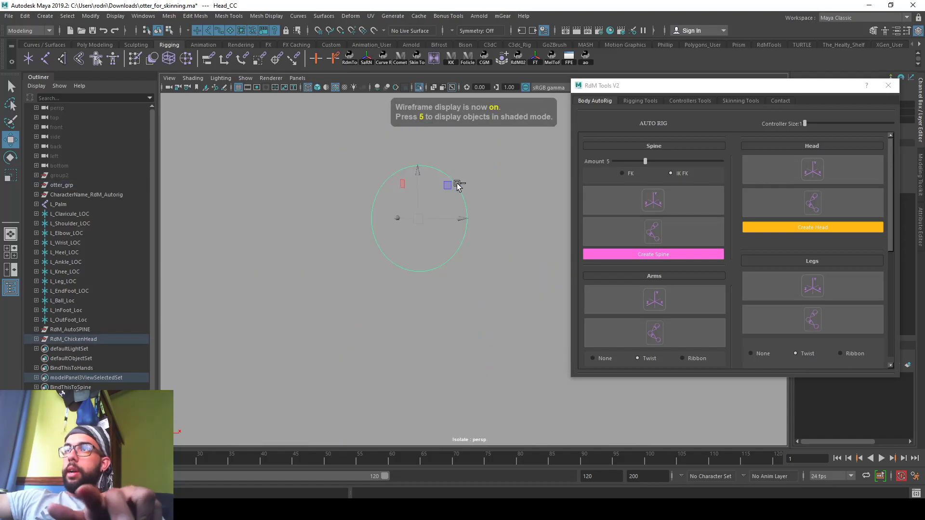
right_click_drag(451, 183, 383, 176)
left_click_drag(386, 136, 419, 114)
key("ctrl+shift+a")
key("ctrl+1")
right_click_drag(421, 140, 470, 121)
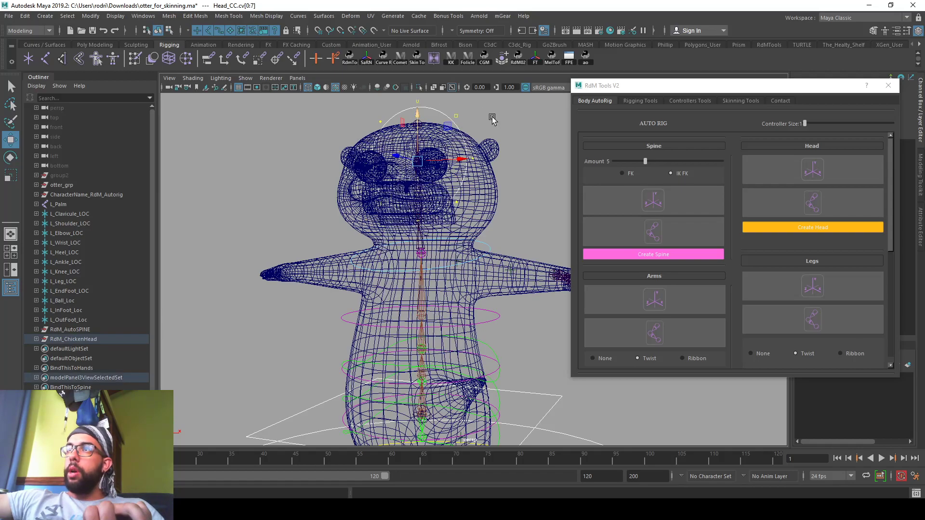
Step: Isolate the spine control curves, select their control vertices and bring the whole model back into view
left_click(497, 126)
key("6")
mouse_move(501, 288)
left_mouse_down("alt")
mouse_move(475, 303)
mouse_move(440, 280)
mouse_move(464, 288)
left_mouse_up("alt")
left_click(502, 338)
key("ctrl+1")
right_click_drag(499, 336, 464, 307)
left_click_drag(469, 253, 506, 394)
key("ctrl+1")
Step: Scale the selected spine control vertices to fit around the torso and return to object selection
left_click_drag(435, 333, 419, 319, "alt")
key("r")
key("ctrl+z")
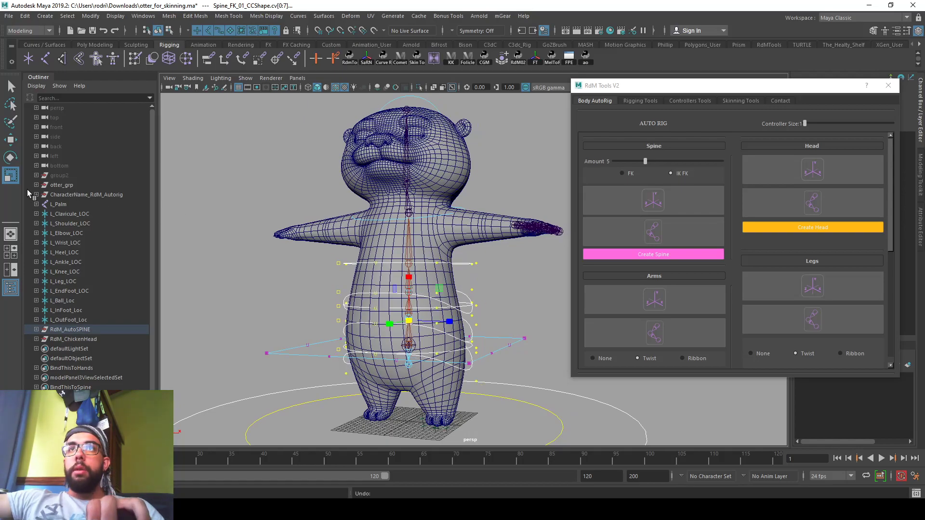
left_click(11, 176)
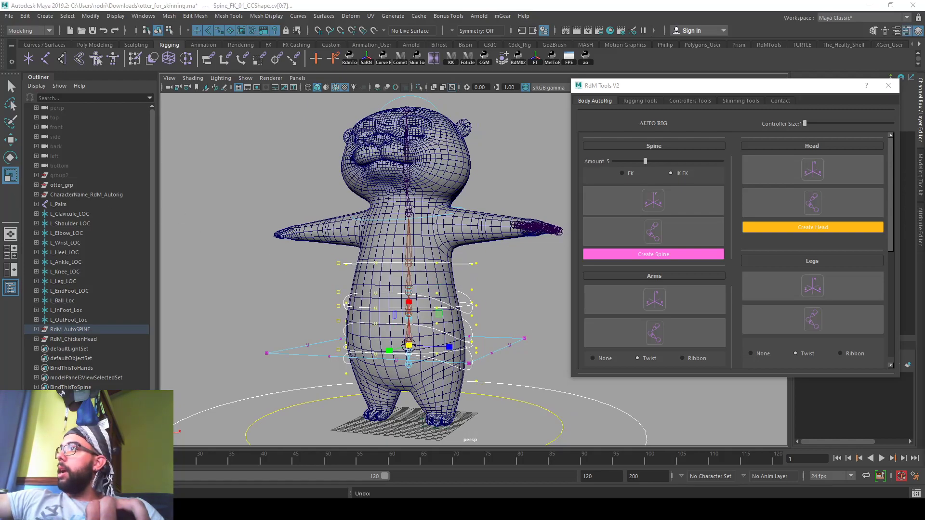
mouse_move(405, 344)
left_mouse_down()
mouse_move(415, 347)
mouse_move(408, 361)
left_mouse_up()
left_click_drag(407, 346, 418, 348)
right_click_drag(476, 297, 546, 252)
left_click(541, 260)
left_click_drag(530, 272, 476, 200, "alt")
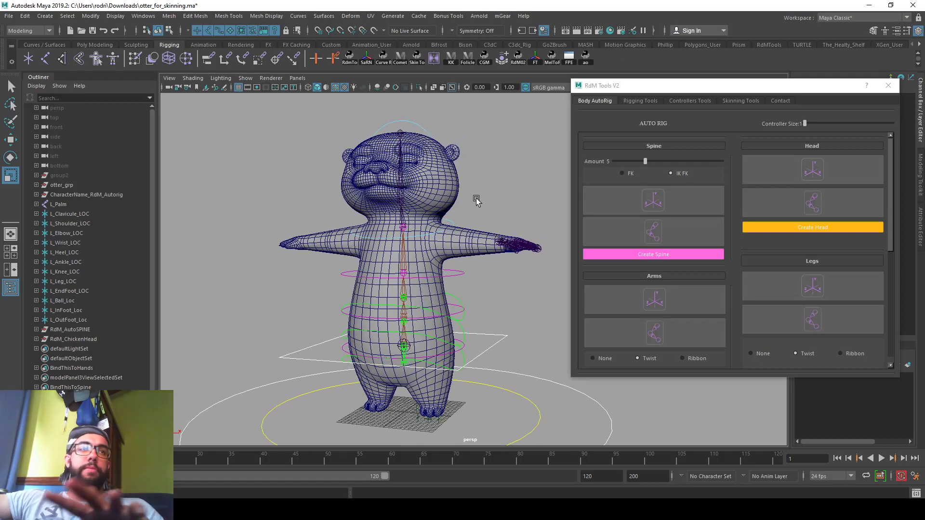
Step: Select the left arm locators L_Clavicule_LOC, L_Shoulder_LOC, L_Elbow_LOC and L_Wrist_LOC to review them on the arm
mouse_move(474, 263)
left_mouse_down("alt")
mouse_move(479, 316)
mouse_move(384, 312)
mouse_move(452, 323)
left_mouse_up("alt")
left_click_drag(346, 236, 379, 309, "alt")
mouse_move(395, 361)
left_mouse_down("alt")
mouse_move(451, 365)
mouse_move(383, 342)
left_mouse_up("alt")
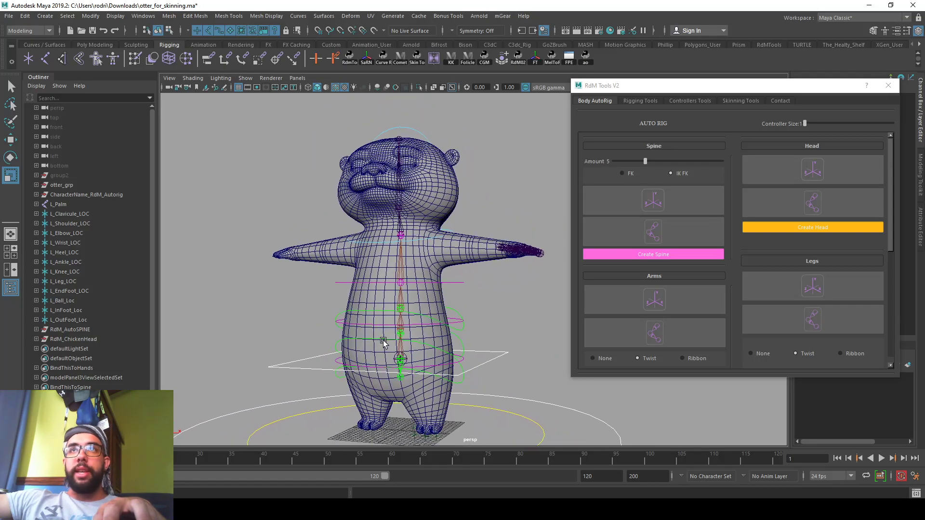
left_click(89, 214)
left_click(82, 223, "shift")
left_click(80, 233, "shift")
left_click(78, 236, "ctrl")
left_click(76, 236, "ctrl")
left_click(73, 244, "ctrl")
mouse_move(388, 220)
left_mouse_down("alt")
mouse_move(428, 231)
mouse_move(470, 259)
mouse_move(444, 260)
mouse_move(450, 285)
mouse_move(421, 300)
mouse_move(437, 270)
mouse_move(395, 226)
left_mouse_up("alt")
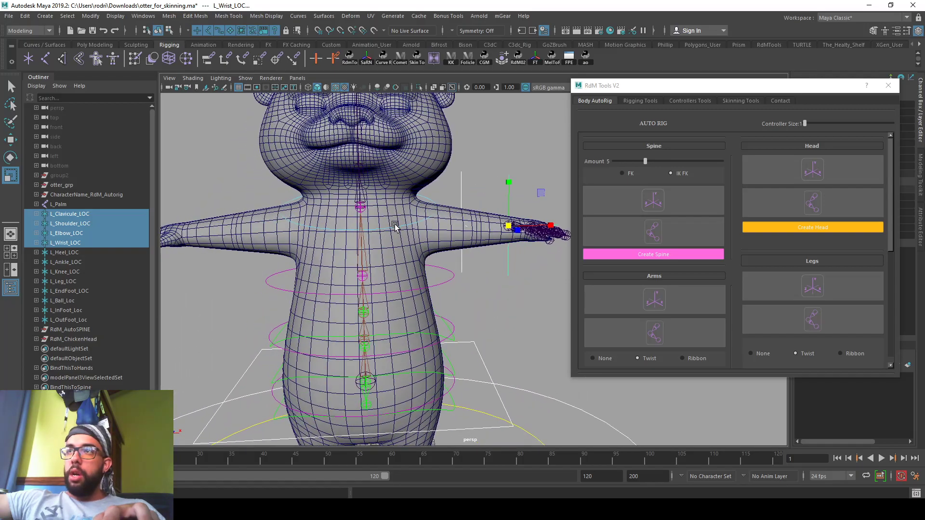
Step: Reposition L_Clavicule_LOC in the upper chest beside the spine using the front view
left_click(55, 215)
key("space")
key("space")
scroll(342, 310, "up", 2)
middle_click_drag(342, 310, 280, 289, "alt")
key("w")
left_click_drag(327, 169, 336, 188)
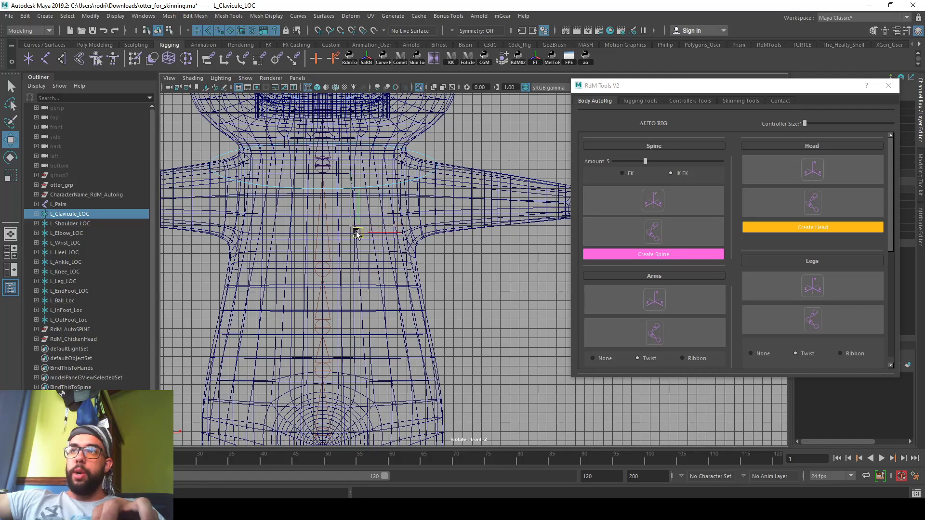
key("space")
key("space")
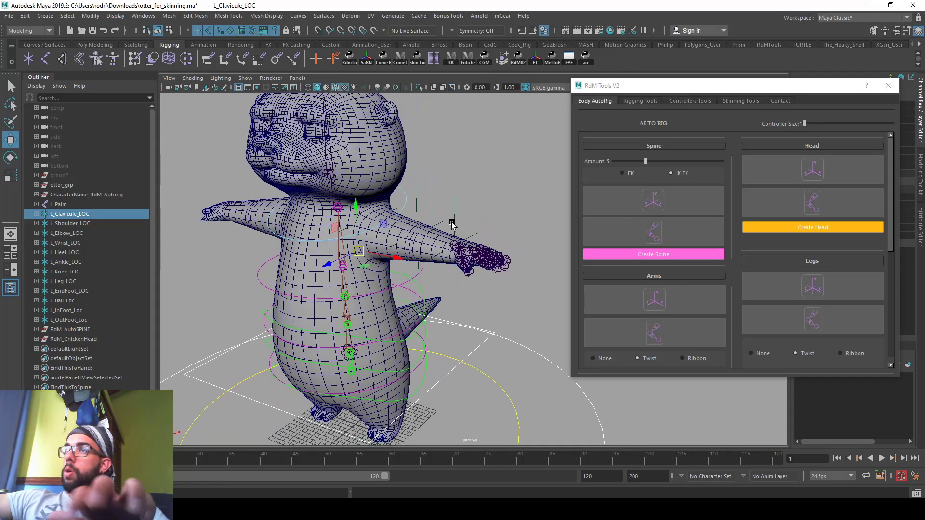
Step: Select L_Shoulder_LOC and move it outward to the base of the left arm in the front view
key("r")
left_click_drag(365, 247, 385, 242, "alt")
left_click(382, 217)
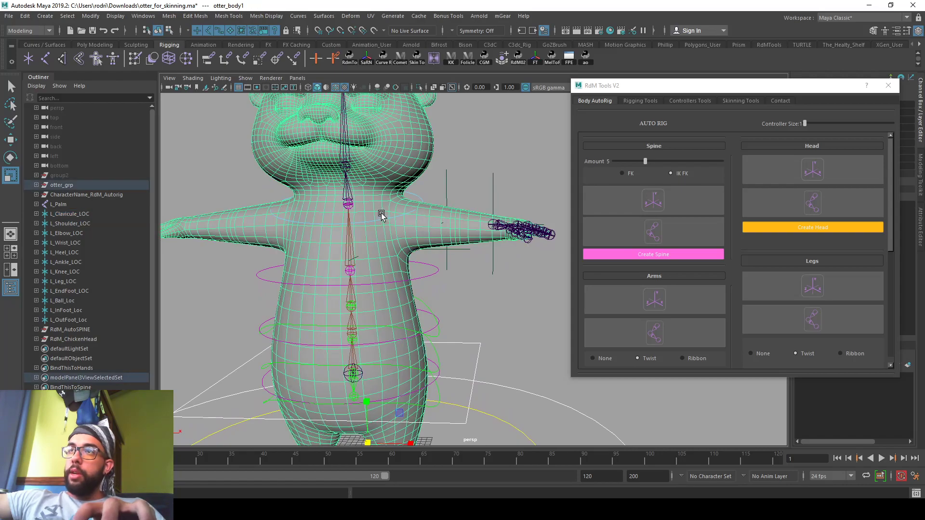
left_click(379, 214)
key("space")
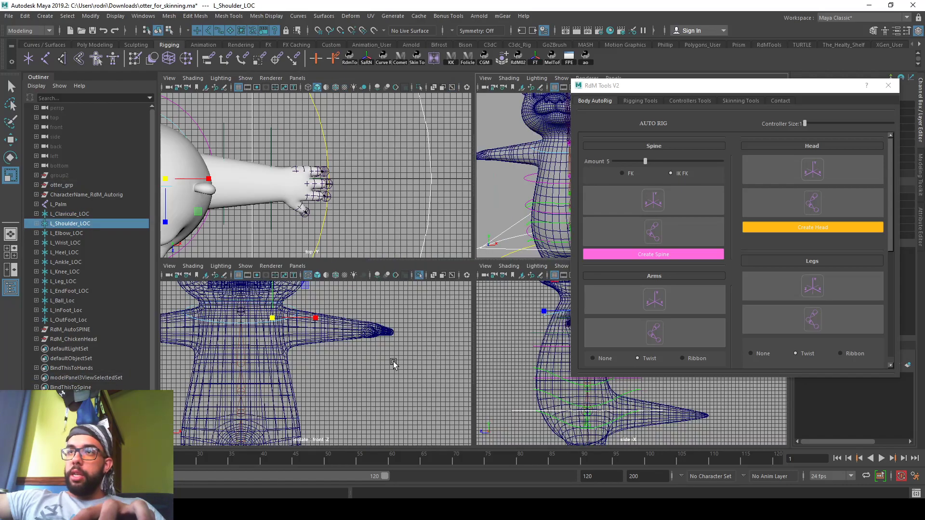
key("space")
middle_click_drag(396, 313, 345, 299, "alt")
right_click_drag(345, 299, 366, 316, "alt")
key("w")
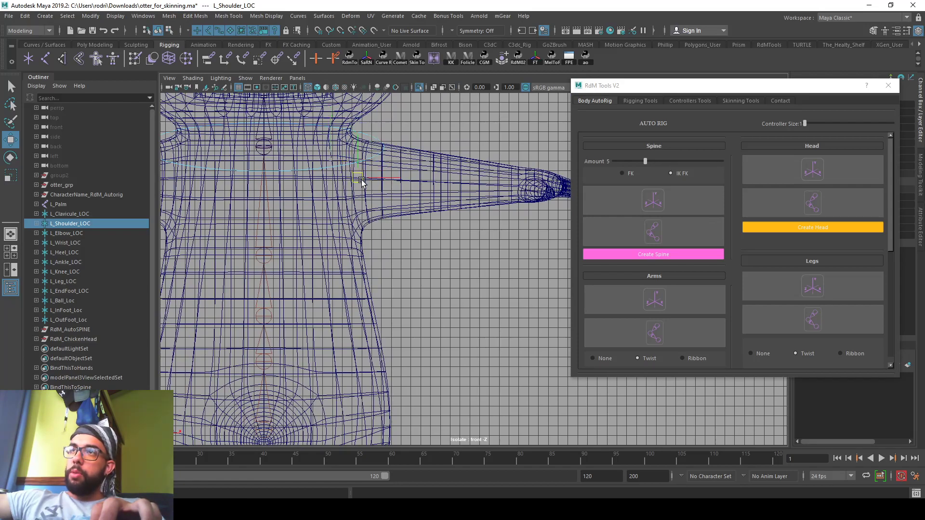
right_click_drag(361, 182, 408, 232, "alt")
middle_click_drag(299, 188, 324, 253, "alt")
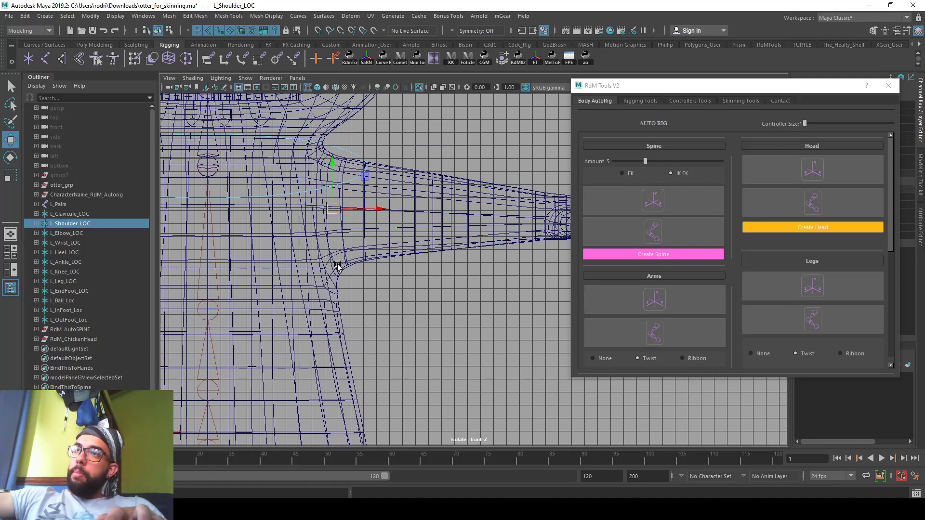
middle_click_drag(371, 213, 380, 219, "alt")
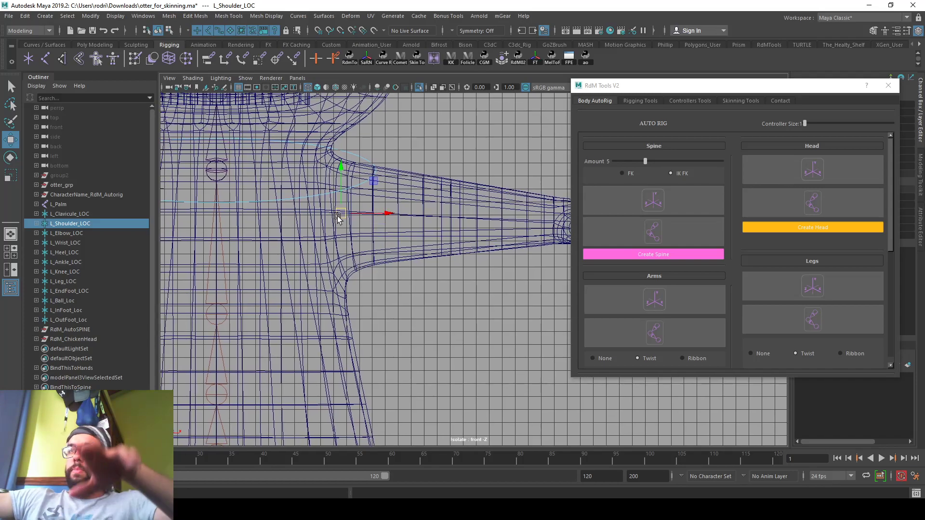
Step: Check the placement of L_Shoulder_LOC inside the arm from several angles in the perspective view
key("space")
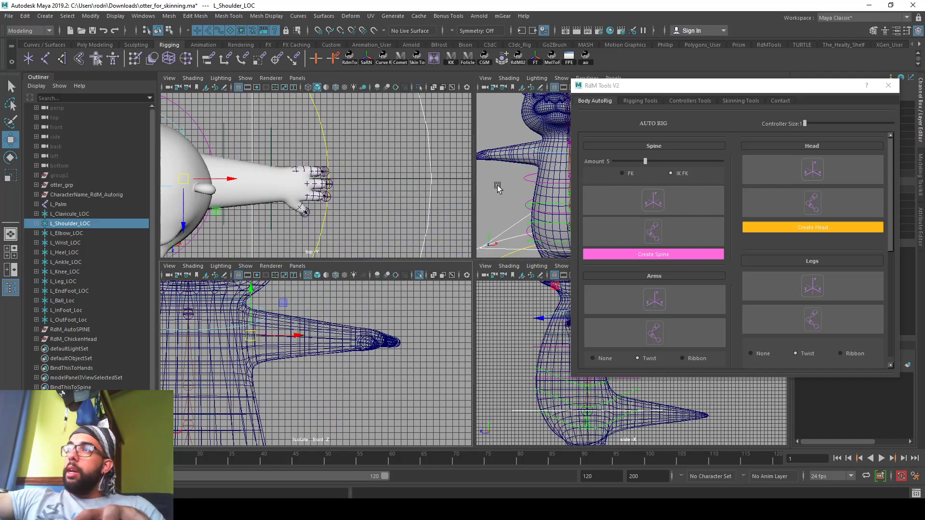
key("space")
left_click_drag(439, 221, 409, 207, "alt")
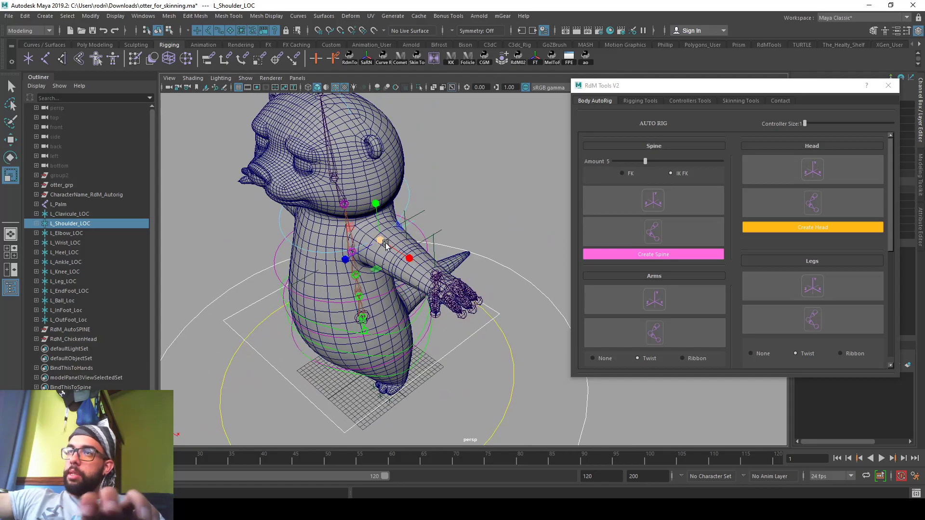
scroll(406, 241, "up", 3)
scroll(405, 241, "up", 3)
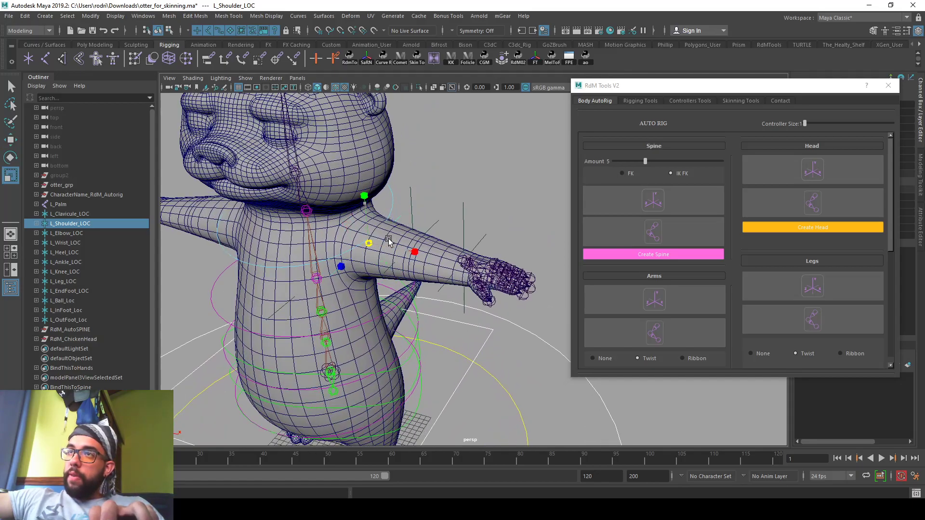
left_click_drag(389, 241, 449, 253, "alt")
scroll(415, 228, "up", 2)
scroll(428, 208, "down", 3)
left_click_drag(428, 208, 405, 250, "alt")
key("w")
scroll(419, 236, "up", 3)
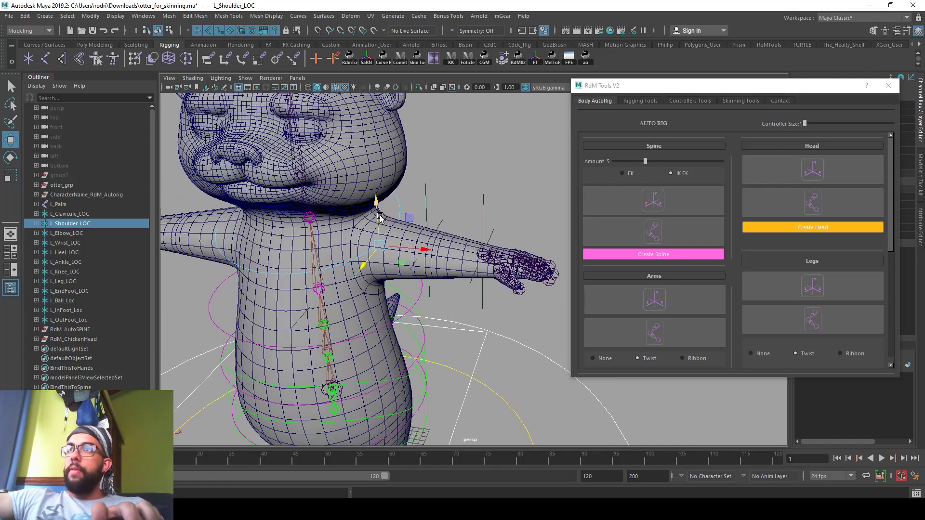
Step: Create an IK reference plane from the shoulder and wrist locators
left_click(489, 219, "shift")
left_click(656, 102)
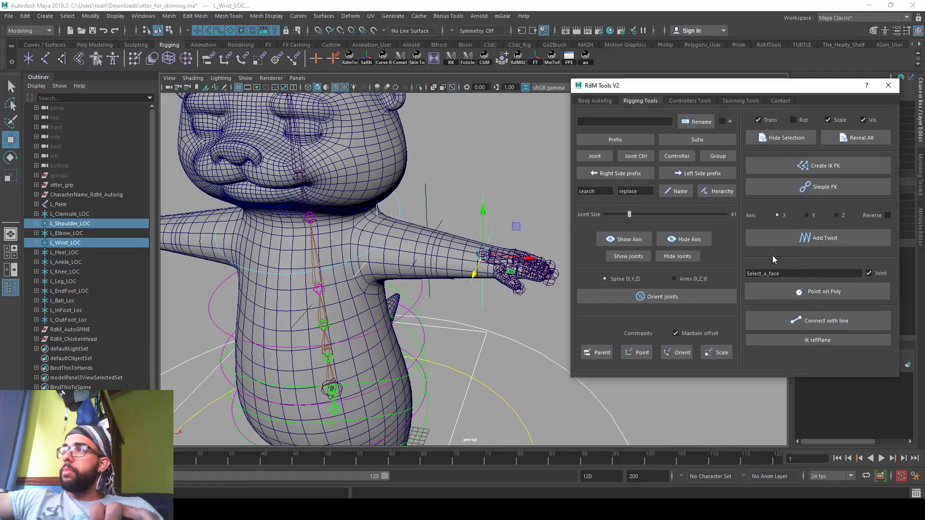
left_click(818, 340)
middle_click_drag(455, 218, 455, 238, "alt")
left_click_drag(455, 238, 444, 275, "alt")
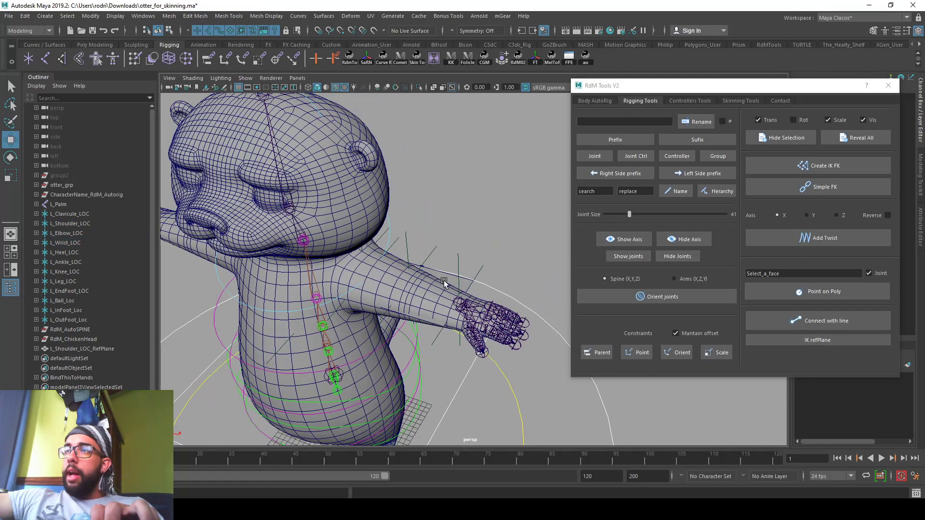
Step: Isolate L_Elbow_LOC together with the shoulder reference plane
left_click(427, 270)
scroll(478, 255, "up", 3)
left_click(469, 227, "shift")
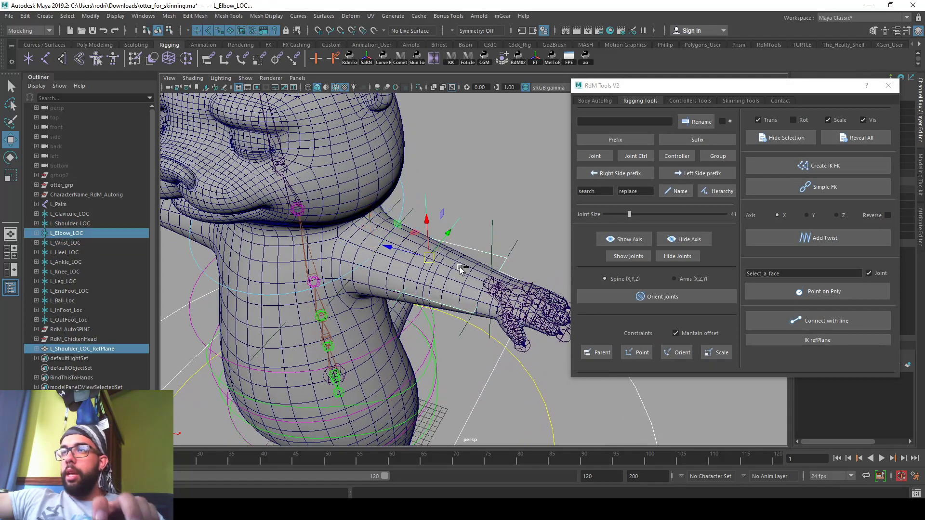
key("ctrl+1")
Step: Insert an edge loop across the middle of the reference plane and shift that edge sideways to bend the outline
left_click(466, 254)
right_click(470, 251, "shift")
left_click(410, 263)
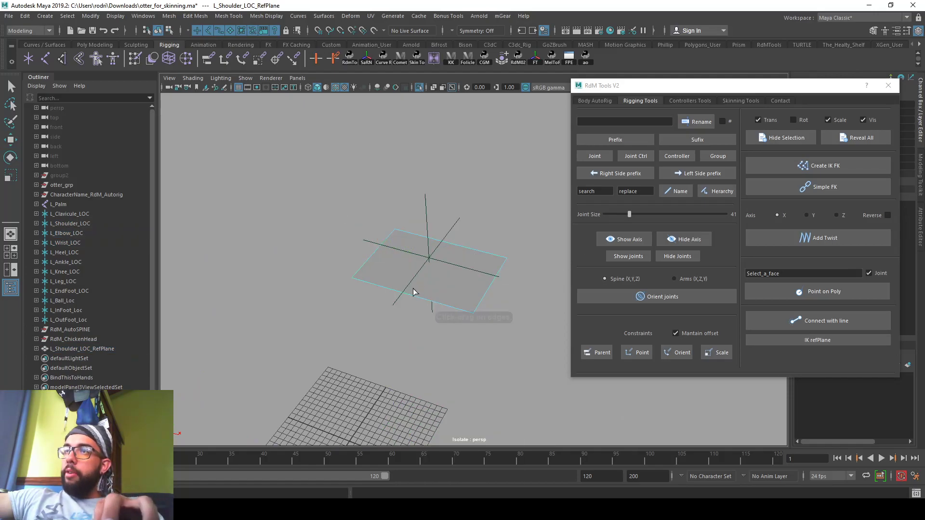
left_click(403, 299)
key("w")
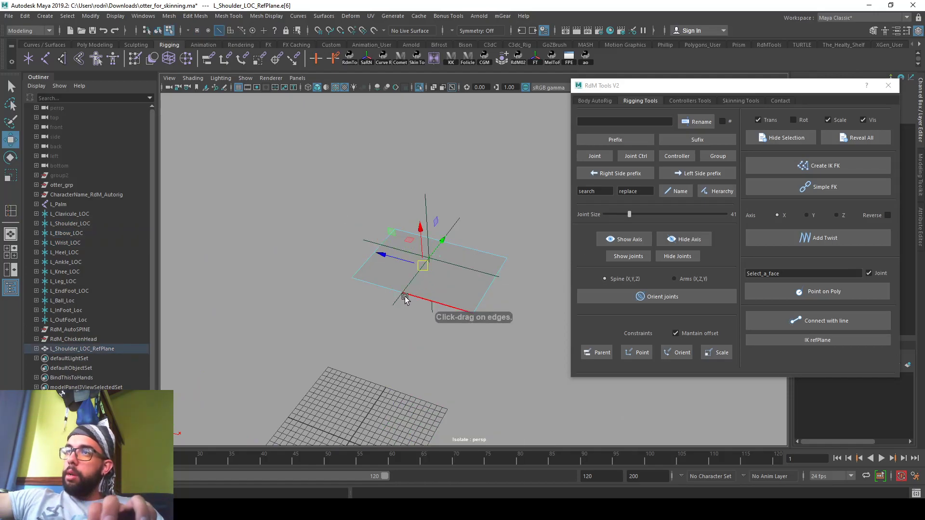
left_click_drag(444, 240, 432, 262)
right_click_drag(441, 271, 506, 202)
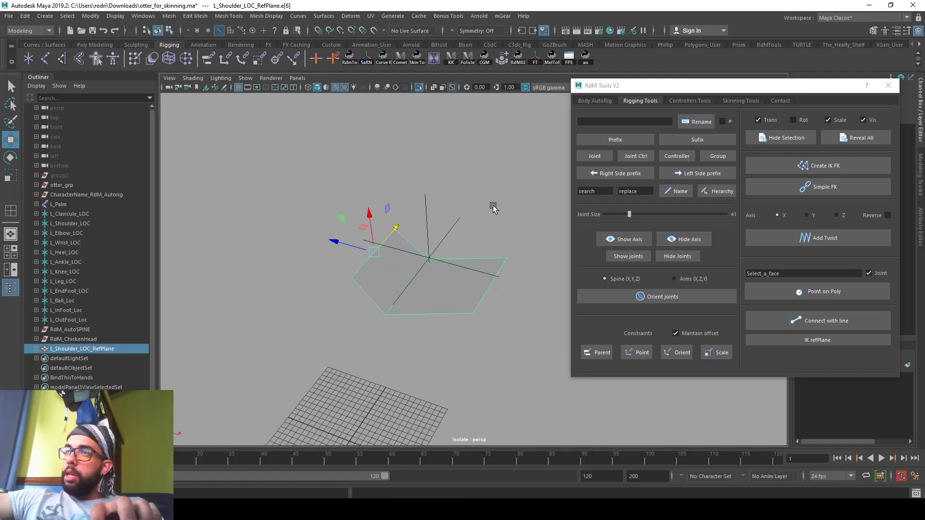
Step: Snap L_Elbow_LOC to the inner corner vertex of the bent plane and inspect it against the whole arm
scroll(526, 248, "up", 2)
left_click(442, 244)
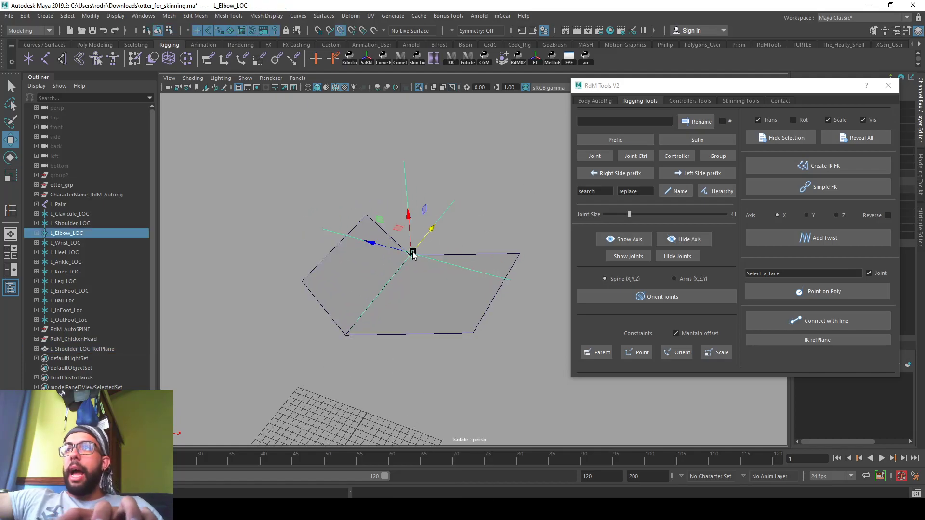
key("ctrl+1")
left_click_drag(413, 280, 446, 319, "alt")
left_click_drag(416, 381, 502, 291, "alt")
left_click(514, 325)
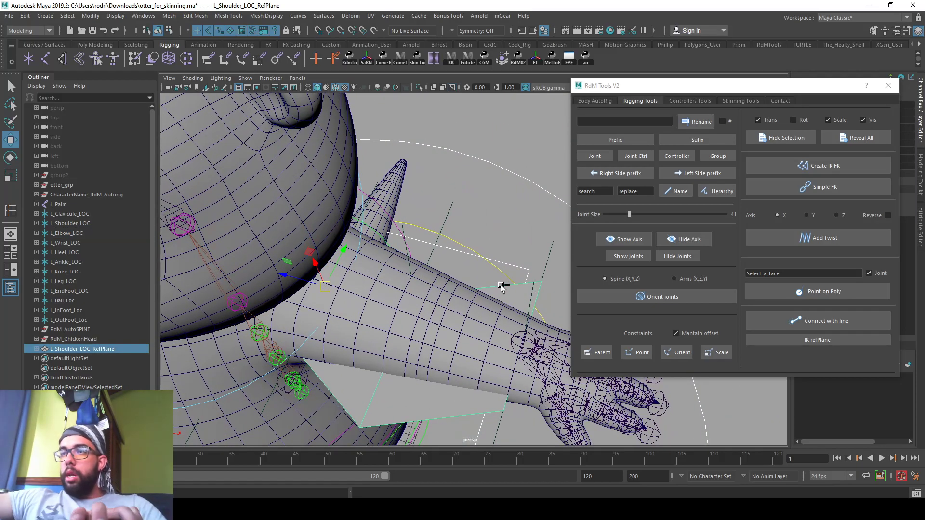
Step: Undo the elbow locator placement, the edge shift and the edge loop on the reference plane
key("ctrl+z")
key("ctrl+z")
key("ctrl+z")
key("ctrl+z")
key("ctrl+z")
key("ctrl+z")
key("ctrl+z")
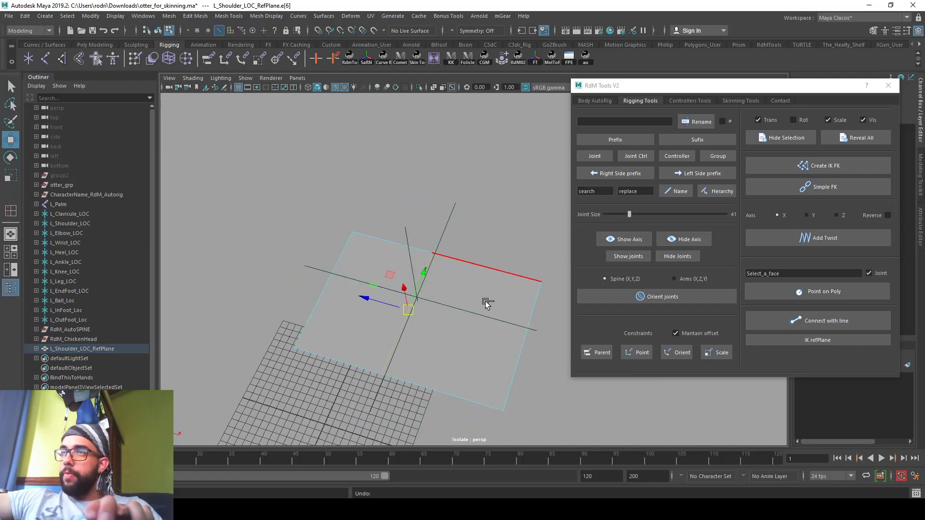
key("ctrl+z")
key("ctrl+z")
key("ctrl+z")
key("ctrl+z")
Step: Insert an edge loop across the shoulder reference plane again and move the plane's edge to bend its outline along the arm
right_click_drag(479, 270, 446, 239, "shift")
left_click(446, 239)
left_click_drag(446, 240, 451, 274, "alt")
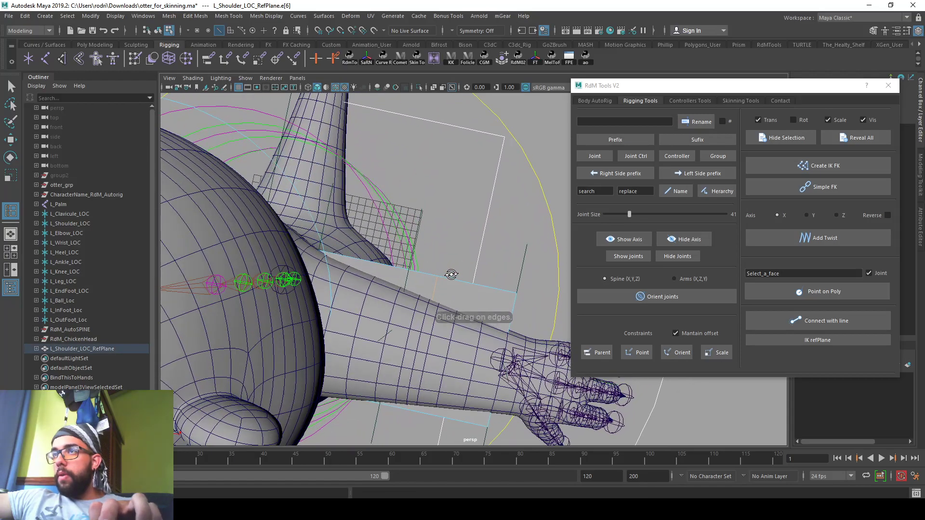
key("ctrl+z")
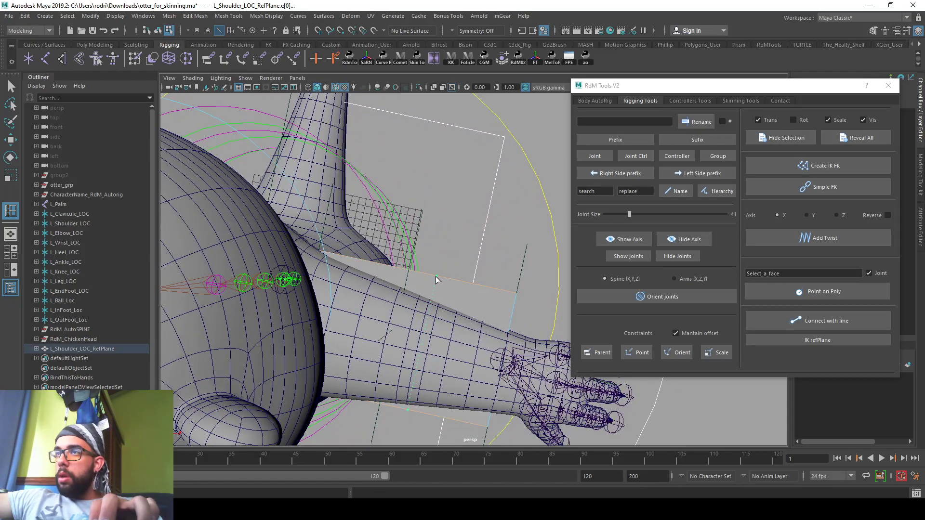
key("w")
mouse_move(426, 319)
left_mouse_down()
mouse_move(434, 297)
mouse_move(422, 337)
mouse_move(492, 242)
mouse_move(450, 243)
mouse_move(477, 214)
mouse_move(450, 181)
left_mouse_up()
key("4")
key("F8")
key("4")
key("5")
Step: Isolate L_Elbow_LOC with the reference plane, snap the locator to the bent plane's corner vertex and leave isolation
left_click(477, 209)
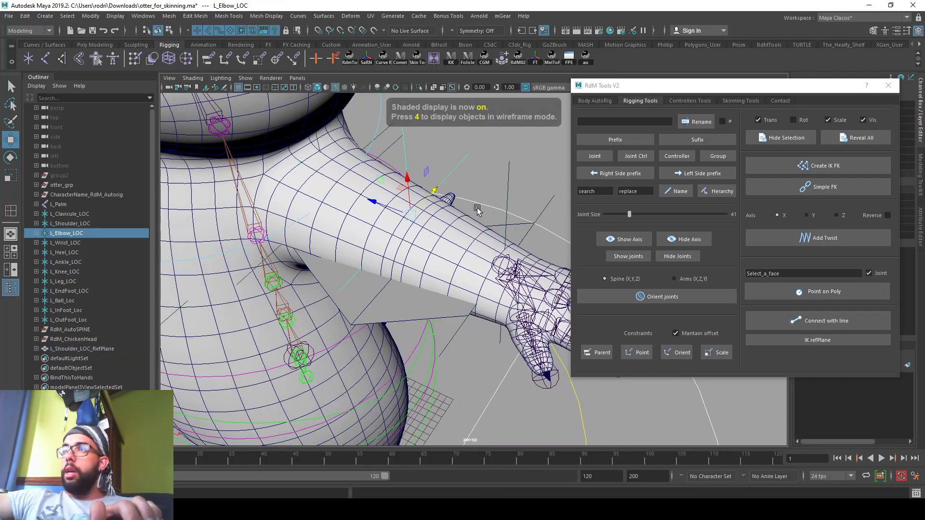
left_click(495, 227, "shift")
key("ctrl+1")
left_click(454, 165)
key("v")
left_click_drag(410, 215, 448, 279)
key("ctrl+1")
Step: Delete the shoulder reference plane and generate the left arm joints from the arm locators
left_click(470, 290)
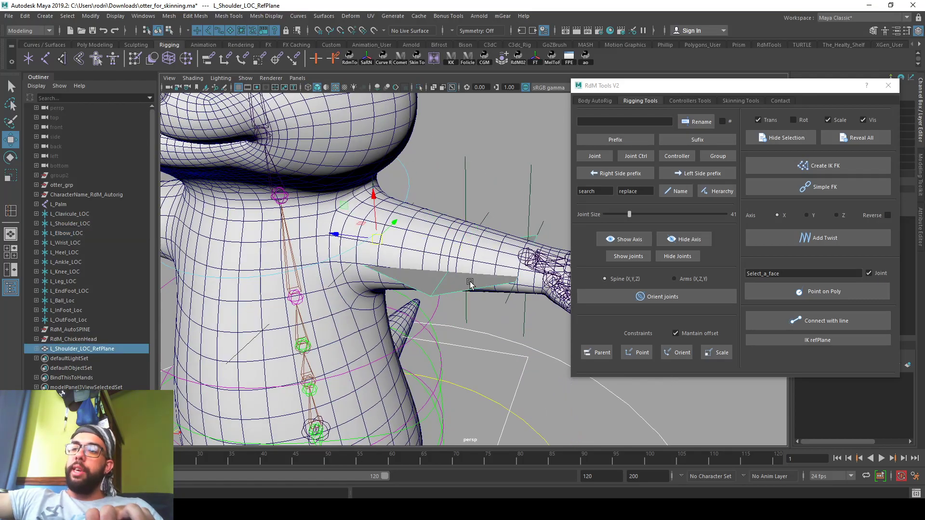
key("Delete")
left_click(601, 101)
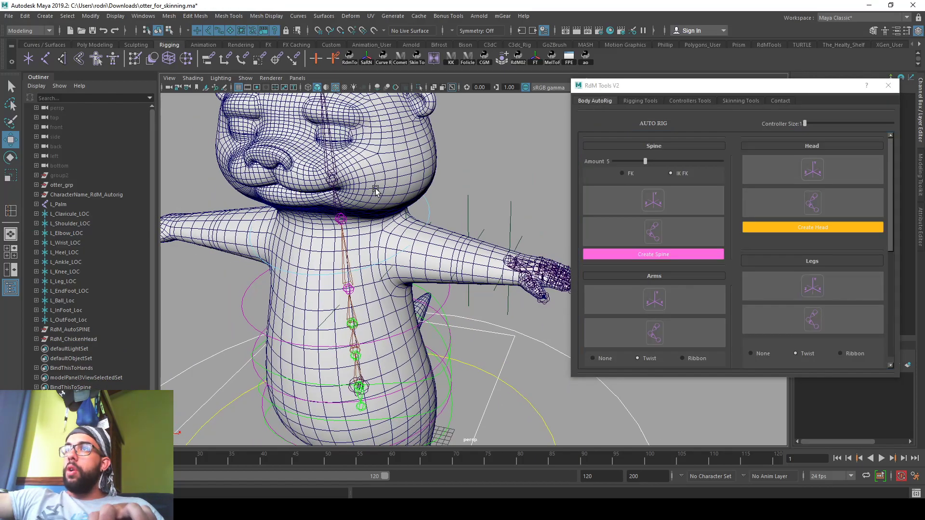
left_click(673, 330)
left_click_drag(479, 299, 595, 318, "alt")
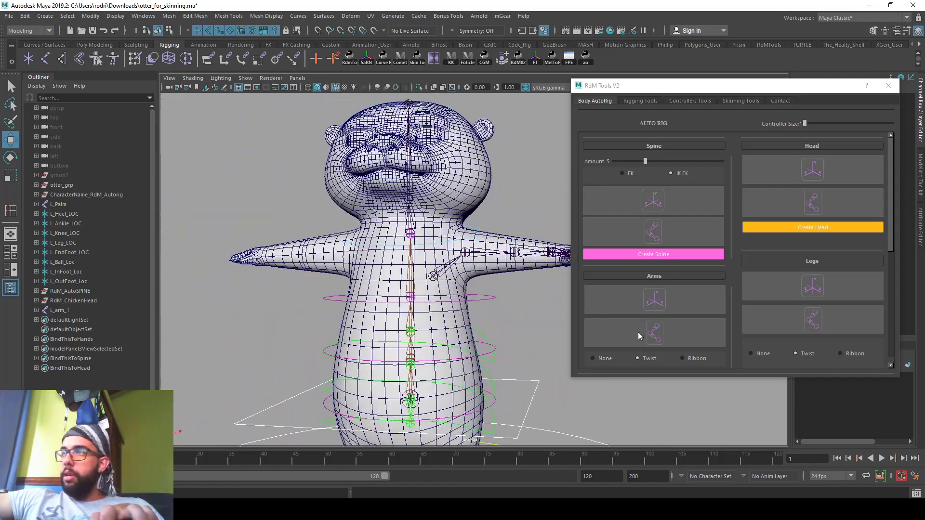
Step: Try building the arm rig with the Twist option at controller size 1 and undo it
scroll(668, 336, "down", 1)
left_click(654, 350)
middle_click_drag(497, 282, 458, 279, "alt")
left_click(516, 238)
left_click_drag(516, 237, 472, 259, "alt")
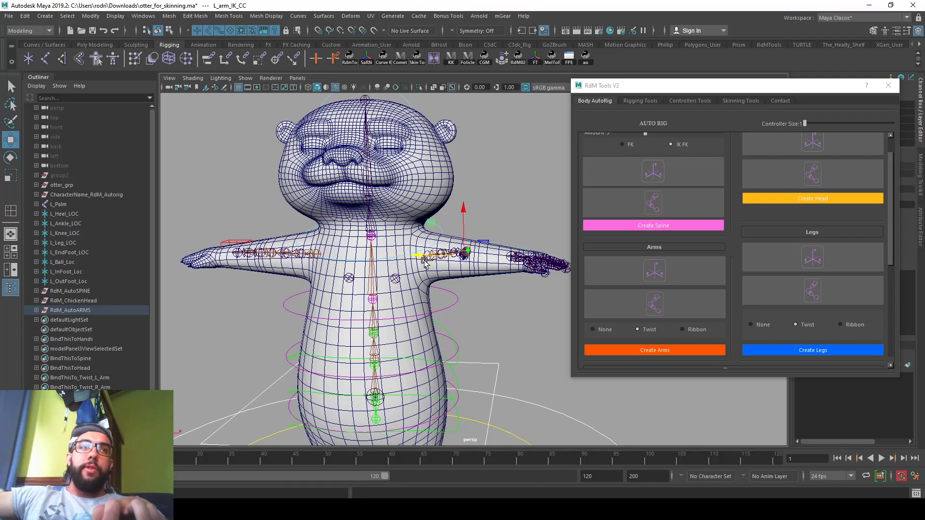
key("ctrl+z")
key("ctrl+z")
Step: Try building the Twist arm rig at controller size 4 and undo it
middle_click_drag(508, 228, 500, 227, "alt")
left_click_drag(806, 125, 823, 124)
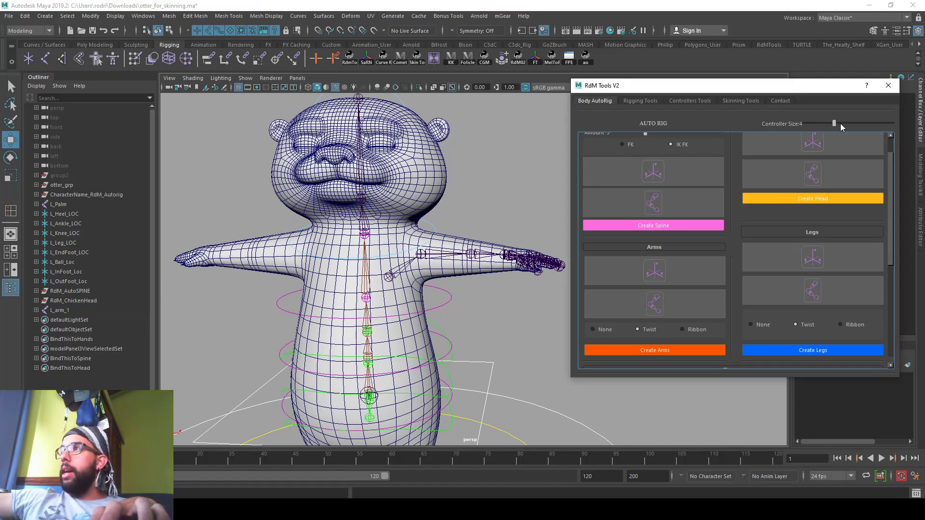
left_click(682, 349)
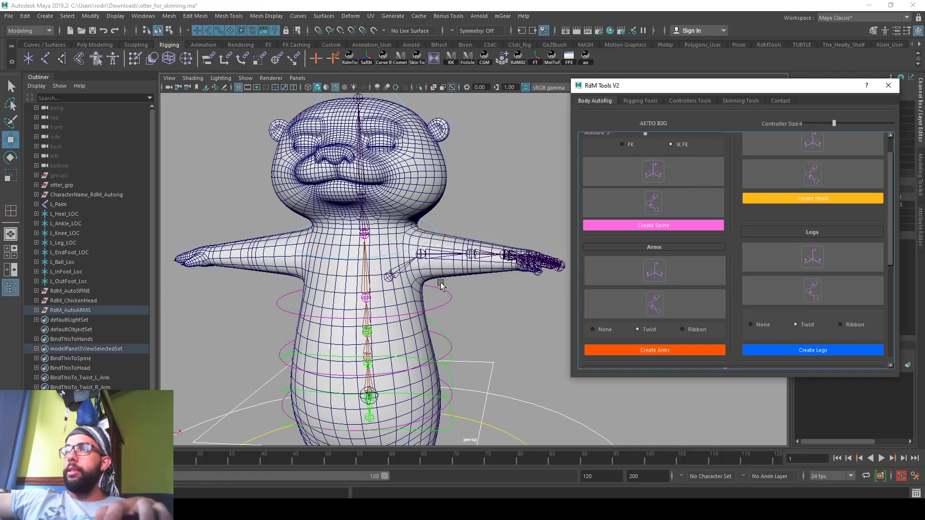
key("ctrl+z")
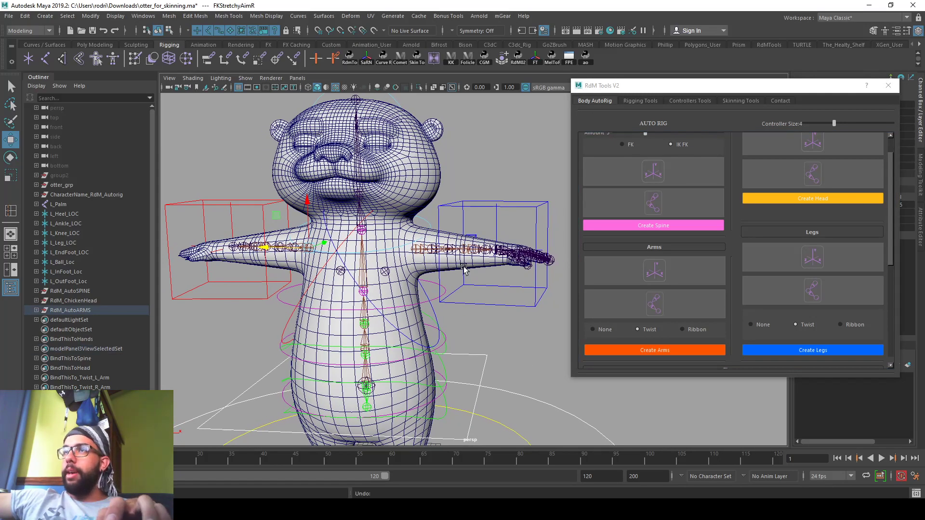
middle_click_drag(463, 270, 470, 267, "alt")
key("ctrl+z")
Step: Try building the Twist arm rig at controller size 3 and undo it
left_click_drag(834, 124, 825, 124)
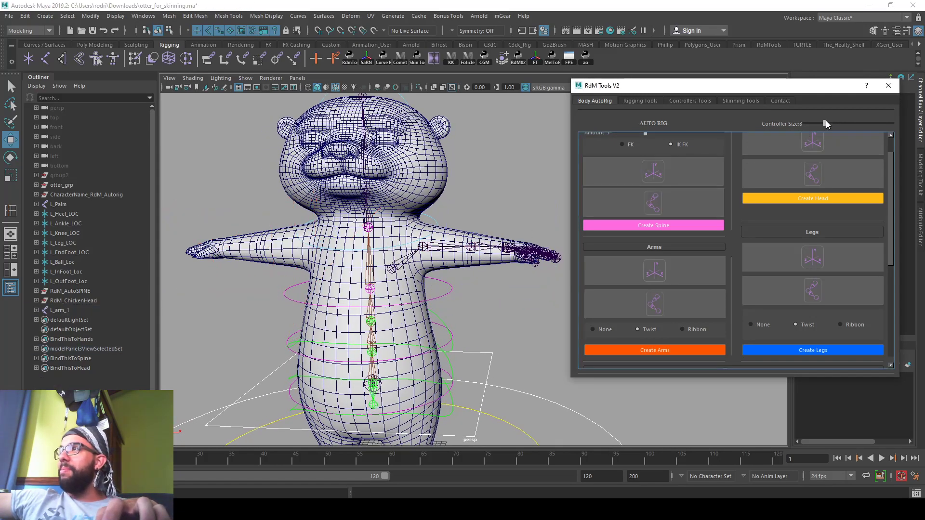
left_click(692, 349)
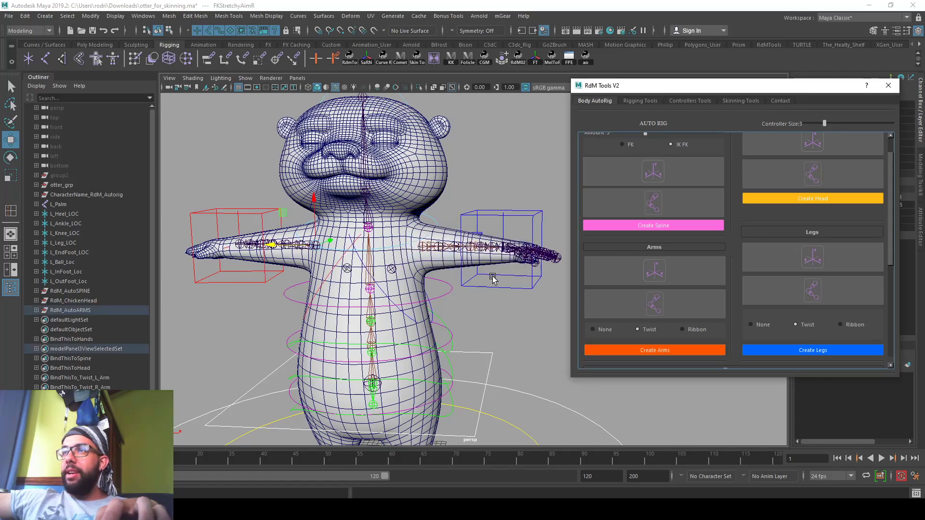
left_click_drag(503, 292, 500, 292, "alt")
key("ctrl+z")
Step: Set the controller size to 2 and create the arm rig with the Twist option
left_click_drag(819, 123, 815, 123)
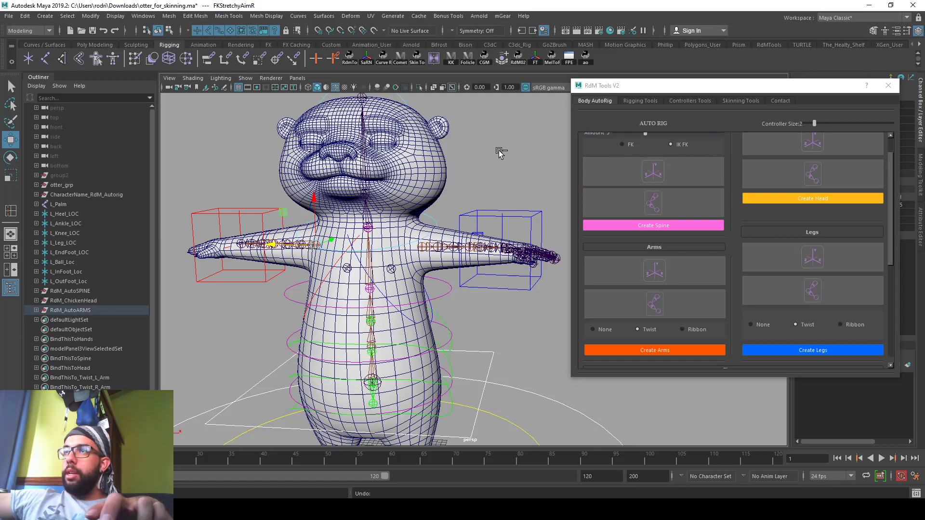
left_click(624, 353)
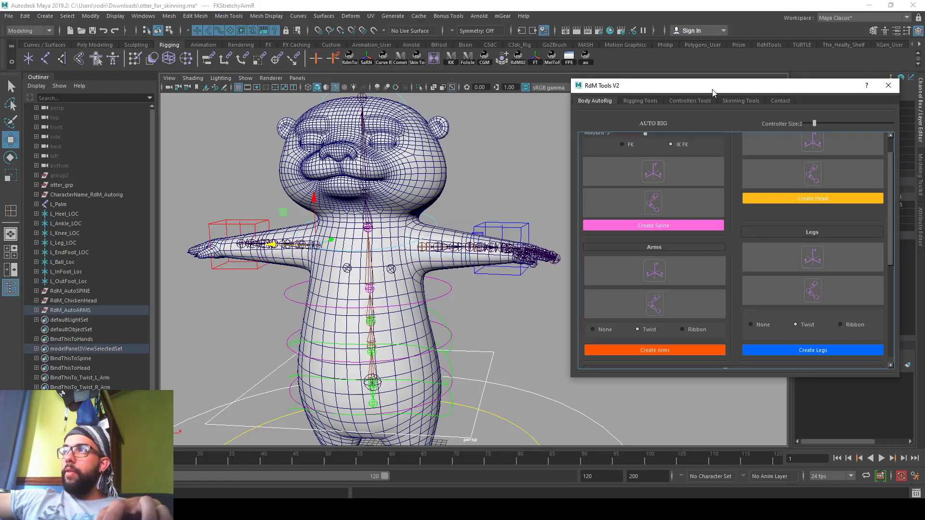
left_click_drag(713, 94, 652, 335)
Step: Test the left arm's Blend IKFK on L_arm_IK_CC by lowering it to 0 and returning it to IK
left_click(529, 230)
middle_click_drag(618, 194, 533, 200)
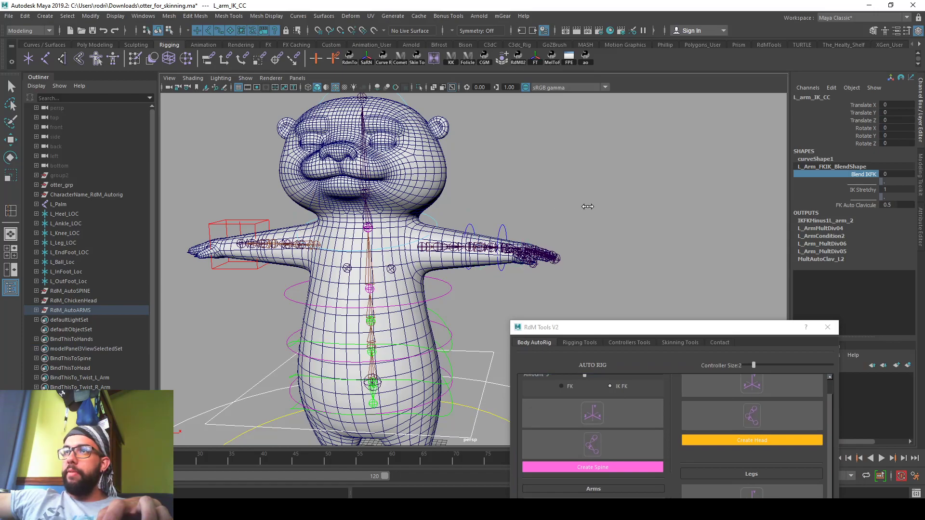
middle_click_drag(598, 225, 594, 174)
left_click_drag(679, 329, 784, 159)
left_click_drag(581, 248, 478, 260, "alt")
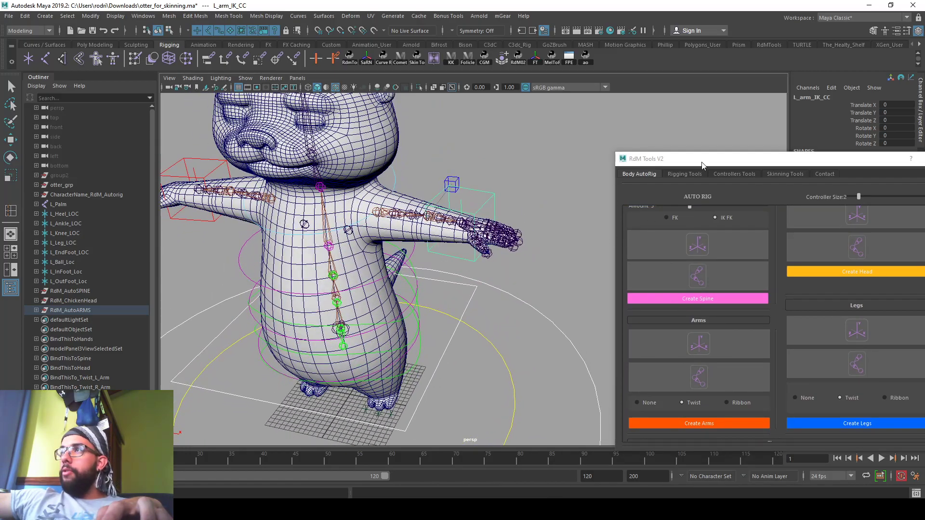
Step: Set the finger rig to include Thumb, Index, Middle and Ring, with Pinky disabled
left_click_drag(702, 165, 646, 135)
scroll(461, 322, "up", 10)
left_click_drag(461, 322, 404, 224, "alt")
scroll(342, 223, "down", 5)
scroll(405, 224, "down", 3)
scroll(740, 302, "down", 2)
scroll(735, 393, "down", 1)
left_click_drag(520, 280, 483, 271, "alt")
left_click(768, 340)
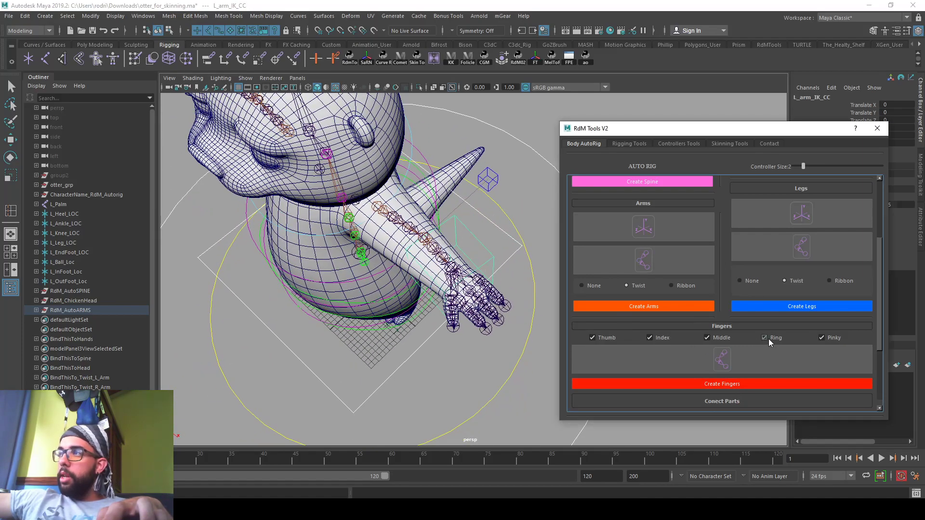
left_click(486, 283)
key("w")
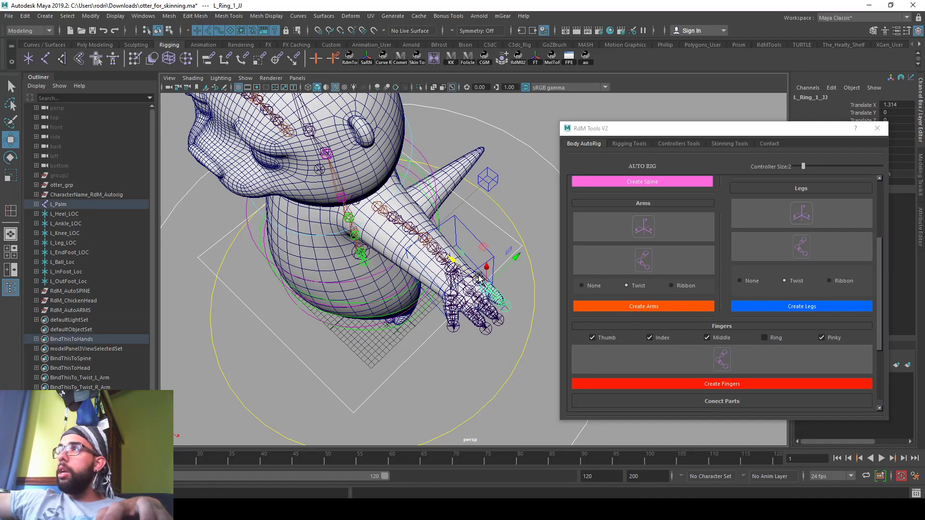
left_click(823, 338)
left_click(779, 337)
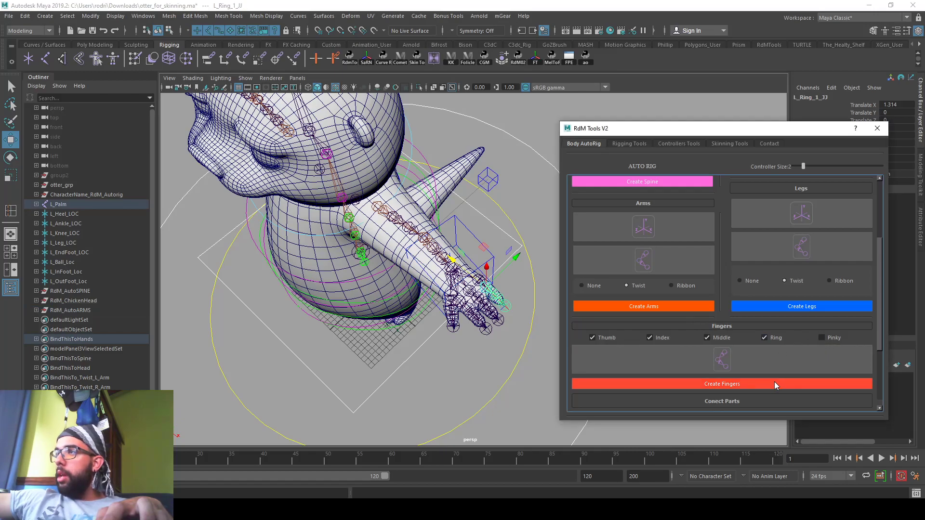
Step: Build the finger controls, undo them, and rebuild them from L_Palm at controller size 3
left_click(772, 383)
key("ctrl+z")
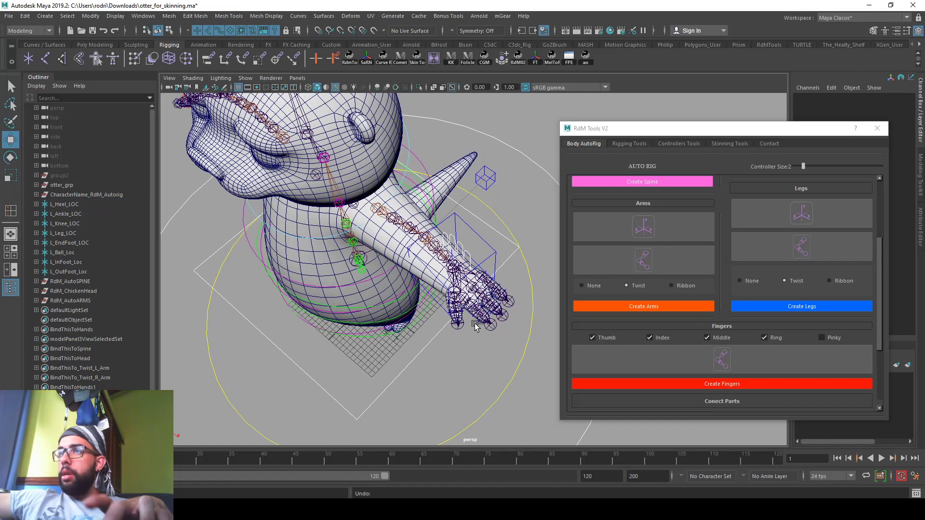
left_click_drag(475, 325, 474, 323, "alt")
left_click(476, 322)
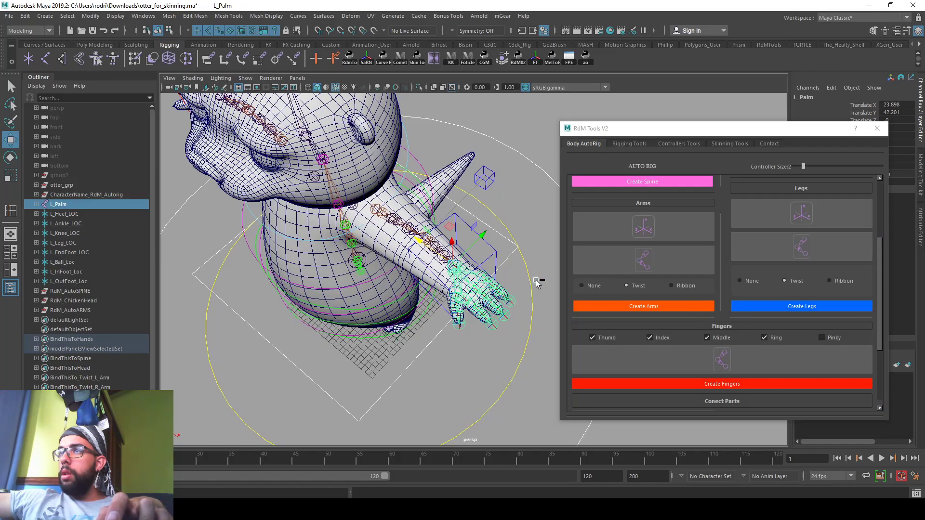
left_click_drag(803, 166, 814, 165)
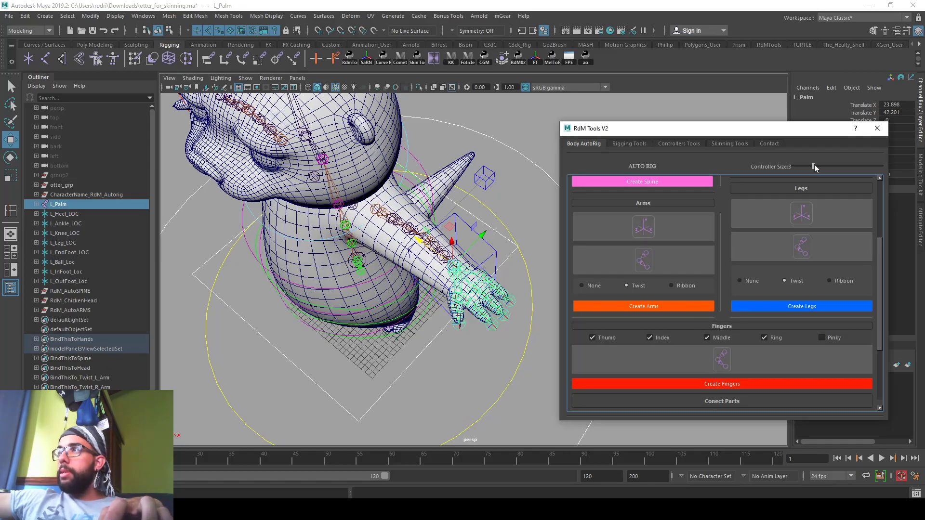
left_click(770, 382)
left_click_drag(491, 334, 474, 325, "alt")
left_click_drag(401, 280, 247, 205, "alt")
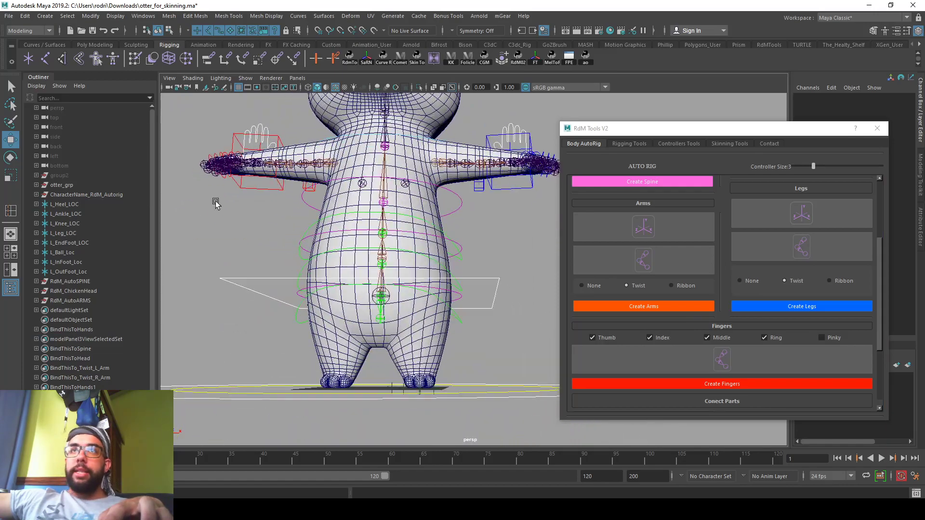
Step: Frame the left leg locators and move L_Heel_LOC sideways under the left foot to Translate X about 7.07, checking it in side view
left_click_drag(72, 206, 69, 271)
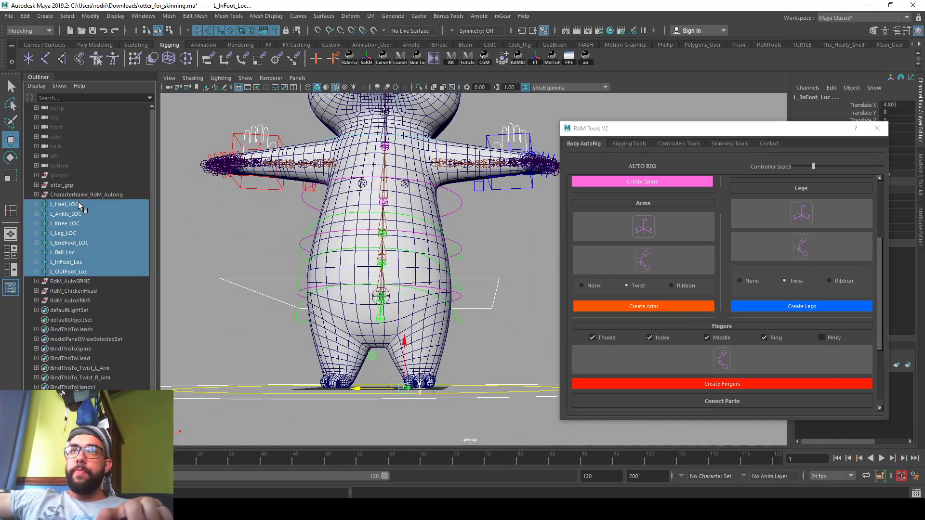
key("f")
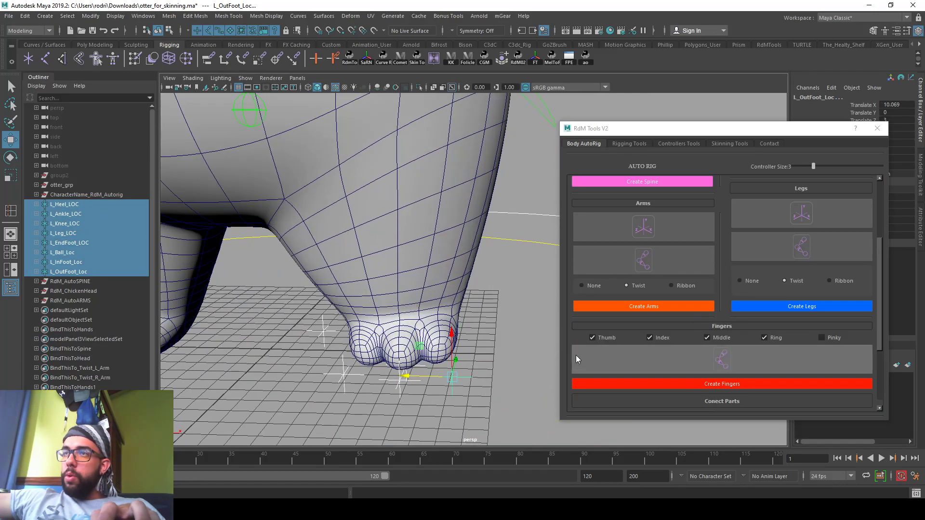
left_click(334, 346)
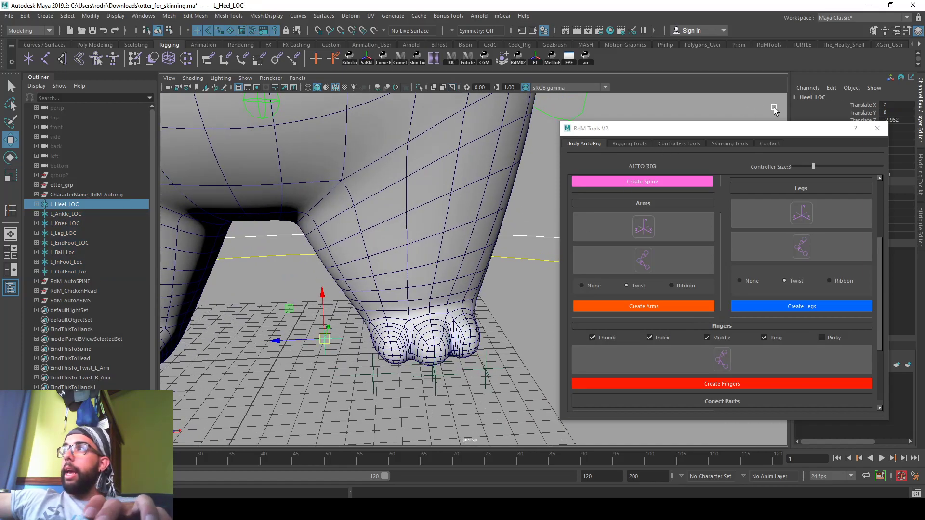
left_click_drag(484, 258, 383, 353, "alt")
key("space")
key("space")
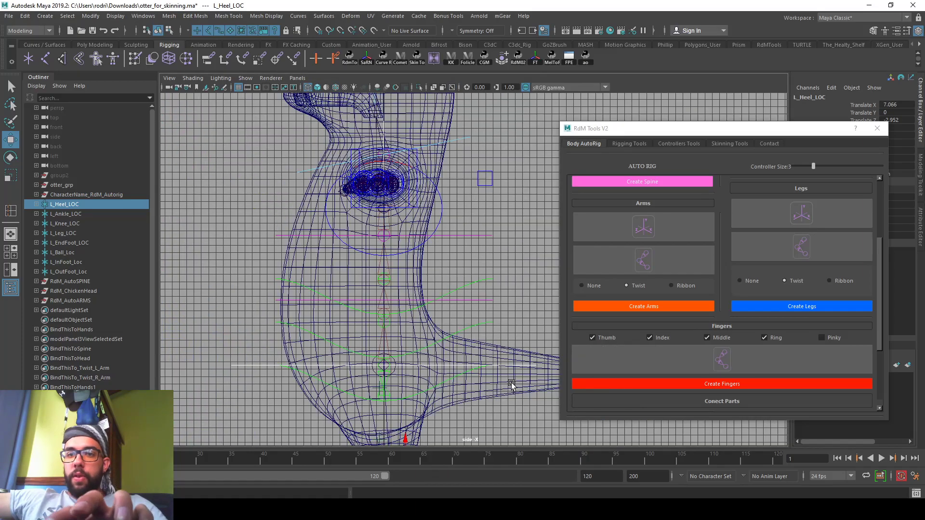
key("f")
middle_click_drag(403, 308, 404, 324, "alt")
scroll(405, 324, "down", 3)
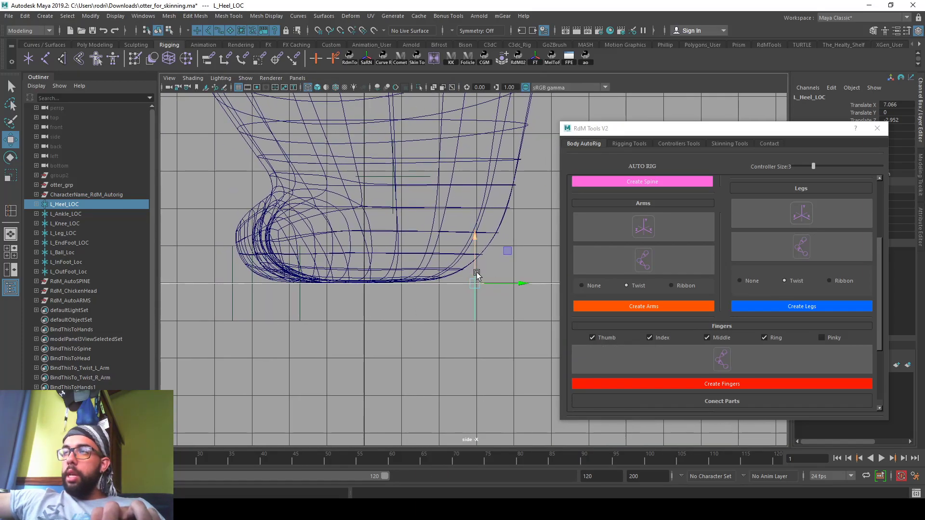
key("space")
key("space")
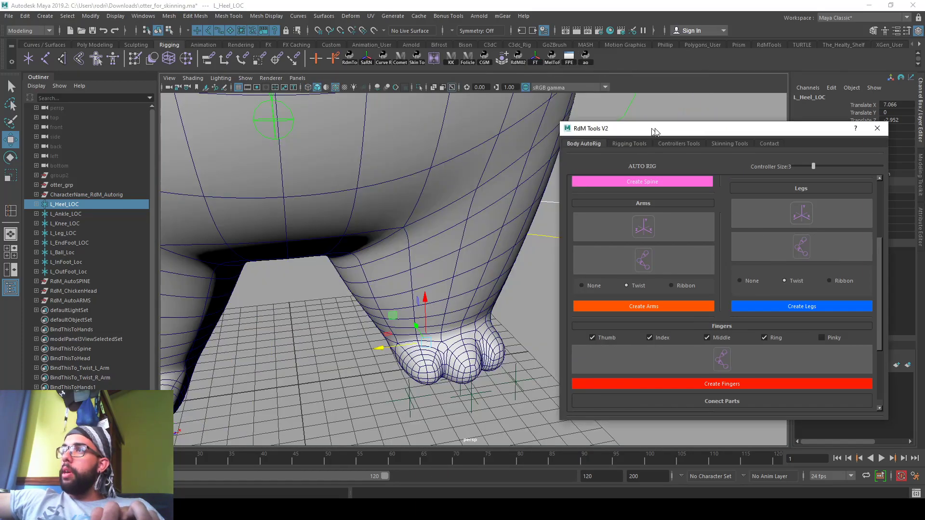
Step: Shift L_Heel_LOC and L_EndFoot_LOC together sideways to align both with the left foot at Translate X about 7.63
left_click_drag(470, 271, 450, 270, "alt")
left_click_drag(389, 323, 405, 370, "alt")
left_click(394, 377)
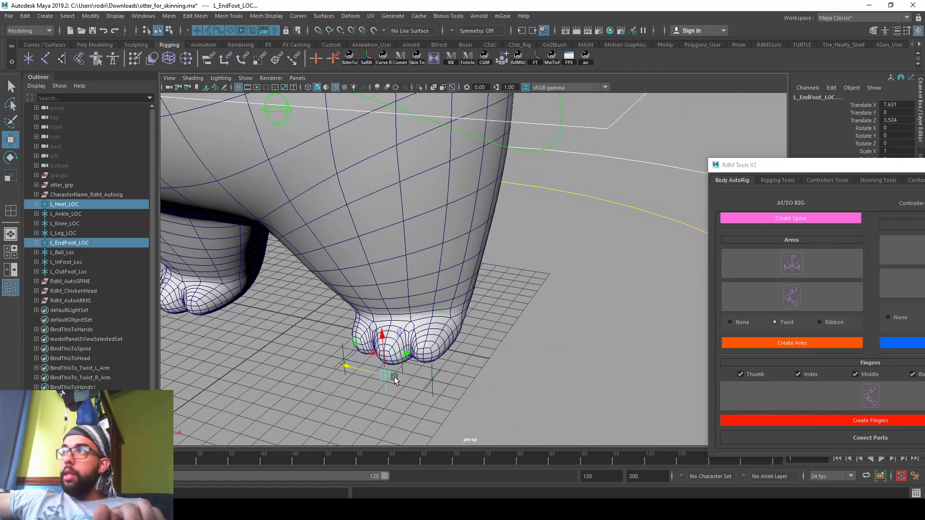
left_click(660, 202)
left_click_drag(574, 255, 480, 261, "alt")
Step: Move L_Heel_LOC slightly forward toward the back edge of the left foot's sole
left_click(461, 301)
left_click_drag(461, 303, 462, 294, "alt")
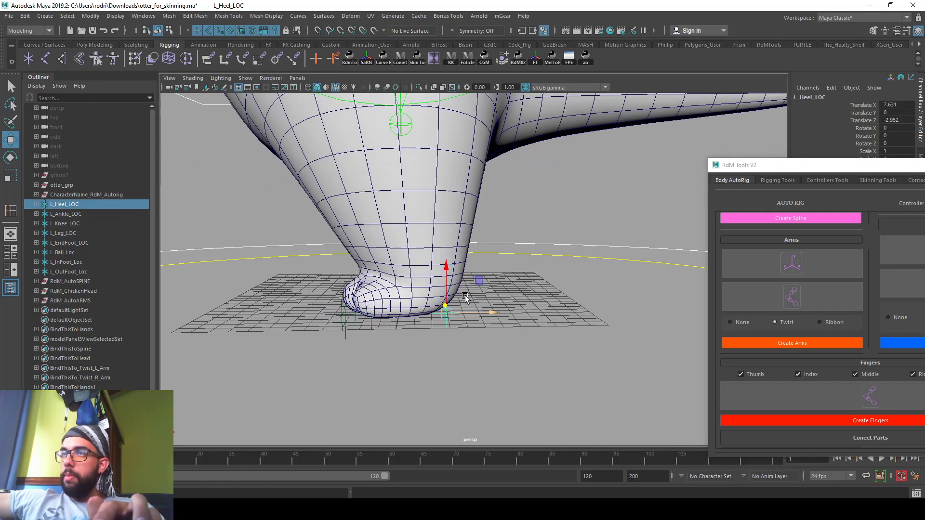
left_click(335, 314)
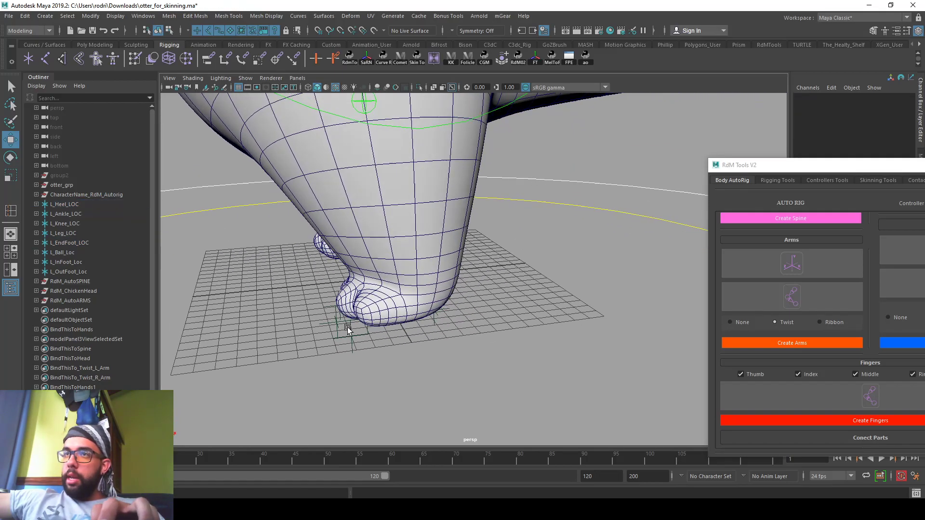
Step: In side view, move L_EndFoot_LOC back toward the tip of the left foot's sole and L_Ball_Loc back to Translate Z about 1.23
key("space")
key("space")
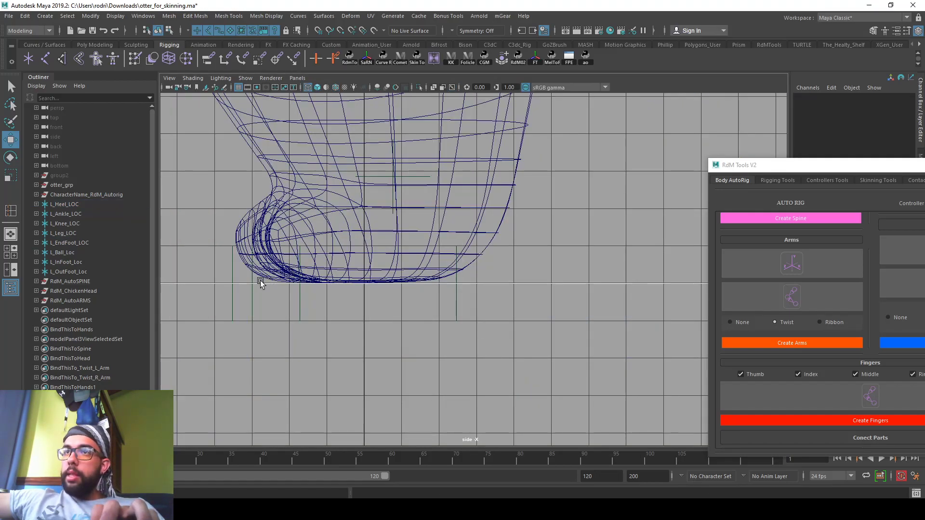
left_click_drag(232, 295, 222, 275)
middle_click_drag(253, 289, 277, 293, "alt")
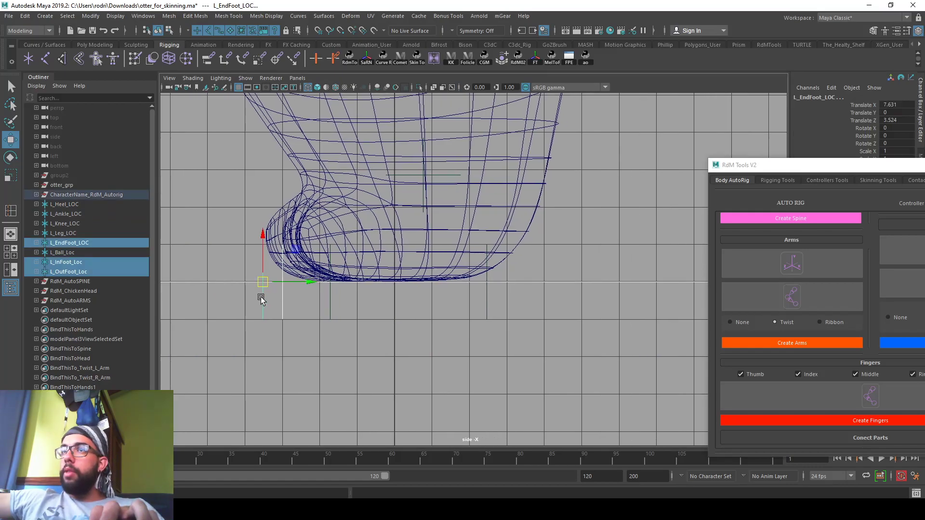
left_click(260, 299)
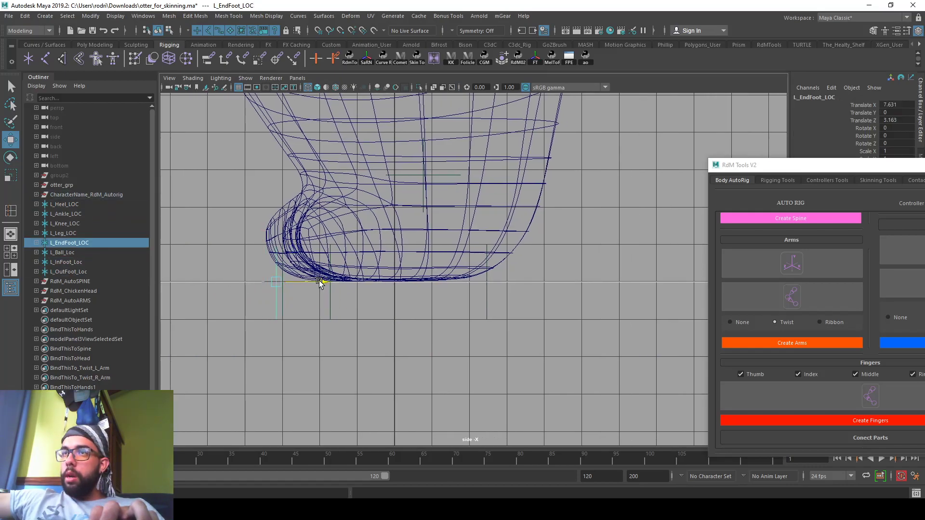
left_click(84, 252)
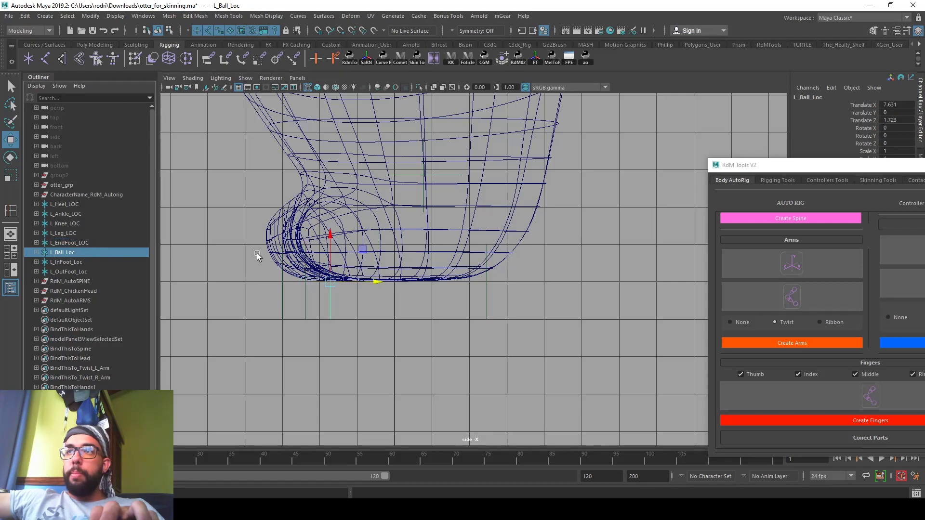
left_click_drag(378, 282, 393, 282)
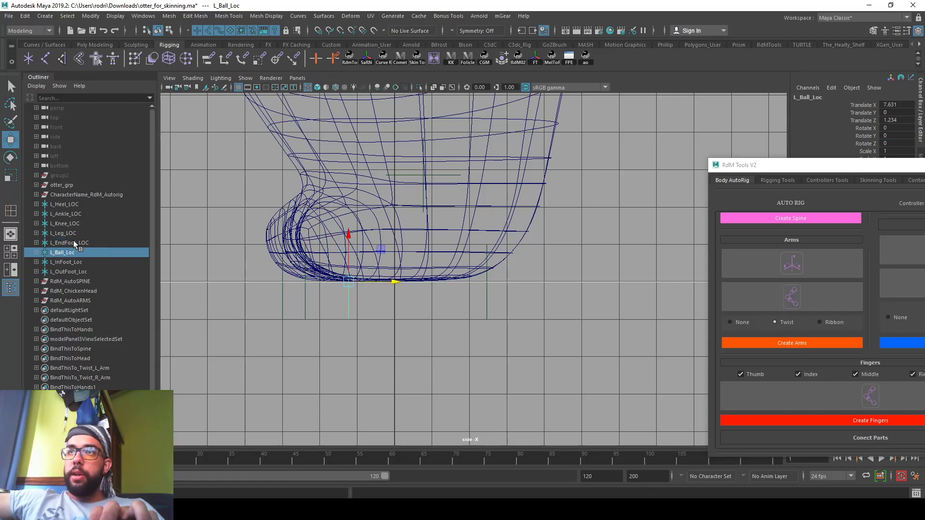
Step: Lower L_Ankle_LOC slightly in side view to Translate Y about 2.58
left_click(70, 224)
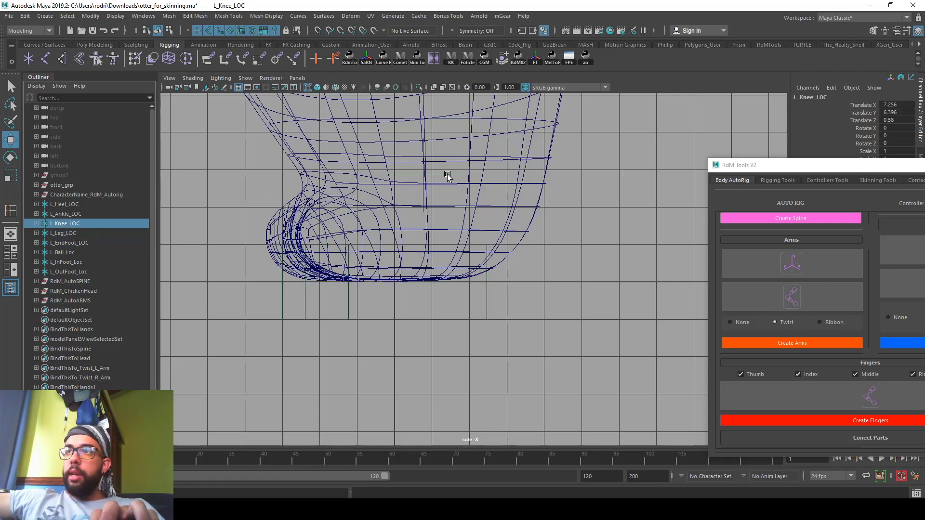
key("f")
left_click(75, 214)
key("f")
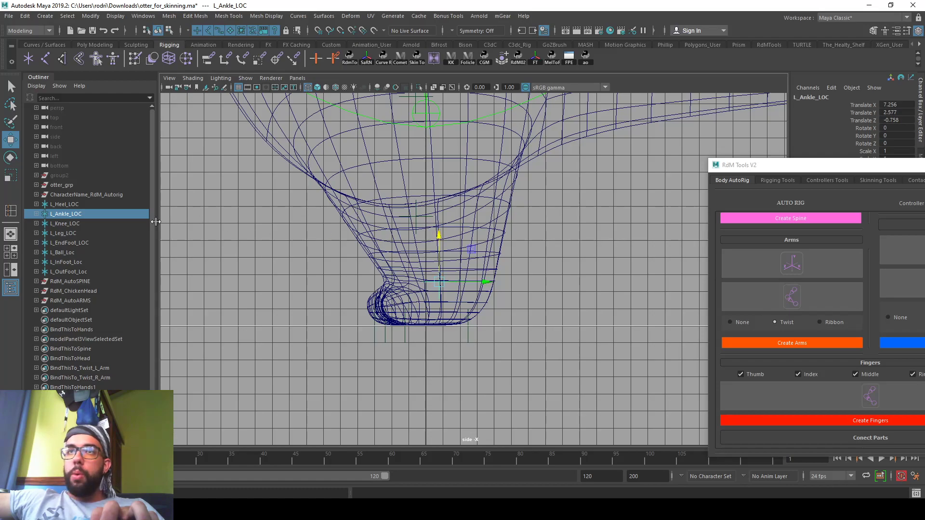
Step: In front view, move L_InFoot_Loc sideways to the inner edge of the left foot's sole, at Translate X about 5.56
left_click(67, 262)
key("space")
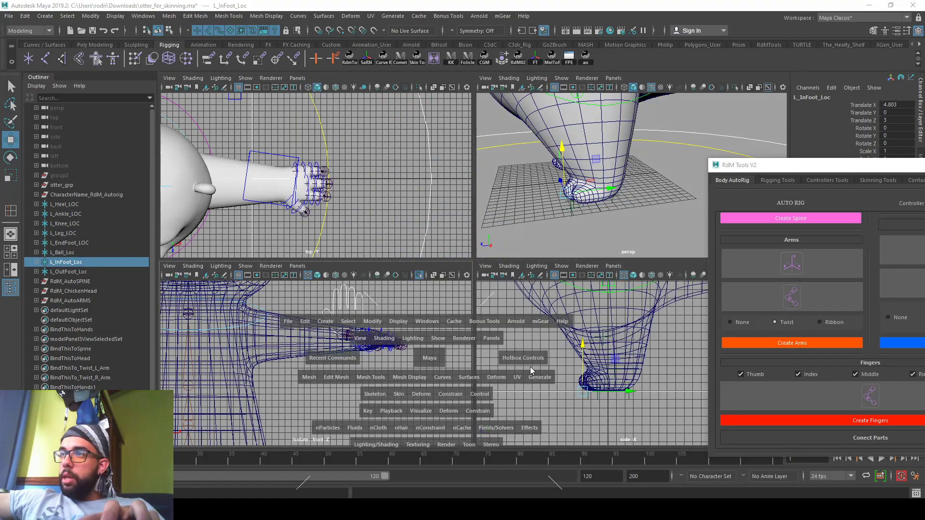
key("space")
middle_click_drag(508, 365, 587, 121, "alt")
middle_click_drag(482, 414, 539, 238, "alt")
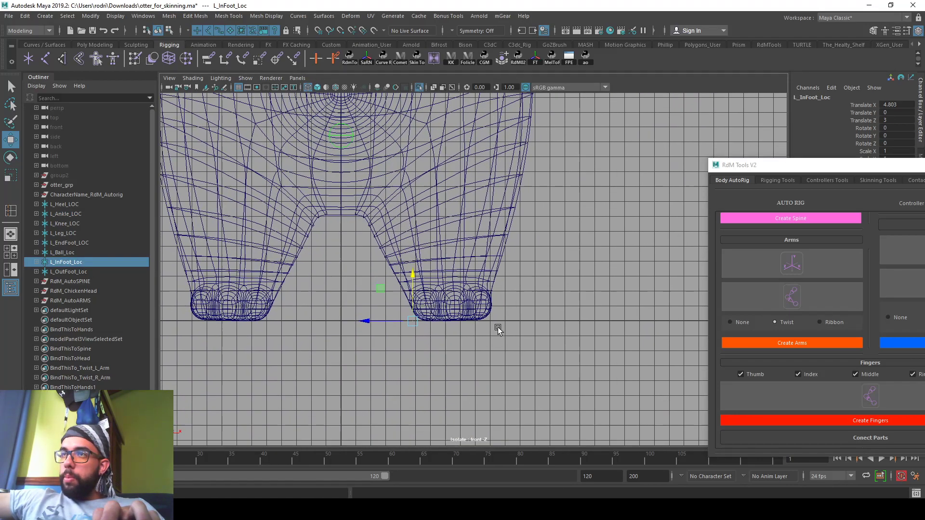
middle_click_drag(469, 316, 498, 288, "alt")
scroll(434, 296, "up", 3)
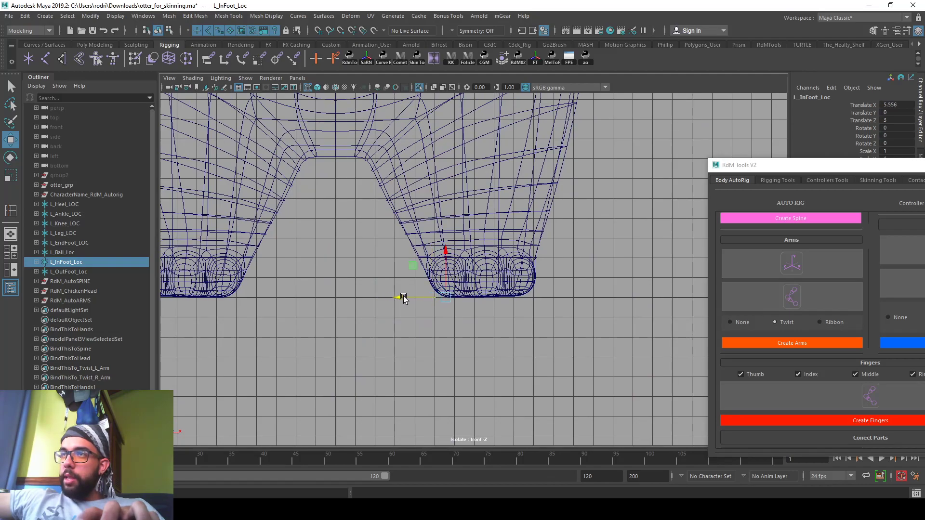
Step: In side view, move L_InFoot_Loc and L_OutFoot_Loc back to line up near the ball of the left foot
key("space")
key("space")
scroll(447, 281, "up", 2)
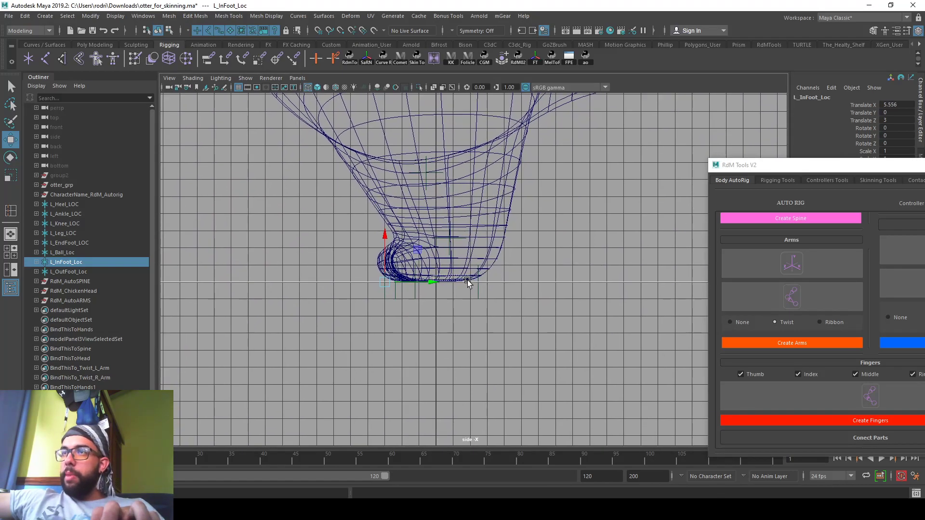
left_click_drag(466, 284, 466, 284)
left_click(77, 271)
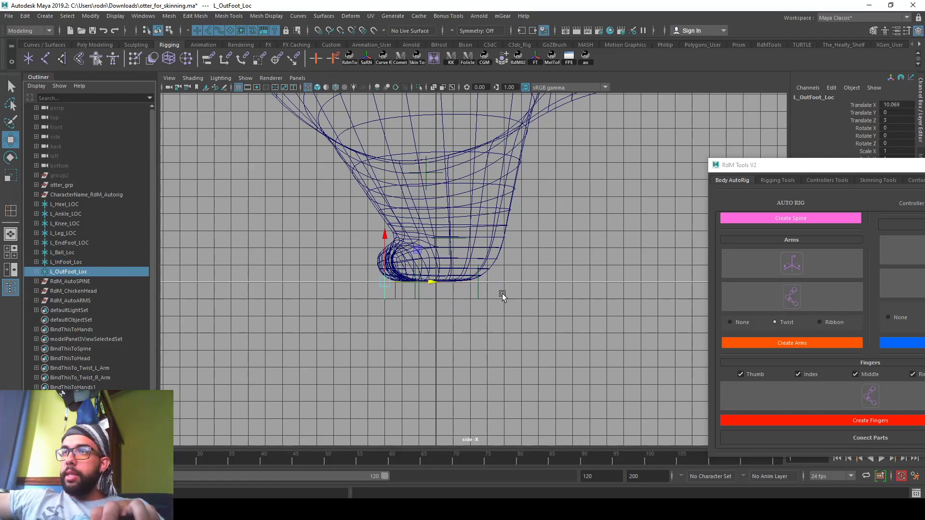
left_click_drag(461, 279, 461, 278)
Step: Go through the left foot and leg locators one by one to check their placement in side view
left_click(65, 262)
left_click(76, 256)
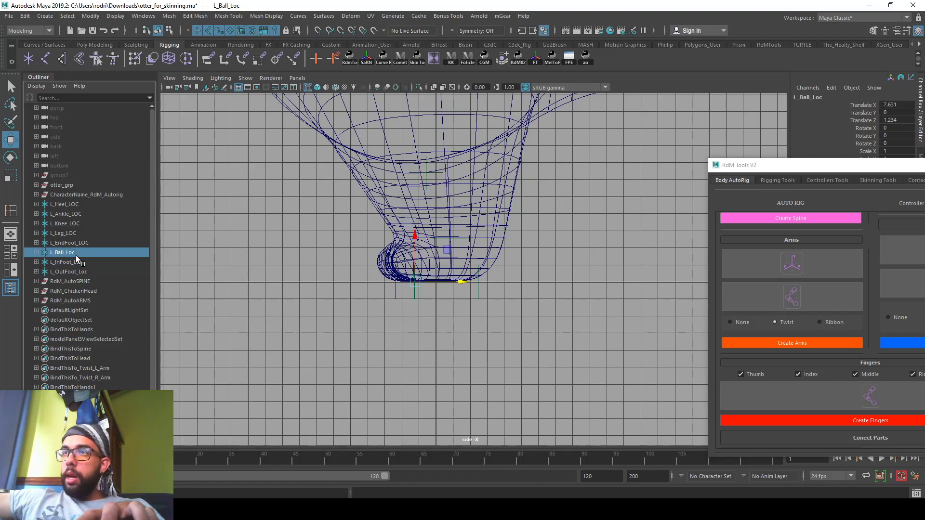
left_click(83, 244)
left_click(84, 236)
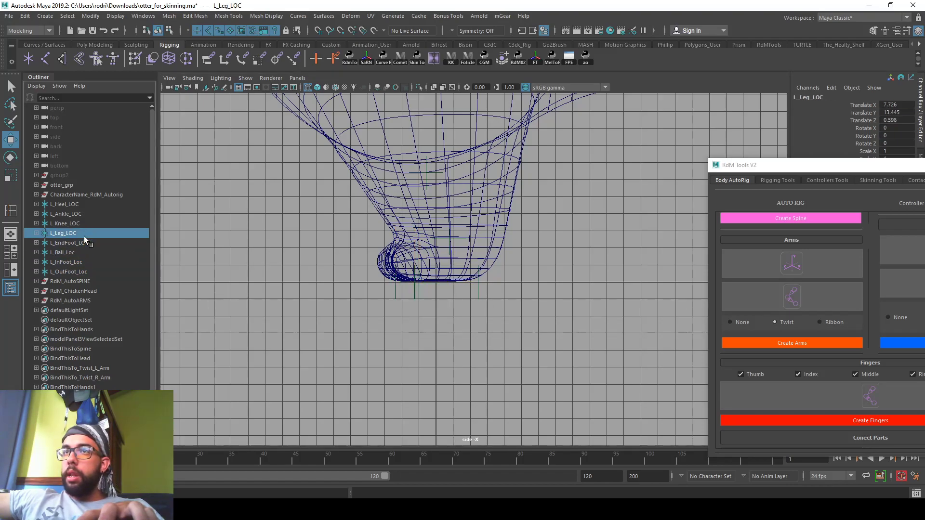
left_click(84, 225)
left_click(85, 215)
scroll(448, 241, "up", 3)
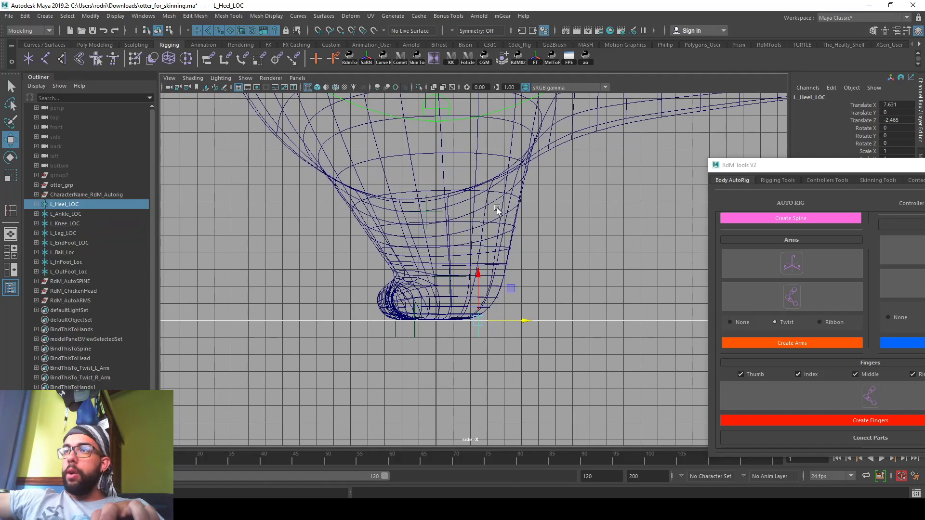
Step: In front view, move L_Leg_LOC to Translate X about 7.0 and Y about 10.78, and lower L_Knee_LOC to Translate Y about 5.64
left_click(63, 233)
scroll(363, 213, "up", 2)
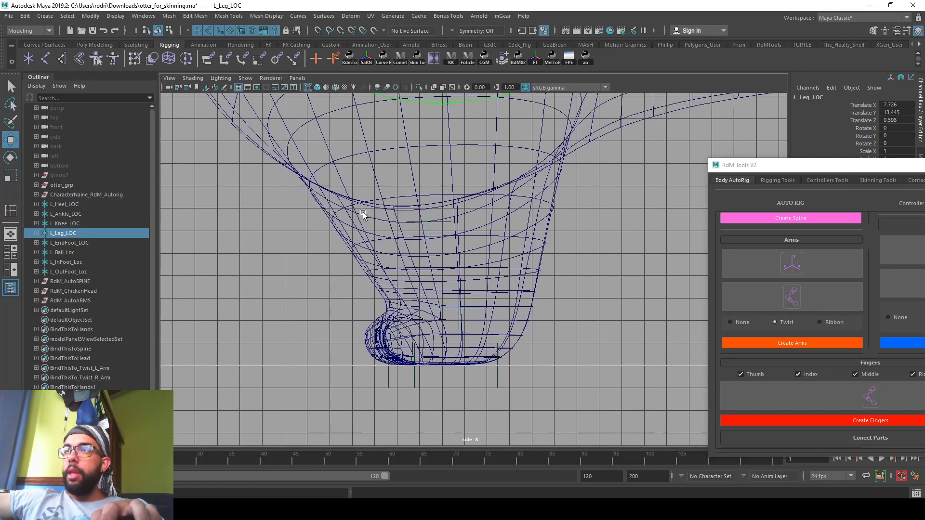
key("space")
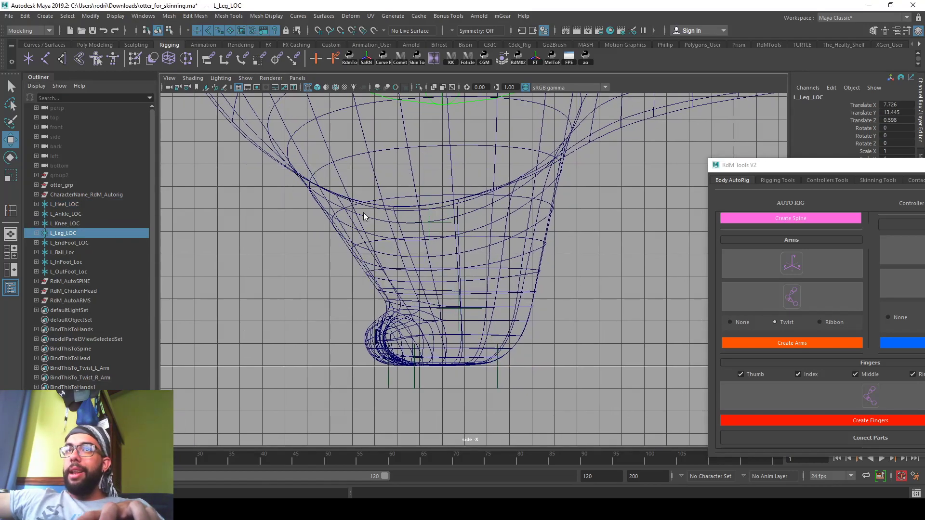
key("space")
scroll(572, 257, "down", 3)
scroll(571, 257, "down", 4)
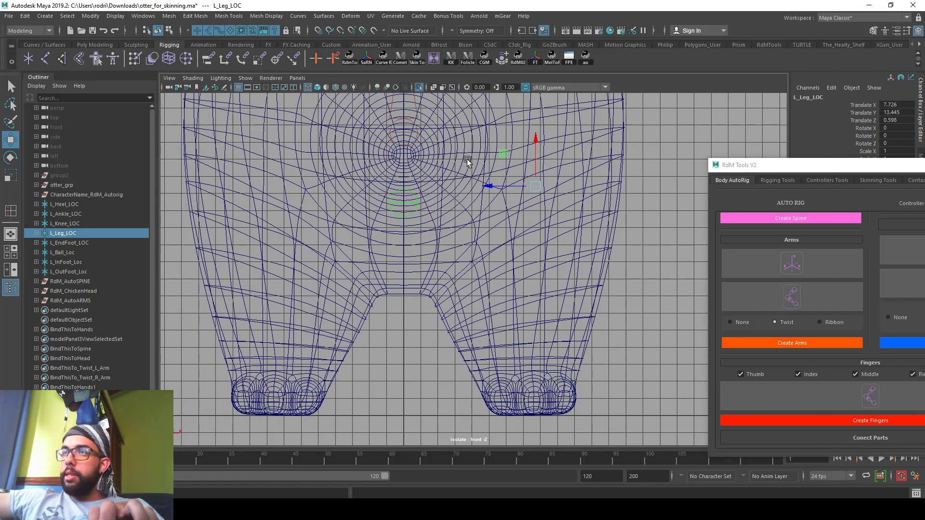
left_click_drag(531, 179, 527, 228)
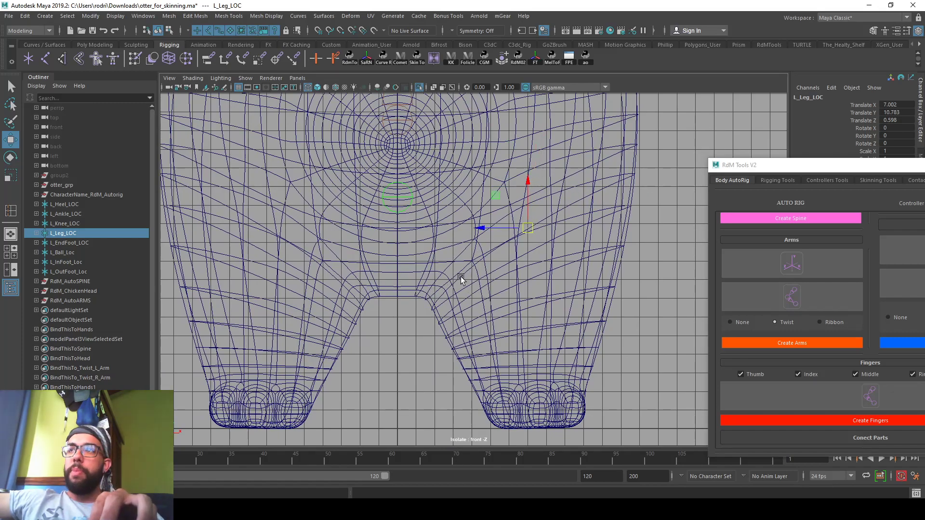
scroll(457, 275, "up", 1)
key("ctrl+z")
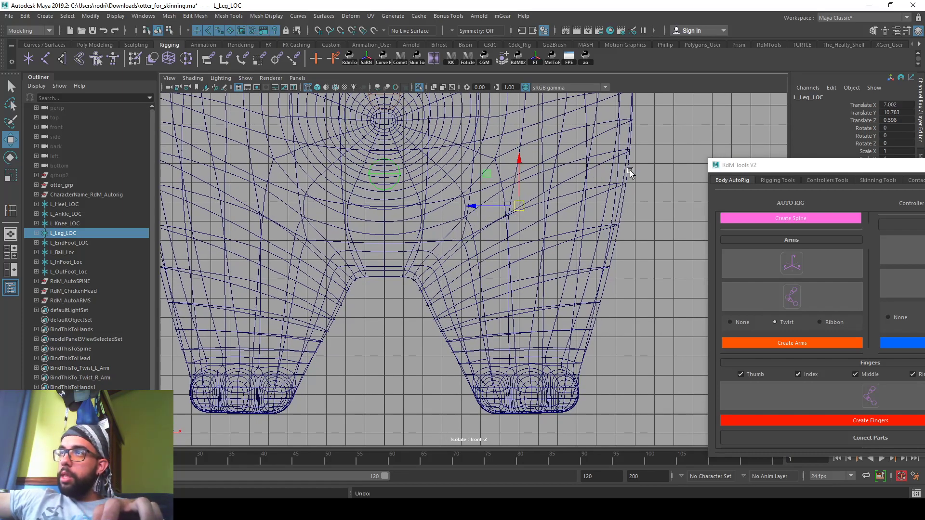
left_click(65, 223)
middle_click_drag(509, 274, 507, 238, "alt")
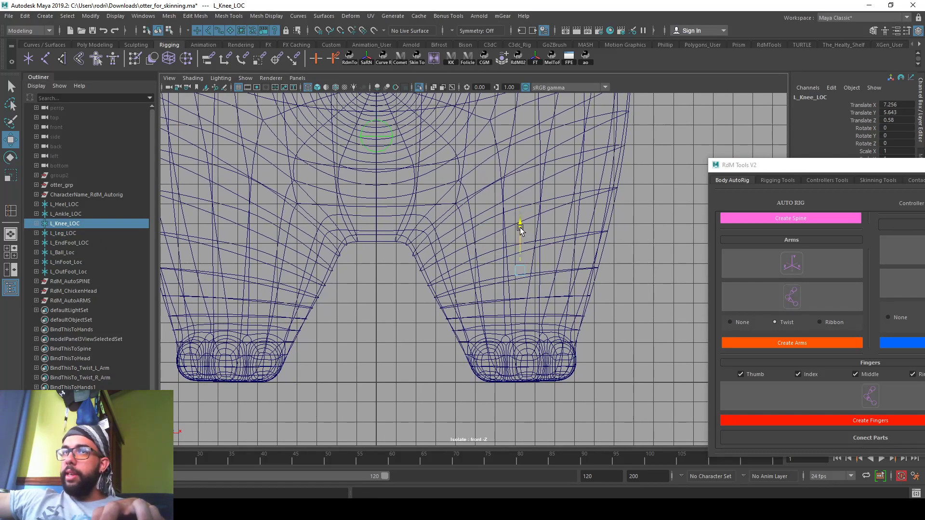
Step: Create an IK reference plane between L_Ankle_LOC and L_Leg_LOC with the RdM rigging tools
left_click(80, 213)
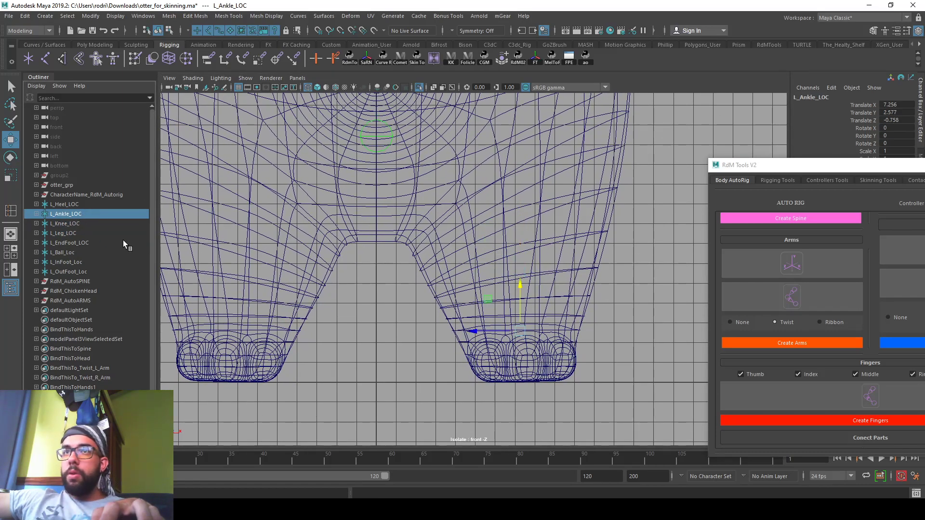
key("space")
key("space")
left_click_drag(643, 158, 289, 225, "alt")
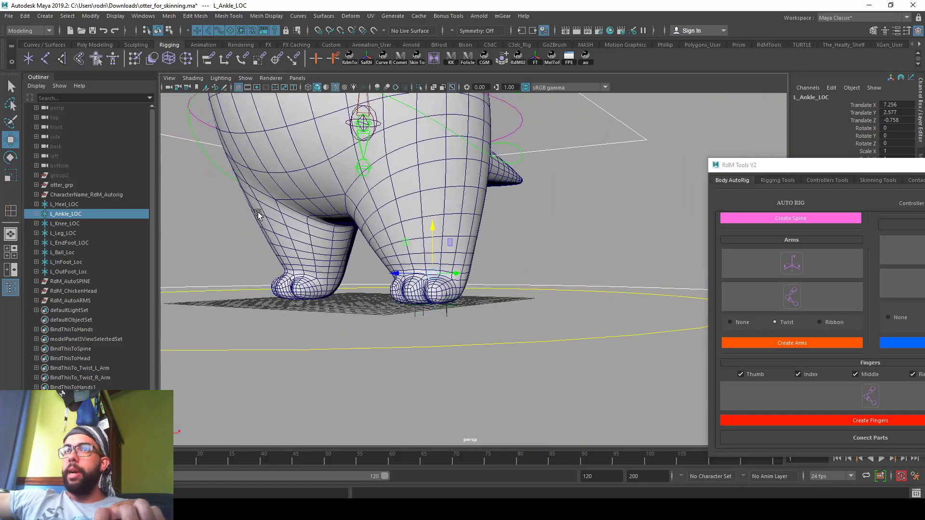
left_click(79, 234, "ctrl")
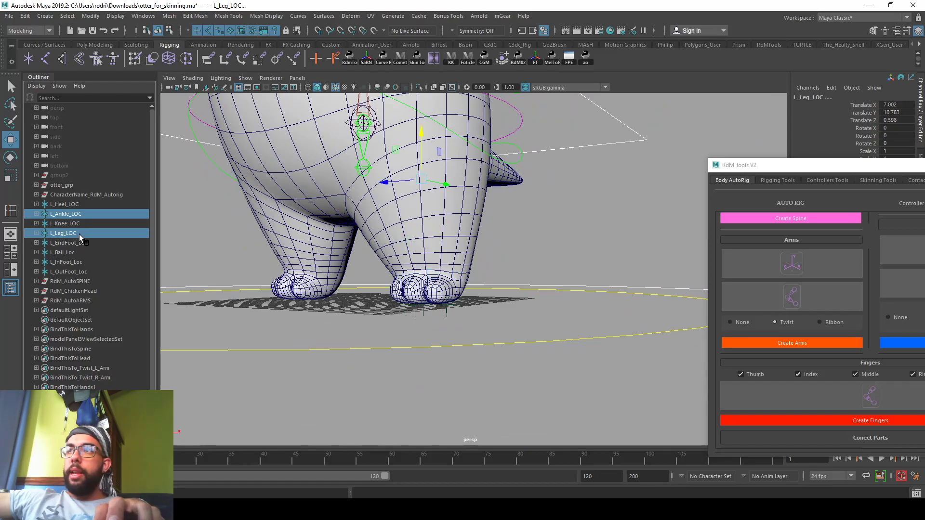
left_click(790, 181)
left_click_drag(788, 169, 711, 111)
left_click(835, 362)
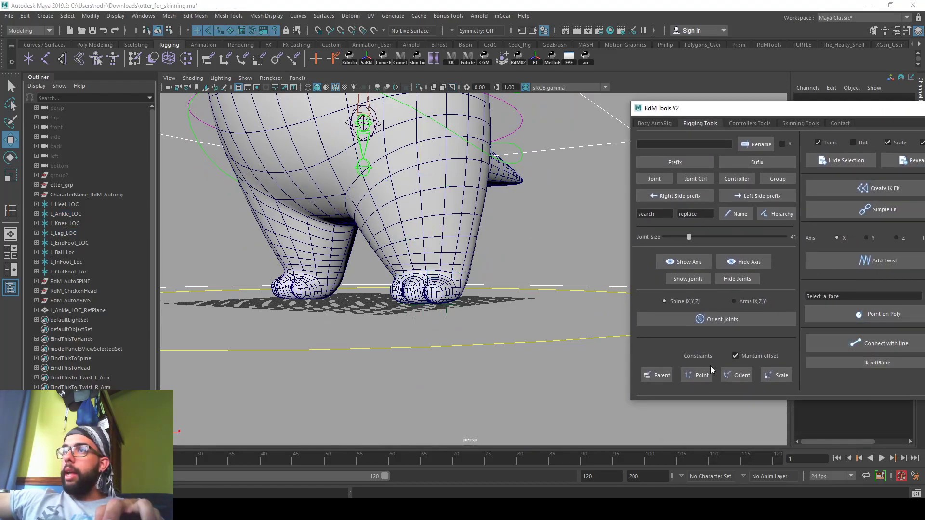
Step: Insert an edge loop across the reference plane at knee height and shift it forward to line up with L_Knee_LOC
scroll(479, 254, "up", 5)
left_click(88, 310)
key("f")
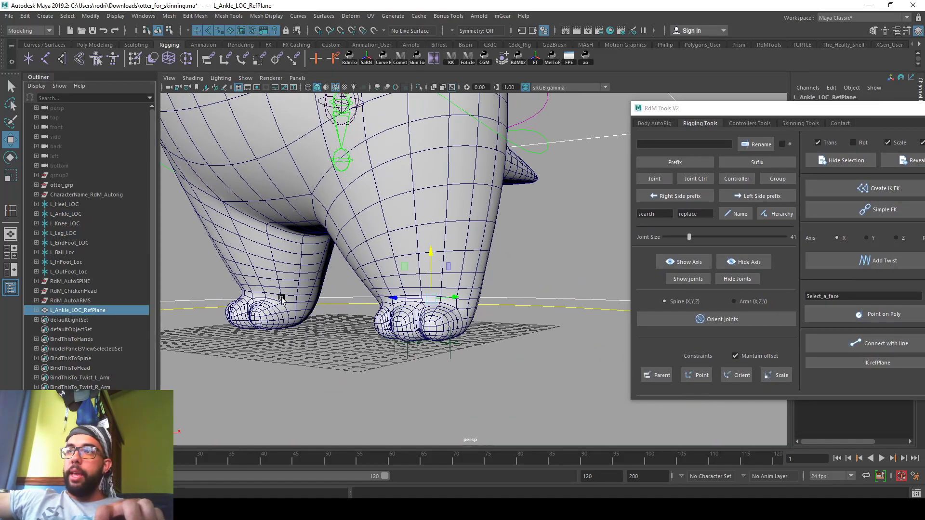
key("space")
key("space")
key("space")
scroll(530, 364, "down", 4)
right_click_drag(451, 274, 395, 277, "shift")
left_click(426, 273)
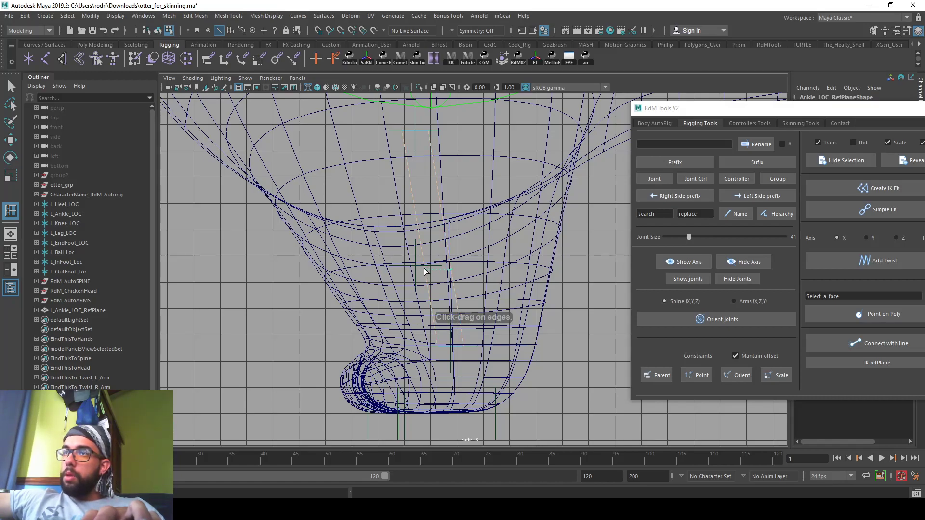
left_click(424, 268)
key("w")
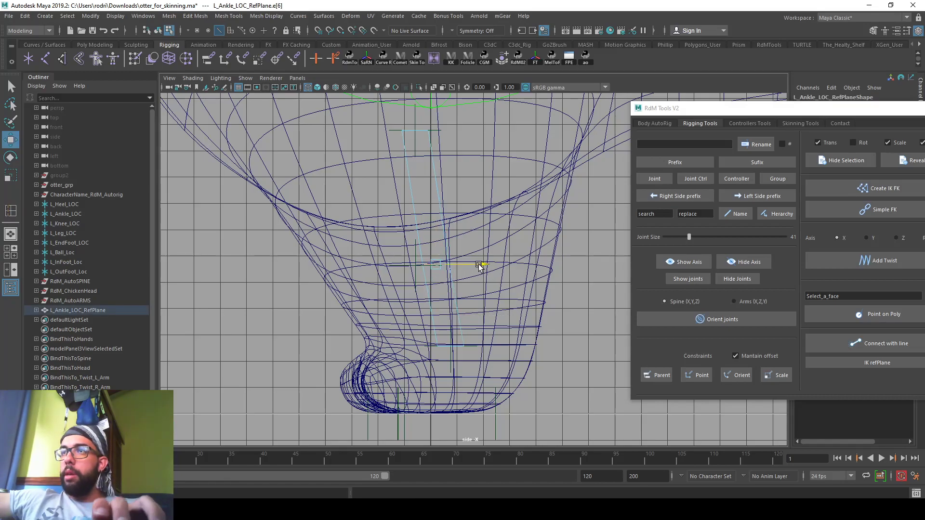
Step: Isolate the reference plane with L_Knee_LOC, snap the locator onto the plane's front knee vertex, and show the whole model again
key("F8")
left_click(414, 278)
key("ctrl+z")
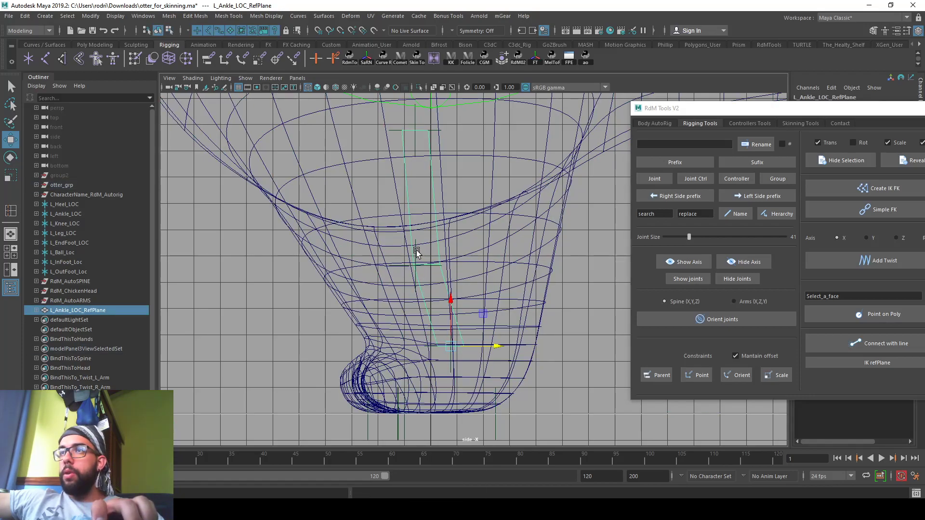
key("ctrl+1")
left_click(401, 264)
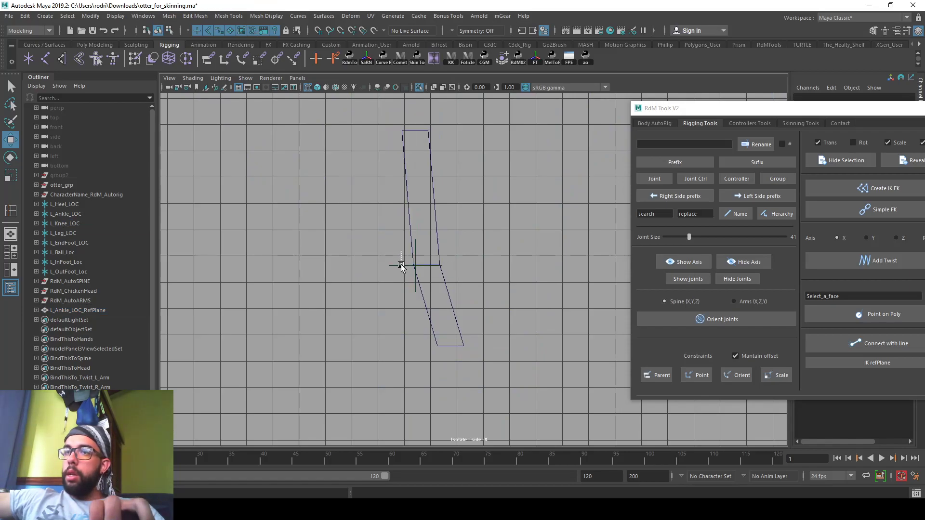
left_click(407, 268)
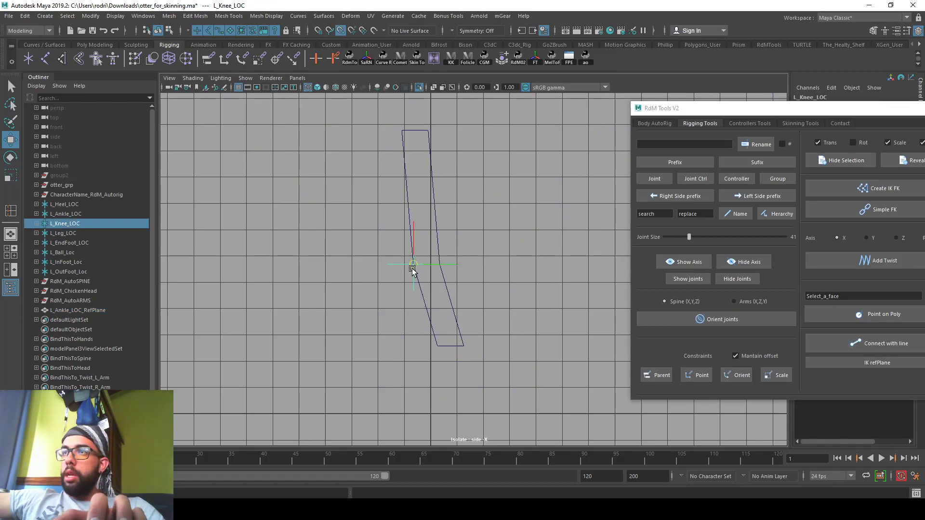
key("ctrl+1")
left_click_drag(554, 215, 533, 236, "alt")
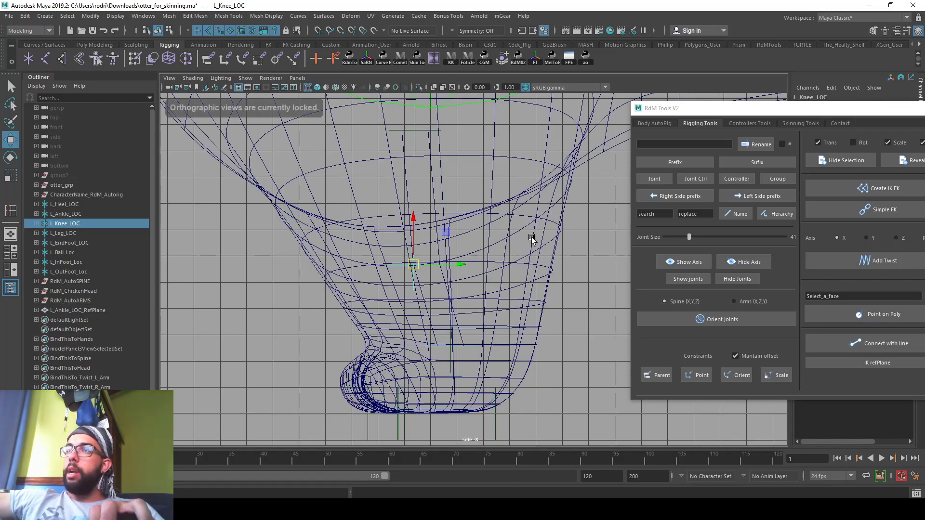
Step: Build the left leg joints from the leg and foot locators in the body auto-rig
key("space")
key("space")
key("f")
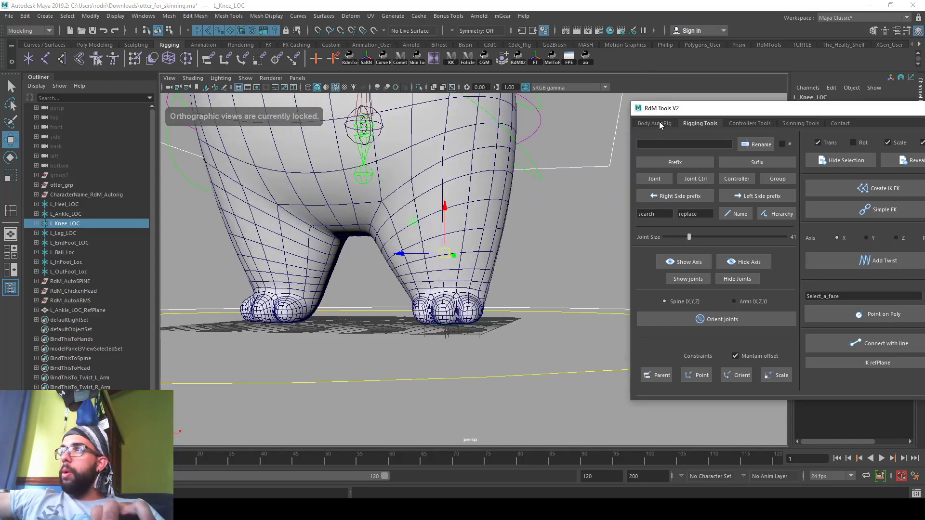
left_click(654, 123)
left_click(857, 232)
Step: Create the leg rig for both legs with the Twist option
left_click_drag(544, 222, 481, 247, "alt")
mouse_move(884, 146)
left_mouse_down()
mouse_move(871, 146)
mouse_move(885, 148)
left_mouse_up()
right_click_drag(522, 219, 357, 250, "alt")
middle_click_drag(357, 251, 328, 393, "alt")
middle_click_drag(470, 280, 473, 241, "alt")
right_click_drag(473, 241, 460, 241, "alt")
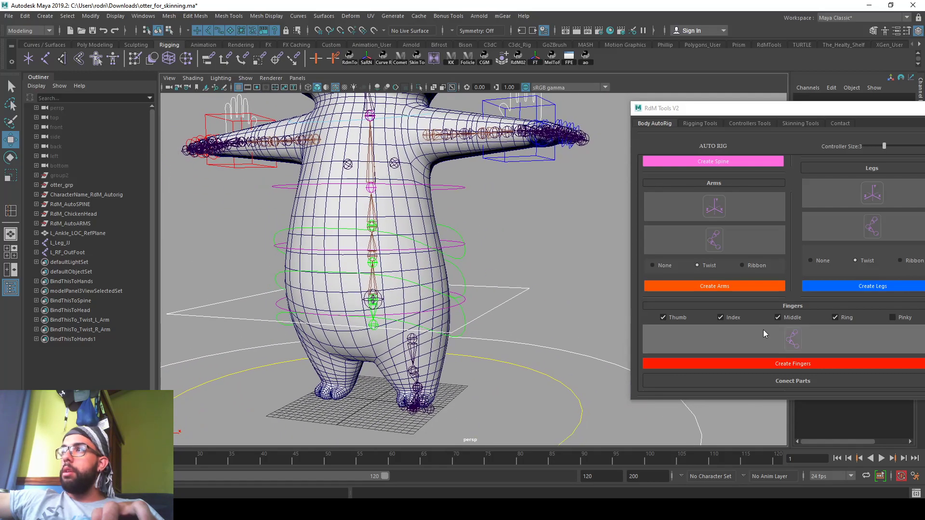
left_click(837, 288)
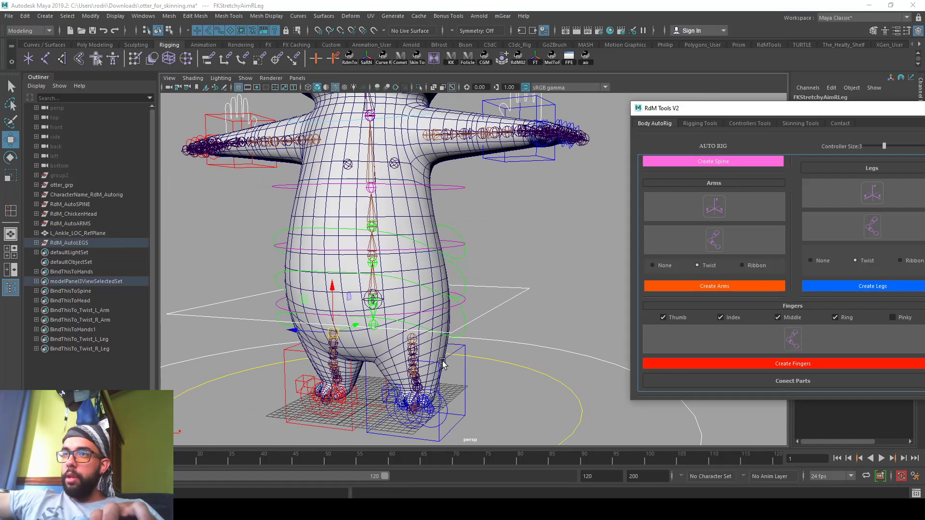
Step: Try raising the left leg IK control to test how the leg rig follows
middle_click_drag(337, 375, 362, 326, "alt")
right_click_drag(362, 326, 507, 347, "alt")
left_click(441, 336)
left_click_drag(439, 331, 450, 313, "alt")
left_click_drag(433, 315, 426, 269)
left_click_drag(453, 311, 512, 309, "alt")
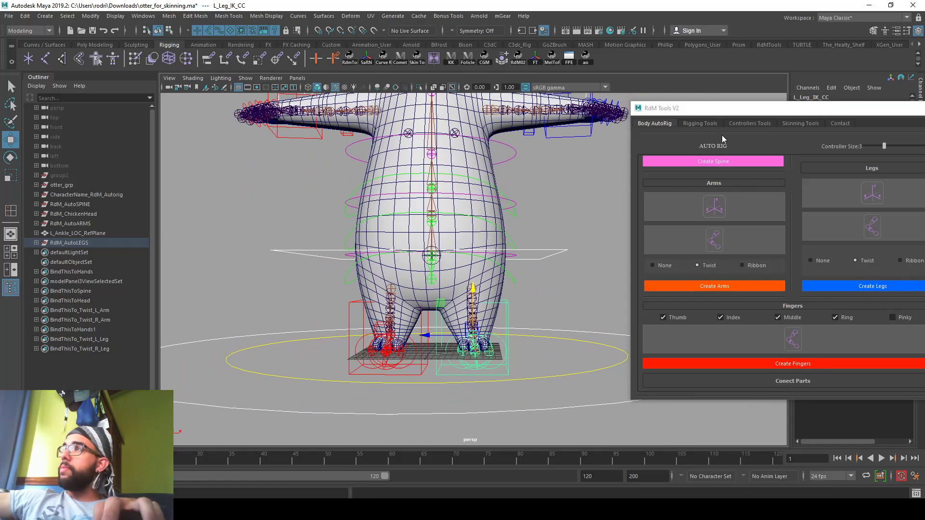
Step: Delete the L_Ankle_LOC_RefPlane reference plane and the CharacterName_RdM_Autorig group
left_click_drag(781, 110, 729, 106)
right_click_drag(501, 168, 405, 183, "alt")
middle_click_drag(399, 185, 388, 242, "alt")
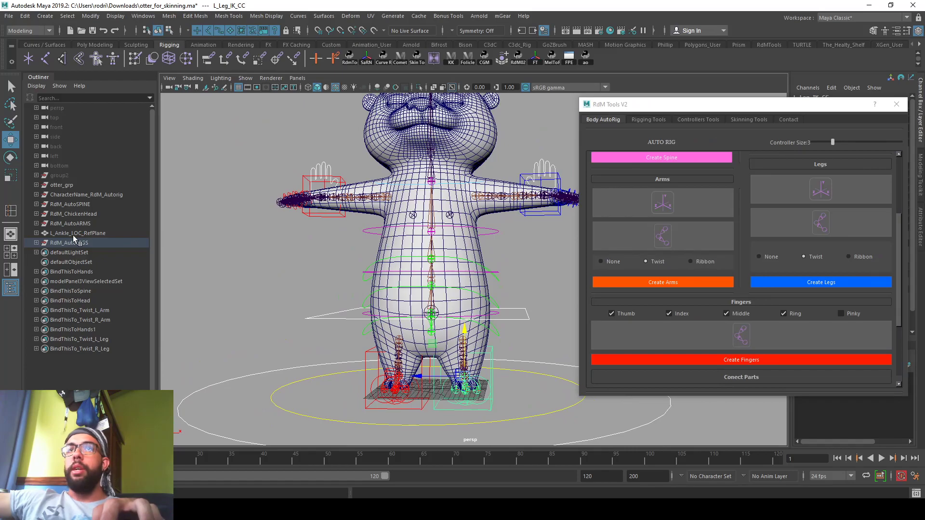
left_click(75, 232)
key("Delete")
middle_click_drag(401, 237, 369, 253, "alt")
scroll(692, 291, "down", 3)
left_click(691, 307)
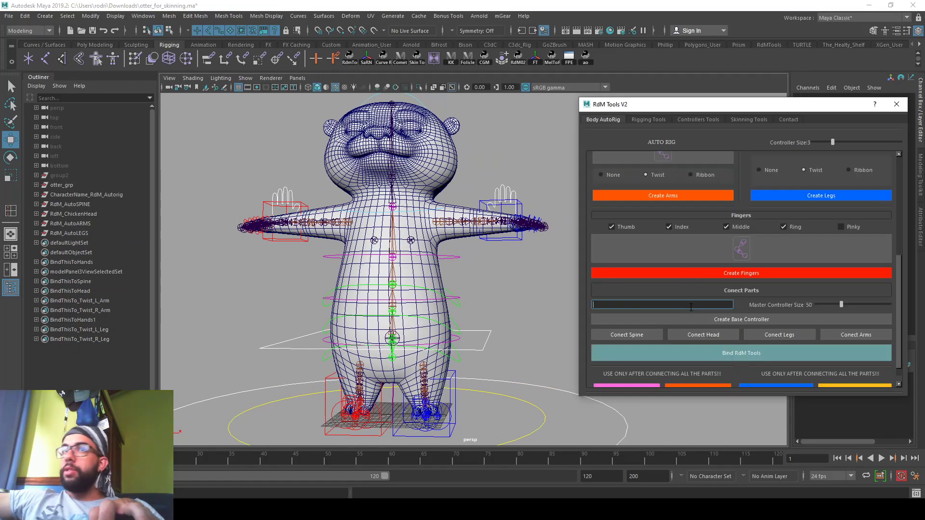
left_click(107, 195)
key("Delete")
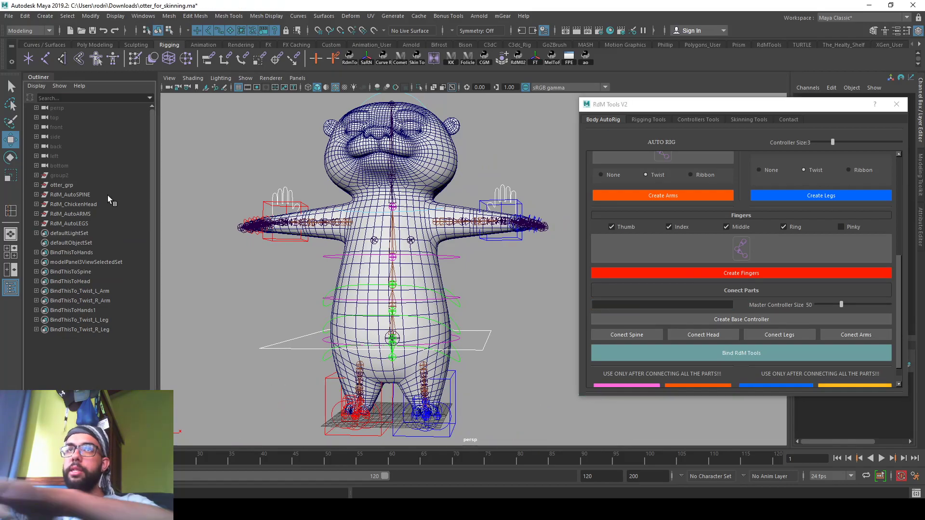
Step: Create the base controller for the rig with the name Otter and a master controller size of 50
left_click(640, 305)
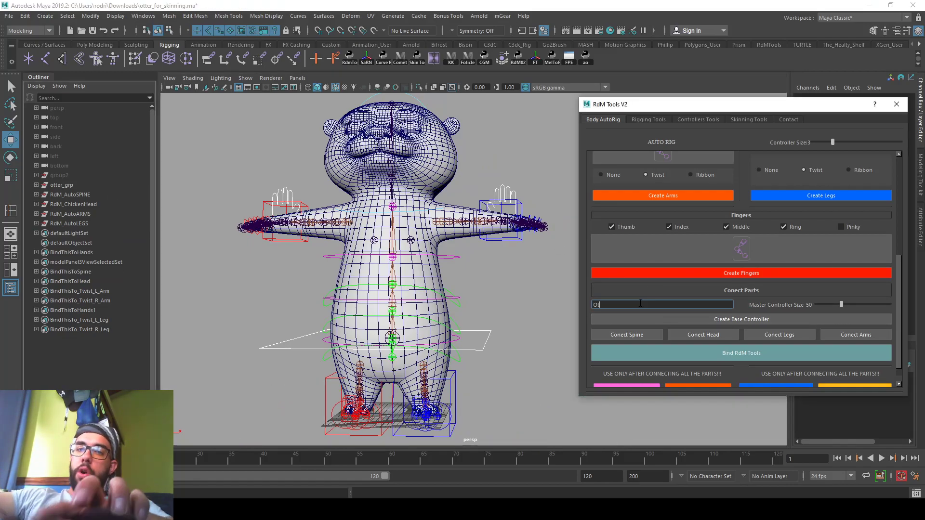
middle_click_drag(526, 336, 544, 342, "alt")
right_click_drag(544, 342, 475, 324, "alt")
middle_click_drag(456, 331, 445, 317, "alt")
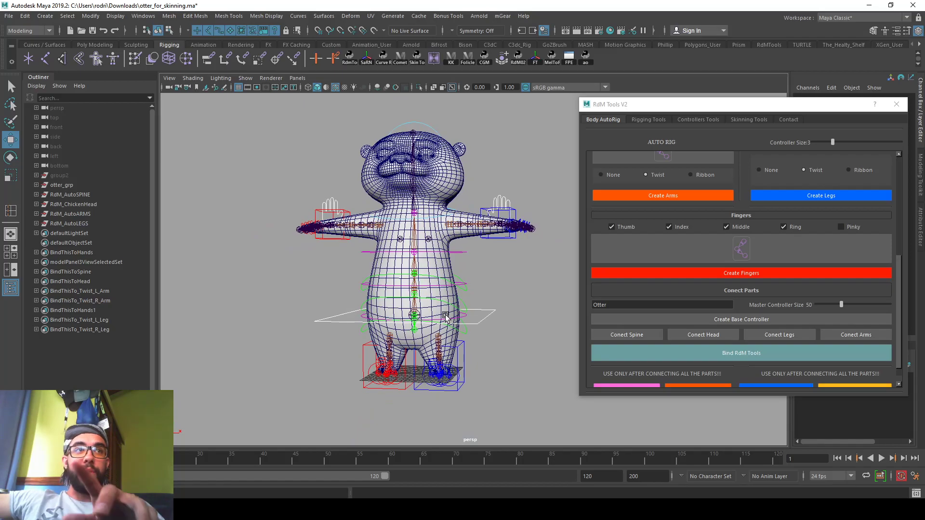
left_click(790, 320)
left_click_drag(482, 337, 449, 342, "alt")
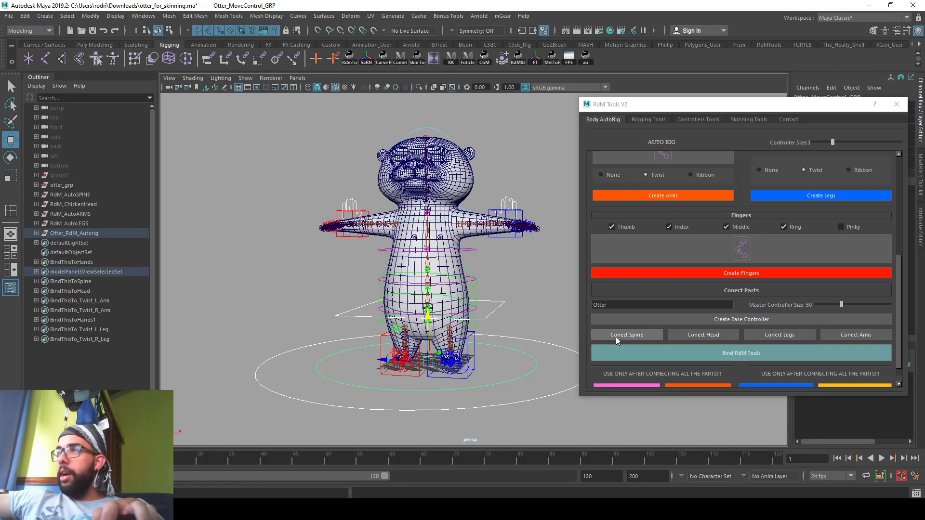
Step: Connect the spine, head, legs and arms to the Otter base rig
left_click(615, 337)
left_click(706, 333)
left_click(786, 336)
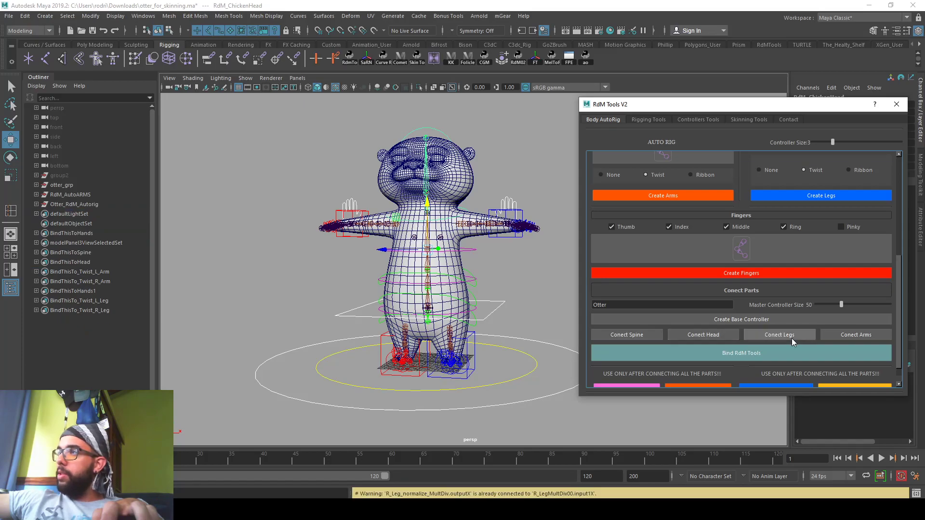
left_click(860, 337)
left_click_drag(481, 331, 528, 333, "alt")
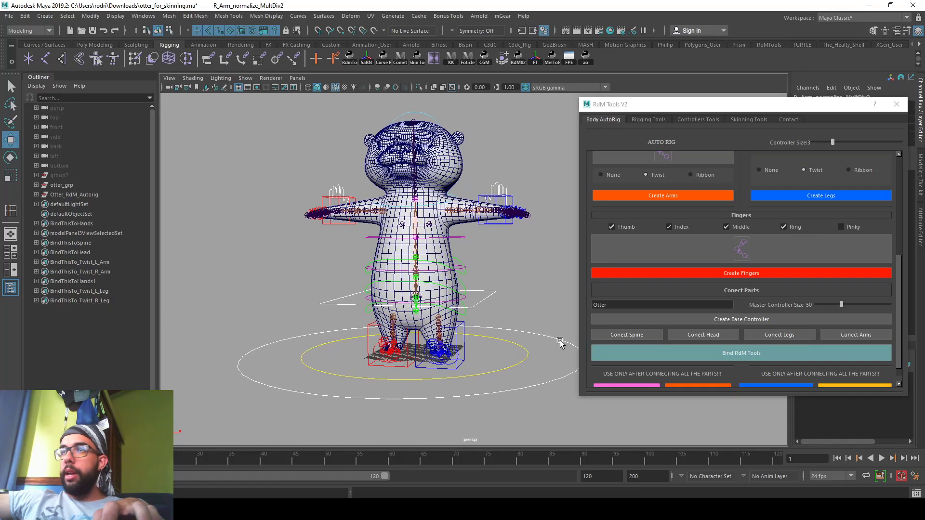
Step: Examine the Script Editor output for the part connections, then move the editor out of the way
left_click(915, 494)
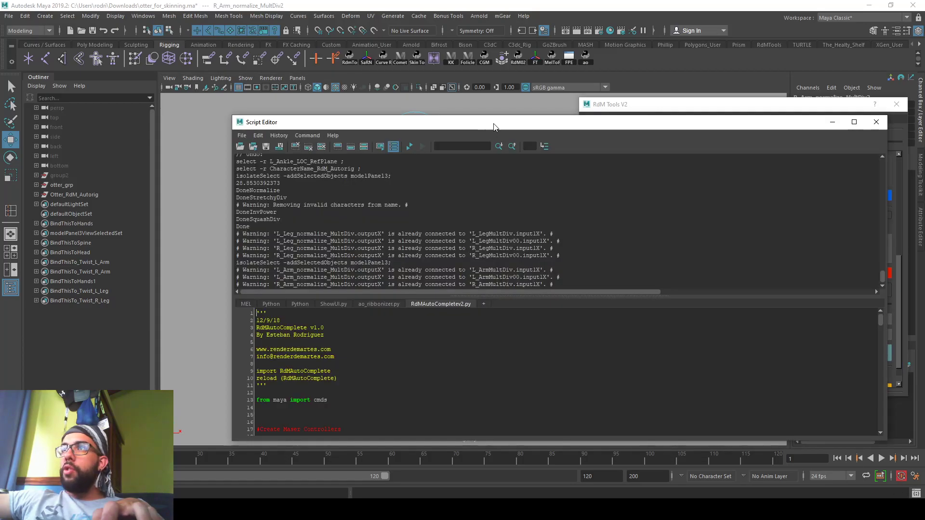
left_click_drag(494, 124, 924, 124)
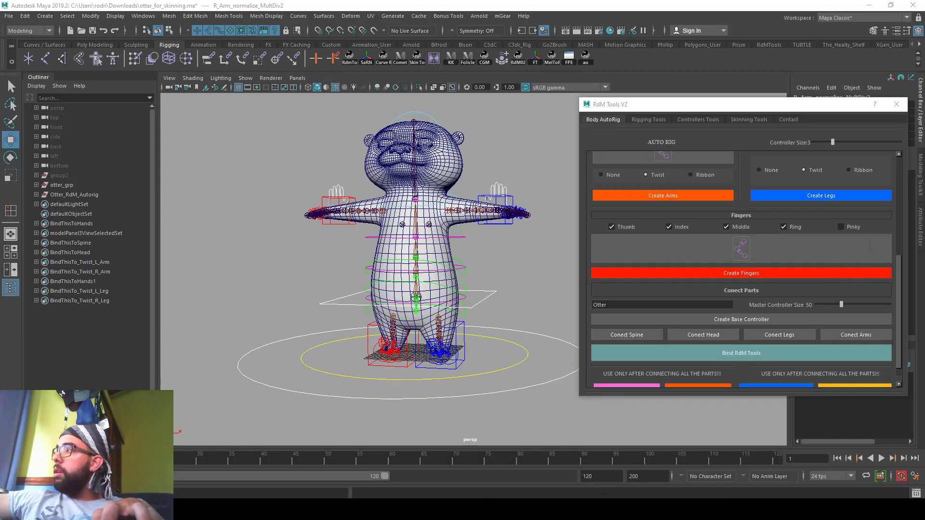
Step: Test-move a spine control and the COG_CC control, undoing each move
scroll(488, 254, "up", 5)
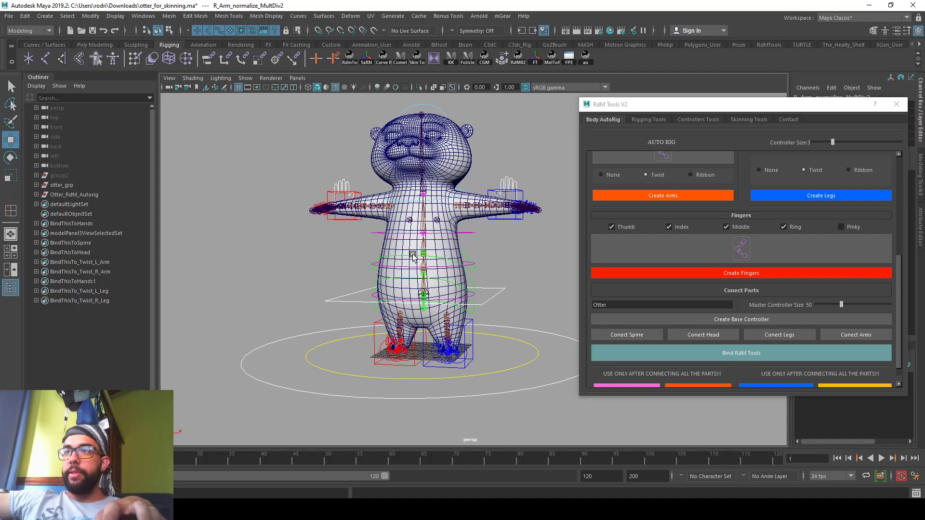
left_click(444, 244)
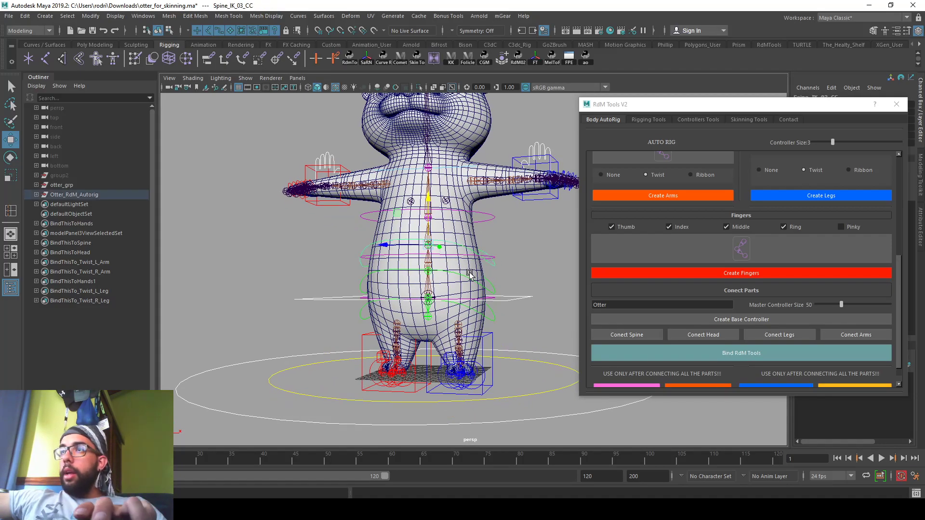
left_click(490, 283)
left_click_drag(382, 272, 402, 265)
key("ctrl+z")
left_click(520, 297)
left_click_drag(427, 298, 428, 277)
key("ctrl+z")
Step: Examine the connected rig from the side and front, including the tail that has no joints
middle_click_drag(456, 234, 457, 260, "alt")
left_click_drag(457, 260, 287, 250, "alt")
right_click_drag(287, 250, 413, 336, "alt")
middle_click_drag(414, 337, 363, 314, "alt")
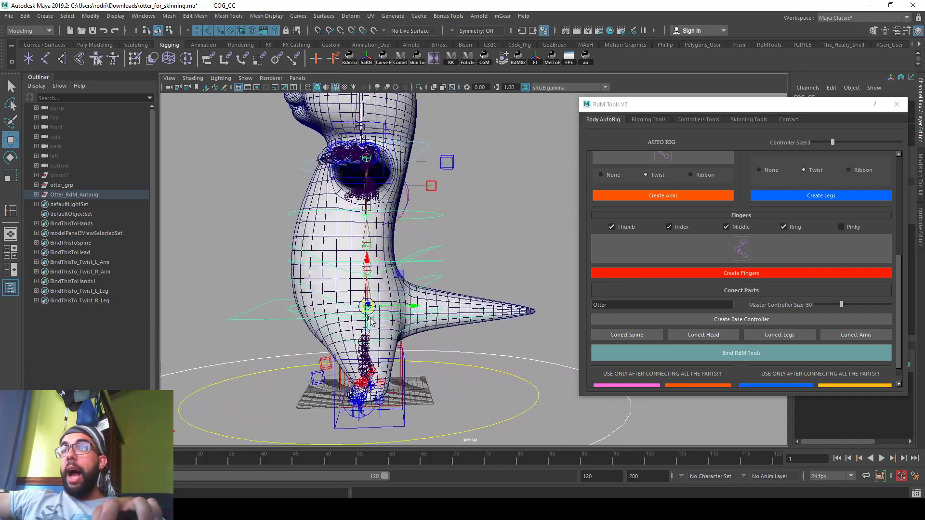
left_click_drag(363, 314, 349, 309, "alt")
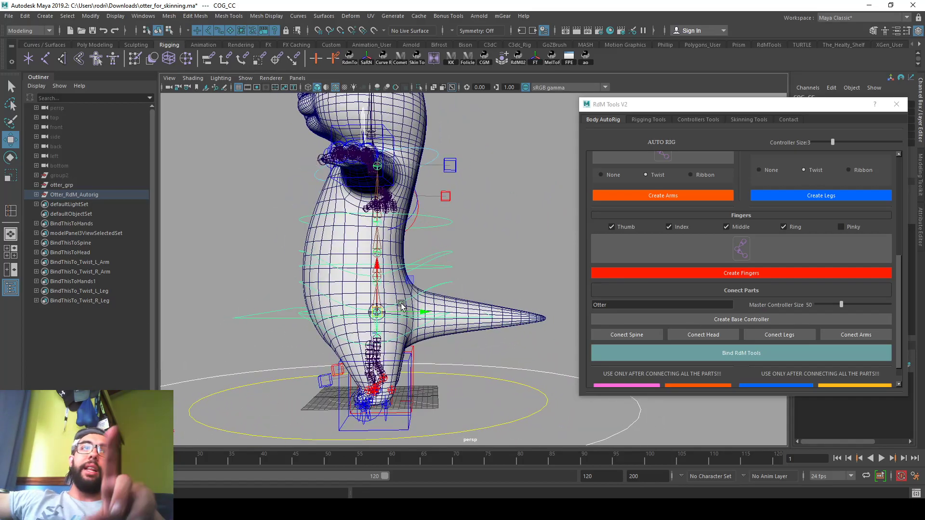
middle_click_drag(347, 219, 367, 256, "alt")
right_click_drag(368, 256, 293, 257, "alt")
left_click_drag(294, 256, 405, 248, "alt")
right_click_drag(405, 248, 328, 241, "alt")
mouse_move(327, 241)
left_mouse_down("alt")
mouse_move(359, 257)
mouse_move(340, 244)
left_mouse_up("alt")
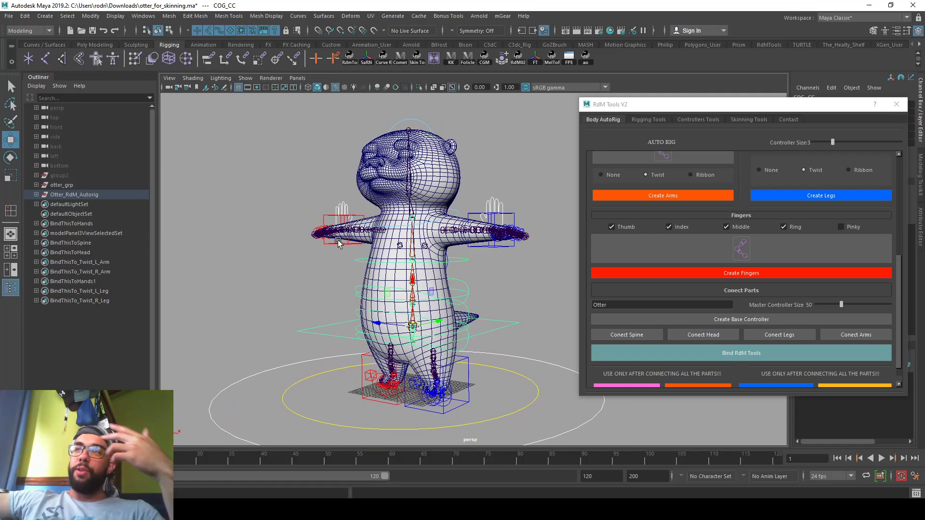
left_click_drag(338, 243, 369, 256, "alt")
scroll(713, 294, "down", 1)
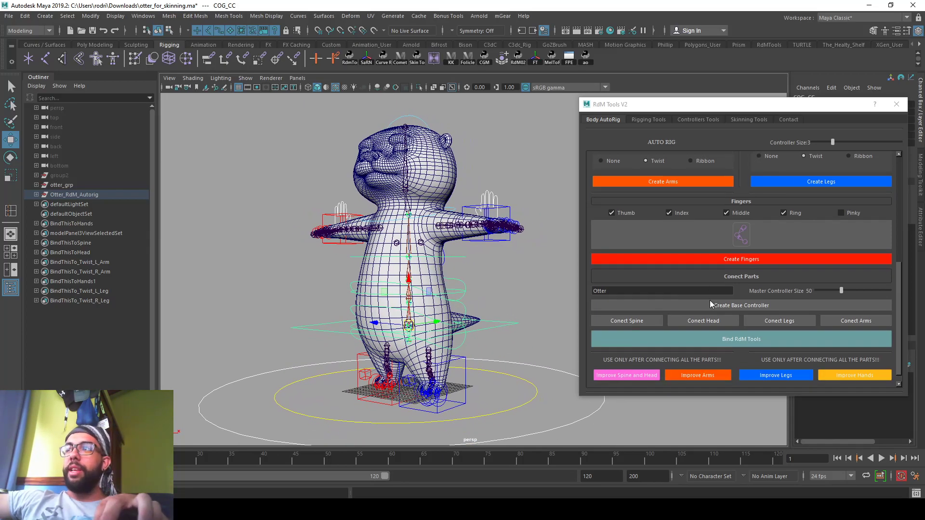
Step: Test-move the whole rig with the Otter_MasterControl controller and undo the move
left_click_drag(424, 272, 474, 265, "alt")
left_click(536, 381)
left_click_drag(421, 405, 435, 357)
key("ctrl+z")
Step: Draw a chain of seven joints along the tail from its base to the tip in the side view
right_click_drag(456, 334, 376, 343, "alt")
left_click_drag(376, 342, 305, 323, "alt")
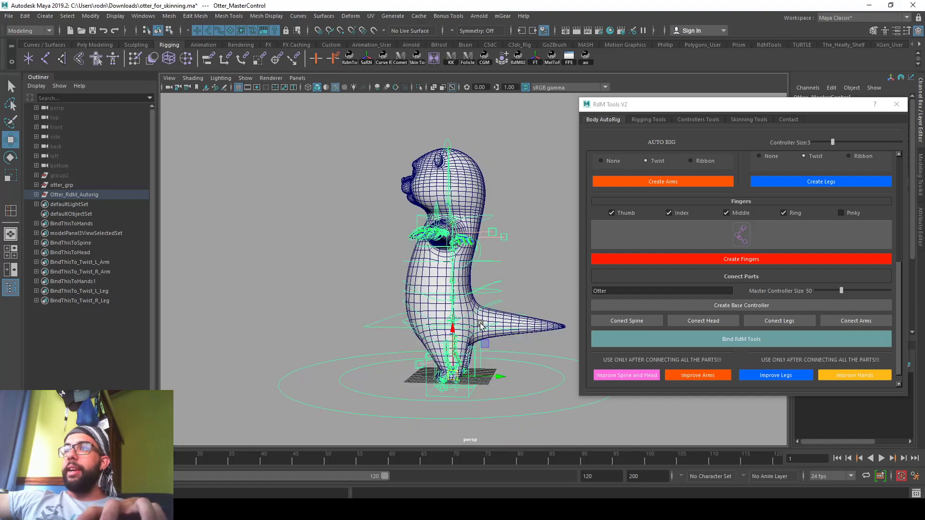
key("space")
key("space")
middle_click_drag(499, 272, 391, 307, "alt")
right_click_drag(391, 307, 373, 221, "alt")
middle_click_drag(568, 225, 442, 244, "alt")
right_click_drag(442, 244, 403, 232, "alt")
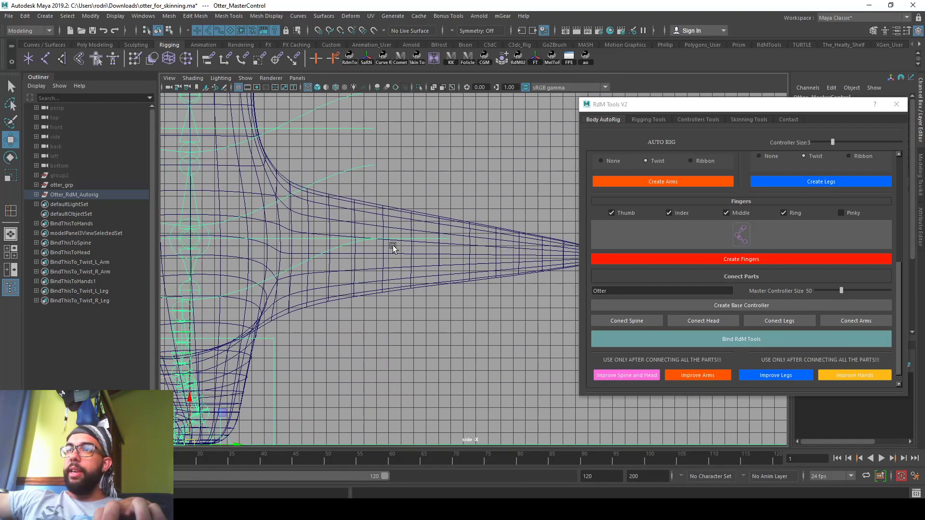
right_click_drag(317, 249, 285, 269, "alt")
middle_click_drag(285, 269, 415, 269, "alt")
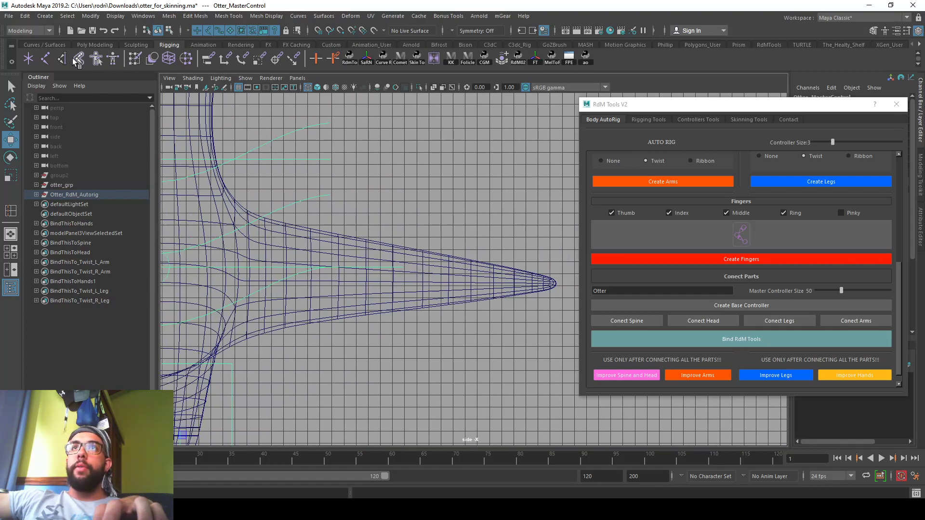
left_click(46, 59)
scroll(325, 271, "up", 2)
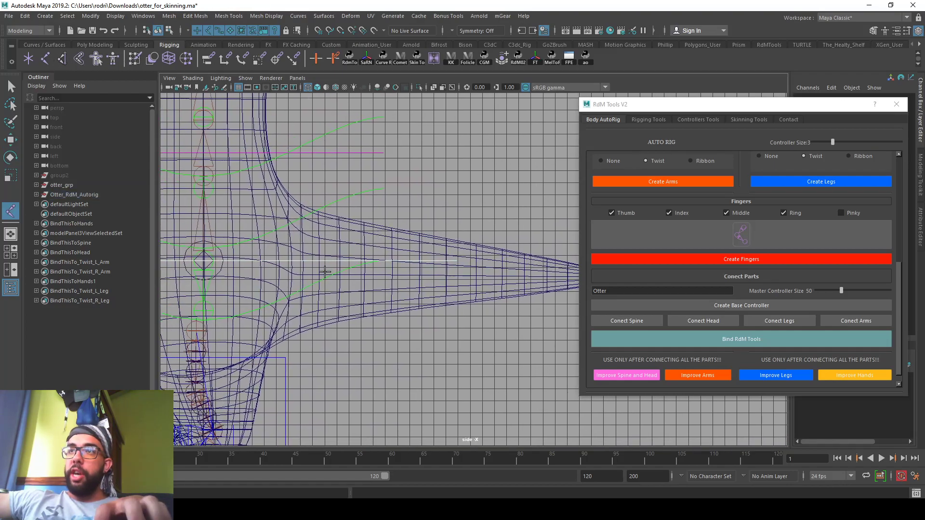
left_click(292, 269)
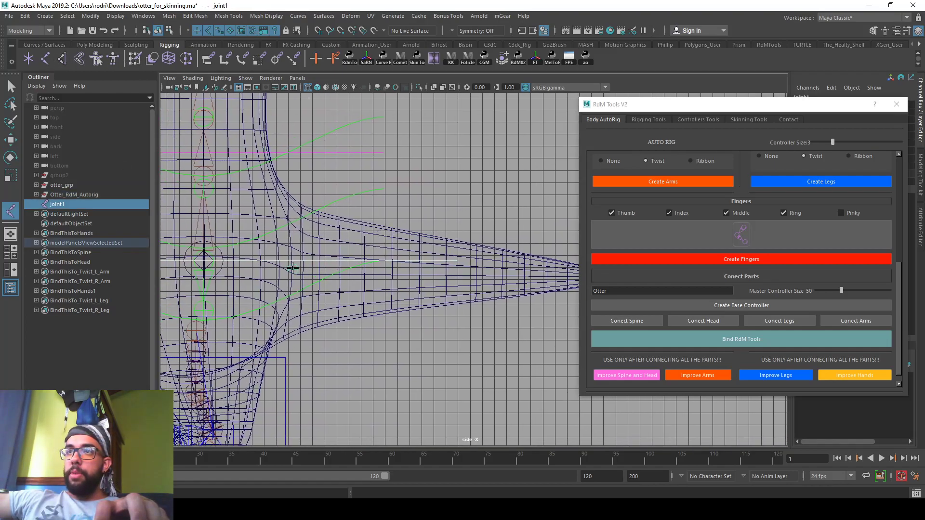
left_click(337, 269)
left_click(447, 273)
middle_click_drag(447, 273, 359, 268, "alt")
left_click(415, 264)
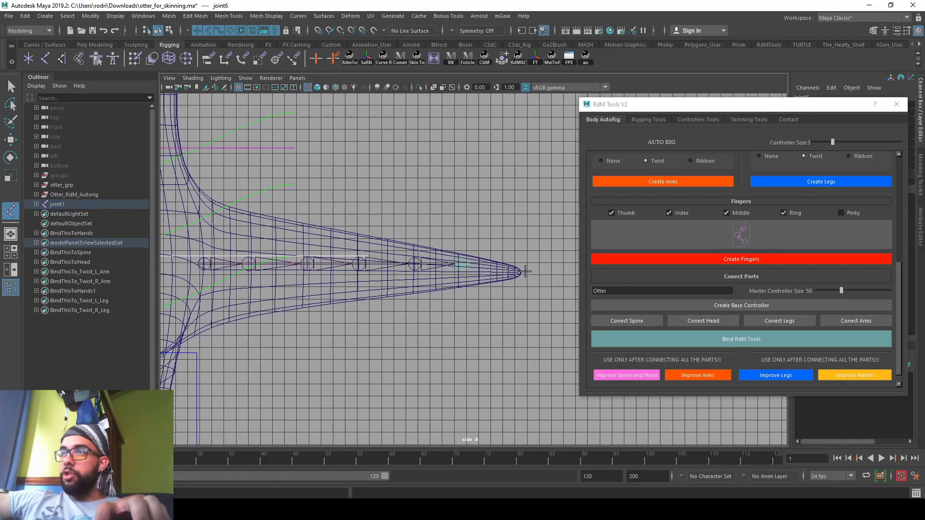
key("Return")
Step: Rotate the tail's root joint slightly so the chain's end lines up with the tail tip
key("w")
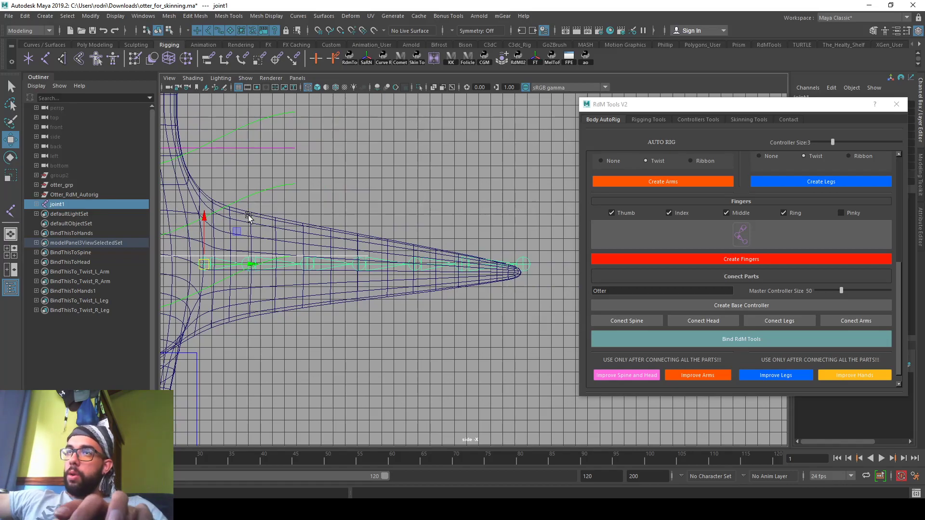
key("e")
left_click_drag(242, 231, 242, 237)
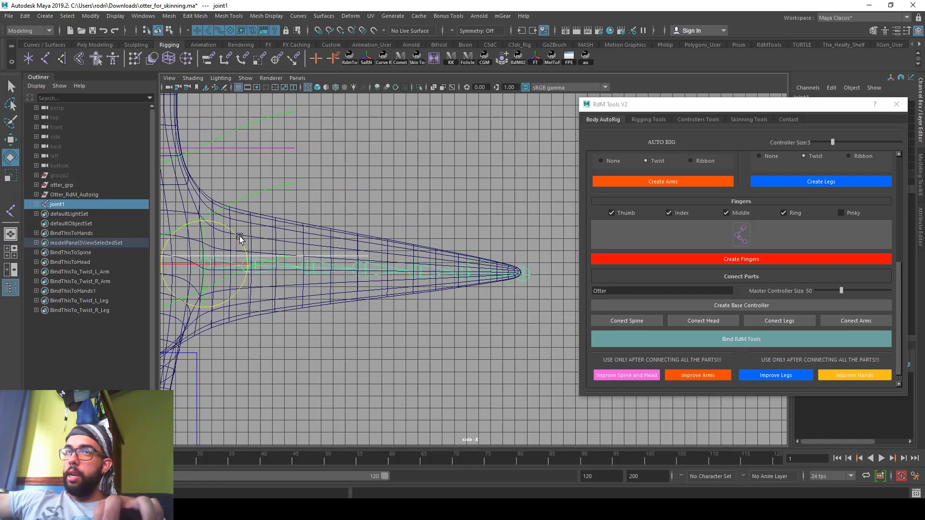
Step: Rename all seven tail joints as a numbered Tail sequence with the joint suffix
left_click(36, 204, "shift")
left_click_drag(72, 206, 91, 262)
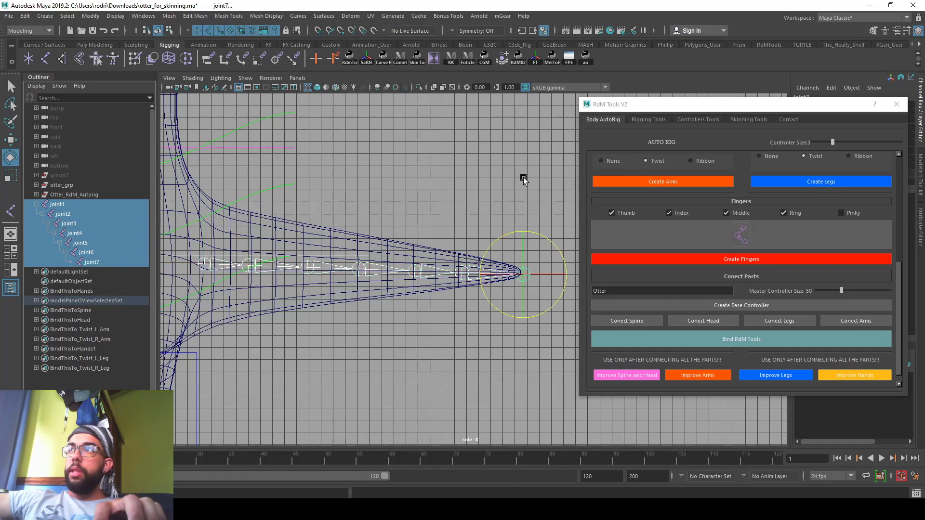
left_click(649, 119)
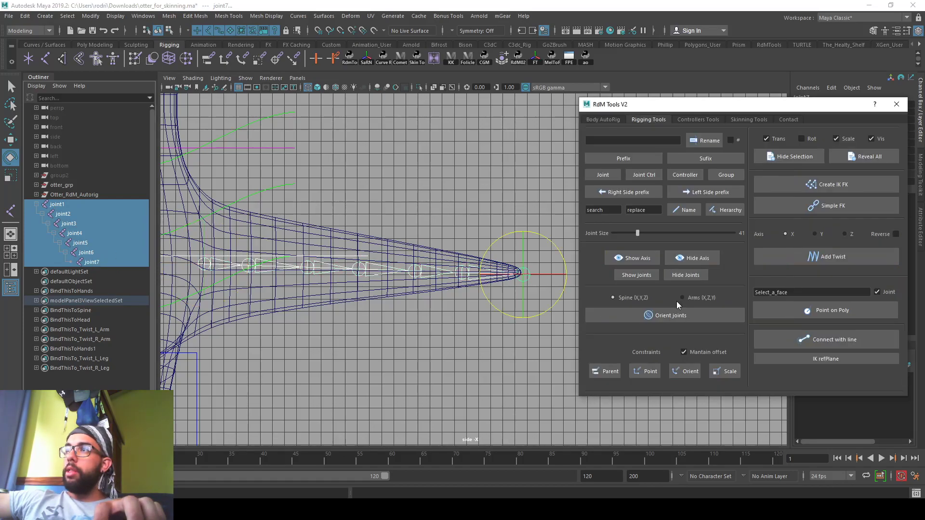
left_click(629, 140)
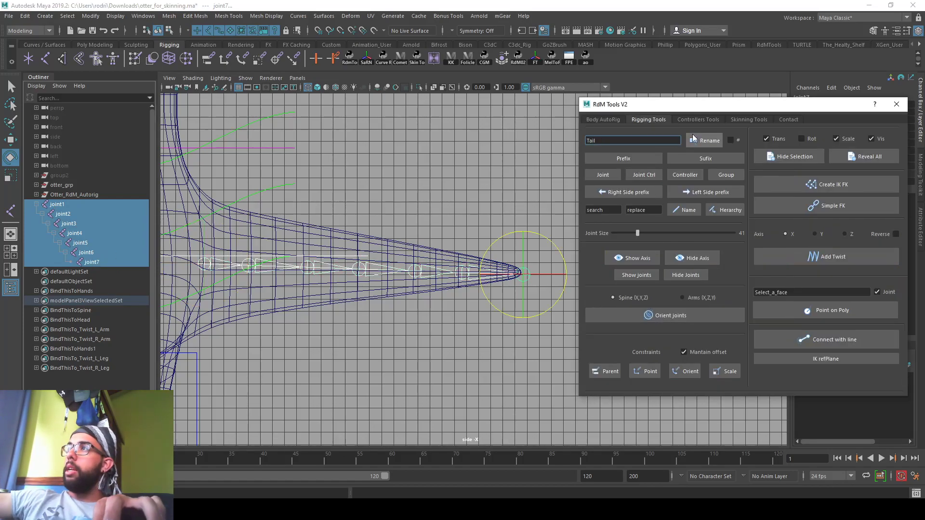
left_click(605, 175)
Step: Rename the last joint of the tail chain to Tail_6_JntEnd
double_click(114, 261)
type("E")
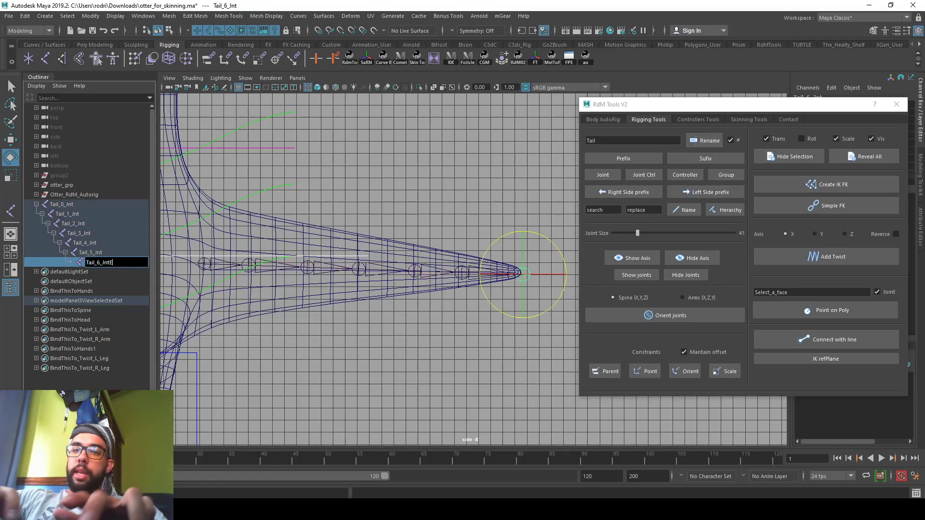
type("nd")
key("Return")
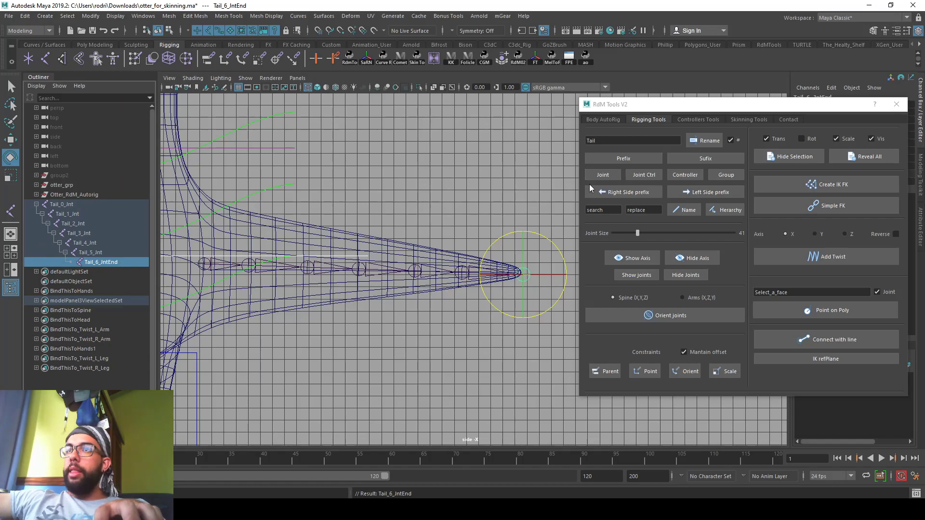
Step: Create Simple FK controls for the tail joints Tail_0_Jnt through Tail_5_Jnt, leaving out the end joint
right_click_drag(386, 195, 334, 192, "alt")
middle_click_drag(333, 192, 285, 250, "alt")
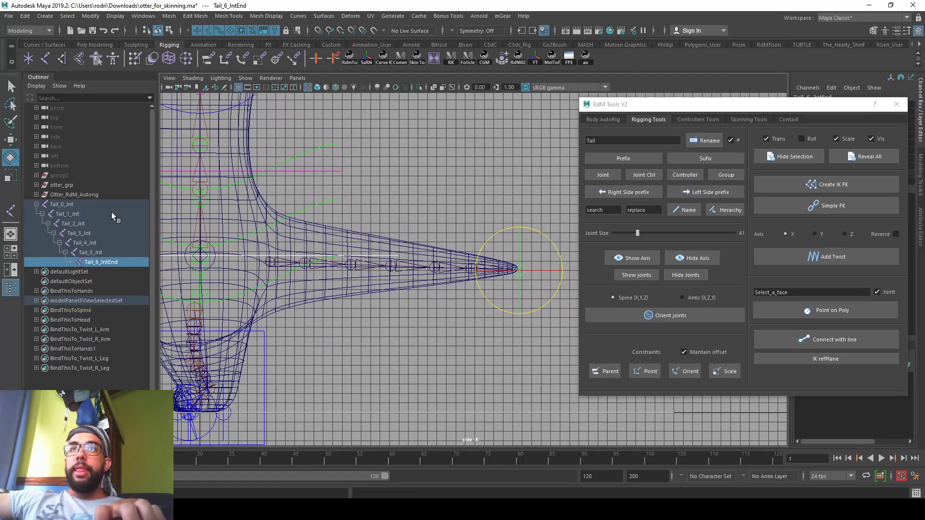
left_click(83, 208)
left_click(97, 251, "shift")
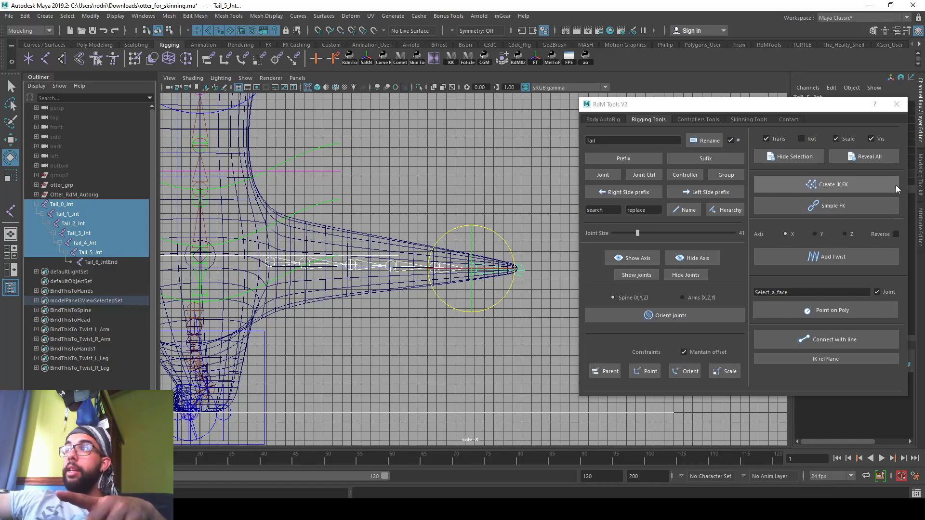
left_click(846, 206)
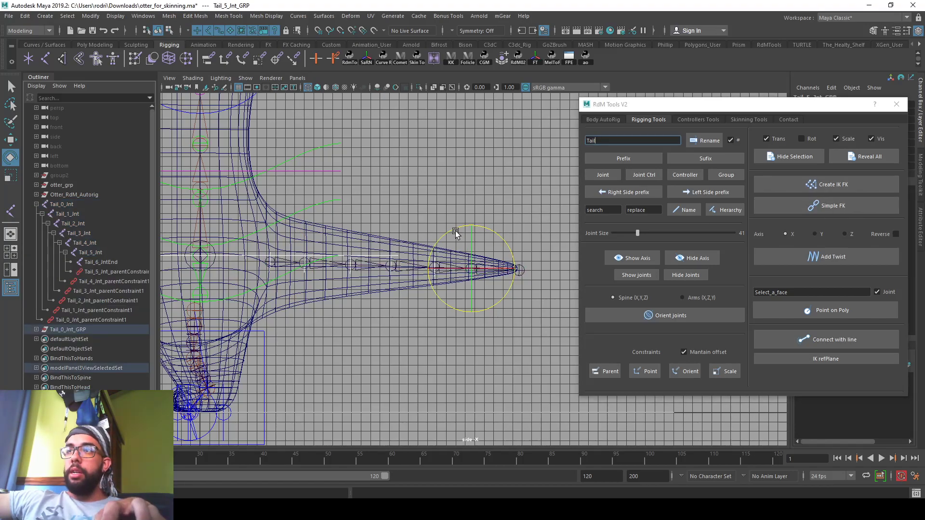
Step: Isolate the tail control group Tail_0_Jnt_GRP in the perspective view
key("space")
key("space")
scroll(384, 276, "up", 3)
left_click(55, 329)
key("ctrl+1")
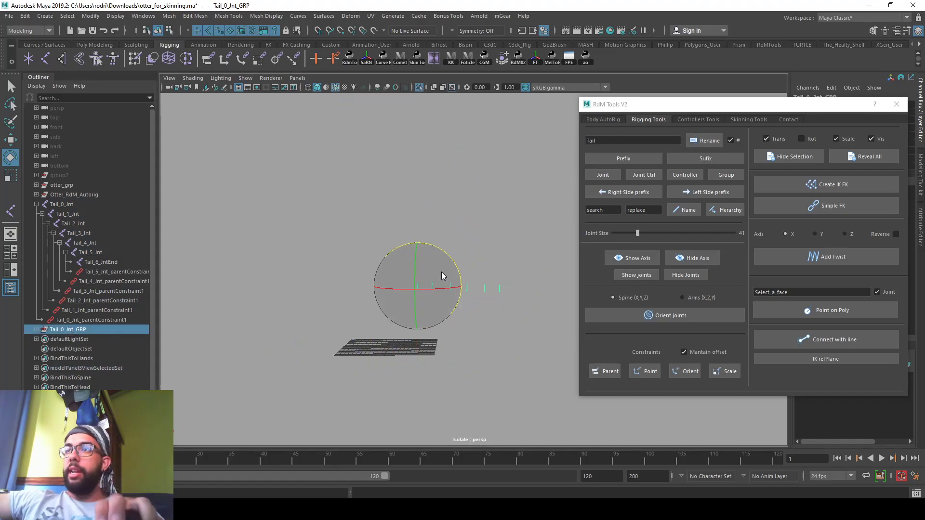
Step: Scale up the control vertices of all tail FK controls until the rings surround the tail, and show the whole model again
right_click(440, 272)
left_click(416, 264)
right_click_drag(416, 286, 361, 286)
left_click_drag(382, 250, 580, 338)
left_click_drag(400, 328, 410, 331, "alt")
key("r")
left_click_drag(453, 301, 574, 326)
key("ctrl+1")
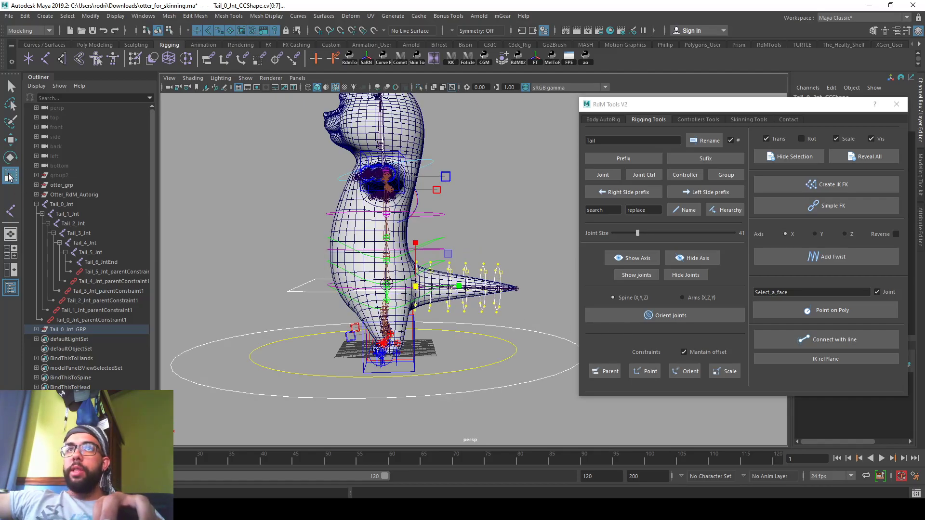
Step: Dismiss the Scale tool settings and return the tail controls to object mode
left_click_drag(924, 159, 672, 137)
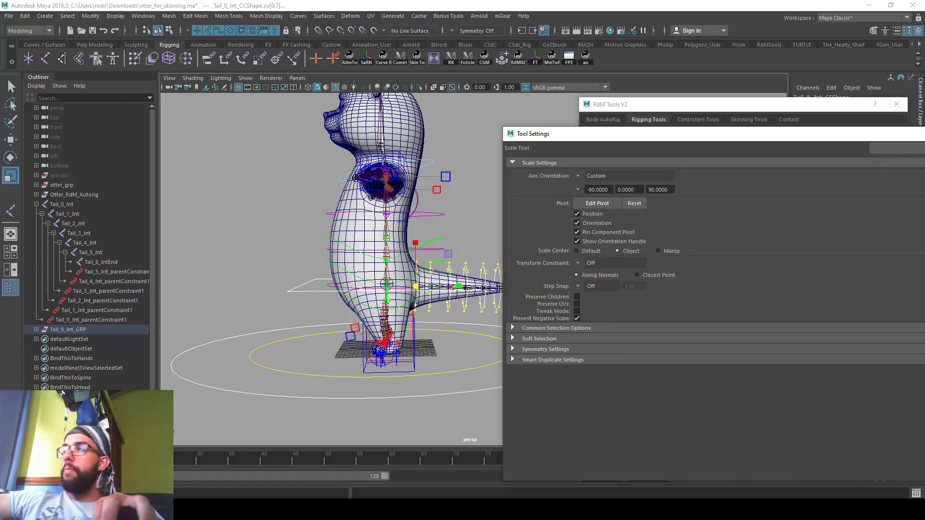
left_click(924, 133)
left_click_drag(486, 274, 446, 281, "alt")
right_click_drag(455, 270, 466, 249)
left_click_drag(466, 249, 496, 271, "alt")
left_click(442, 265)
left_click(466, 257)
middle_click_drag(453, 236, 471, 221, "alt")
Step: Group Tail_0_Jnt together with its control group Tail_0_Jnt_GRP and name the new group TailRig
left_click(68, 320)
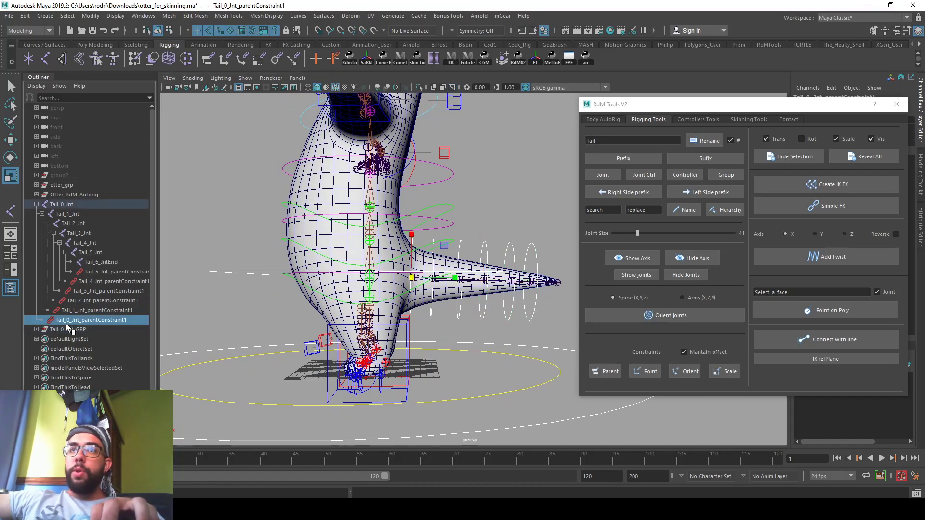
left_click(51, 330)
left_click(76, 204, "ctrl")
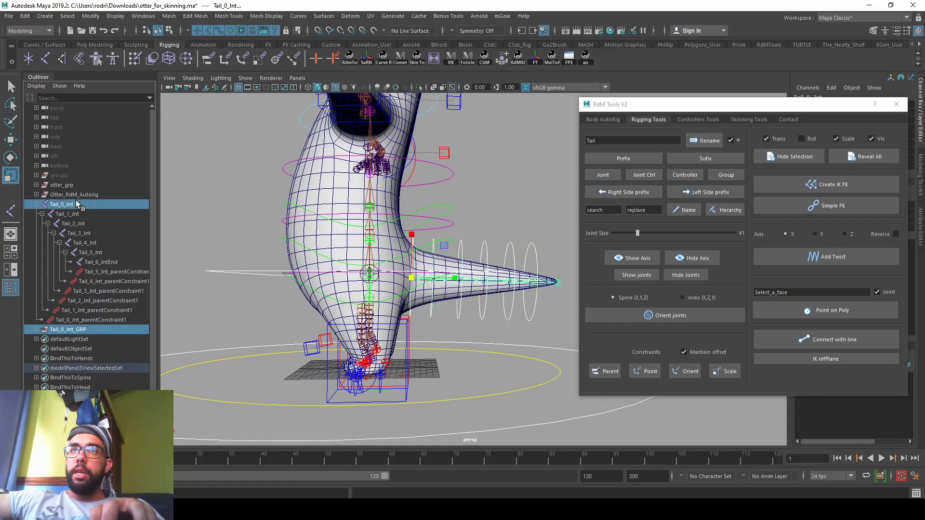
key("ctrl+g")
double_click(76, 205)
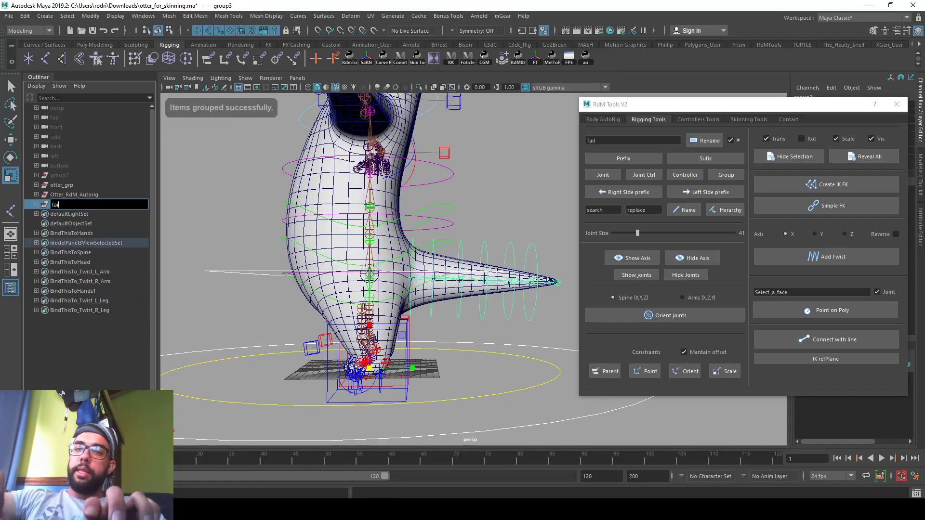
type("TailRig")
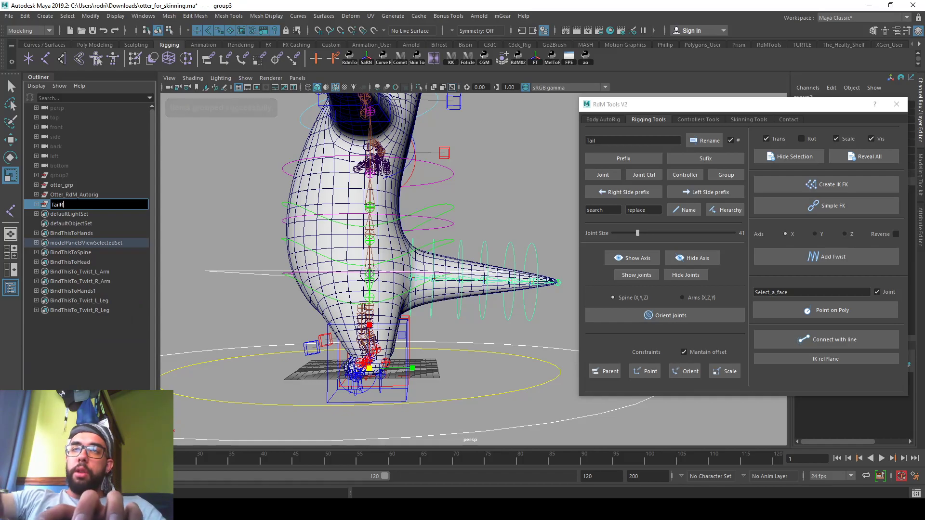
key("Return")
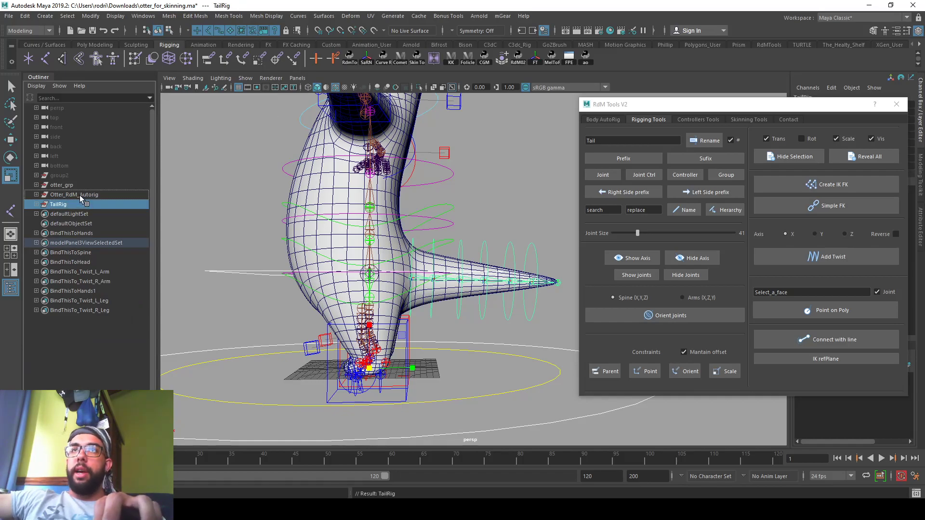
Step: Place TailRig under Otter_RdM_Autorig and wrap it in a new group named ExtraRig
middle_click_drag(81, 198, 81, 198)
key("ctrl+g")
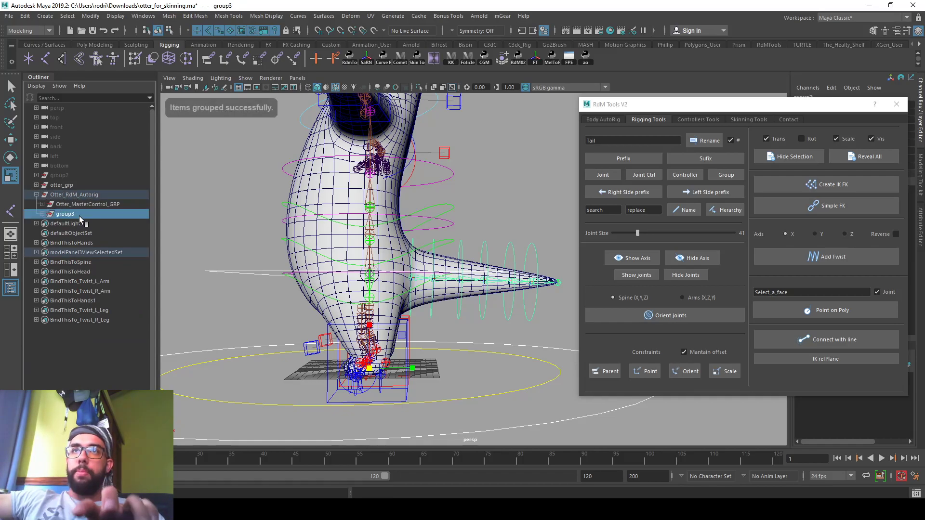
double_click(79, 216)
type("ExtraRig")
key("Return")
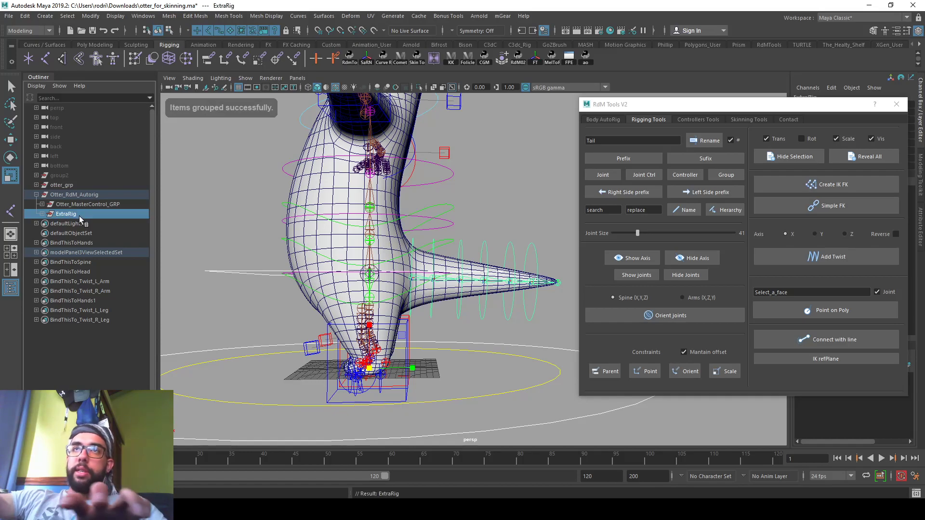
Step: Parent-constrain the TailRig group to Spine_IK_01_JC at the base of the spine
key("f")
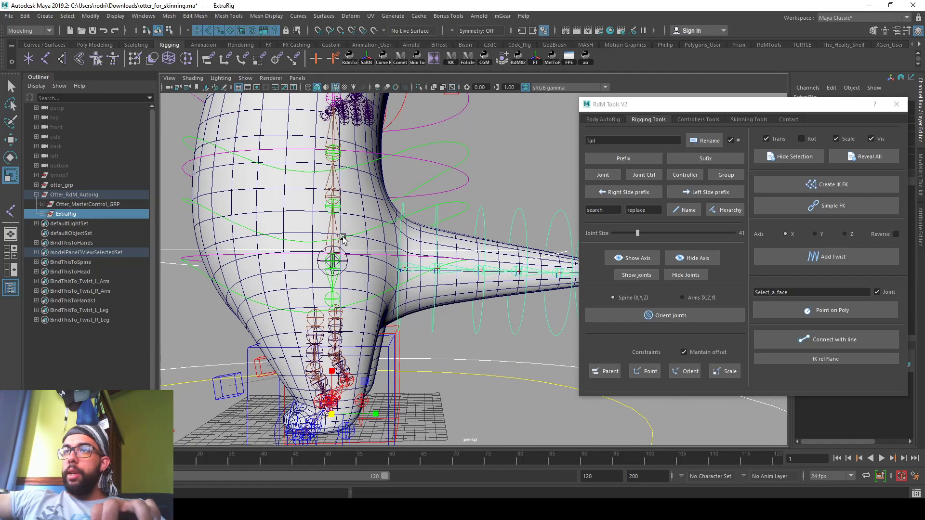
left_click(332, 282)
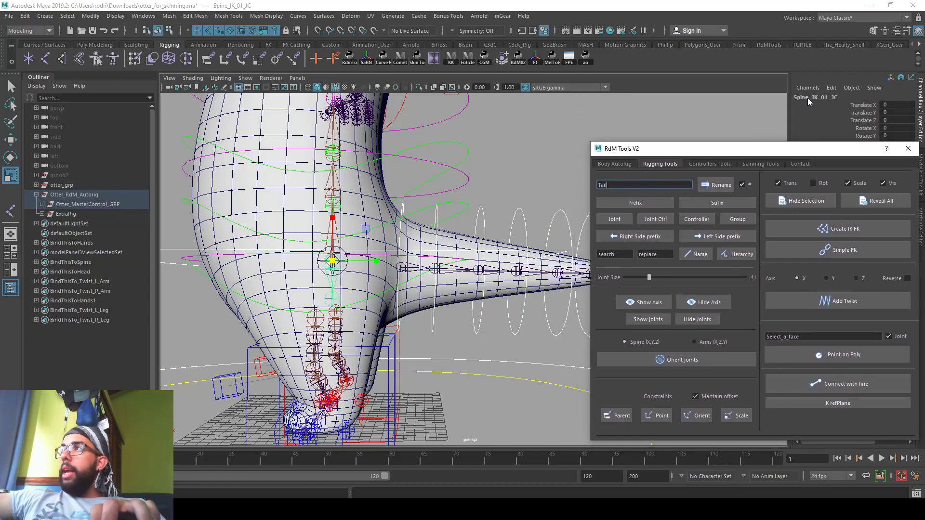
left_click_drag(746, 143, 741, 145)
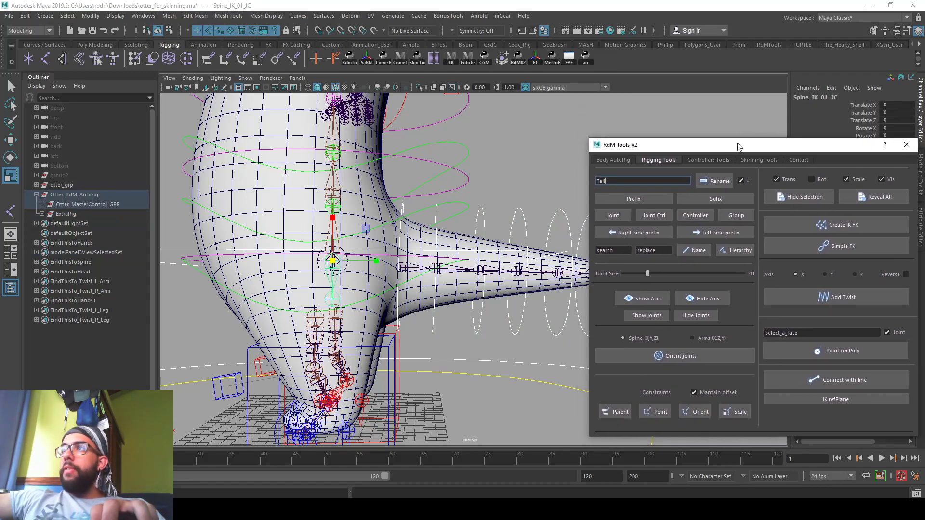
left_click(627, 160)
scroll(626, 215, "up", 5)
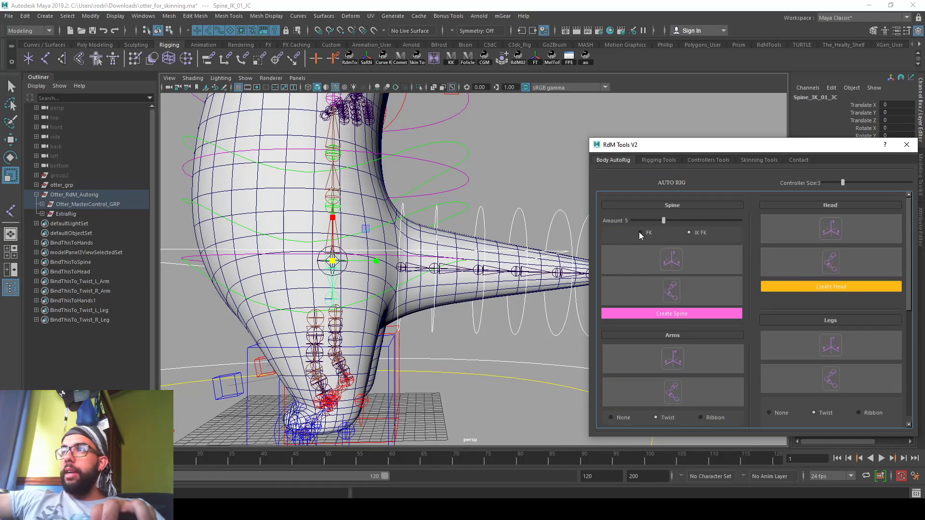
left_click(41, 214)
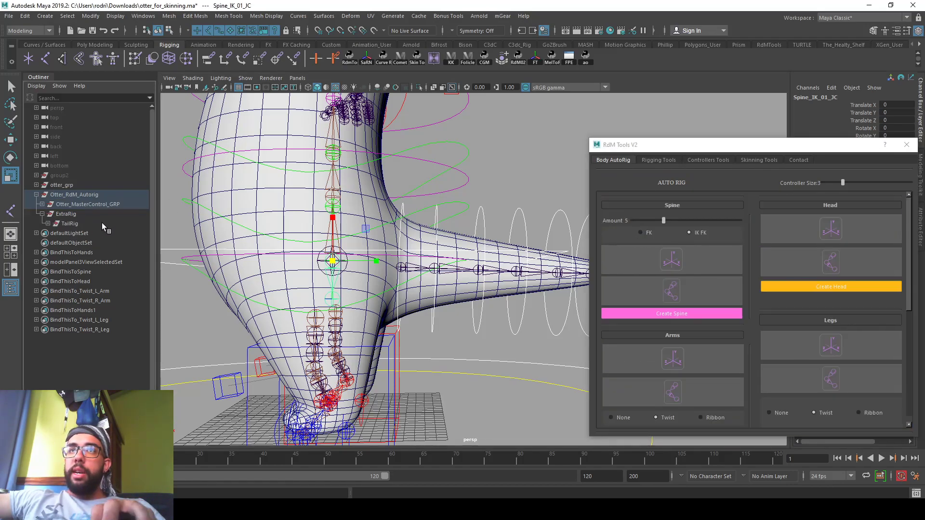
left_click(105, 222)
left_click(209, 60)
left_click(48, 223)
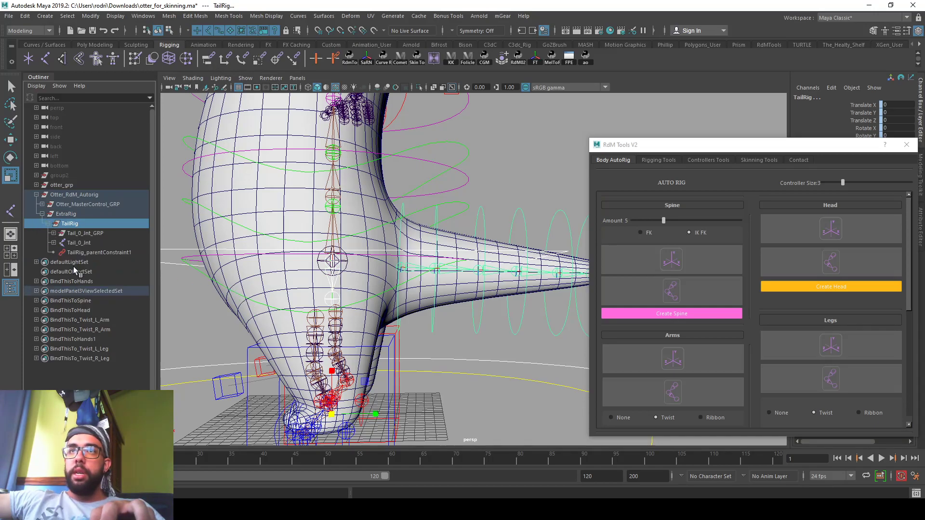
Step: Test the tail attachment by rotating the spine base control Spine_IK_01_CC, and inspect the tail joints
left_click(332, 253)
key("e")
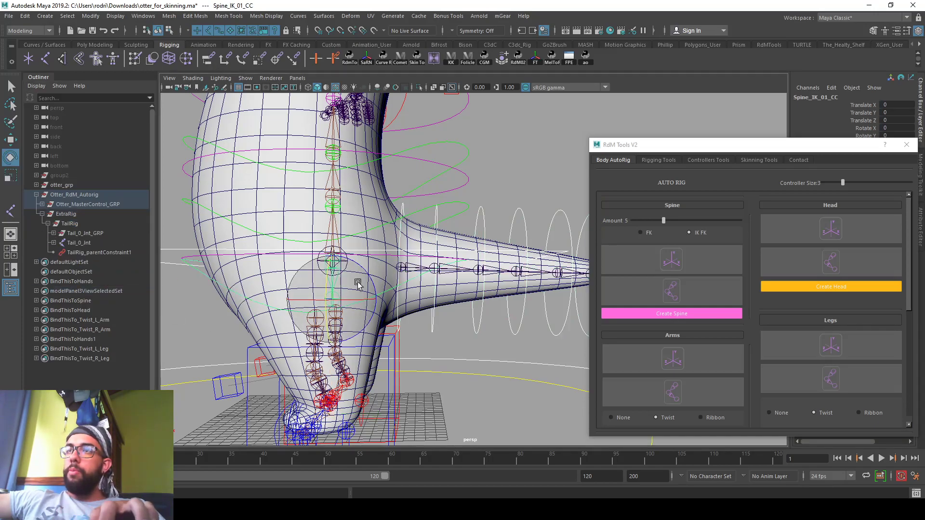
left_click_drag(366, 271, 380, 258)
left_click(379, 258)
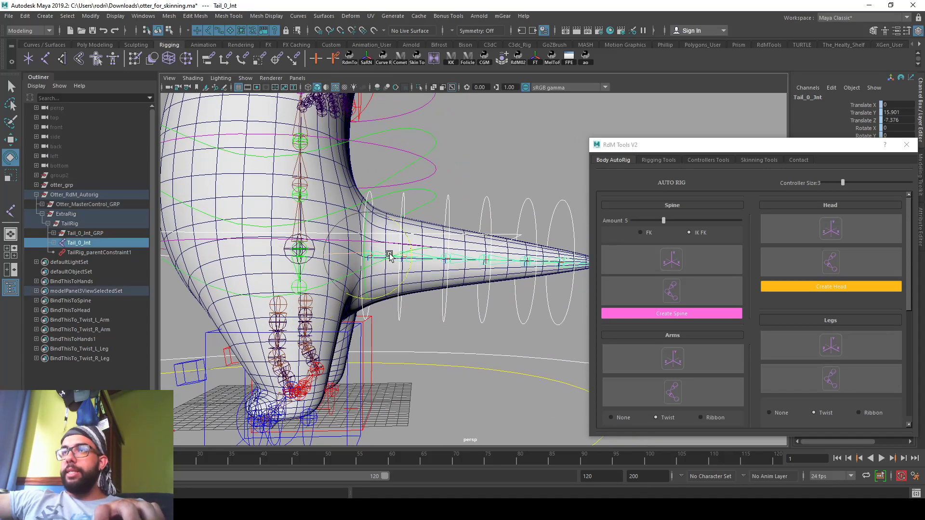
key("q")
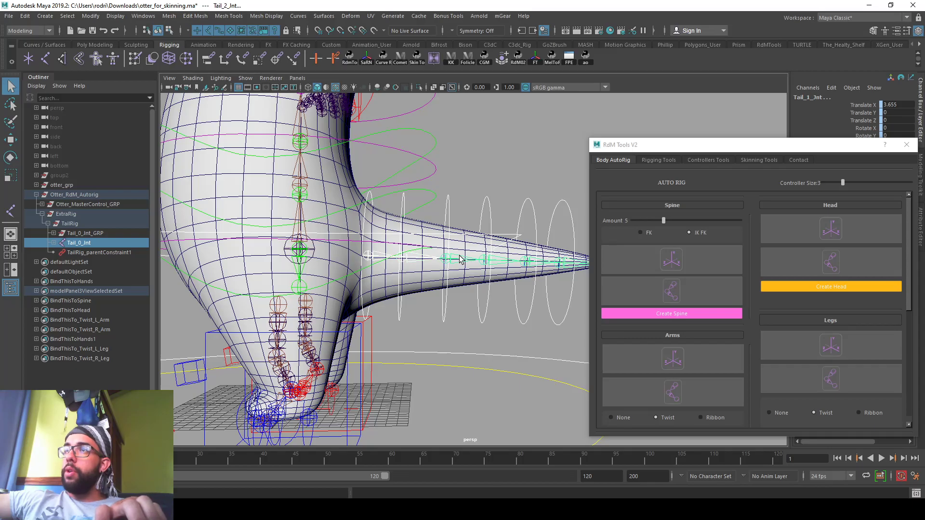
scroll(507, 270, "down", 5)
left_click_drag(507, 270, 424, 269, "alt")
Step: Draw a two-joint jaw chain in the side view, from just below the ear to the front of the mouth
key("space")
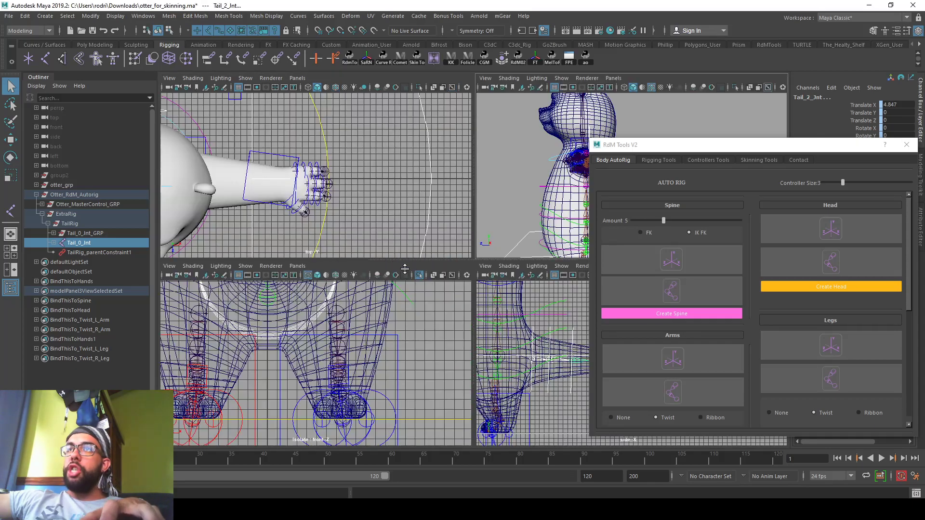
key("space")
scroll(396, 187, "up", 3)
scroll(396, 187, "down", 2)
middle_click_drag(396, 187, 445, 266, "alt")
scroll(418, 272, "up", 3)
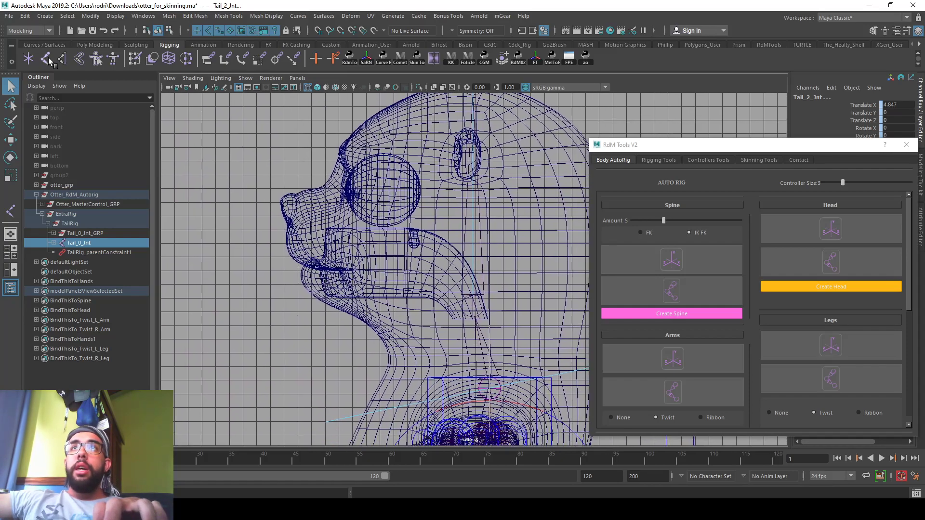
left_click(48, 59)
scroll(451, 263, "up", 1)
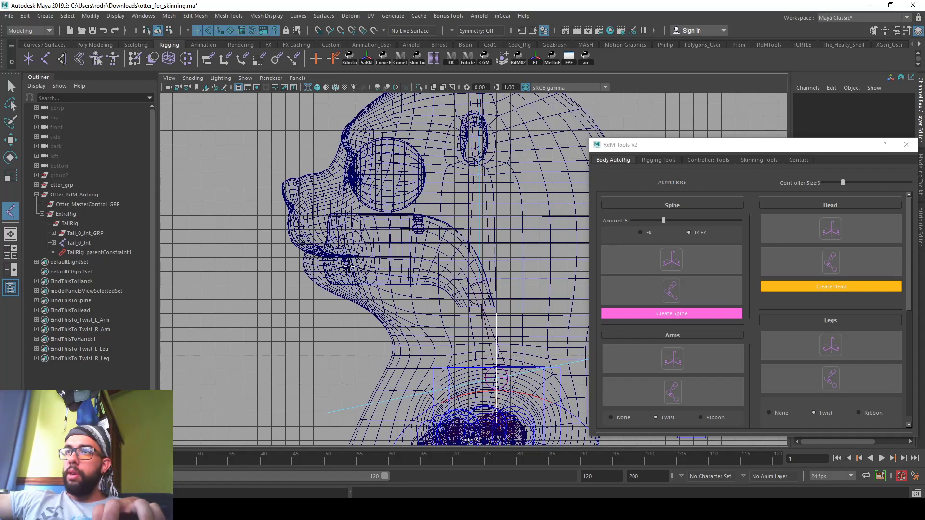
left_click(465, 183)
left_click(327, 261)
key("Return")
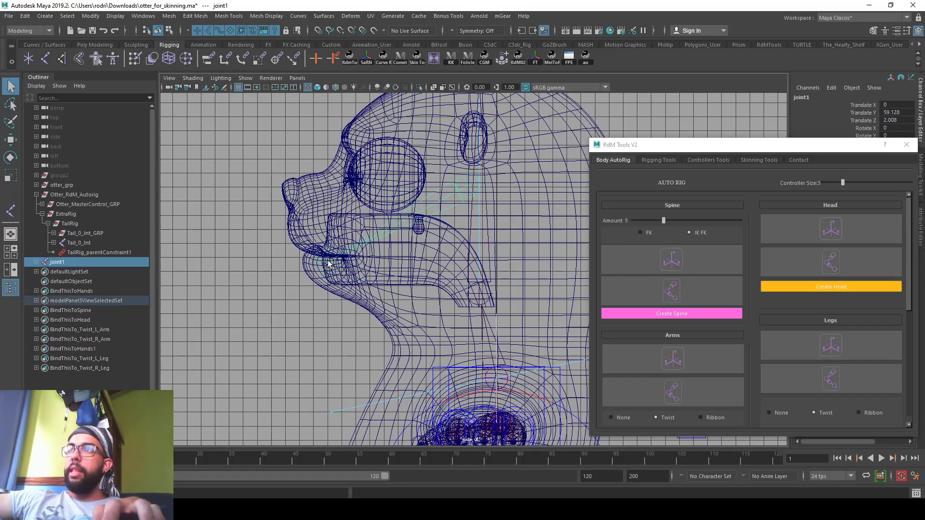
Step: Rename the root joint of the new jaw chain as Jaw
scroll(400, 258, "up", 1)
scroll(439, 203, "down", 2)
key("space")
key("space")
left_click_drag(503, 182, 424, 193, "alt")
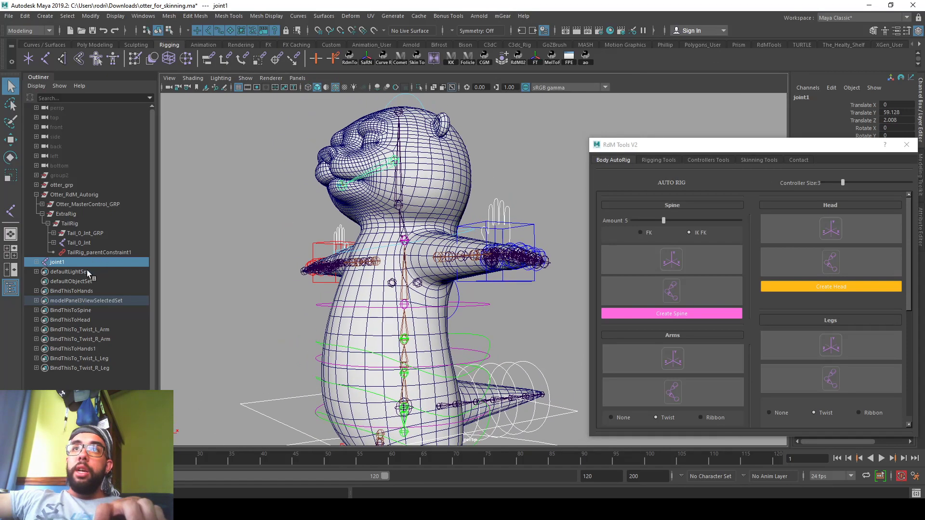
left_click(37, 262)
double_click(58, 262)
type("Ja")
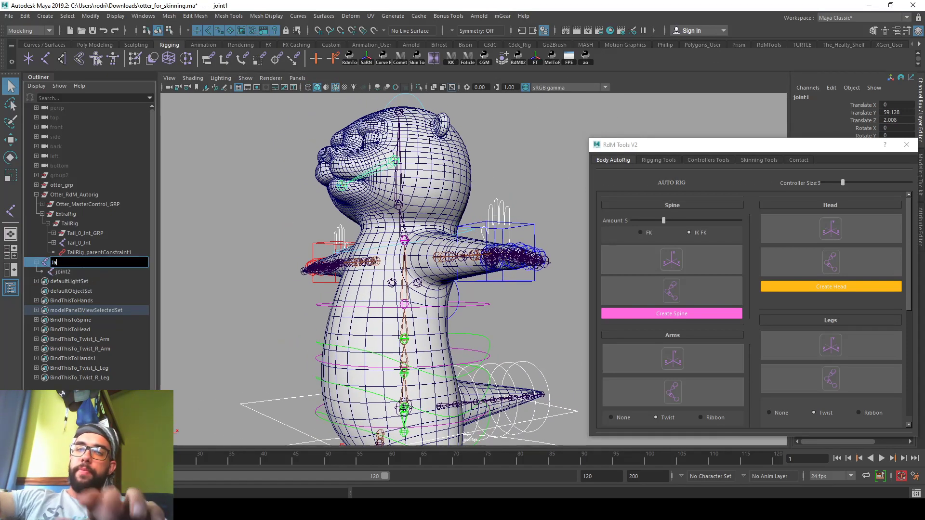
type("w")
key("Return")
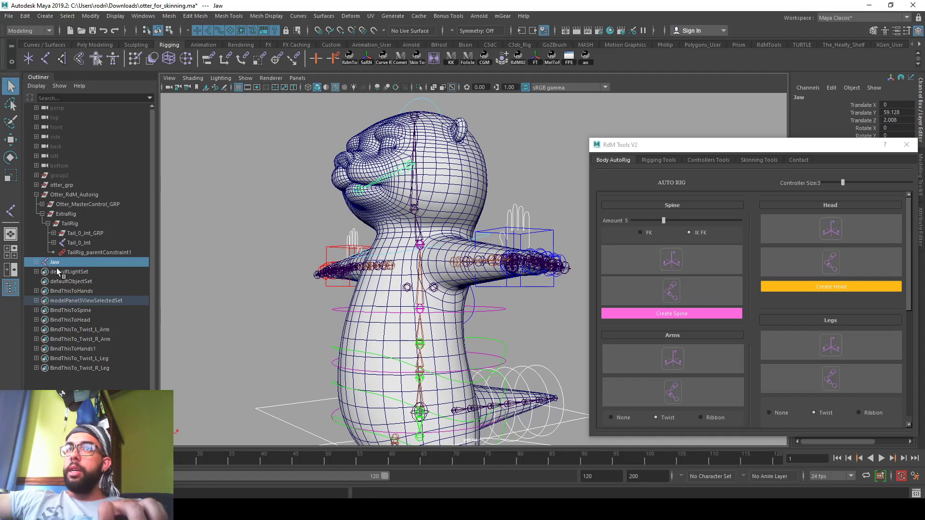
Step: Batch-rename both jaw joints with the numbered base name Jaw and add the Joint suffix
left_click(63, 273, "shift")
left_click(658, 160)
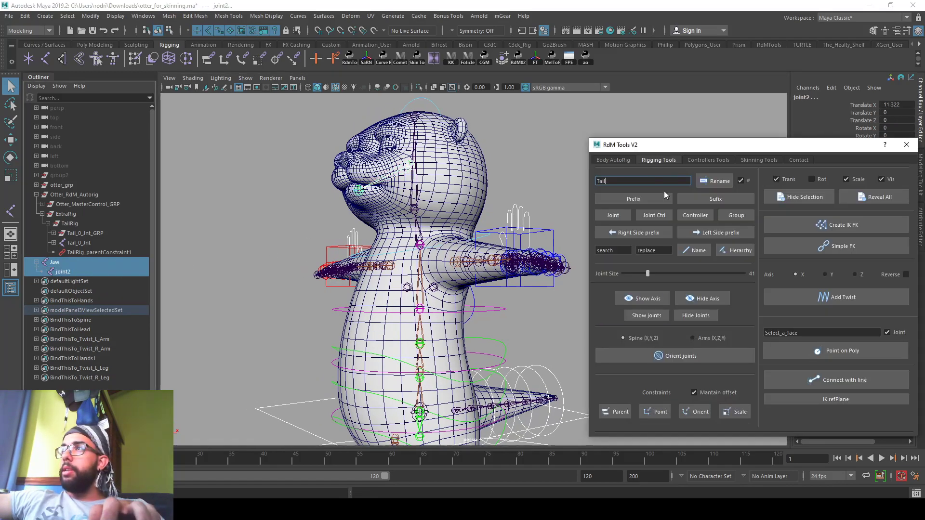
type("Jaw")
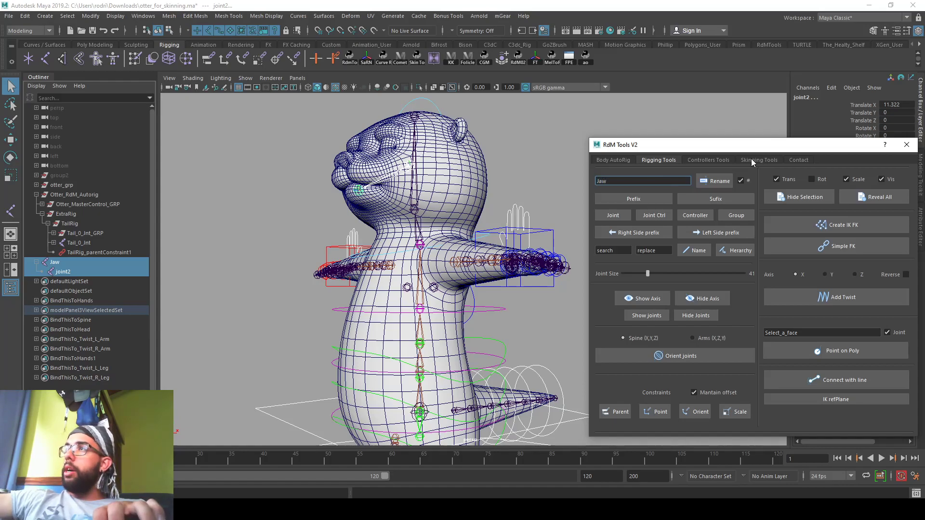
left_click(721, 181)
left_click(620, 216)
Step: Rename the last joint of the jaw chain to Jaw_1_JntEnd
double_click(77, 273)
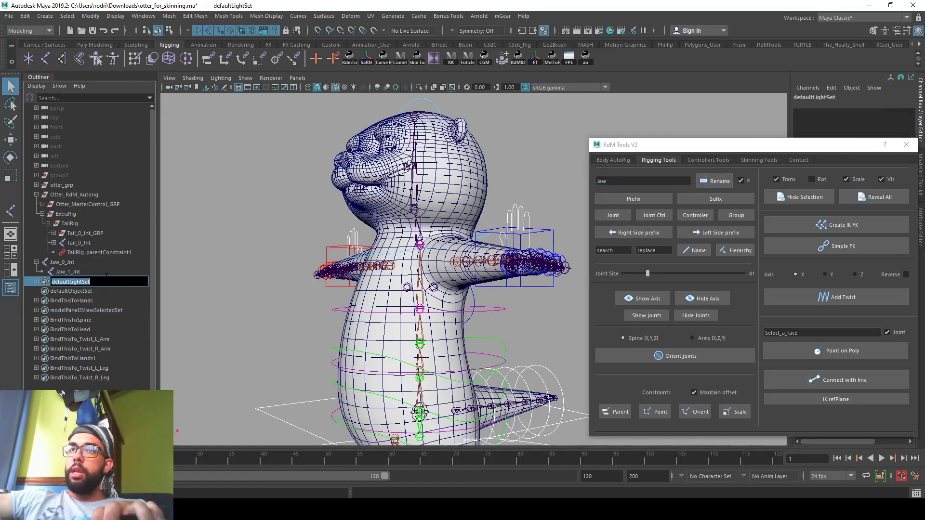
type("End")
key("Return")
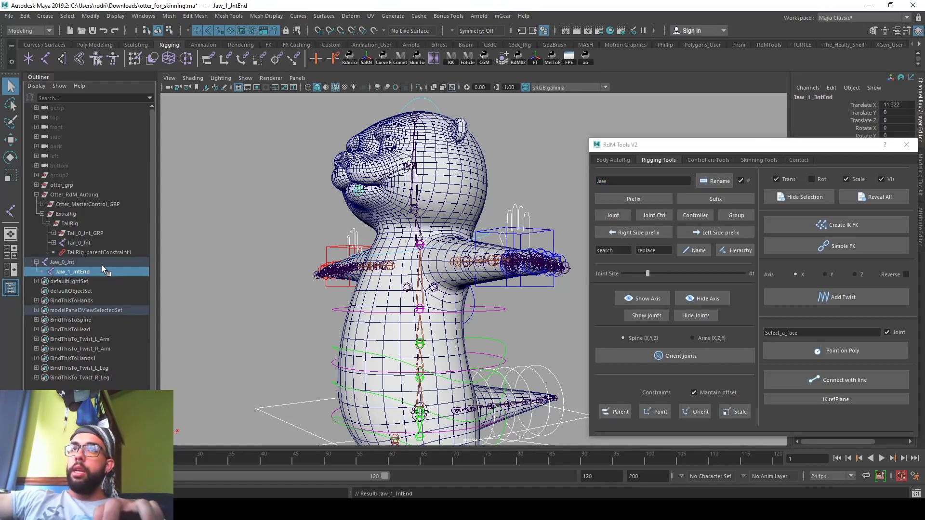
Step: Parent Jaw_0_Jnt under the head joint Head_Start_JJ and reveal it in the rig hierarchy
left_click(108, 262)
left_click_drag(463, 203, 396, 189, "alt")
left_click(396, 188, "shift")
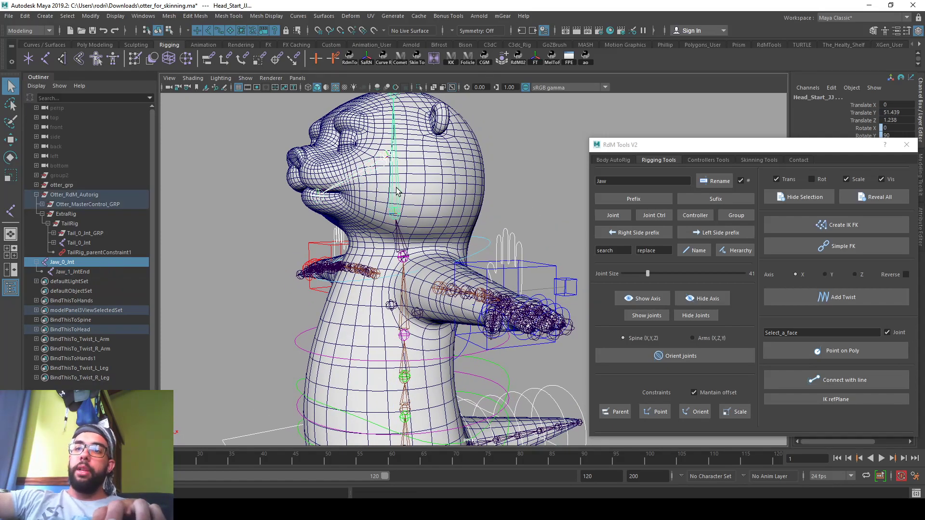
key("p")
middle_click_drag(396, 188, 408, 182, "alt")
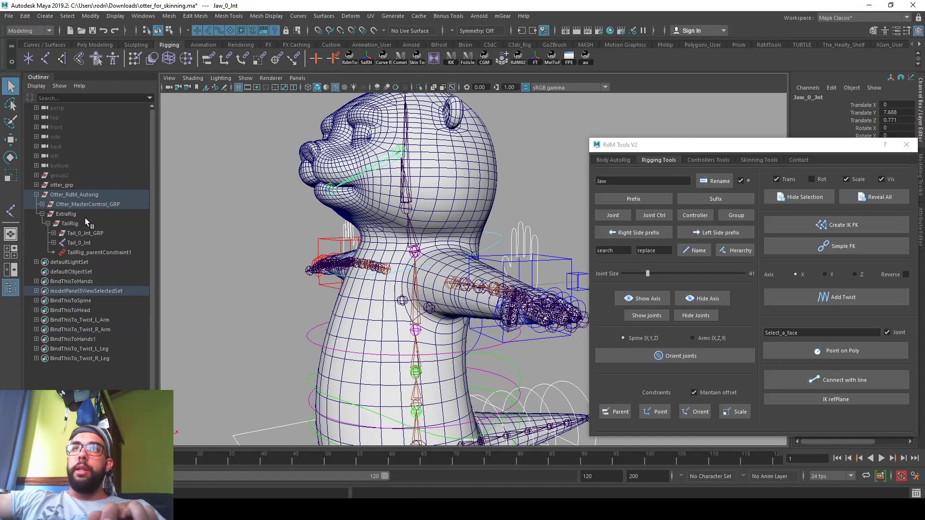
key("f")
left_click(83, 340)
scroll(106, 371, "down", 3)
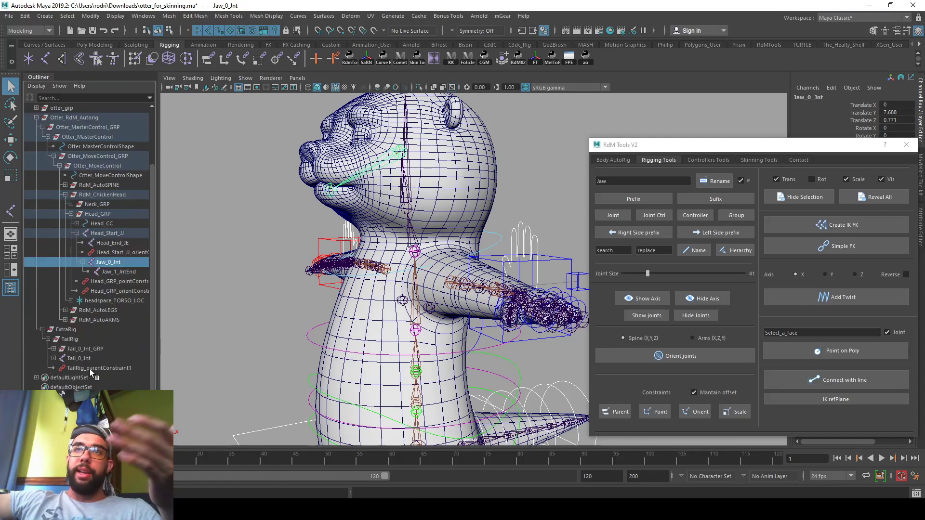
Step: Orient the jaw joints using the Spine (X,Y,Z) orientation
left_click_drag(250, 230, 398, 215, "alt")
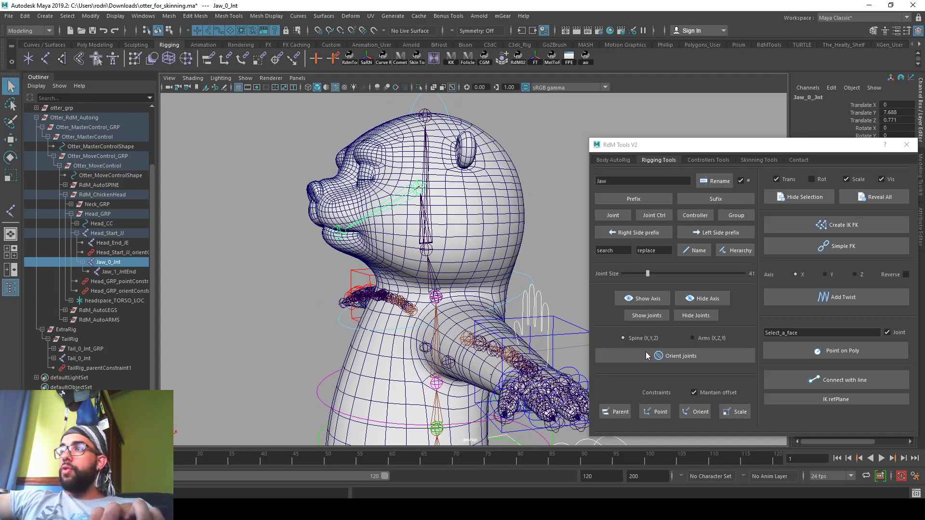
left_click(679, 361)
middle_click_drag(544, 223, 534, 246, "alt")
left_click_drag(534, 245, 546, 246, "alt")
Step: Create a Circle controller on the X axis for Jaw_0_Jnt with Parent Constraint enabled
left_click(693, 159)
left_click_drag(704, 143, 673, 108)
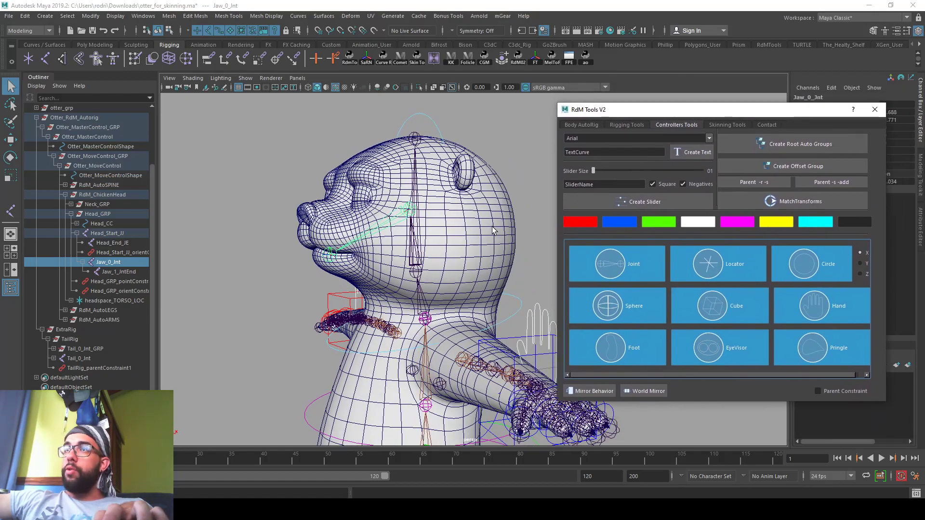
middle_click_drag(542, 258, 523, 252, "alt")
left_click(844, 392)
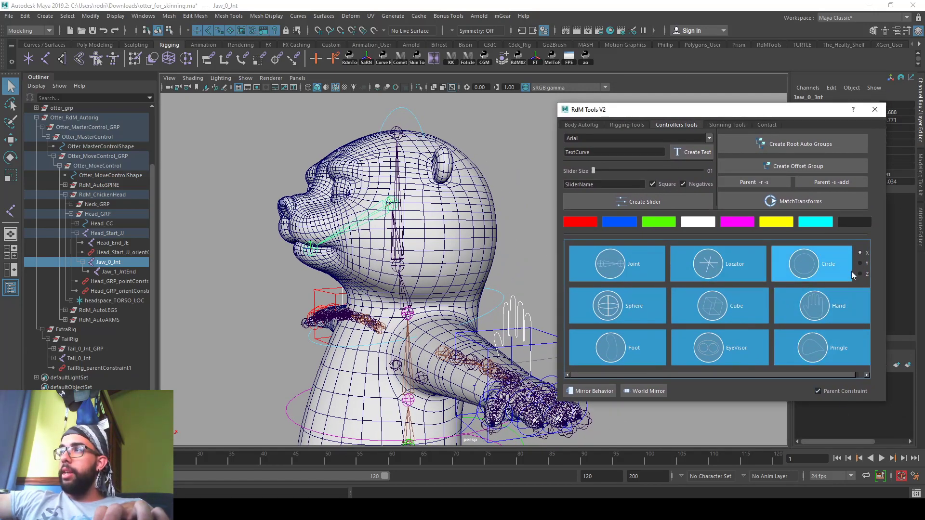
left_click(818, 273)
Step: Isolate the jaw circle controller, select all its control vertices, and move them out in front of the otter's chin
key("ctrl+1")
right_click(389, 200)
right_click_drag(386, 199, 335, 199)
left_click_drag(442, 222, 373, 183)
key("ctrl+1")
key("w")
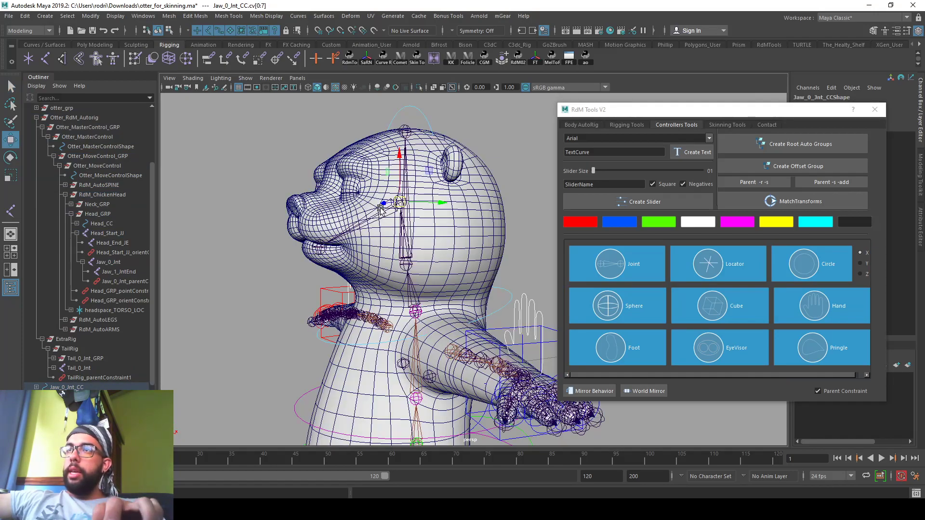
right_click_drag(396, 205, 360, 193, "ctrl+shift")
left_click_drag(373, 217, 273, 287)
Step: Scale up the jaw controller's vertices with the scale center set to Default, and return to object selection mode
key("r")
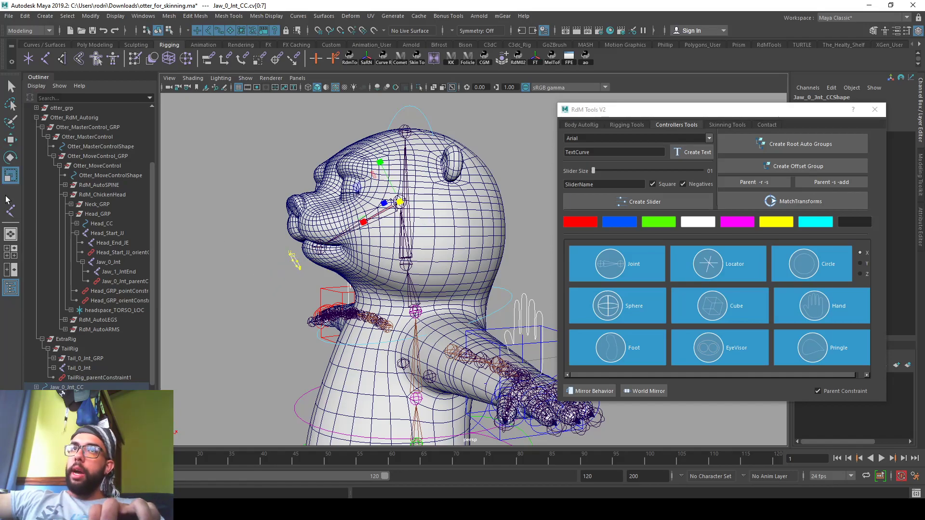
double_click(14, 178)
left_click(576, 251)
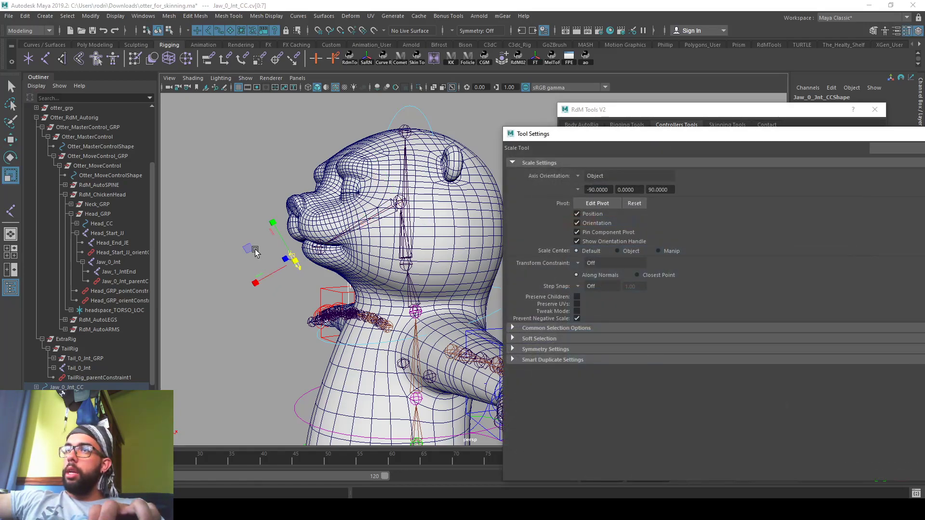
right_click(293, 271)
right_click_drag(293, 271, 339, 254)
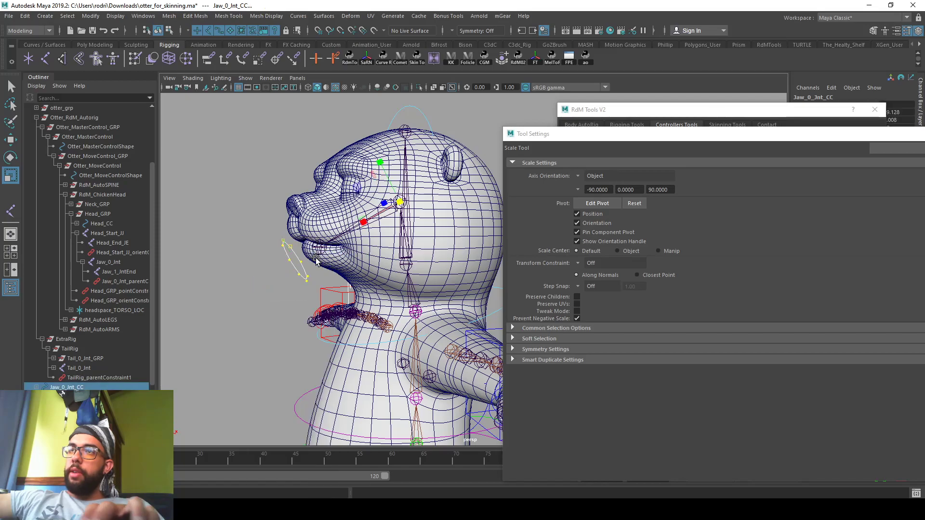
Step: Rotate the jaw controller to test the jaw joint, and undo the rotation
key("e")
left_click_drag(359, 185, 362, 197)
key("ctrl+z")
Step: Close the scale tool's settings and create a root auto group for the Jaw_0_Jnt_CC controller
left_click(85, 387)
left_click_drag(863, 135, 759, 130)
left_click(844, 128)
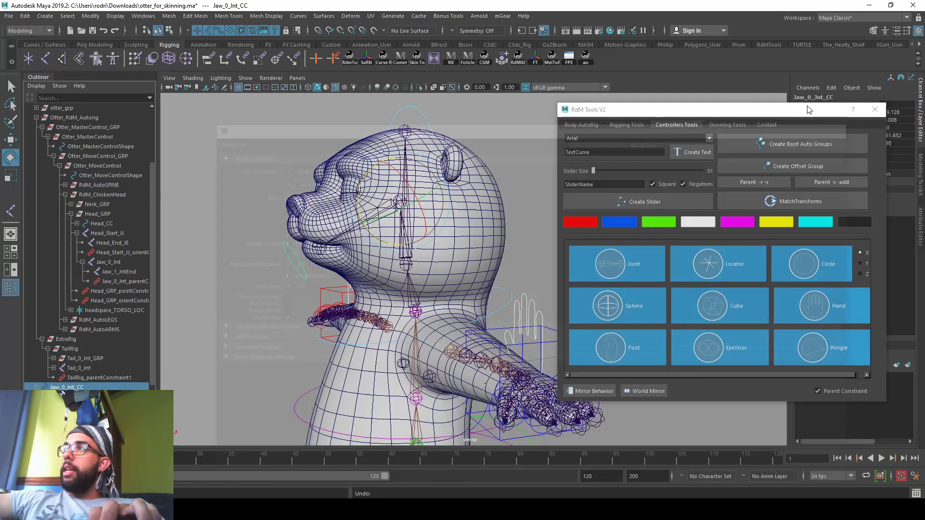
left_click_drag(852, 117, 781, 114)
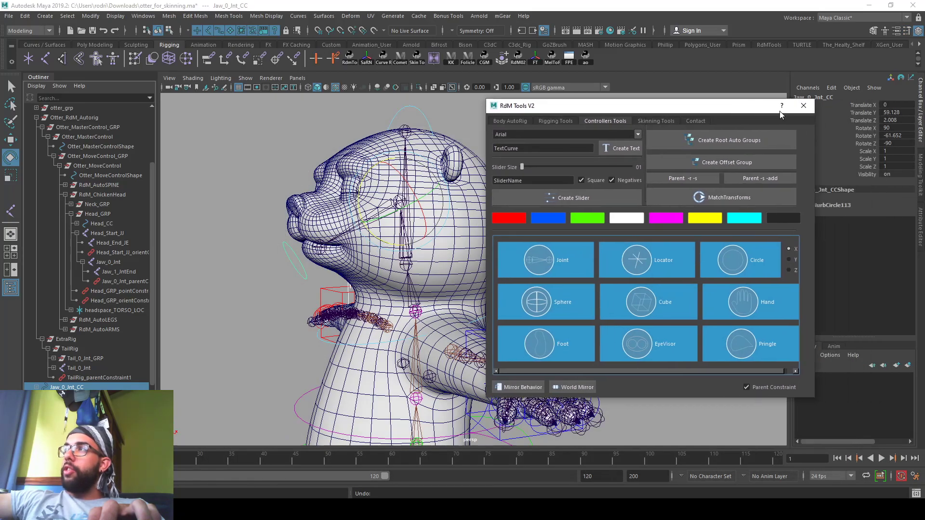
left_click(731, 140)
Step: Parent the Jaw_0_Jnt_CC_Root group under the head controller Head_CC
left_click(96, 387)
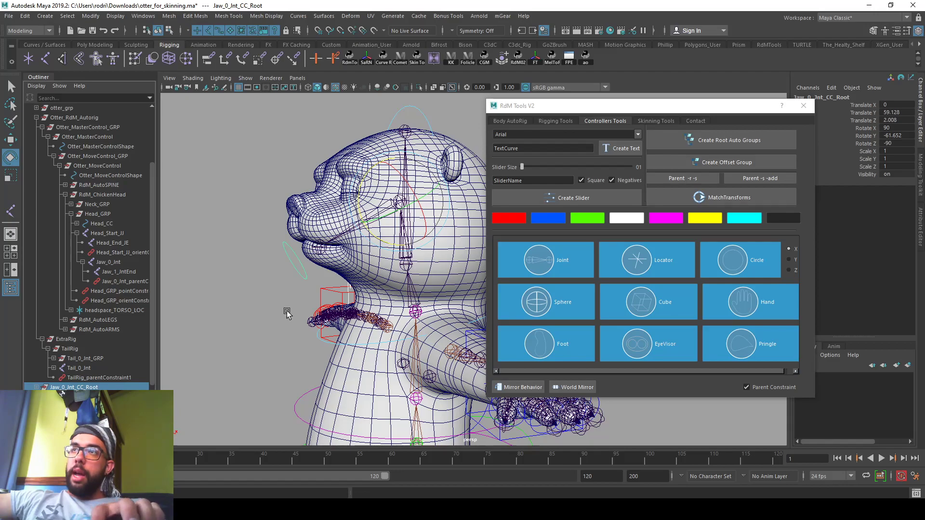
middle_click_drag(287, 278, 282, 275, "alt")
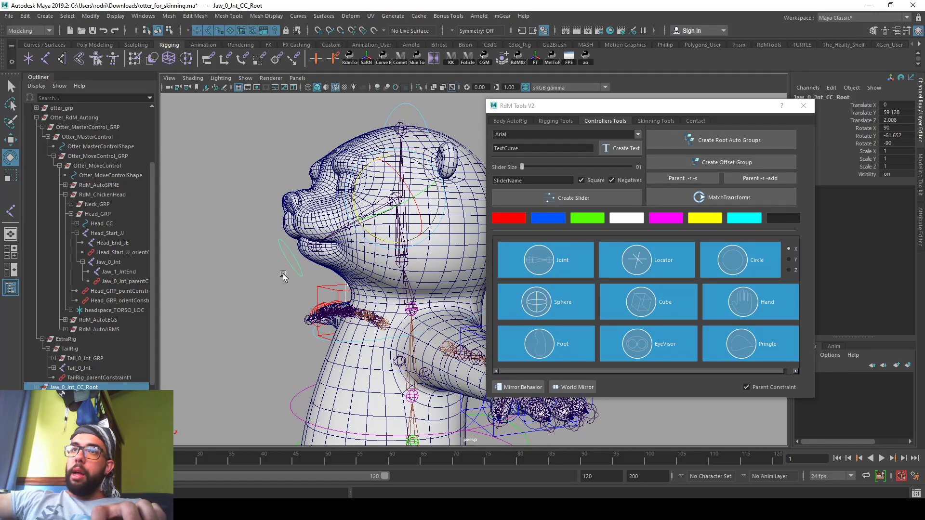
left_click(395, 106, "shift")
key("p")
Step: Rotate Head_CC to test the jaw controller's attachment, undo the rotation, and select the jaw controller
left_click(392, 107)
left_click_drag(369, 232, 367, 244)
key("ctrl+z")
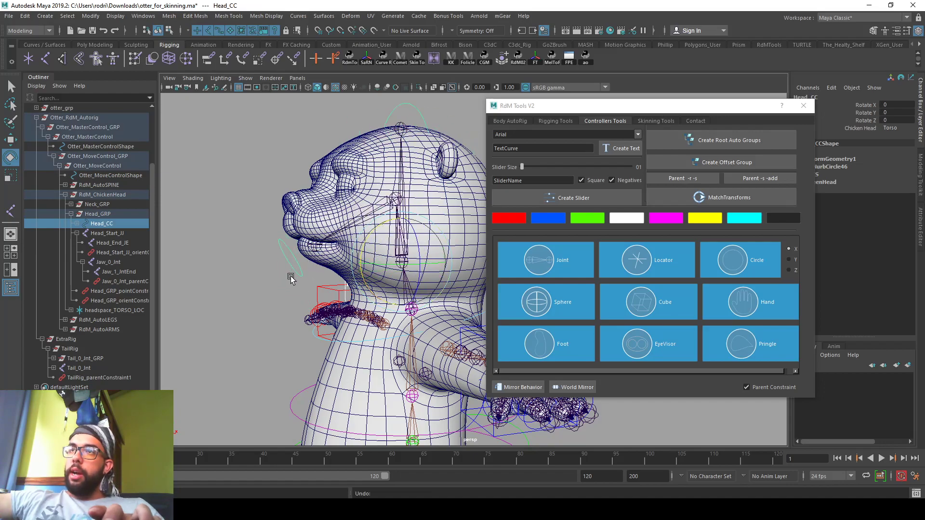
left_click(289, 273)
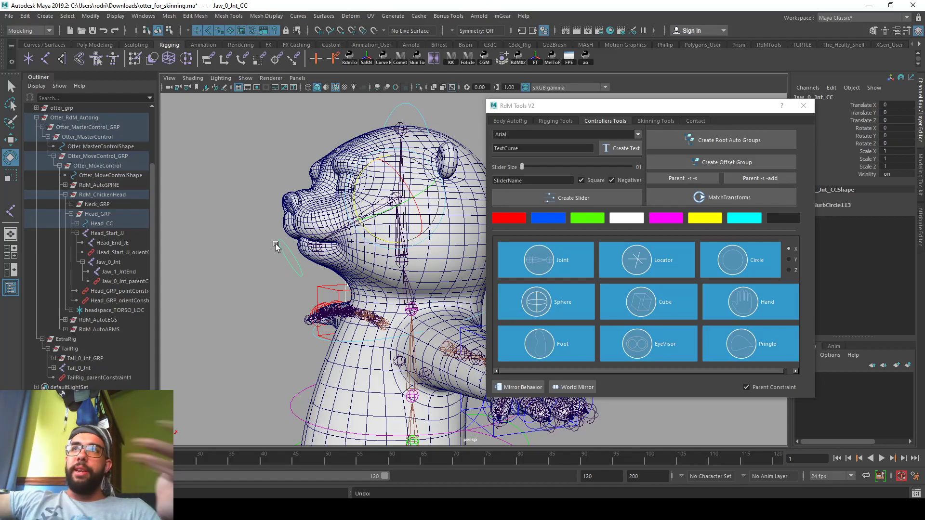
Step: Collapse the Otter_RdM_Autorig hierarchy in the scene outline
scroll(65, 158, "up", 3)
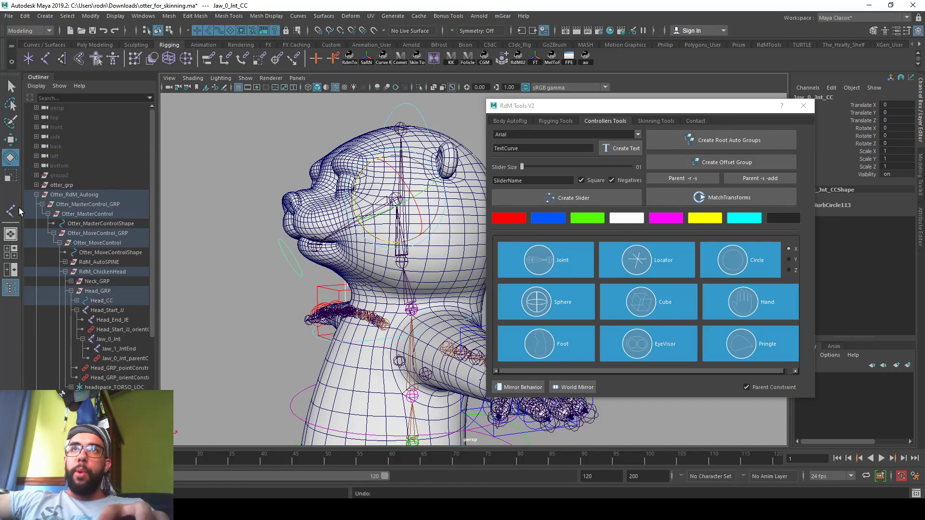
left_click(37, 195)
scroll(381, 270, "down", 3)
Step: Move Otter_MasterControl to test the whole rig, and undo the movement
left_click_drag(375, 280, 388, 238, "alt")
right_click_drag(388, 238, 343, 265, "alt")
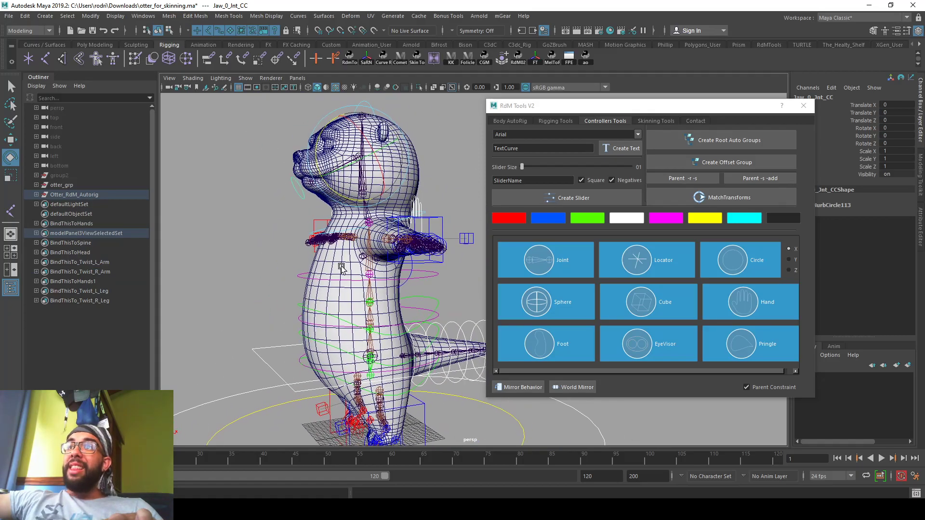
left_click_drag(343, 264, 364, 262, "alt")
left_click(264, 392)
key("w")
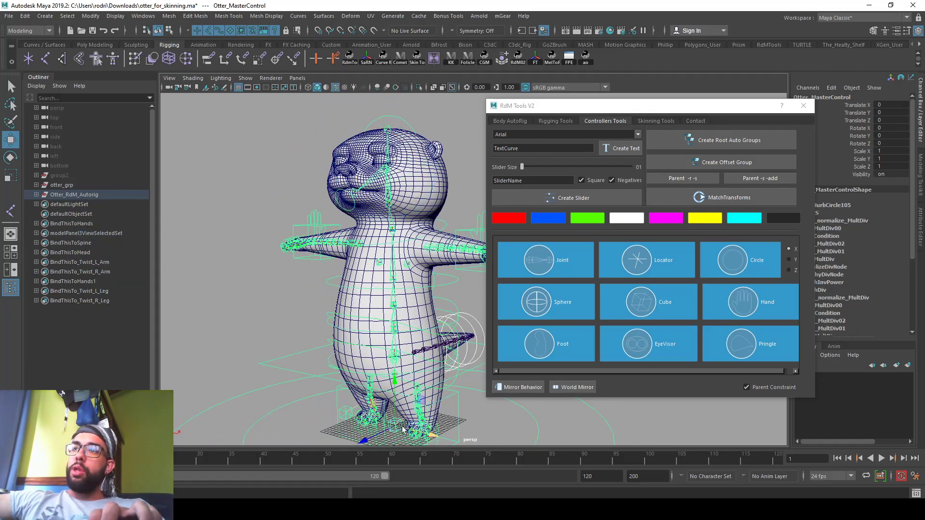
left_click_drag(390, 367, 376, 397)
key("ctrl+z")
right_click_drag(346, 294, 289, 284, "alt")
middle_click_drag(289, 284, 271, 305, "alt")
left_click_drag(386, 294, 398, 275, "alt")
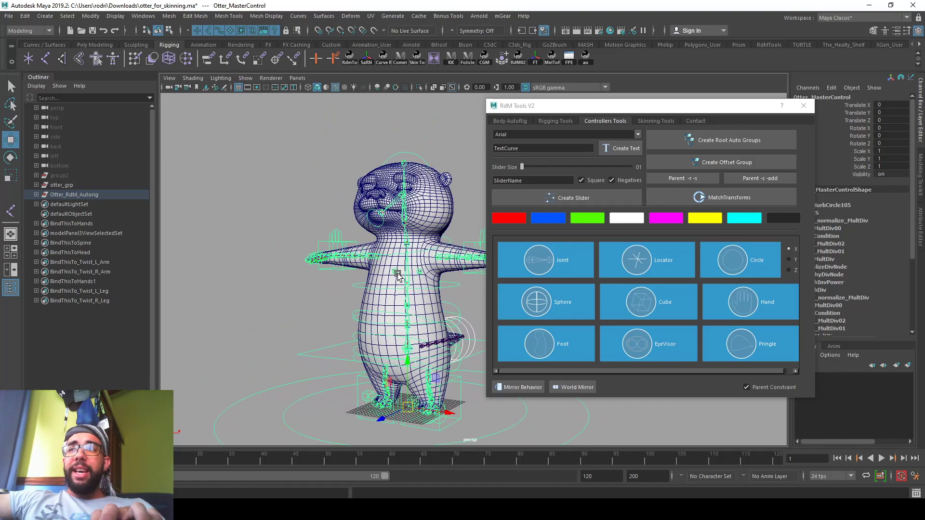
middle_click_drag(399, 273, 399, 273, "alt")
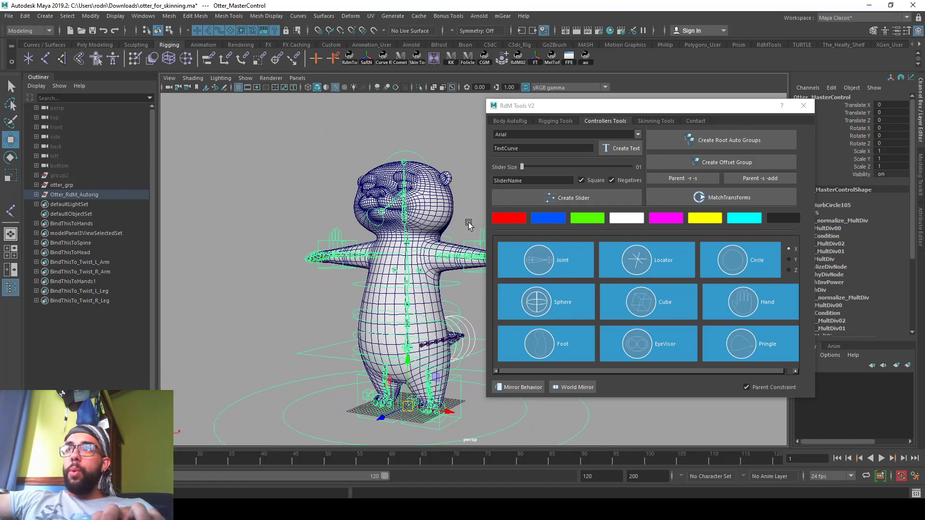
Step: Select the otter_body1 mesh and bring up the Bind RdM Tools function of the body auto-rig
left_click(431, 212)
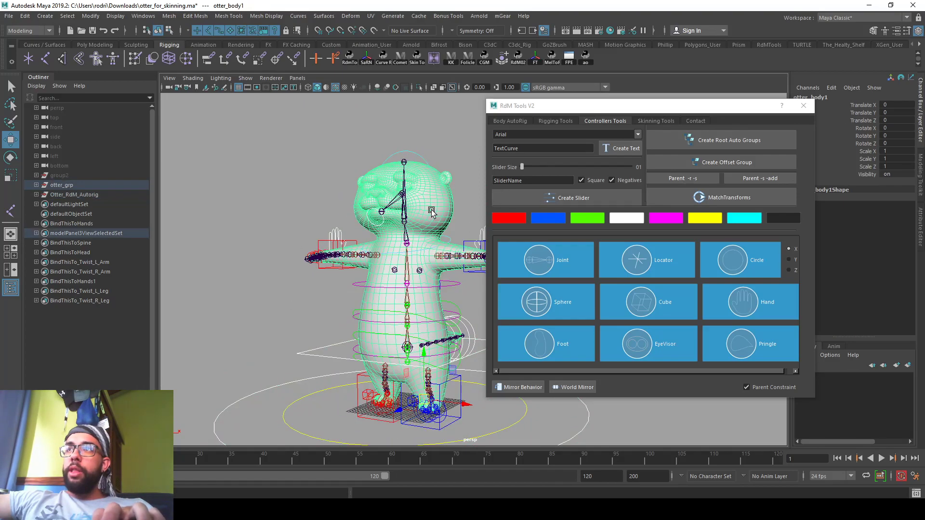
left_click_drag(429, 201, 433, 190, "alt")
left_click(509, 121)
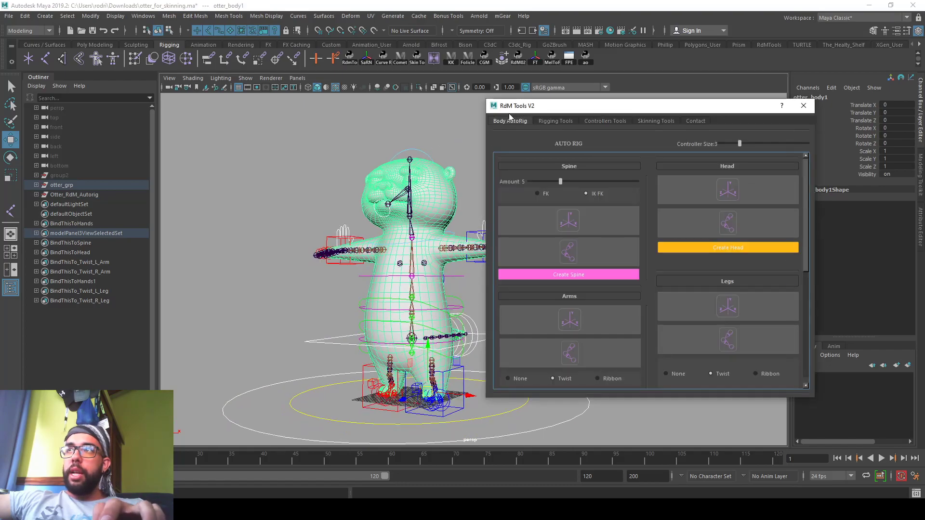
left_click_drag(544, 106, 572, 102)
scroll(709, 257, "down", 5)
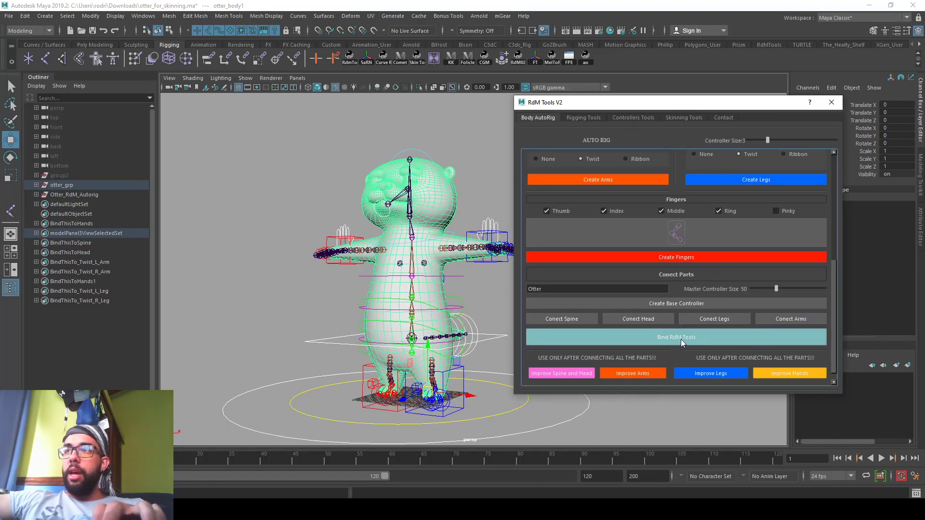
Step: Try Bind RdM Tools on the otter body and test-rotate the controller at the tail's tip
left_click(680, 340)
left_click_drag(486, 258, 448, 290, "alt")
left_click(435, 303)
key("e")
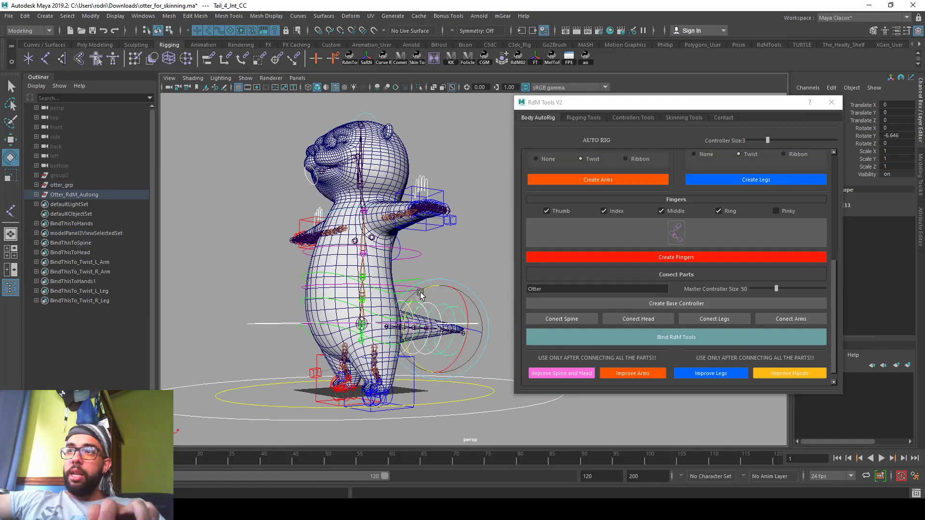
left_click_drag(297, 159, 312, 191, "alt")
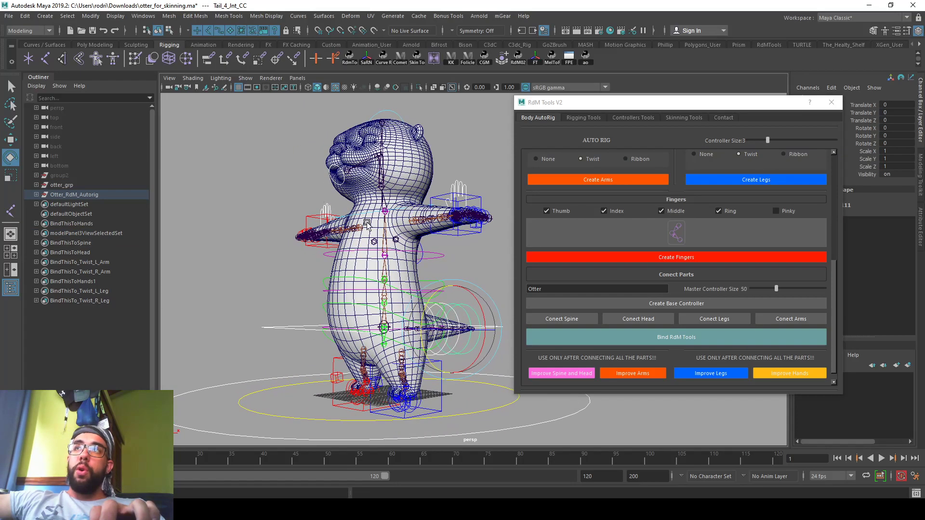
Step: Select the otter body mesh and close the RdM Tools window
left_click(353, 265)
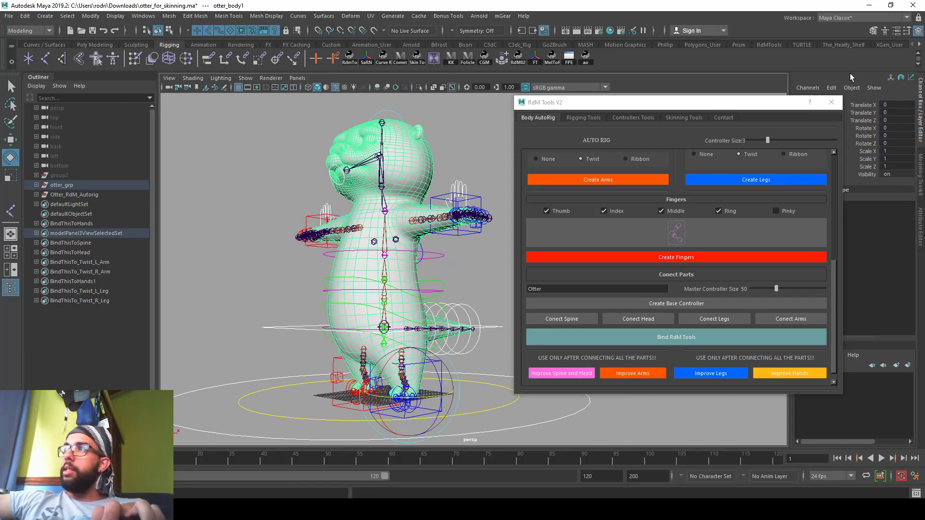
left_click(830, 103)
middle_click_drag(608, 255, 663, 252, "alt")
right_click_drag(562, 271, 586, 275, "alt")
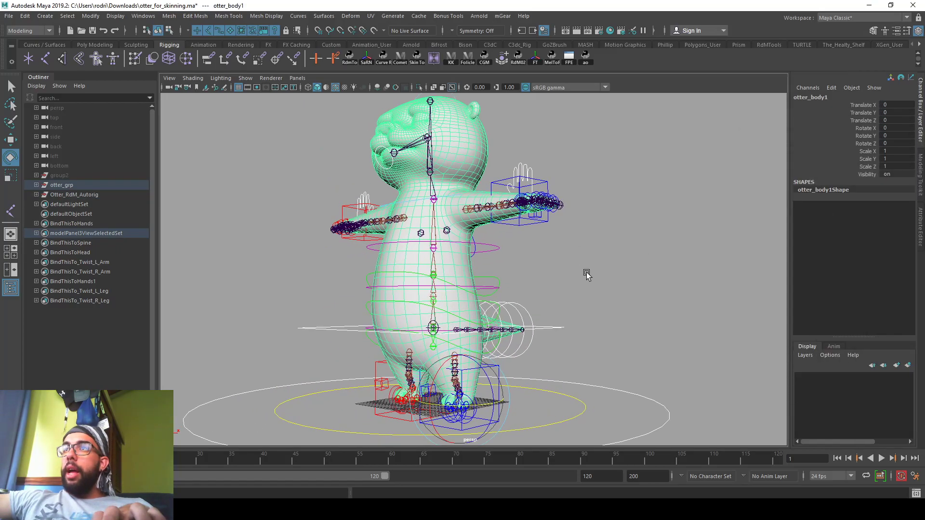
left_click_drag(473, 274, 498, 286, "alt")
Step: Select the sets from BindThisToSpine to BindThisTo_Twist_R_Leg and compare the joints inside BindThisToHands and BindThisToHands1
left_click_drag(95, 244, 106, 303)
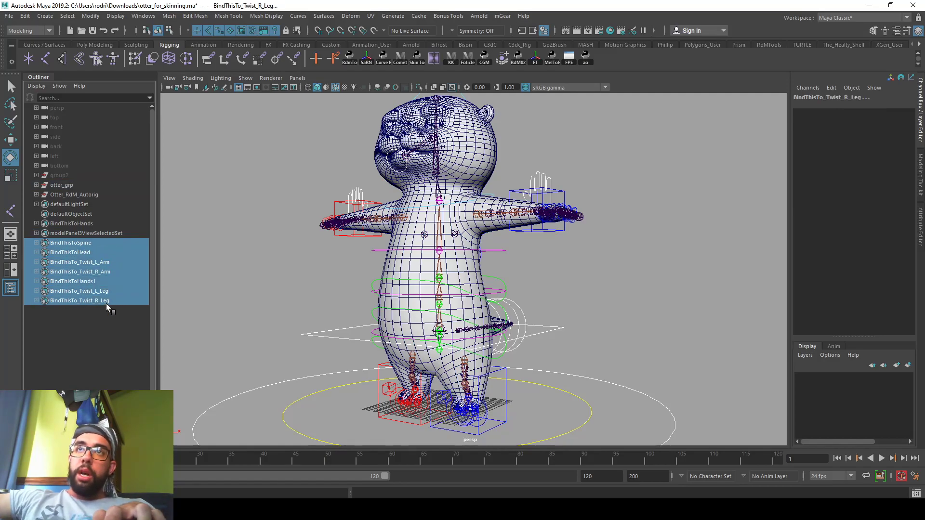
left_click(36, 224)
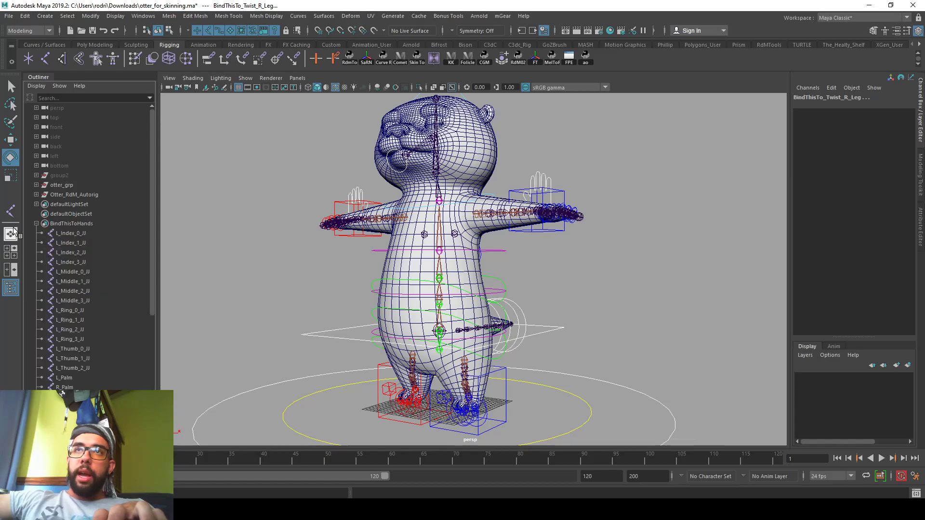
scroll(88, 272, "down", 6)
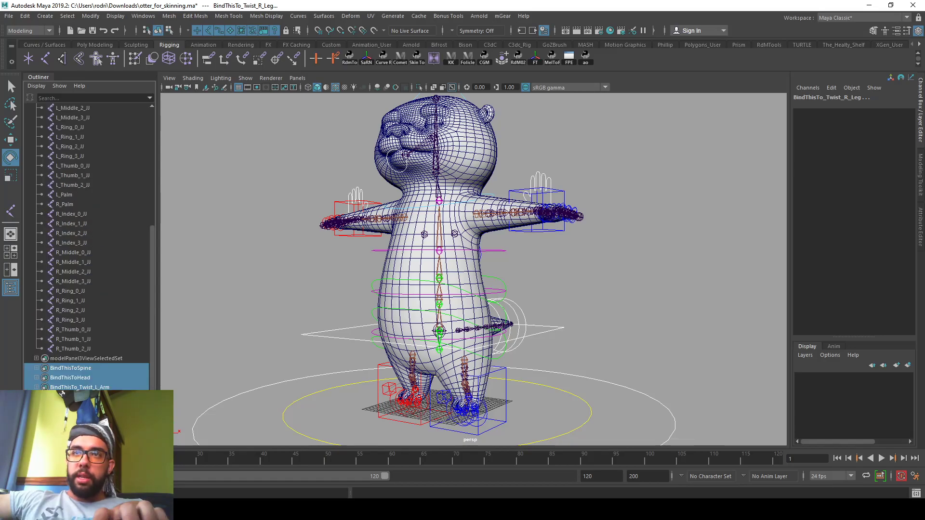
left_click(36, 407)
scroll(88, 273, "down", 11)
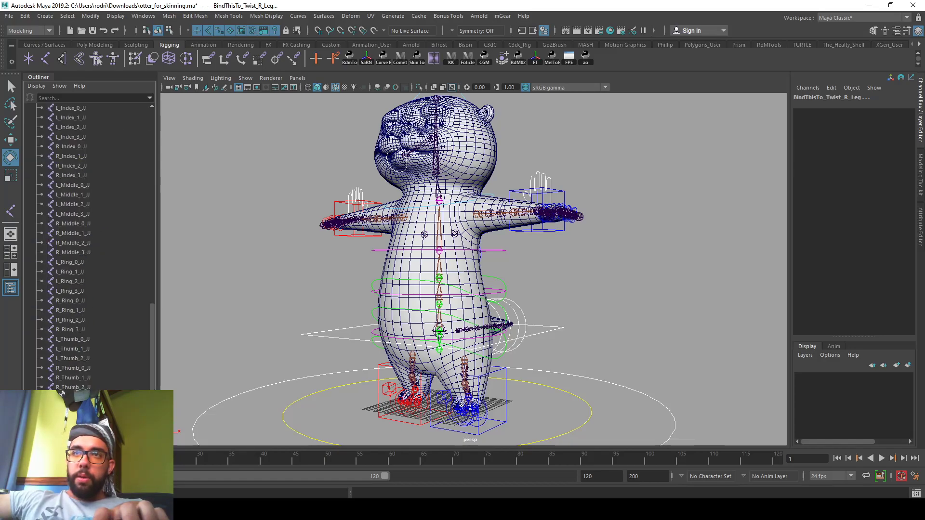
scroll(88, 241, "up", 12)
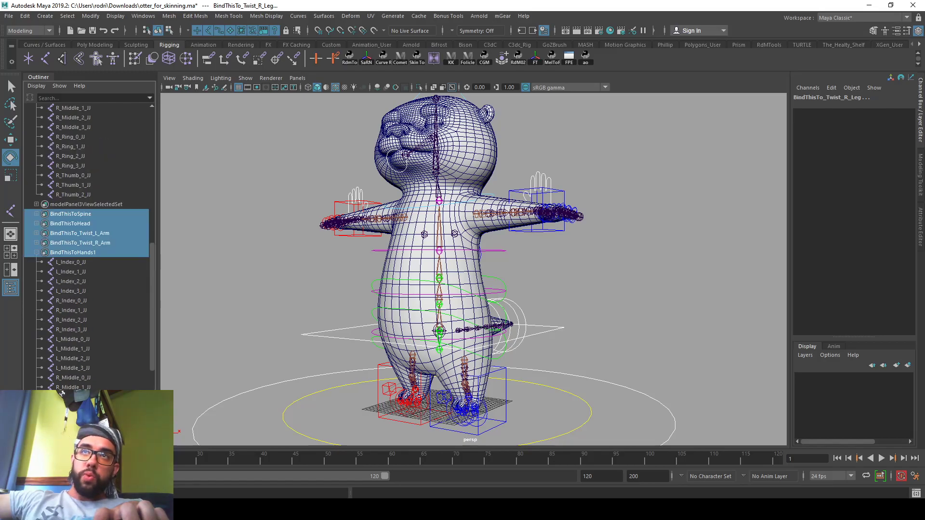
Step: Select all member joints of the chosen BindThisTo sets
left_click(92, 384)
left_click_drag(360, 263, 380, 258, "alt")
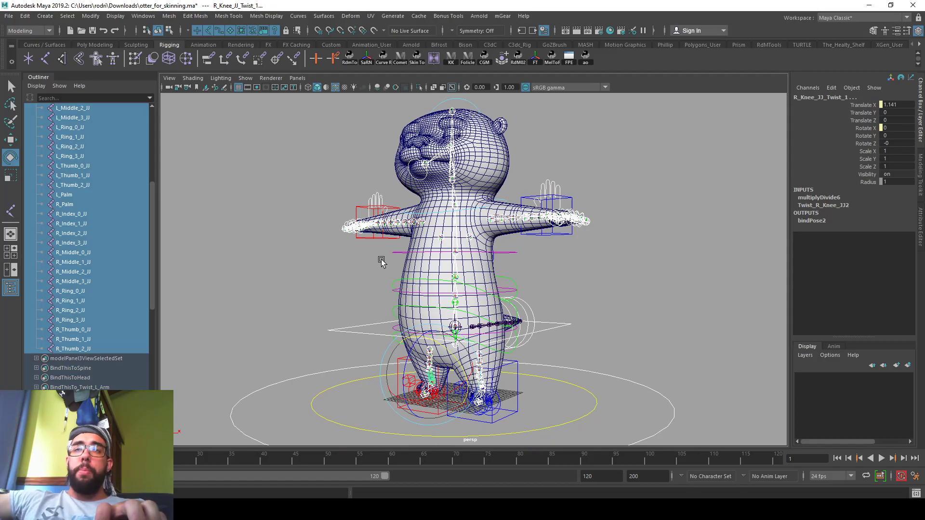
key("ctrl+z")
key("ctrl+y")
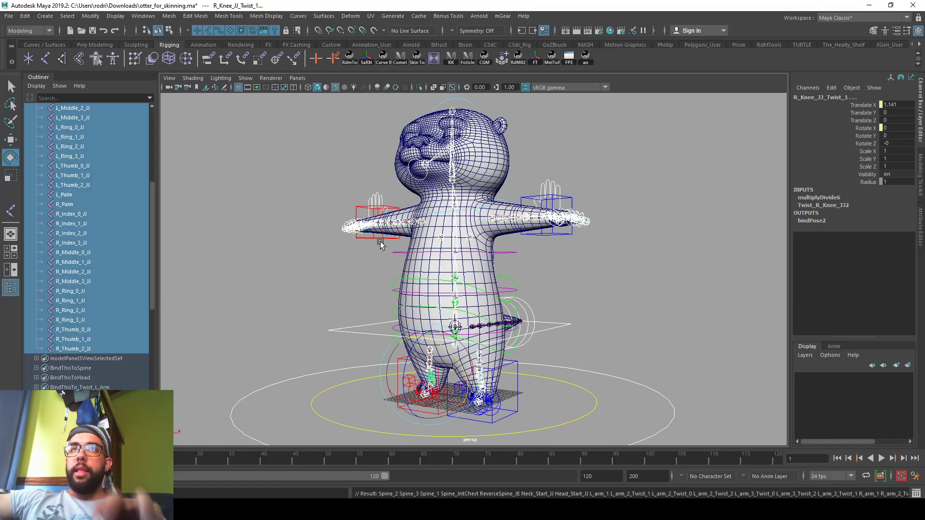
Step: Add the tail joints, from the tail's base to its tip, to the joint selection
left_click_drag(486, 245, 462, 330, "alt")
left_click(463, 330)
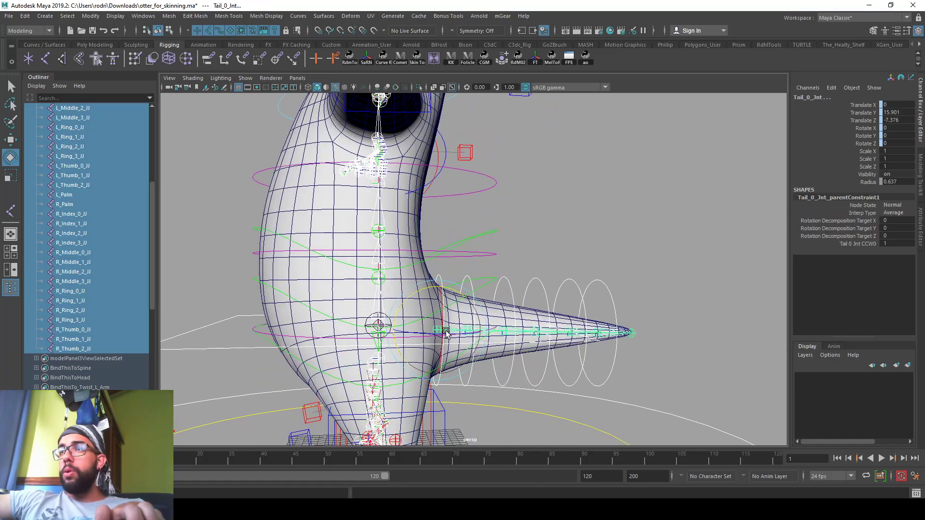
key("q")
left_click(504, 333)
left_click(537, 334)
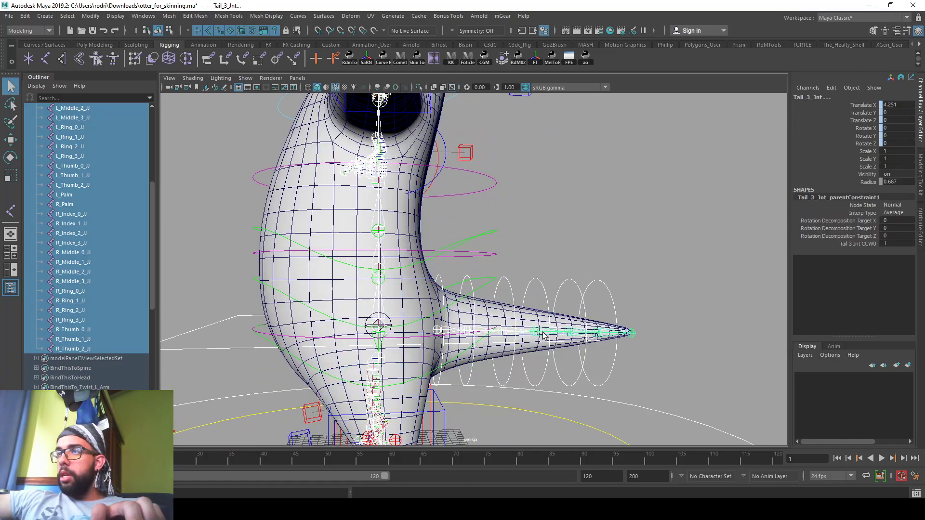
left_click(597, 334)
Step: Add the jaw joint in the otter's head to the joint selection
middle_click_drag(443, 164, 505, 298, "alt")
middle_click_drag(394, 133, 446, 200, "alt")
left_click(439, 170)
right_click_drag(447, 200, 298, 207, "alt")
left_click_drag(299, 207, 392, 221, "alt")
middle_click_drag(482, 314, 435, 273, "alt")
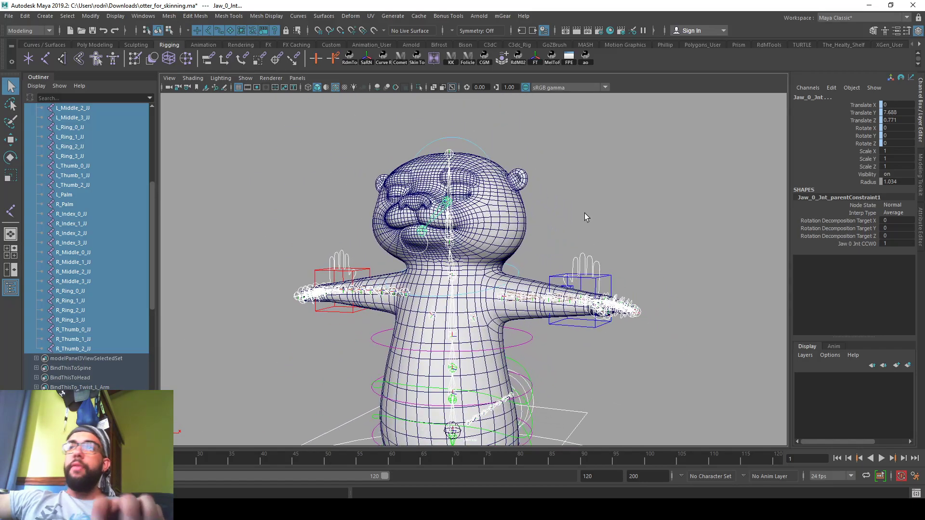
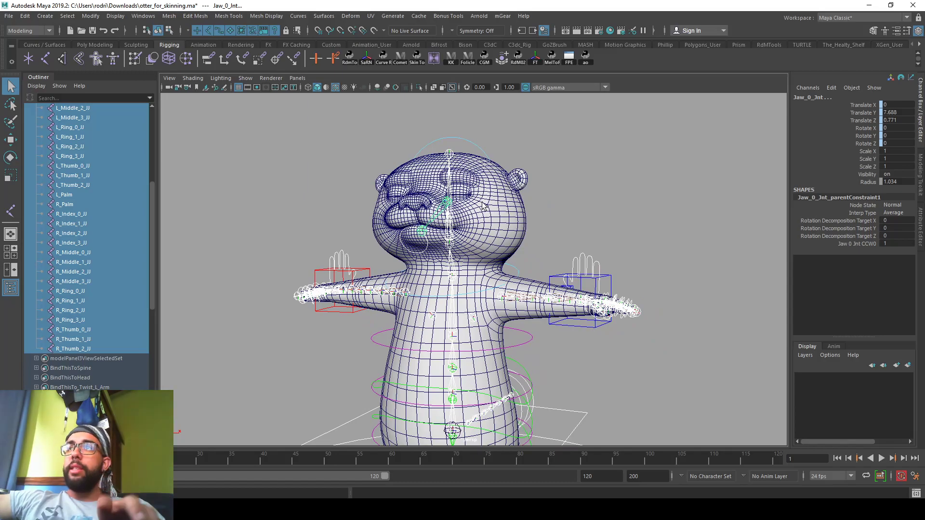
Step: Switch to the Rigging menu set and configure Bind Skin to bind to Selected joints
left_click(50, 31)
left_click(30, 50)
left_click(195, 17)
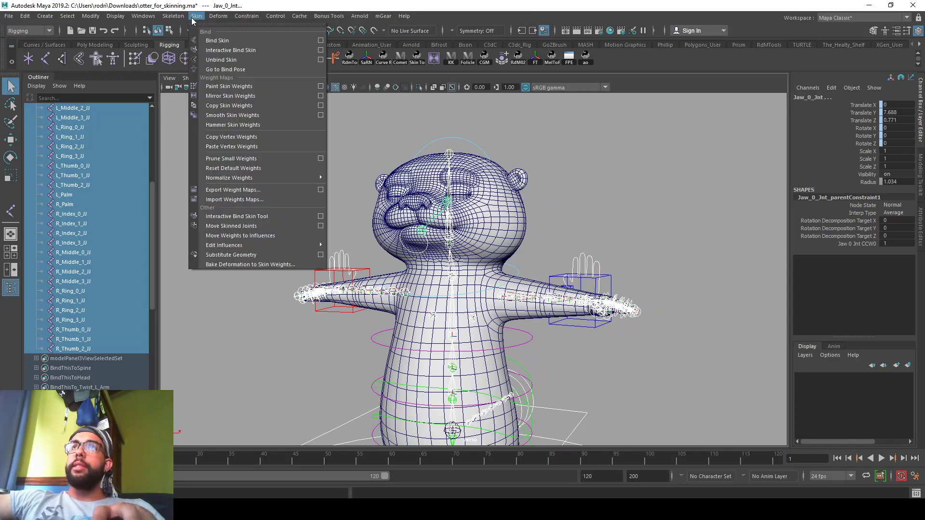
left_click(322, 39)
left_click(77, 105)
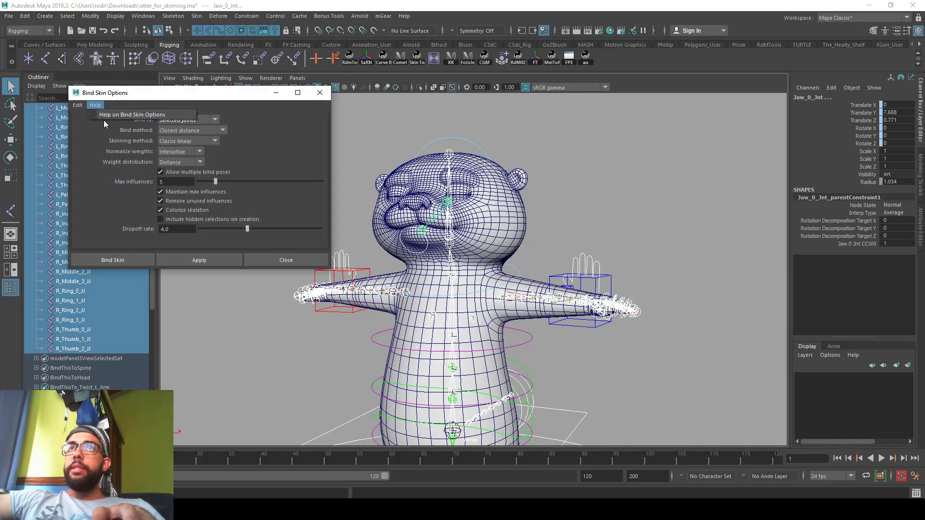
left_click(85, 124)
left_click(193, 120)
left_click(195, 136)
Step: Keep the bind method at Closest distance and set the skinning method to Dual quaternion
left_click(222, 131)
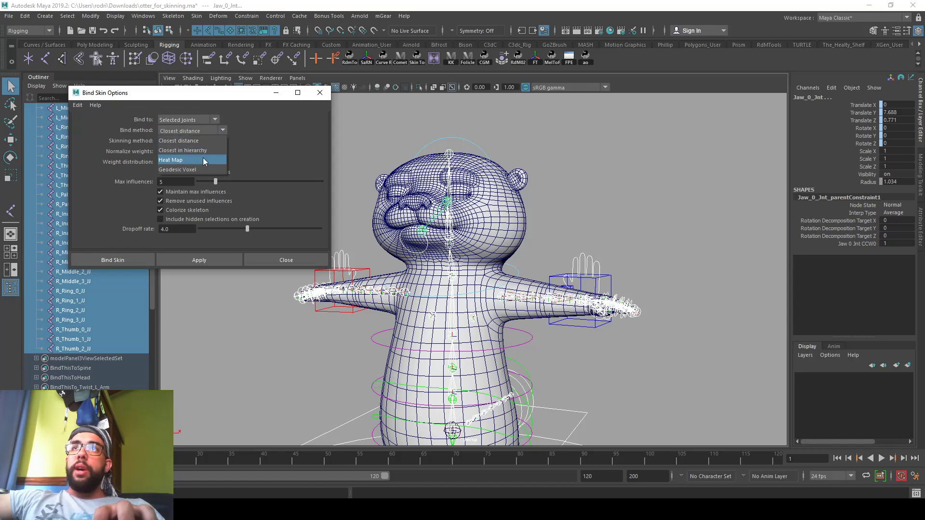
left_click(267, 149)
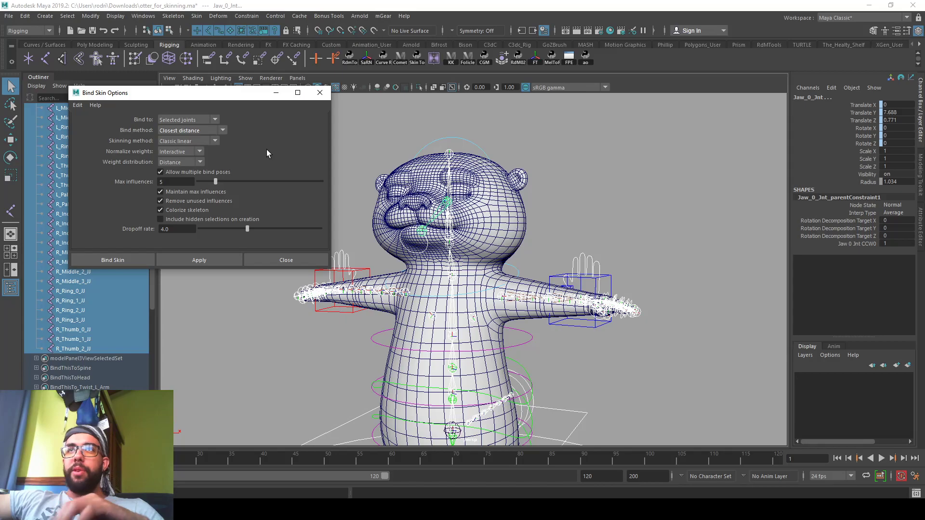
left_click(203, 140)
left_click(207, 155)
Step: Add the otter body mesh to the selected joints and bind the skin
left_click(128, 259)
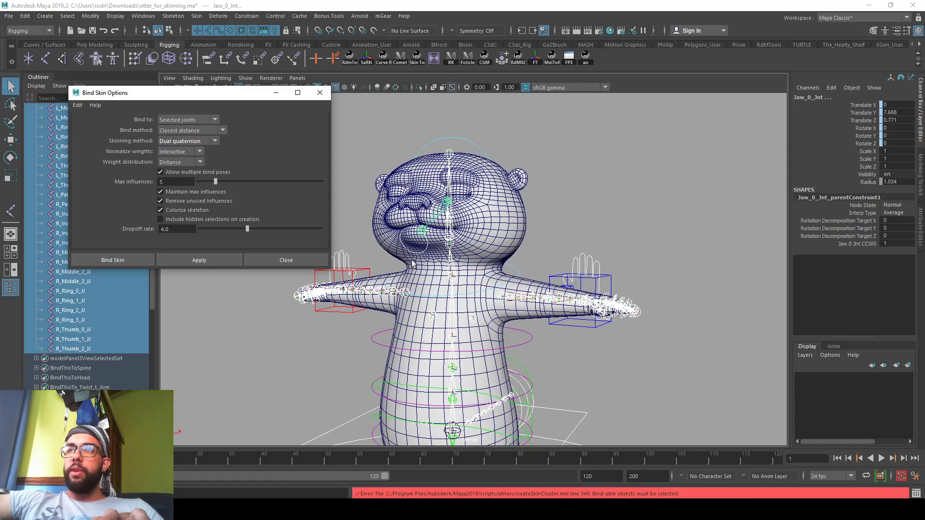
left_click(402, 317, "shift")
left_click(187, 261)
Step: Test the skin deformation by moving the left arm's IK controller, and undo the move
left_click_drag(467, 276, 533, 228, "alt")
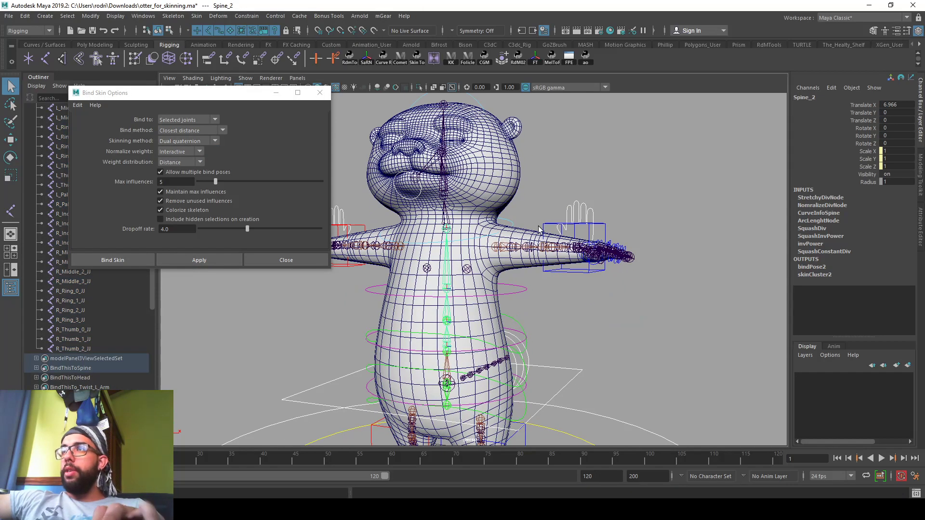
left_click(581, 273)
key("w")
left_click_drag(573, 249, 519, 245)
key("ctrl+z")
key("ctrl+z")
key("ctrl+z")
key("ctrl+z")
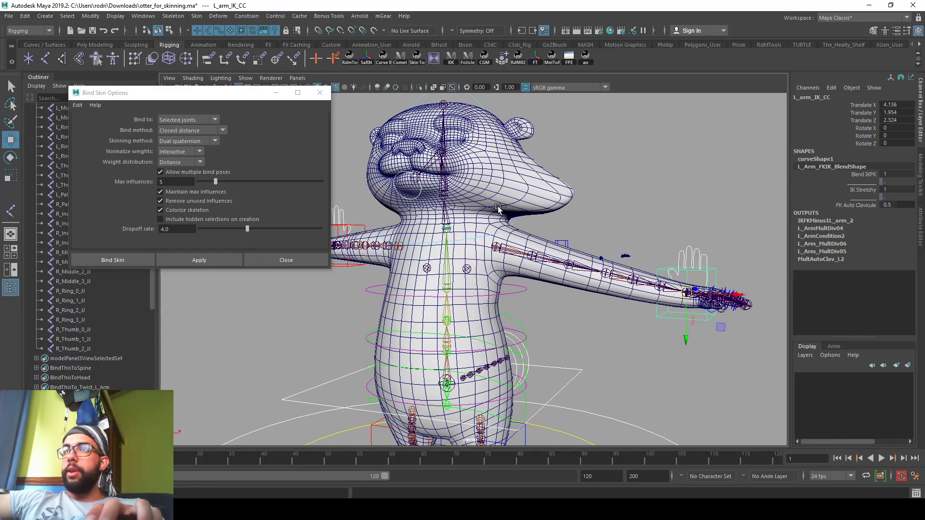
Step: Close the Bind Skin options and collapse the BindThisToHands1 set in the Outliner
left_click(319, 92)
left_click_drag(434, 241, 475, 192, "alt")
left_click(475, 161)
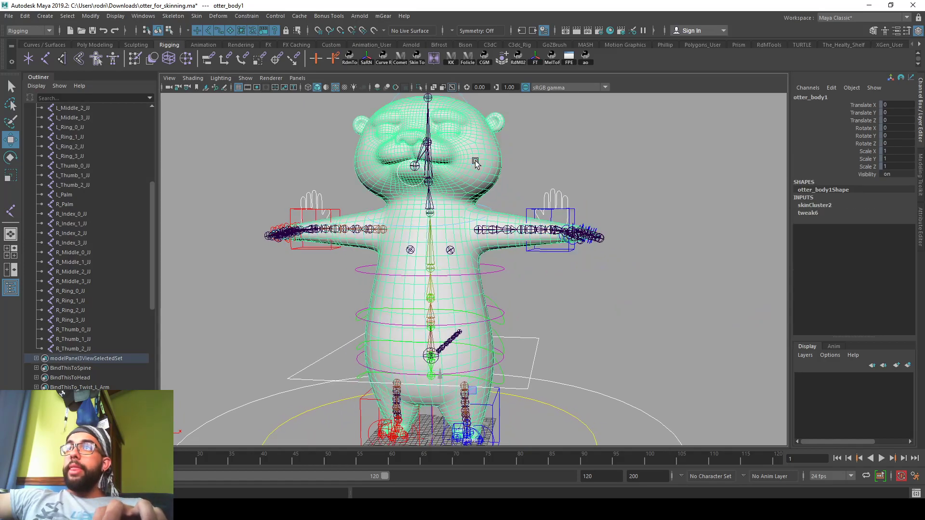
scroll(52, 144, "up", 5)
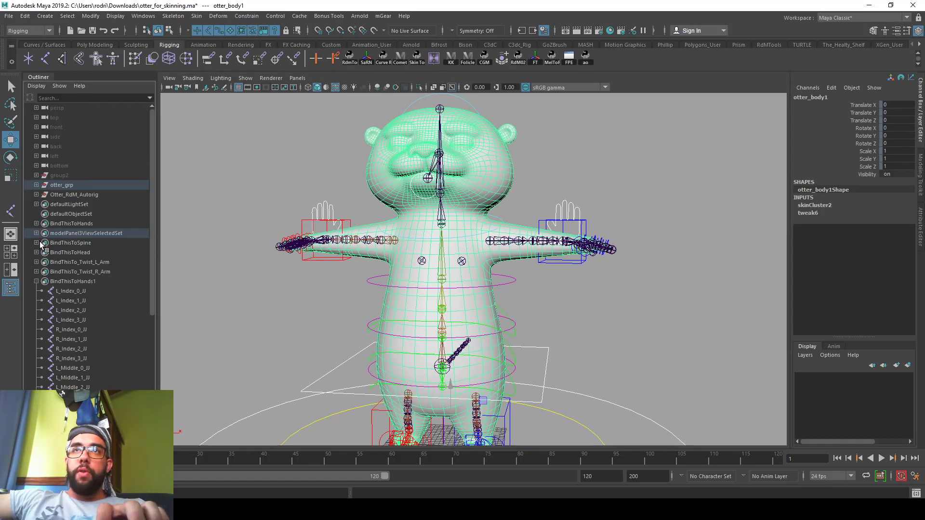
left_click(35, 281)
left_click(629, 191)
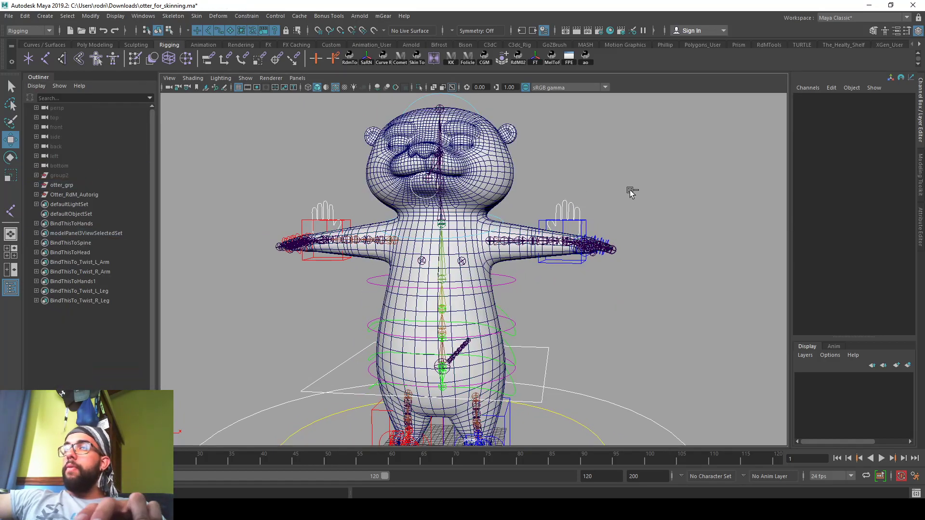
Step: Save the scene with the bound otter
key("ctrl+s")
left_click(437, 265)
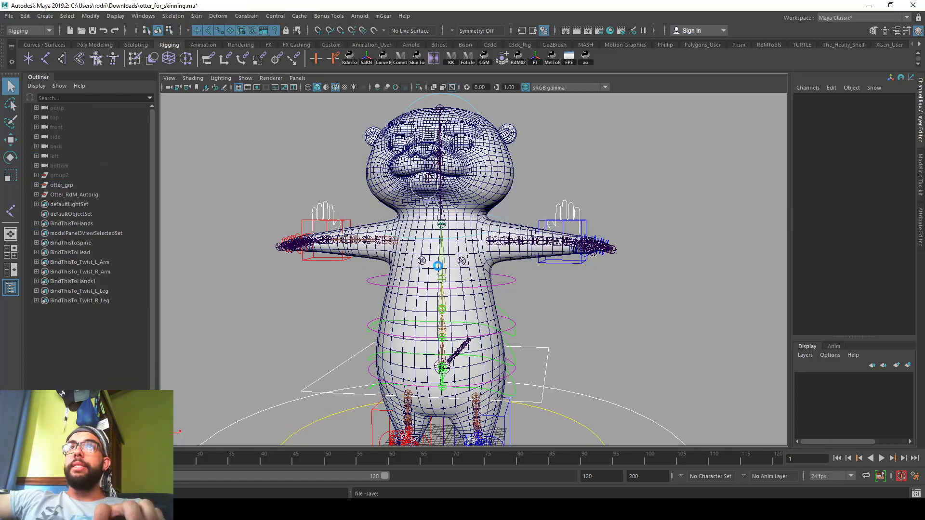
key("w")
key("f")
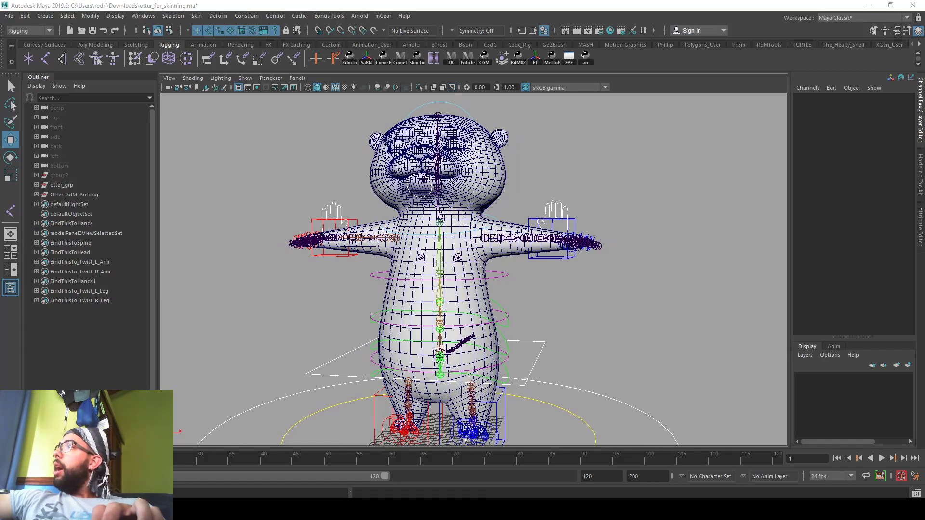
Step: Open the Skinning Tools of RdM Tools V2 and place the window beside the otter
left_click(349, 58)
left_click(689, 136)
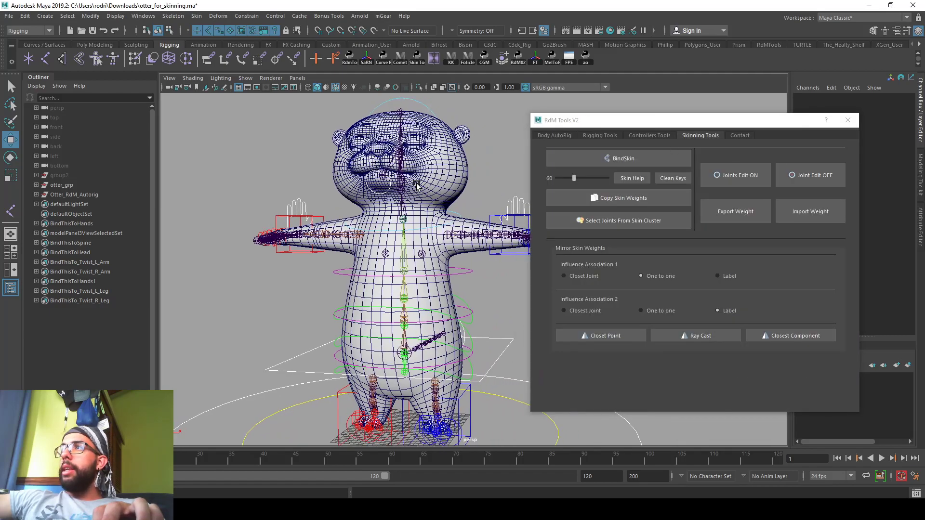
left_click_drag(684, 120, 719, 106)
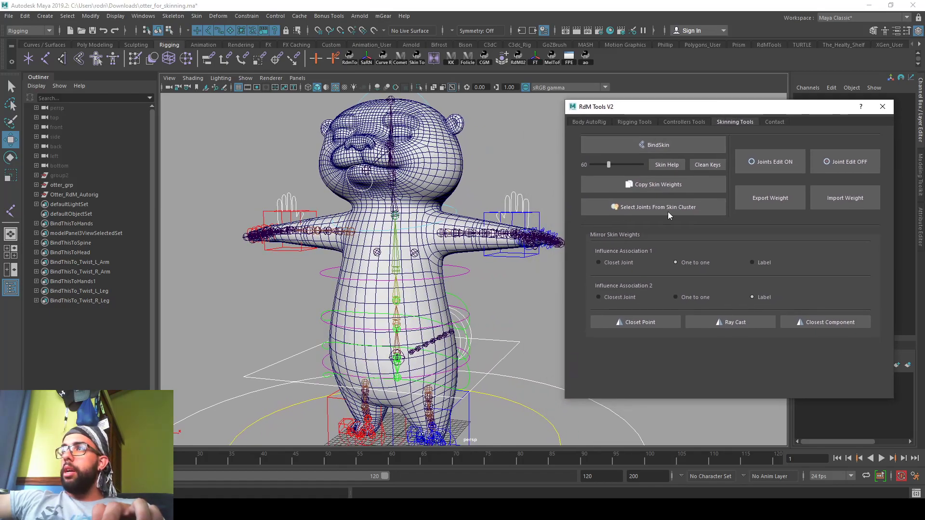
right_click_drag(412, 194, 453, 201, "alt")
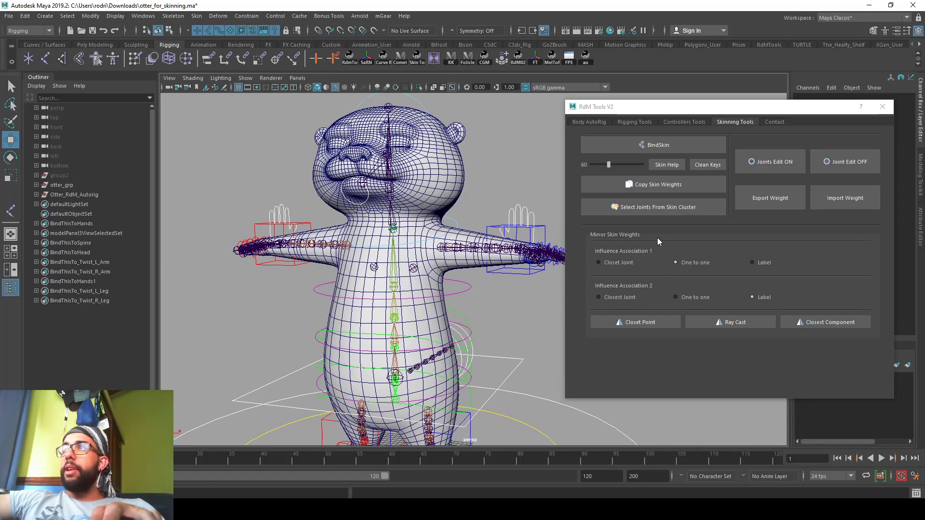
scroll(457, 255, "up", 3)
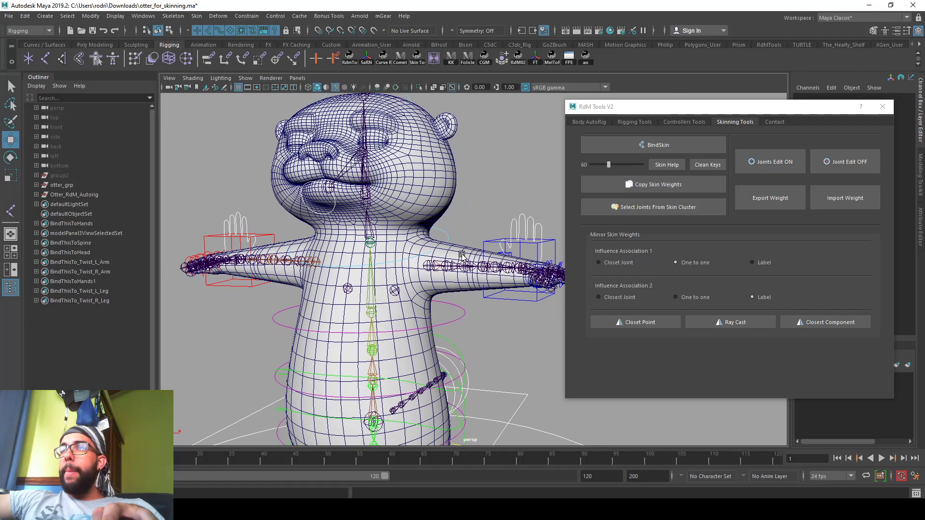
Step: Set Blend IKFK to 0 on the left arm's IK controller, keeping the RdM Tools window clear of it
left_click(554, 242)
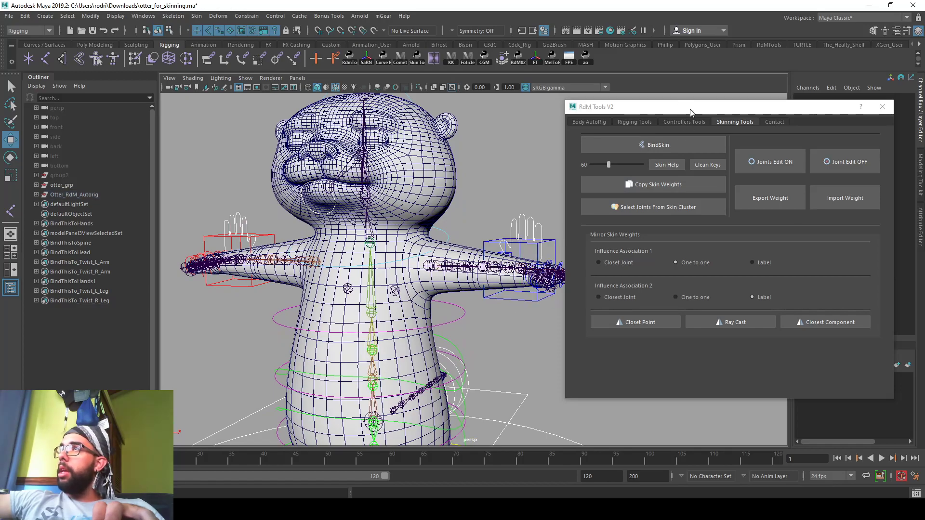
left_click_drag(686, 106, 704, 203)
left_click(558, 238)
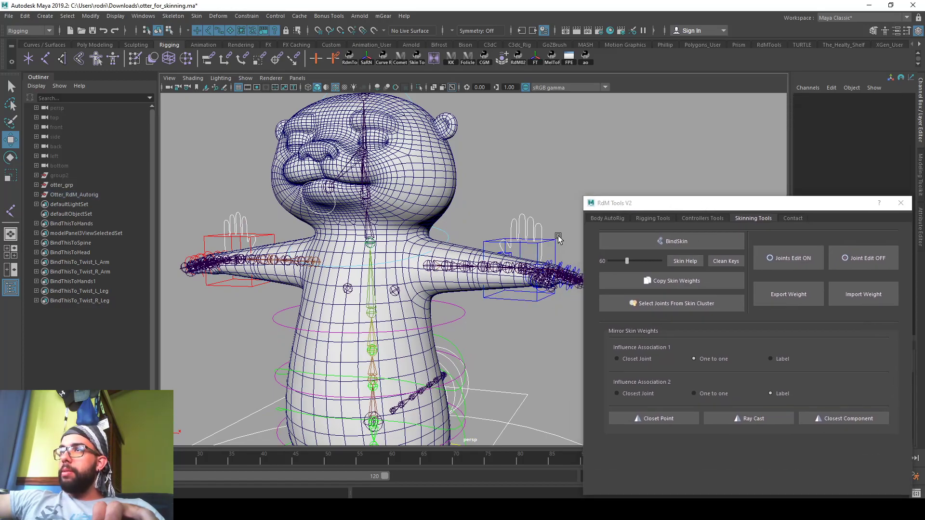
left_click(557, 243)
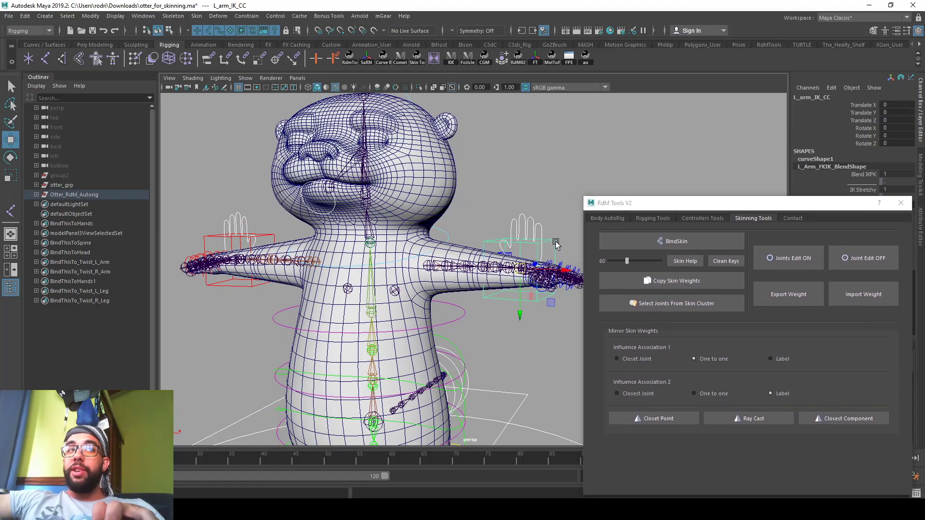
left_click(857, 174)
middle_click_drag(434, 211, 444, 207, "alt")
scroll(443, 208, "up", 2)
left_click_drag(445, 212, 500, 236, "alt")
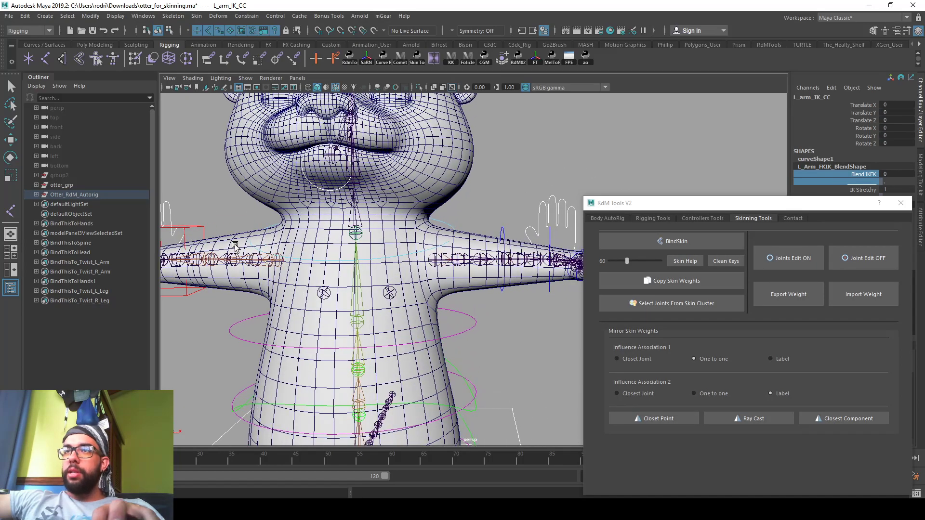
Step: Set Blend IKFK to 0 on the right arm's IK controller
scroll(266, 247, "up", 2)
left_click(224, 228)
left_click(225, 228)
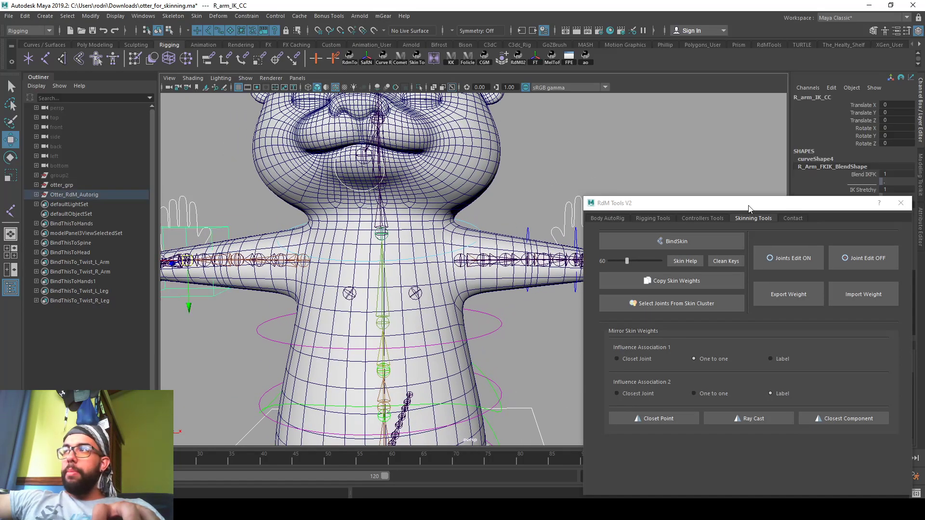
left_click(859, 177)
Step: Isolate the left and right shoulder FK controllers in the viewport, using wireframe display to pick them
middle_click_drag(468, 136, 386, 202)
left_click_drag(381, 207, 376, 234, "alt")
key("4")
left_click(250, 222)
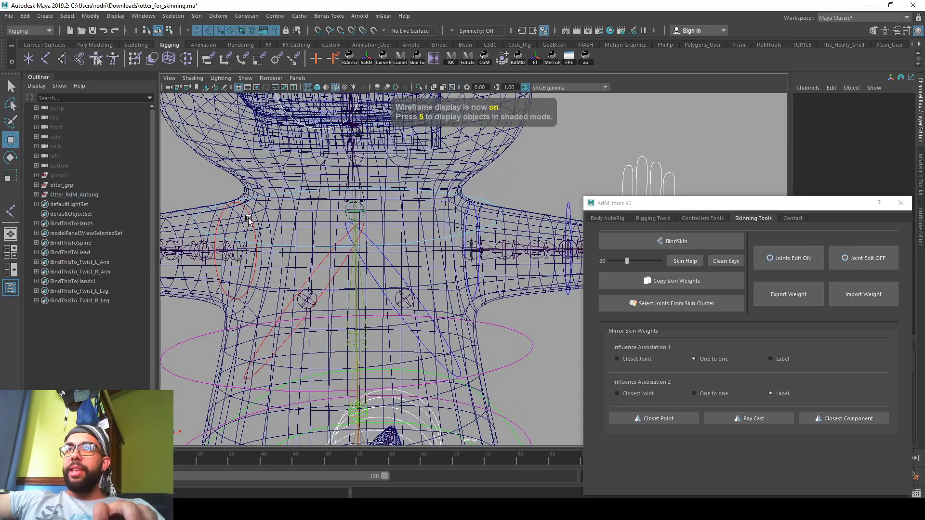
left_click(225, 219)
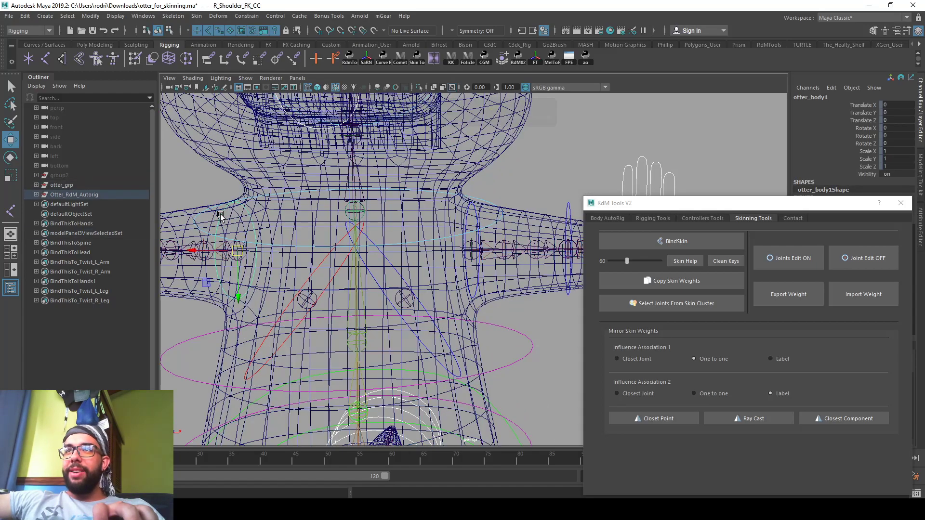
left_click(478, 213)
key("ctrl+z")
left_click_drag(485, 221, 406, 241, "alt")
left_click(470, 211, "shift")
key("ctrl+1")
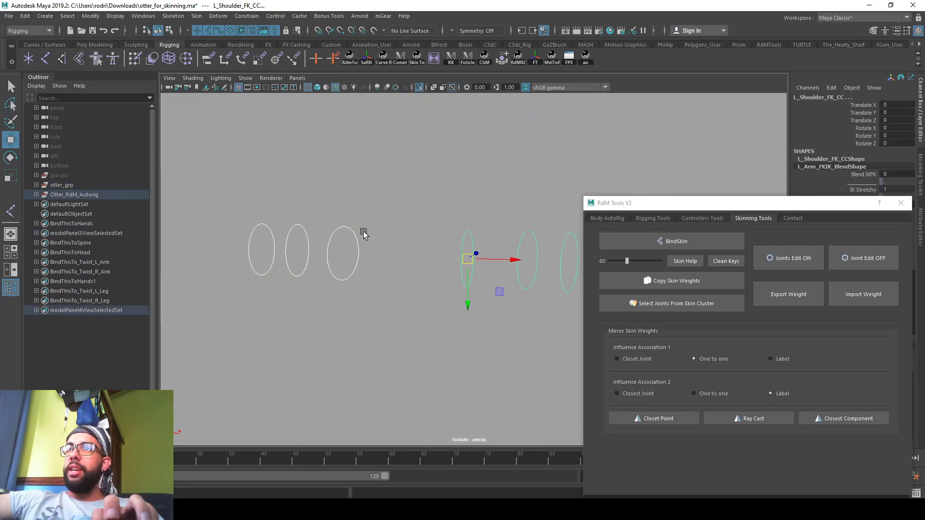
Step: Enlarge both shoulder FK curves by scaling all their control vertices, and show the whole otter again
key("F8")
left_click_drag(346, 247, 467, 306)
left_click_drag(321, 208, 489, 328)
key("r")
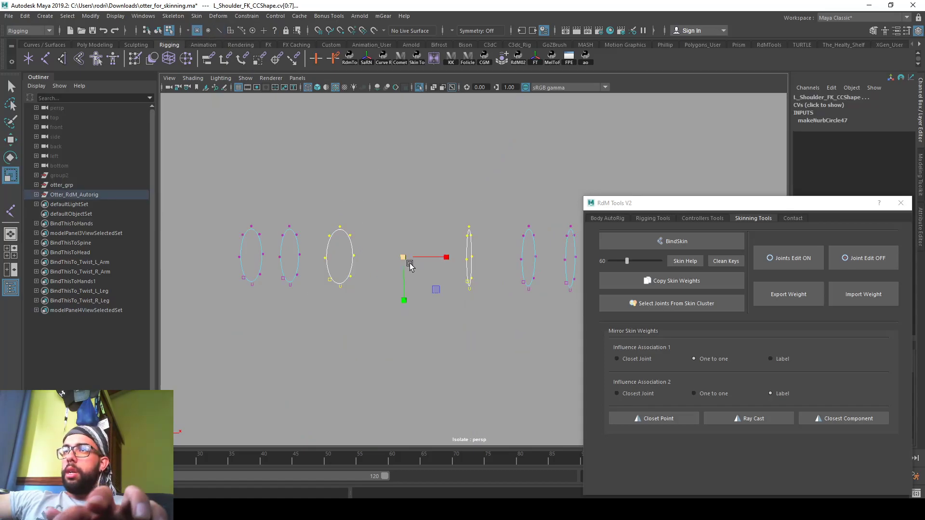
double_click(11, 178)
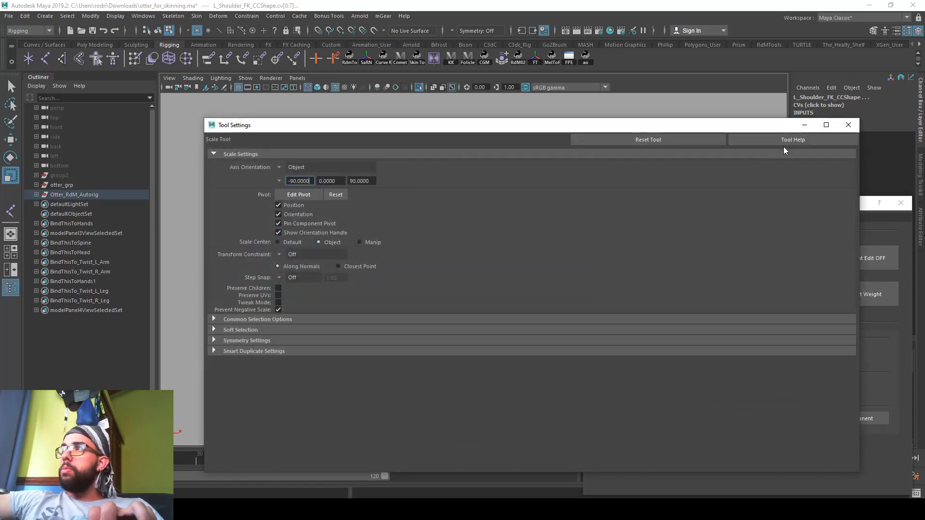
left_click(848, 126)
left_click_drag(472, 254, 481, 260)
key("ctrl+1")
scroll(463, 258, "up", 3)
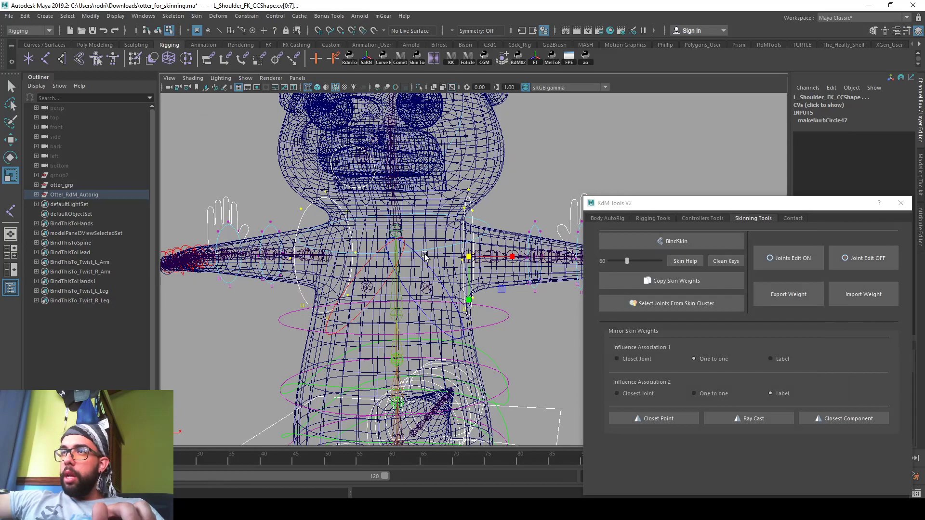
Step: Return to object mode and isolate the left and right clavicle controllers
left_click(423, 255)
key("F8")
left_click(423, 262)
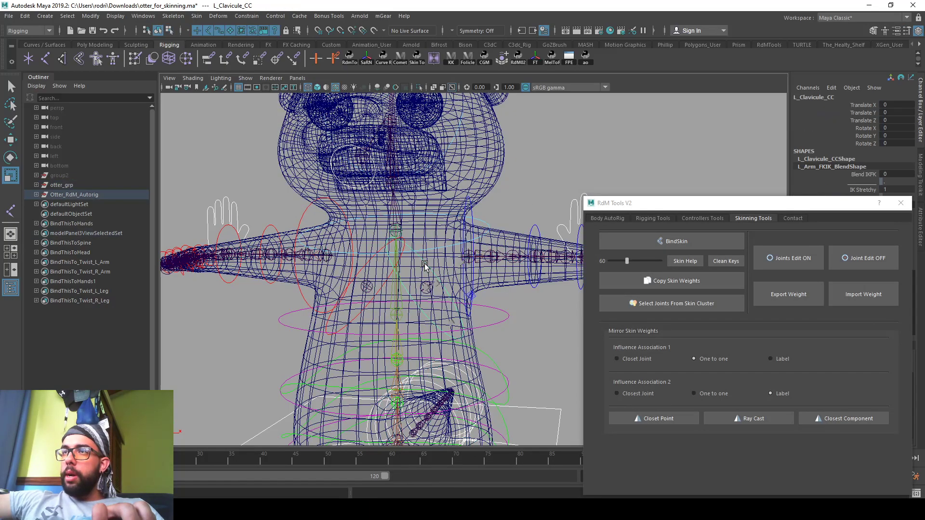
left_click(372, 262)
left_click(373, 260)
left_click(373, 259)
left_click(375, 258)
left_click(374, 257, "shift")
key("ctrl+z")
left_click(379, 250, "shift")
key("ctrl+1")
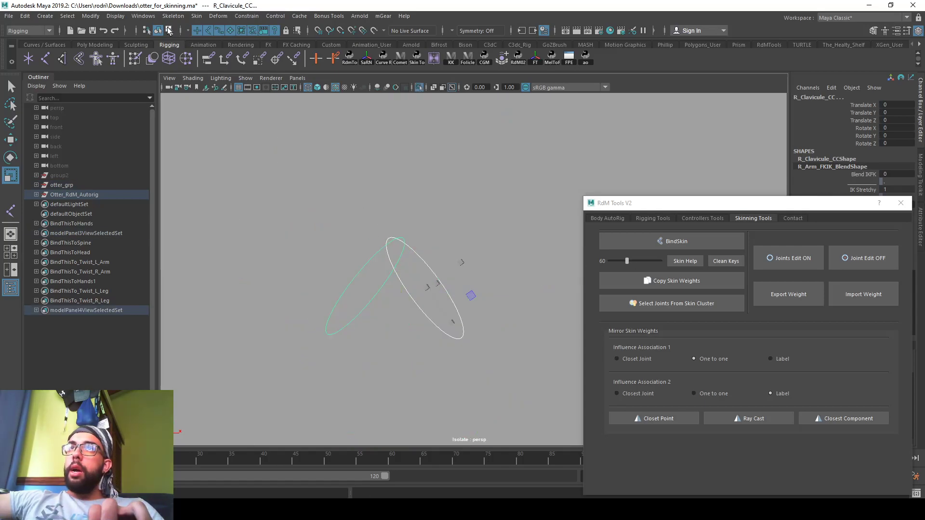
Step: Rotate all control vertices of both clavicle curves to a more upright angle and end the isolation
left_click(168, 31)
left_click_drag(239, 178, 552, 386)
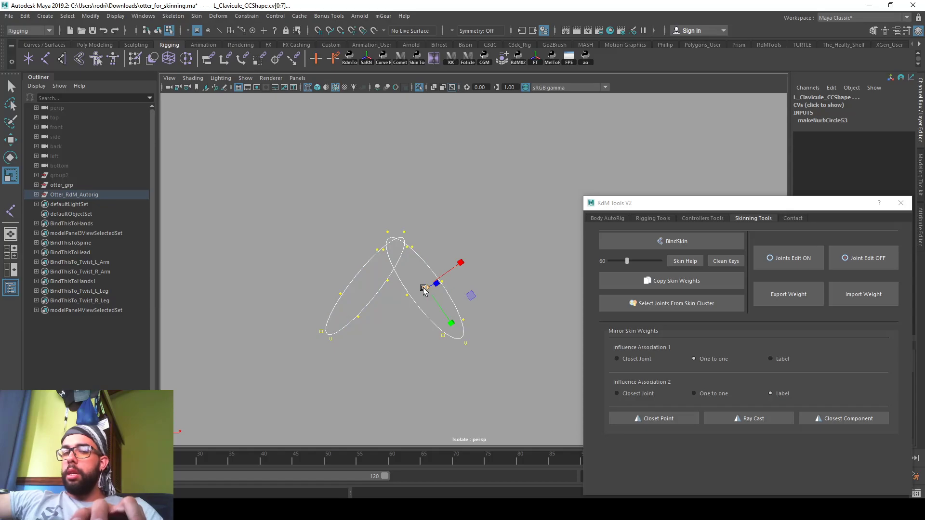
key("e")
left_click_drag(433, 272, 452, 256)
key("ctrl+1")
key("w")
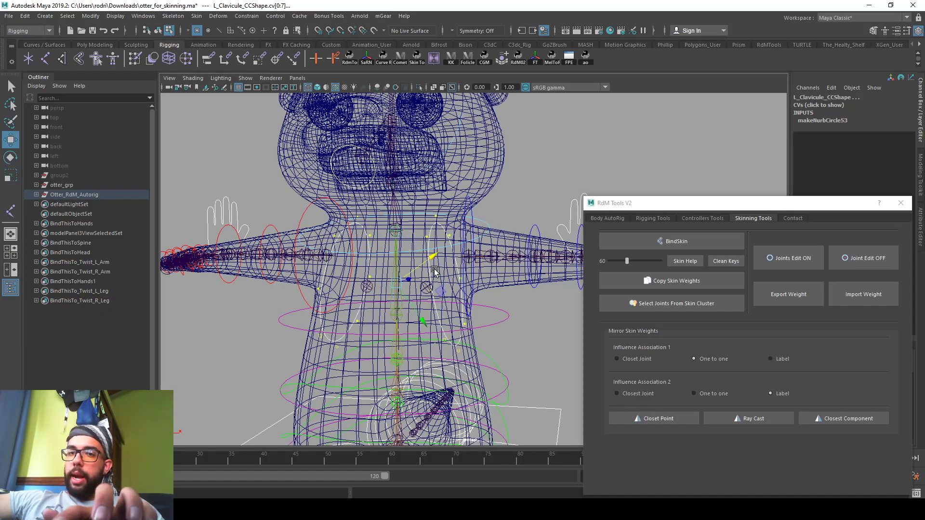
Step: Switch to shaded display and move the clavicle curves' control vertices outward to the armpits on both sides
key("r")
key("5")
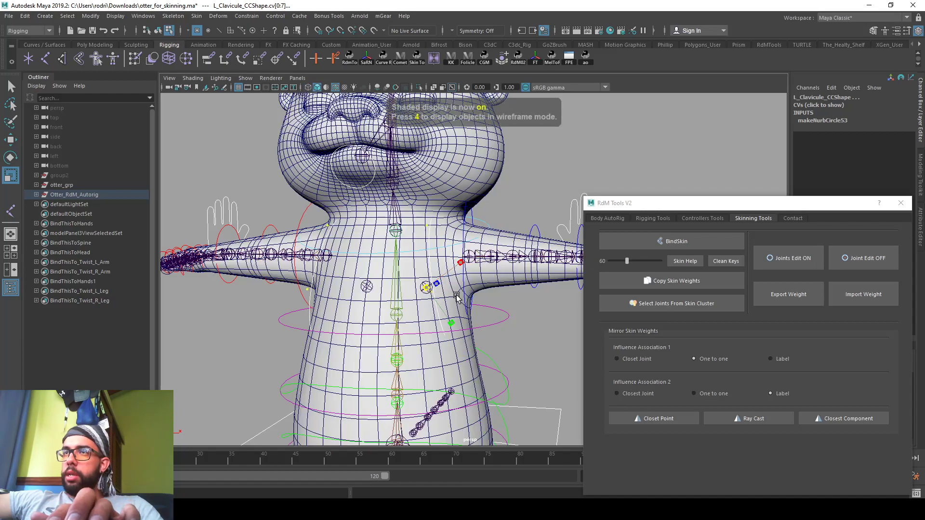
key("w")
left_click_drag(431, 258, 453, 236)
left_click_drag(424, 301, 422, 297)
left_click(494, 351)
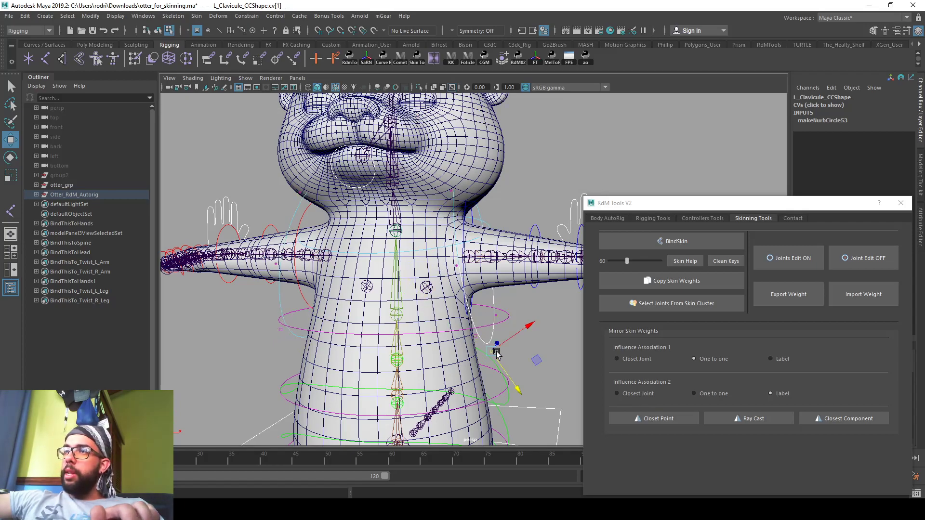
key("ctrl+z")
Step: Isolate the clavicle curves, select their top and bottom control vertices and scale these to flare the lower ends outward
key("ctrl+1")
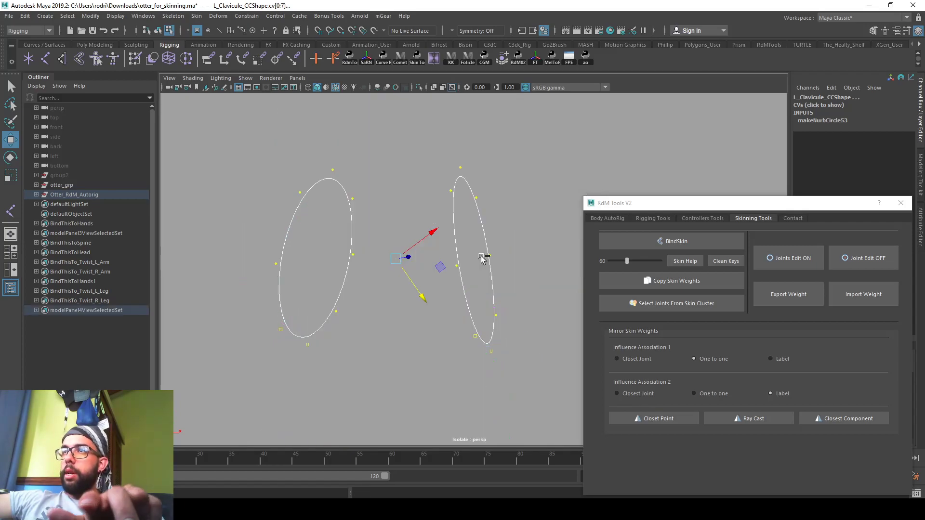
left_click(463, 179)
left_click(334, 170, "shift")
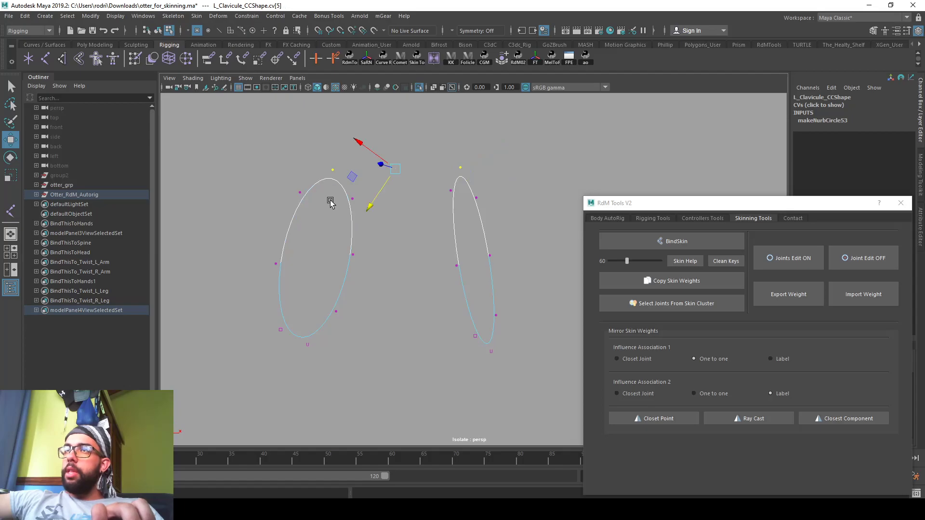
left_click(309, 345, "shift")
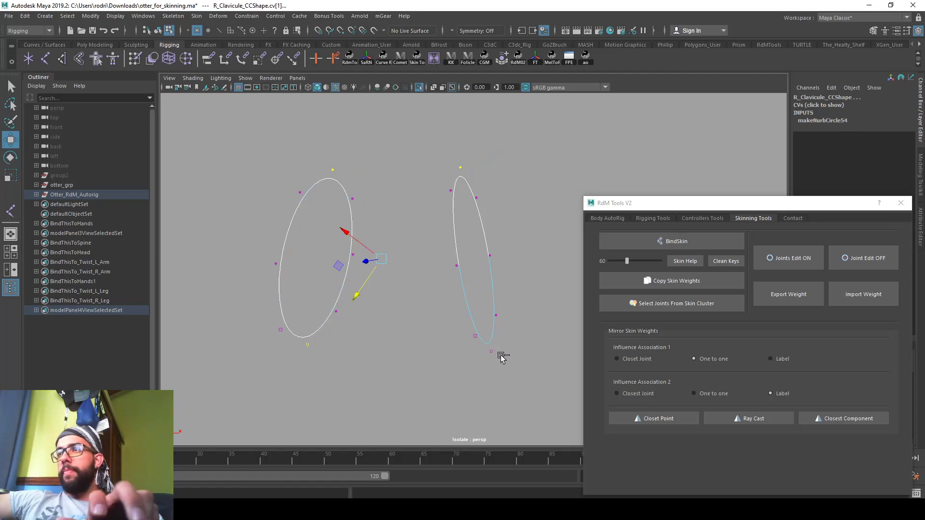
left_click_drag(481, 346, 480, 345, "shift")
key("ctrl+1")
key("r")
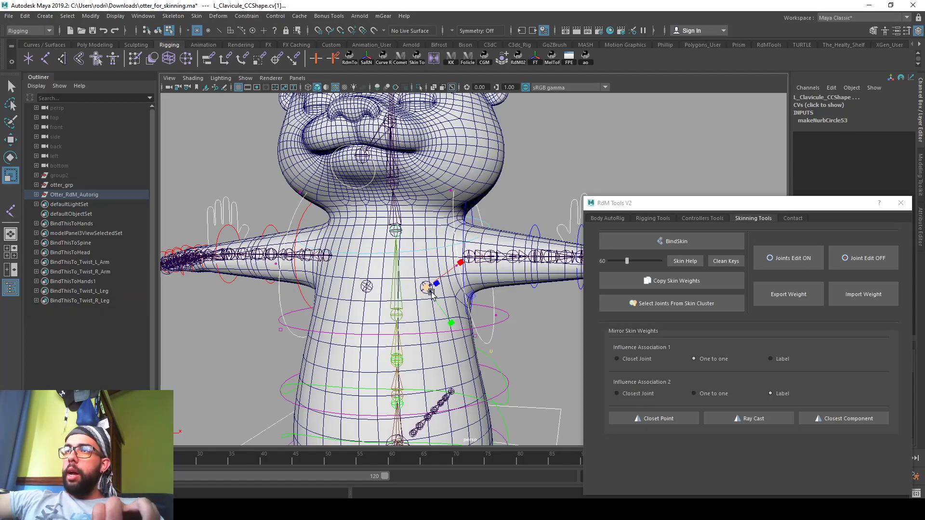
left_click_drag(438, 288, 448, 288)
key("w")
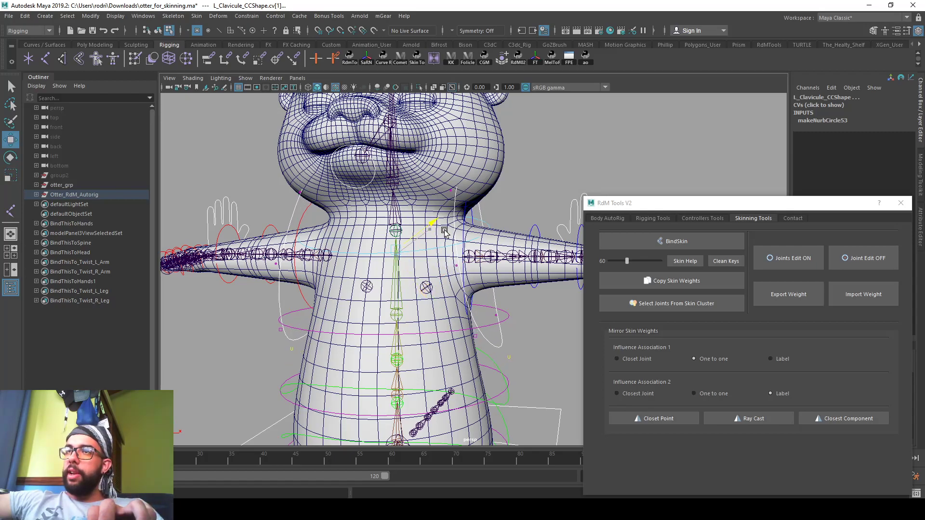
Step: Finish reshaping the clavicle curves by returning to object mode and clearing the selection
left_click_drag(441, 244, 456, 236, "alt")
right_click_drag(480, 202, 450, 206, "ctrl")
key("r")
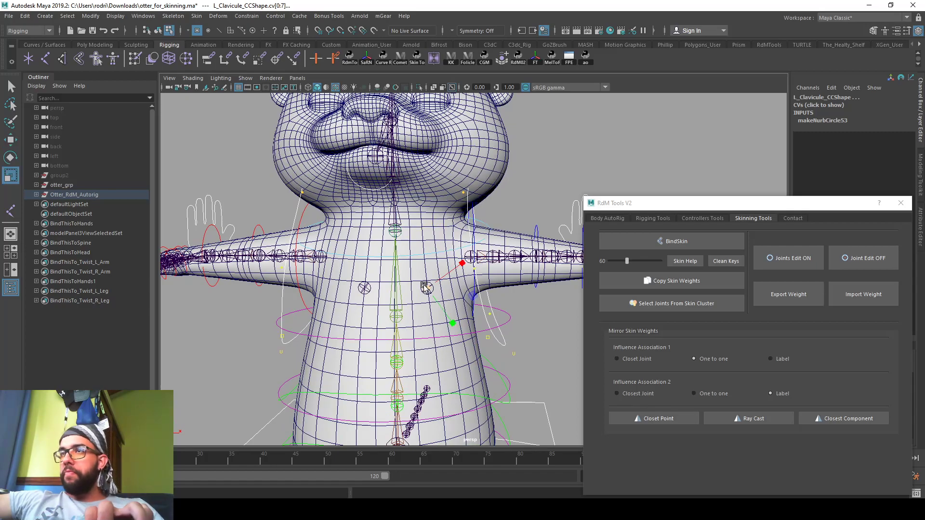
left_click_drag(406, 288, 446, 283, "alt")
right_click_drag(481, 211, 554, 174)
left_click(554, 174)
left_click_drag(554, 174, 516, 219, "alt")
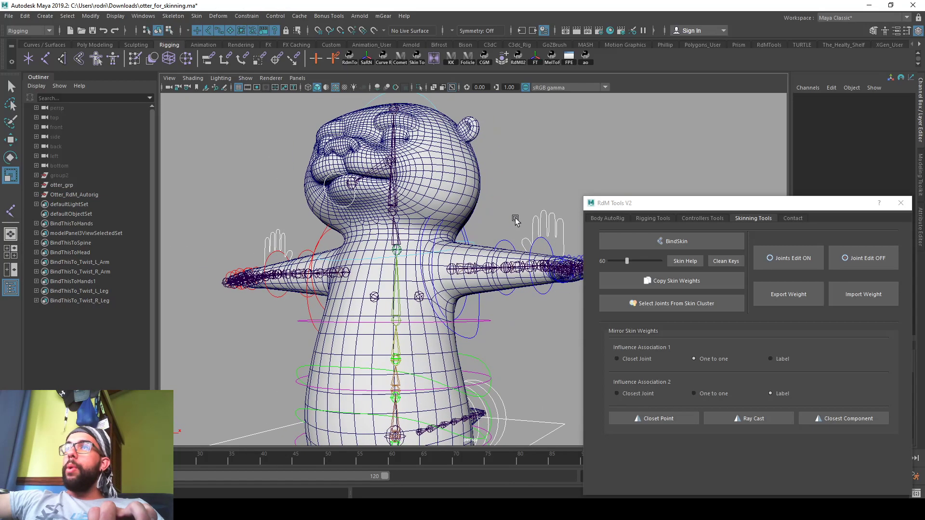
Step: Close the RdM Tools window and start the Paint Skin Weights Tool on the otter body mesh
left_click(900, 204)
left_click_drag(518, 147, 553, 166, "alt")
left_click(483, 182)
right_click_drag(485, 182, 446, 155)
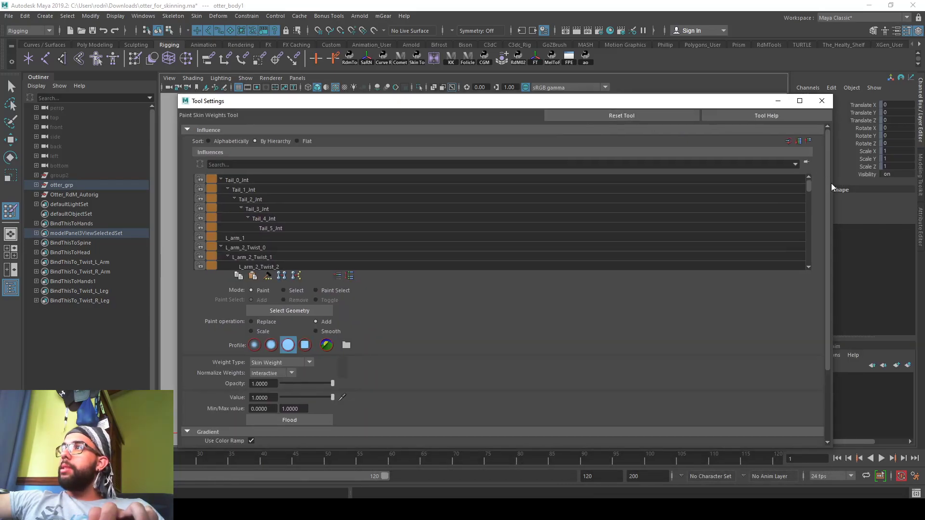
Step: Narrow the Tool Settings window and place it beside the otter, keeping the Paint Skin Weights Tool active
left_click_drag(831, 183, 460, 188)
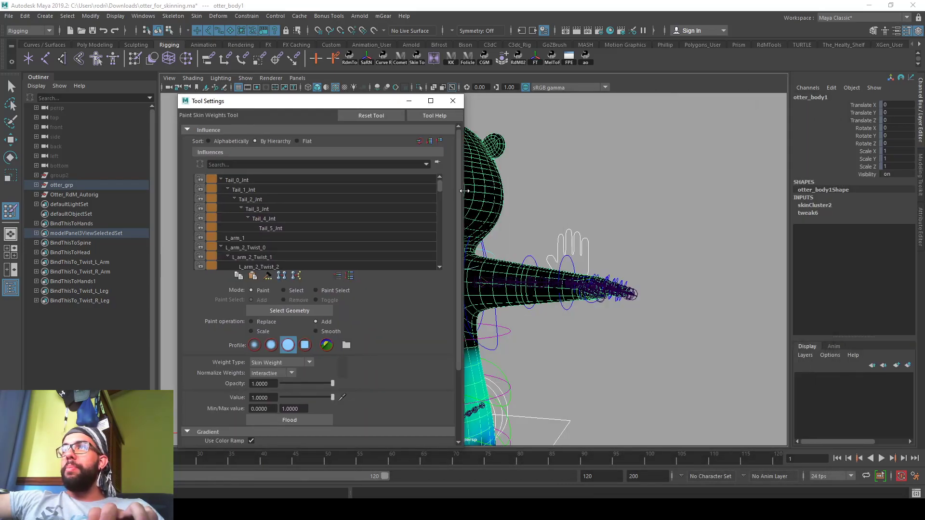
left_click_drag(351, 98, 771, 124)
left_click_drag(423, 226, 405, 241, "alt")
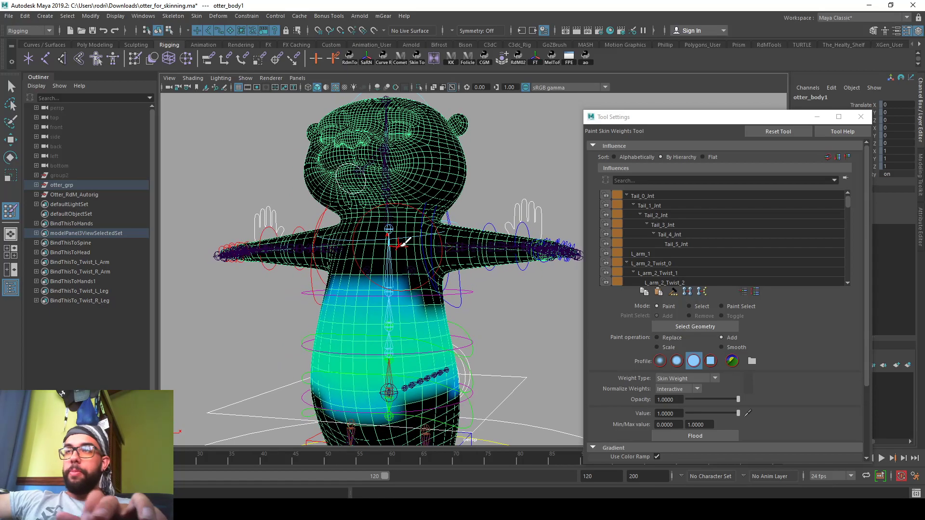
key("w")
right_click_drag(433, 167, 381, 149)
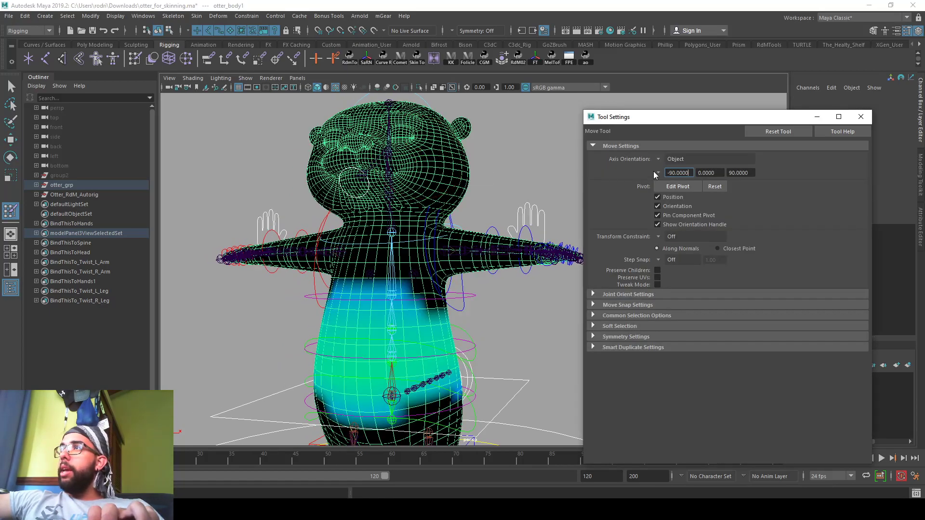
Step: Choose the Head_Start_JJ influence and paint its weight over the face with the Add operation at value 1
scroll(673, 216, "down", 2)
scroll(672, 216, "down", 10)
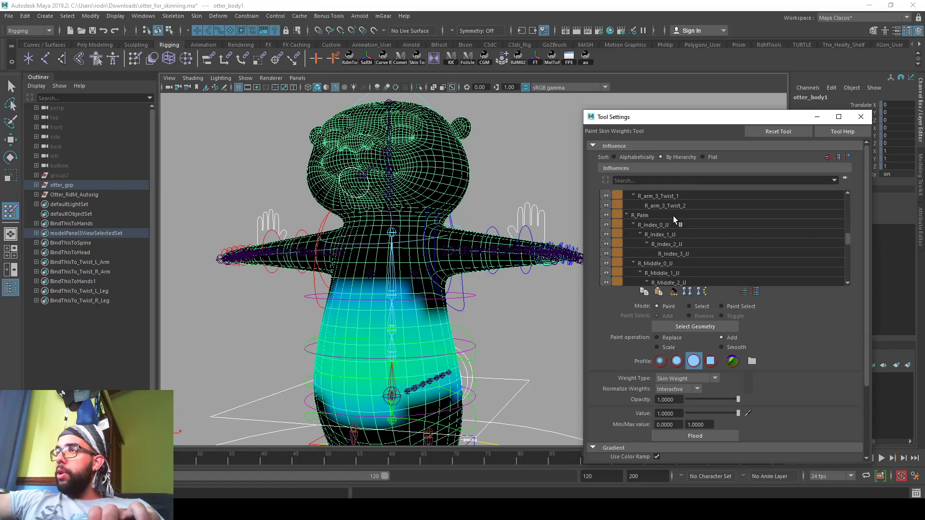
scroll(672, 216, "down", 2)
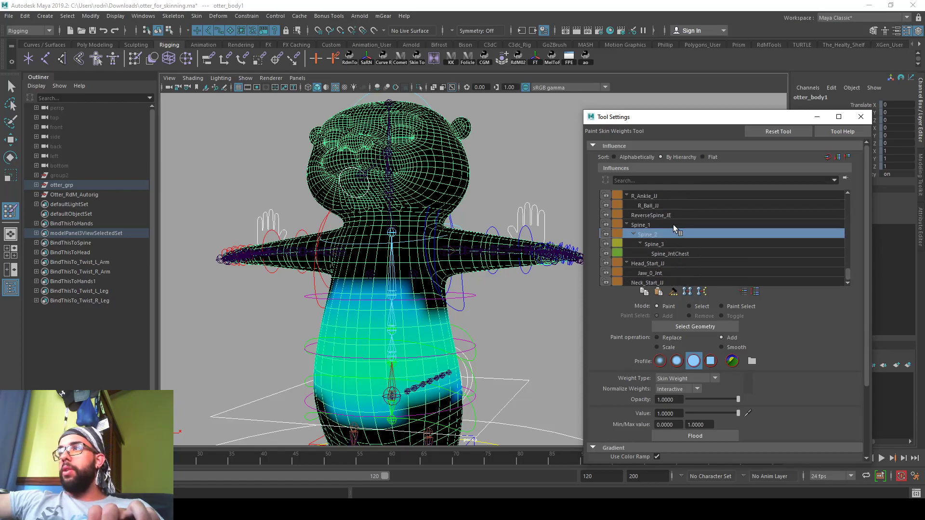
left_click(663, 263)
scroll(449, 232, "up", 5)
left_click_drag(449, 232, 431, 237, "alt")
left_click_drag(432, 160, 443, 192)
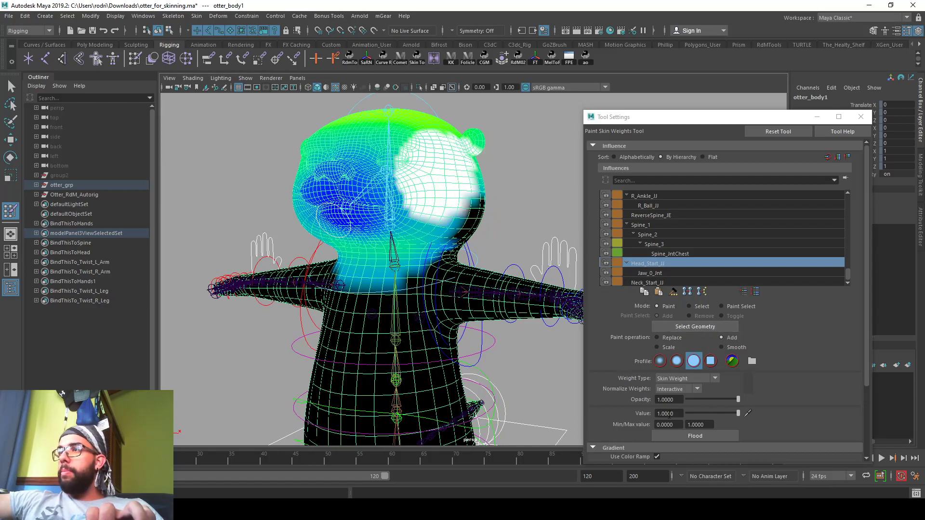
mouse_move(436, 127)
left_mouse_down()
mouse_move(376, 202)
mouse_move(347, 159)
left_mouse_up()
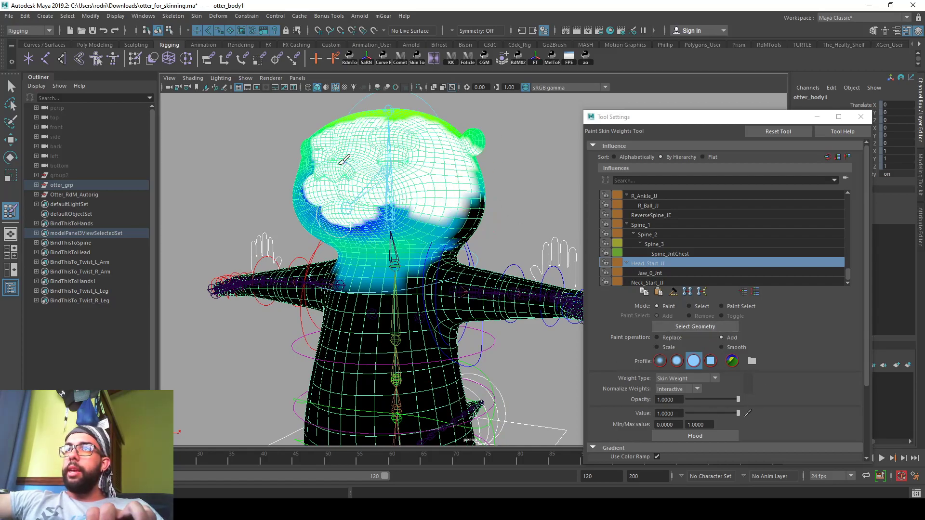
Step: Switch the paint operation to Replace and paint full Head_Start_JJ weight over the face, ear and crown
left_click(681, 338)
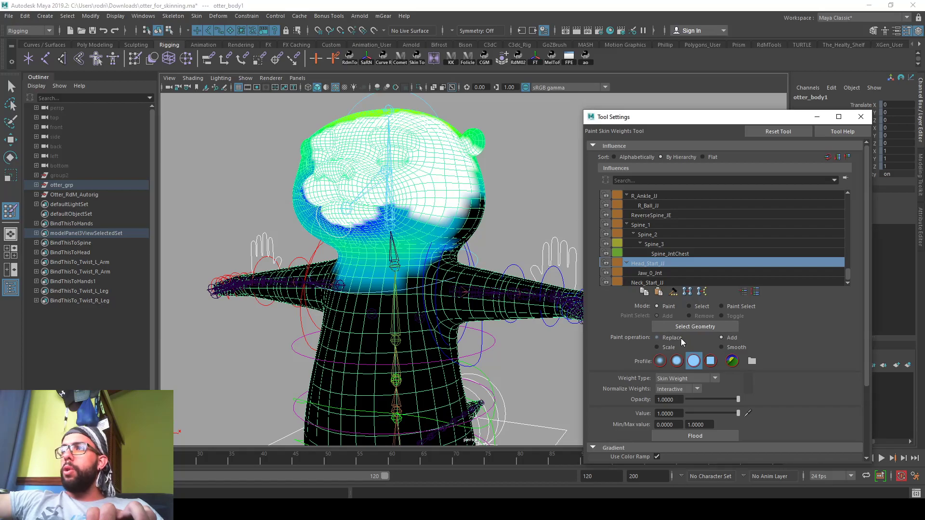
mouse_move(460, 149)
left_mouse_down()
mouse_move(426, 203)
mouse_move(360, 189)
left_mouse_up()
left_click_drag(463, 154, 479, 131, "alt")
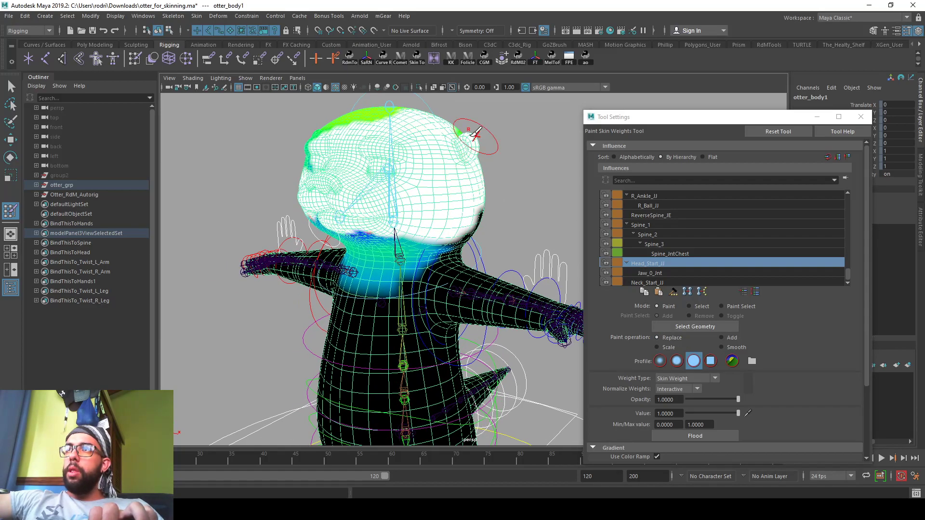
mouse_move(387, 108)
left_mouse_down()
mouse_move(304, 133)
mouse_move(318, 153)
left_mouse_up()
left_click_drag(339, 153, 407, 153, "alt")
mouse_move(319, 137)
left_mouse_down()
mouse_move(354, 110)
mouse_move(312, 131)
left_mouse_up()
Step: Paint full Head_Start_JJ weight around the back, sides and lower edge of the head down to the neck
mouse_move(369, 117)
left_mouse_down("alt")
mouse_move(368, 157)
mouse_move(448, 131)
left_mouse_up("alt")
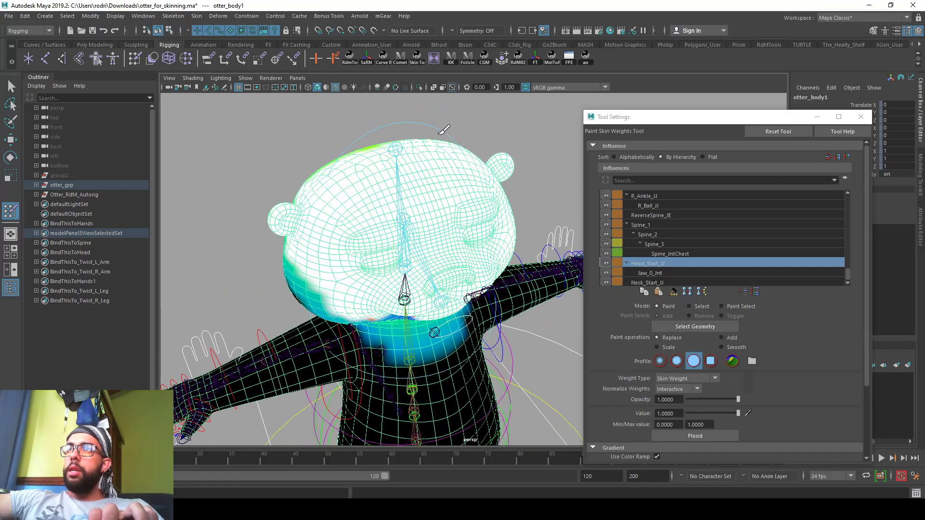
mouse_move(477, 188)
left_mouse_down("alt")
mouse_move(479, 202)
mouse_move(503, 188)
mouse_move(387, 234)
mouse_move(441, 262)
mouse_move(544, 203)
left_mouse_up("alt")
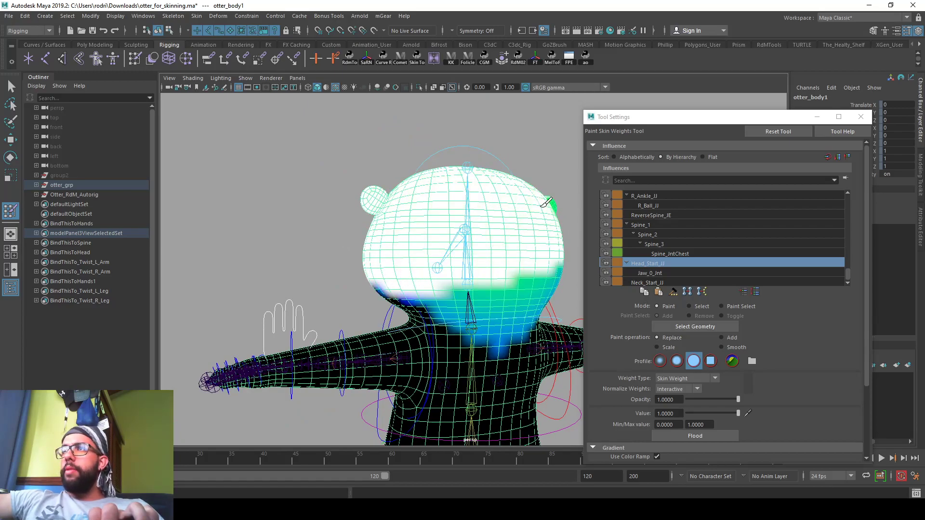
mouse_move(352, 278)
left_mouse_down()
mouse_move(573, 266)
mouse_move(484, 287)
mouse_move(397, 287)
mouse_move(472, 283)
mouse_move(444, 279)
mouse_move(495, 262)
mouse_move(363, 256)
mouse_move(292, 264)
mouse_move(520, 283)
left_mouse_up()
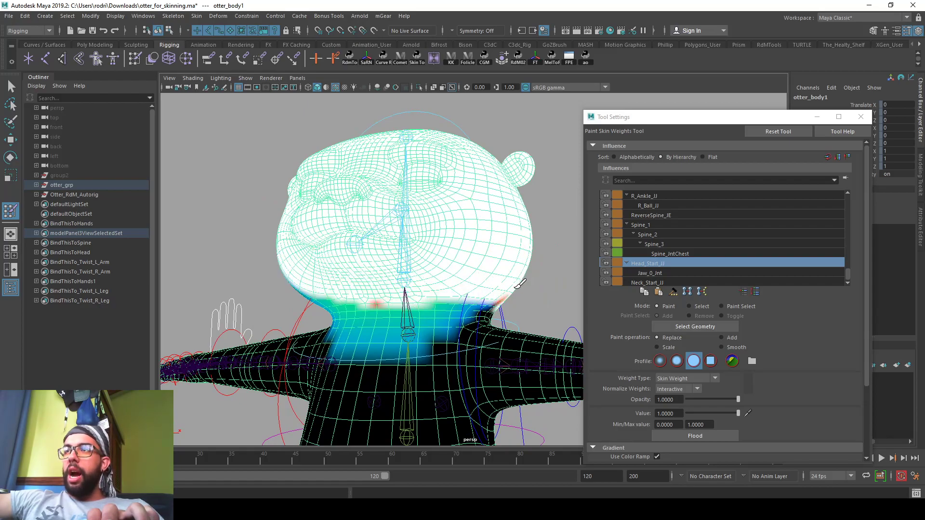
mouse_move(301, 278)
left_mouse_down("alt")
mouse_move(440, 223)
mouse_move(477, 227)
mouse_move(360, 229)
mouse_move(380, 202)
mouse_move(492, 201)
mouse_move(444, 202)
left_mouse_up("alt")
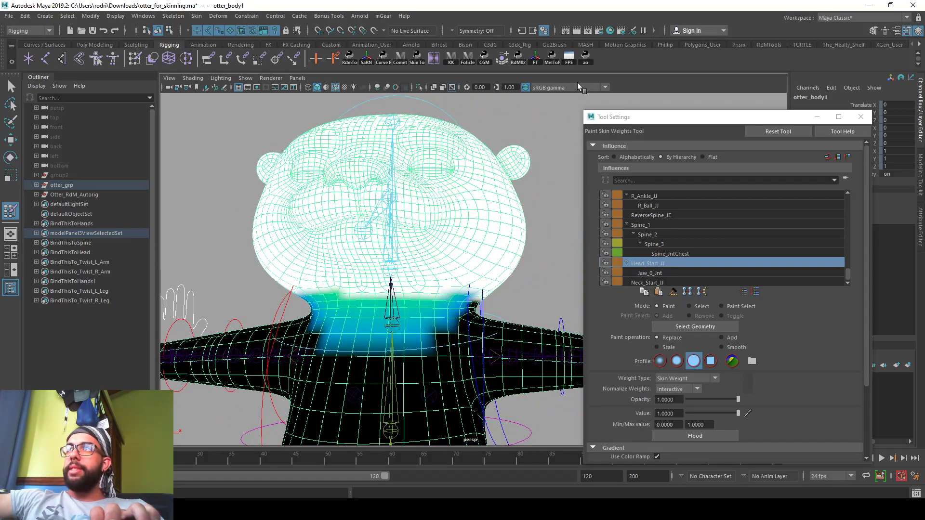
Step: Open RdM Tools V2 and bring up its skinning tools with the Mirror Skin Weights options, clear of the otter's head
left_click(519, 59)
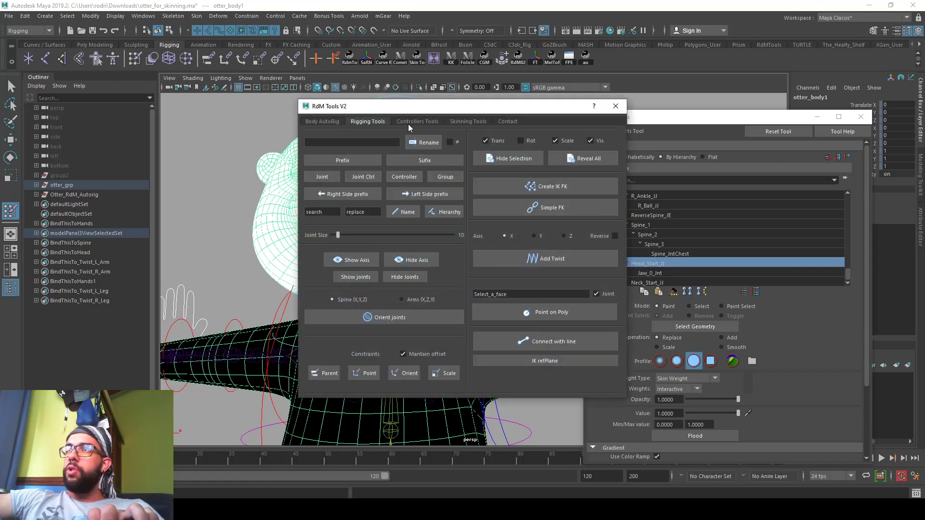
left_click(409, 123)
left_click_drag(440, 106, 638, 89)
left_click(676, 105)
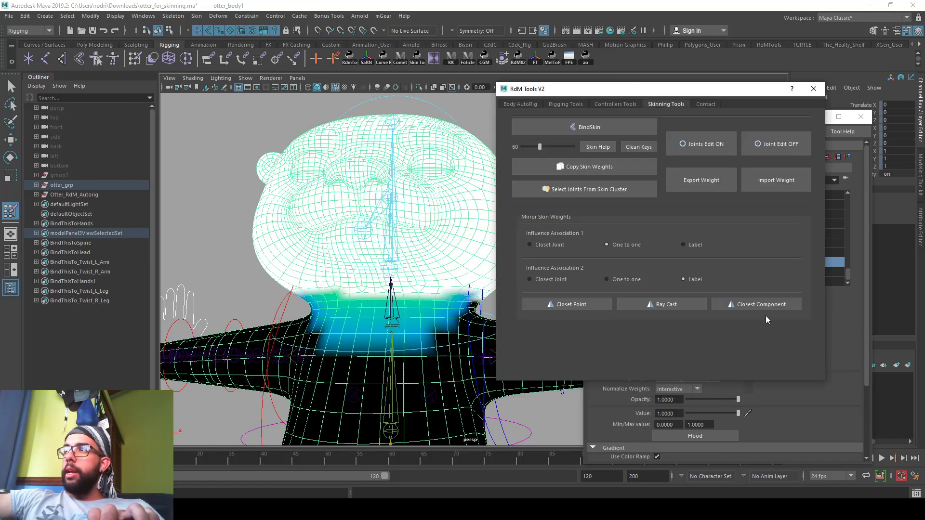
Step: Try painting a patch of Head_Start_JJ weight on one side of the chest and mirroring it with Closest Component
left_click_drag(372, 275, 301, 277, "alt")
middle_click_drag(356, 306, 291, 304, "alt")
left_click_drag(393, 360, 388, 333)
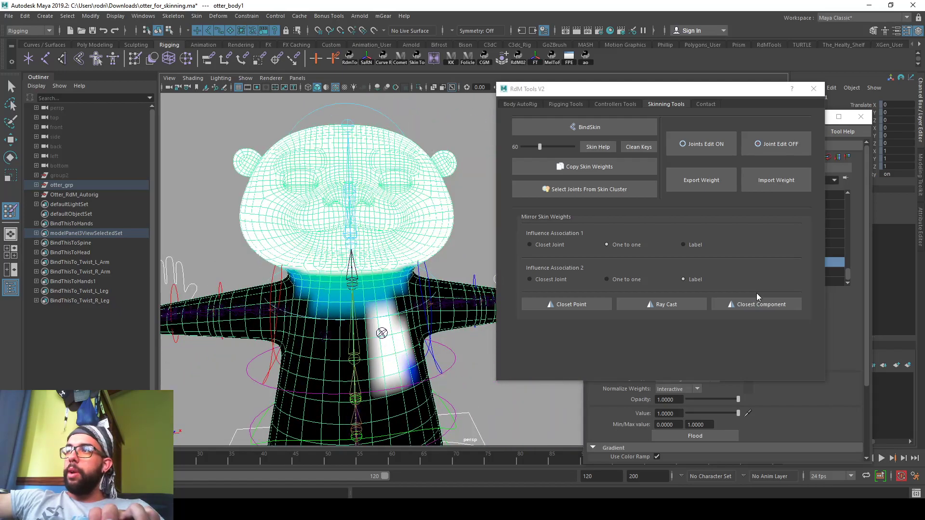
left_click(757, 303)
key("ctrl+z")
key("ctrl+z")
mouse_move(385, 275)
left_mouse_down("alt")
mouse_move(411, 297)
mouse_move(366, 283)
mouse_move(391, 271)
left_mouse_up("alt")
middle_click_drag(391, 270, 395, 283, "alt")
Step: Move the RdM Tools window out of the way and display the Spine_1 influence's weights on the torso
left_click_drag(671, 90, 924, 140)
left_click(671, 225)
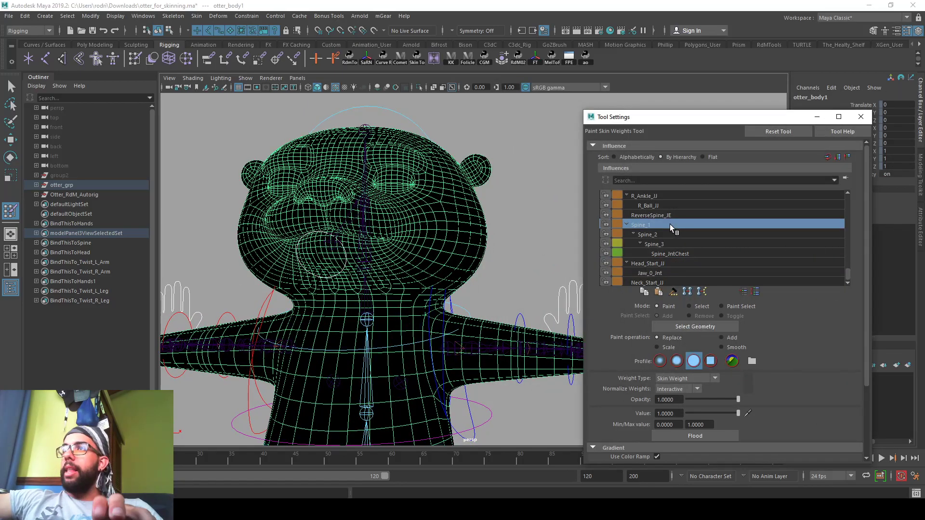
middle_click_drag(433, 424, 436, 274, "alt")
left_click_drag(432, 316, 426, 297, "alt")
middle_click_drag(414, 361, 419, 311, "alt")
left_click_drag(419, 312, 400, 334, "alt")
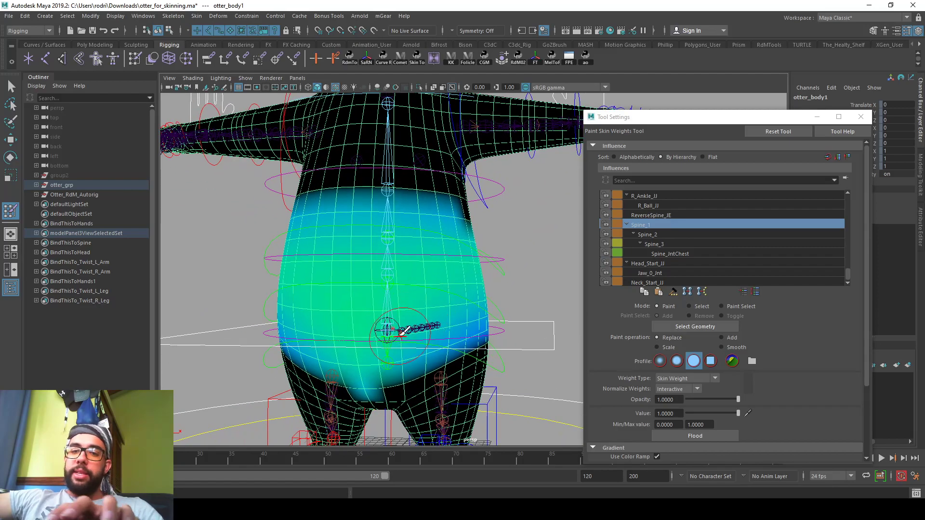
Step: Choose the ReverseSpine_JE influence and paint its full weight across the front of the hips with Replace at value 1
left_click(658, 215)
middle_click_drag(408, 282, 429, 257, "alt")
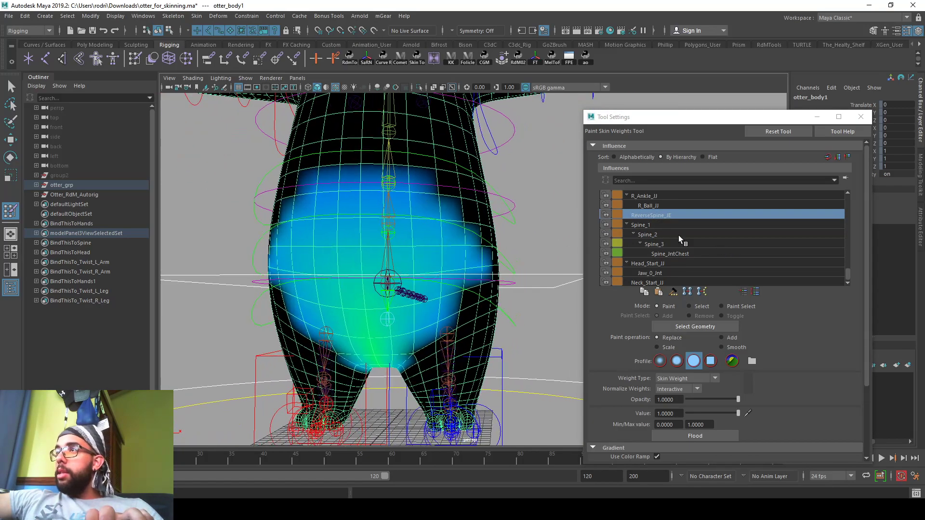
mouse_move(333, 325)
left_mouse_down()
mouse_move(453, 330)
mouse_move(499, 313)
mouse_move(381, 297)
mouse_move(278, 301)
mouse_move(348, 303)
left_mouse_up()
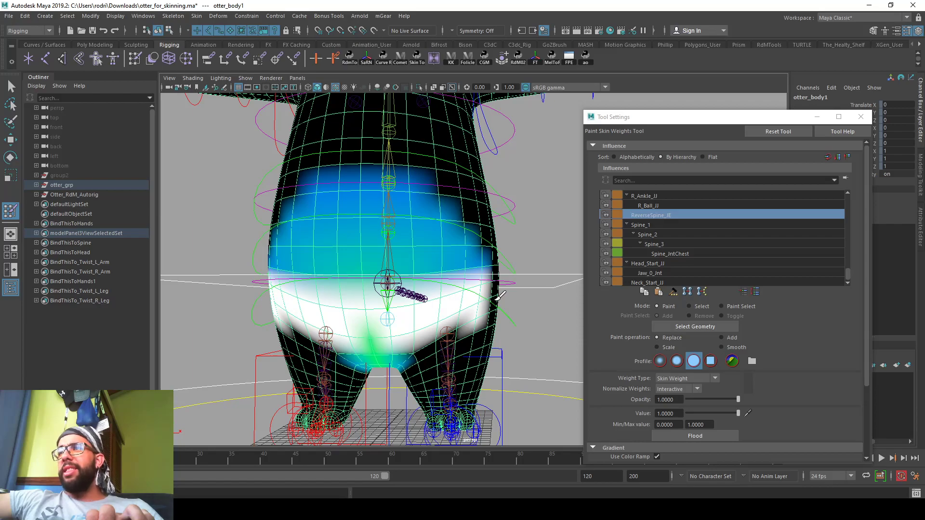
left_click_drag(499, 296, 506, 282)
mouse_move(368, 352)
left_mouse_down()
mouse_move(400, 327)
mouse_move(468, 314)
left_mouse_up()
Step: Paint full ReverseSpine_JE weight between the legs and around the side of the pelvis
left_click_drag(429, 354, 434, 321, "alt")
middle_click_drag(435, 321, 422, 331, "alt")
left_click_drag(421, 332, 391, 317, "alt")
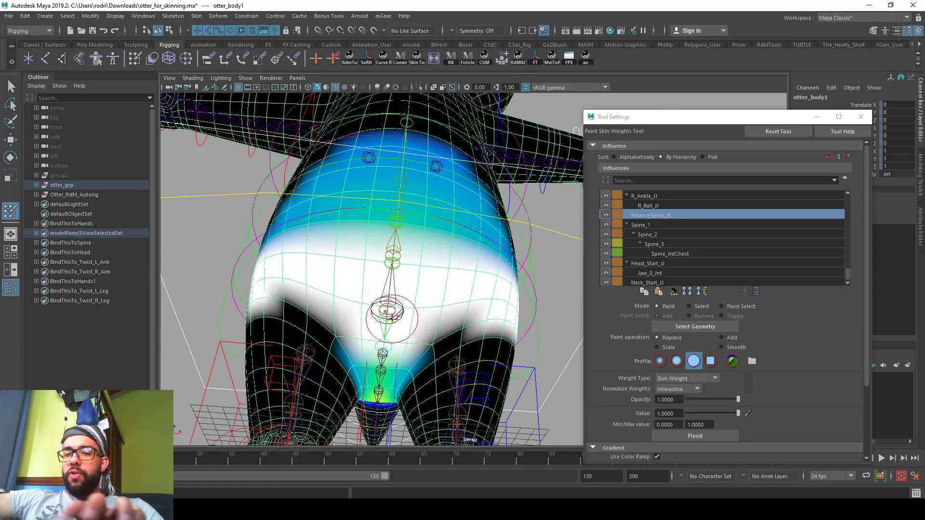
mouse_move(384, 353)
left_mouse_down()
mouse_move(378, 400)
mouse_move(424, 350)
mouse_move(488, 312)
mouse_move(494, 282)
mouse_move(349, 344)
mouse_move(388, 342)
left_mouse_up()
right_click_drag(389, 343, 332, 333, "alt")
mouse_move(331, 332)
left_mouse_down()
mouse_move(319, 317)
mouse_move(410, 320)
mouse_move(381, 357)
mouse_move(327, 361)
mouse_move(407, 363)
mouse_move(418, 335)
mouse_move(559, 298)
mouse_move(441, 314)
mouse_move(507, 310)
mouse_move(436, 338)
mouse_move(526, 314)
mouse_move(282, 374)
mouse_move(529, 305)
mouse_move(440, 295)
mouse_move(480, 275)
mouse_move(323, 279)
left_mouse_up()
left_click_drag(357, 347, 414, 317)
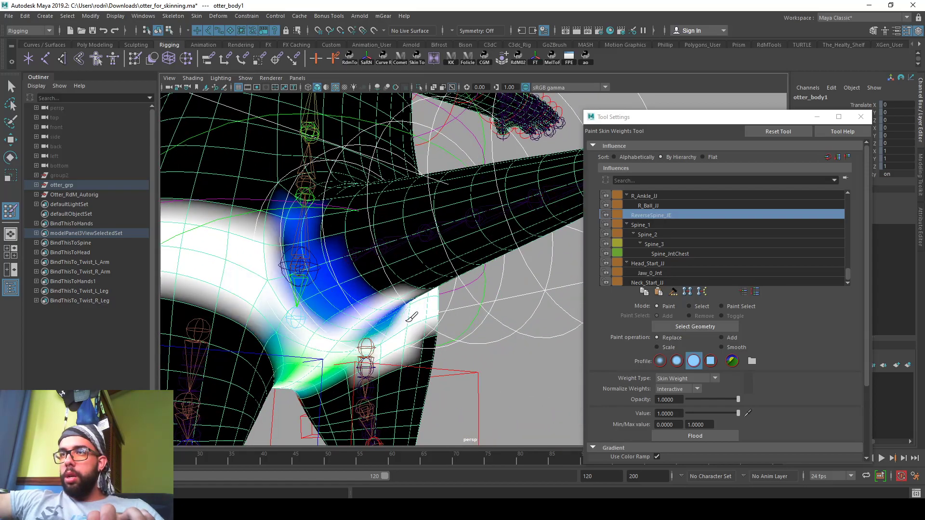
Step: Fill the rear hips, crotch and lower belly with full ReverseSpine_JE weight
left_click_drag(351, 348, 332, 308, "alt")
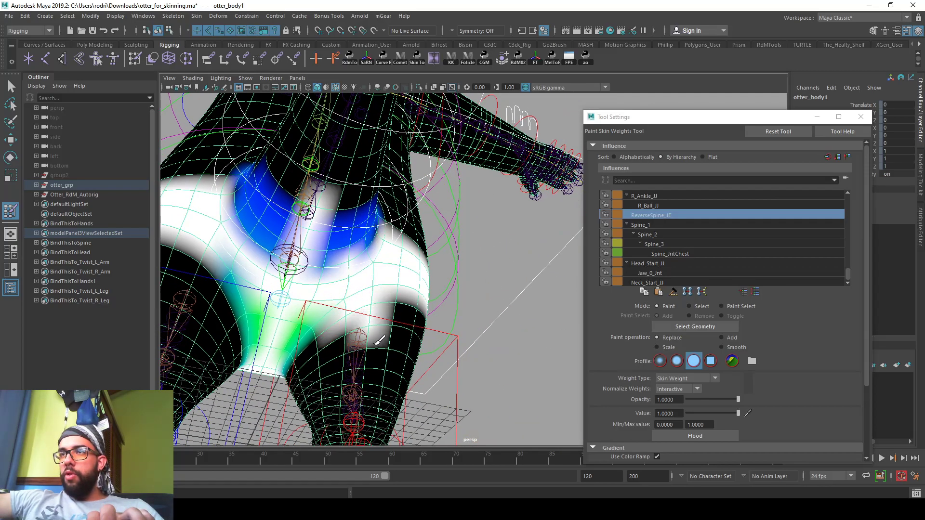
left_click_drag(403, 324, 442, 315, "alt")
mouse_move(433, 348)
left_mouse_down()
mouse_move(392, 263)
mouse_move(334, 281)
mouse_move(222, 259)
left_mouse_up()
scroll(335, 281, "up", 5)
mouse_move(394, 268)
left_mouse_down()
mouse_move(482, 272)
mouse_move(313, 278)
mouse_move(444, 284)
mouse_move(478, 299)
mouse_move(508, 273)
mouse_move(501, 262)
mouse_move(381, 273)
mouse_move(450, 313)
left_mouse_up()
left_click_drag(453, 365, 241, 393)
mouse_move(241, 393)
left_mouse_down("alt")
mouse_move(330, 388)
mouse_move(361, 356)
left_mouse_up("alt")
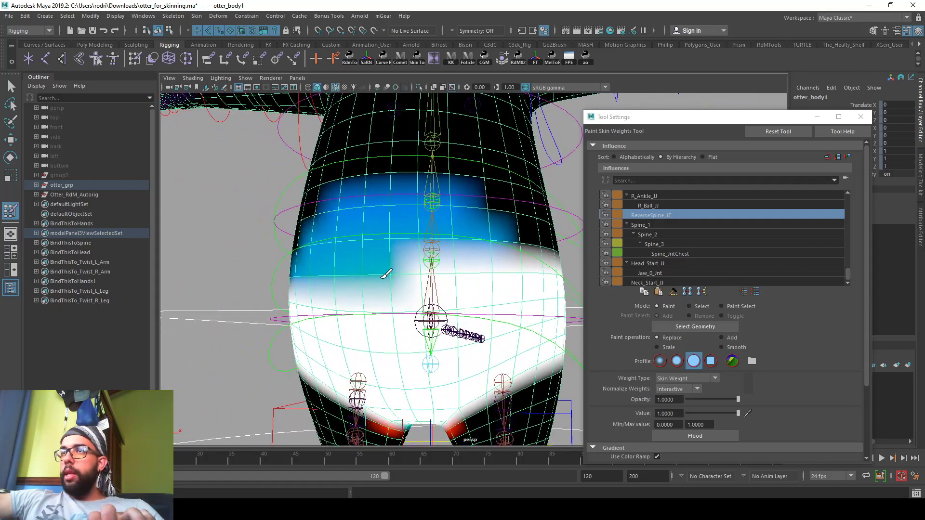
Step: Choose the Spine_1 influence and paint a full-weight band around the lower belly just above the hips
left_click(728, 225)
mouse_move(450, 243)
left_mouse_down("alt")
mouse_move(283, 310)
mouse_move(312, 304)
left_mouse_up("alt")
mouse_move(318, 351)
left_mouse_down()
mouse_move(408, 336)
mouse_move(483, 345)
mouse_move(310, 280)
mouse_move(328, 338)
mouse_move(429, 324)
mouse_move(299, 322)
mouse_move(416, 320)
left_mouse_up()
mouse_move(283, 326)
left_mouse_down("alt")
mouse_move(244, 334)
mouse_move(392, 368)
left_mouse_up("alt")
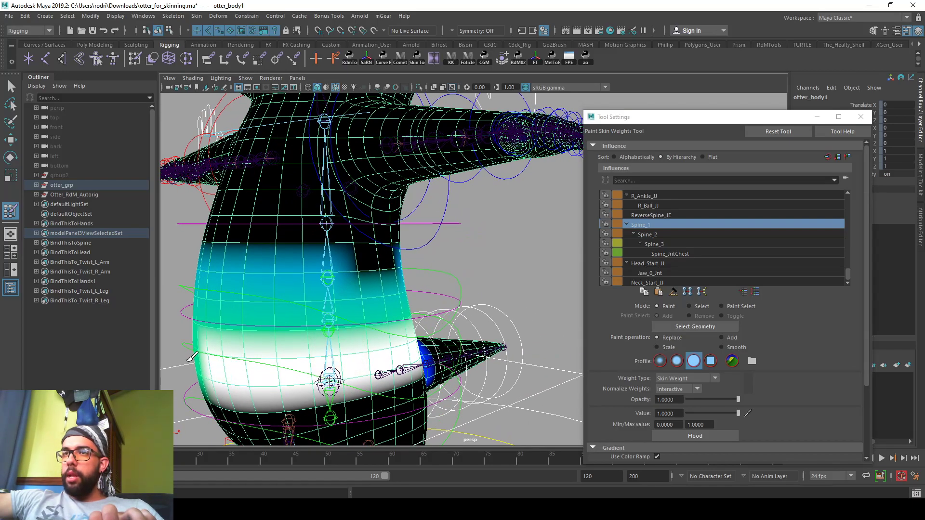
mouse_move(217, 356)
left_mouse_down("alt")
mouse_move(337, 337)
mouse_move(436, 303)
mouse_move(260, 300)
left_mouse_up("alt")
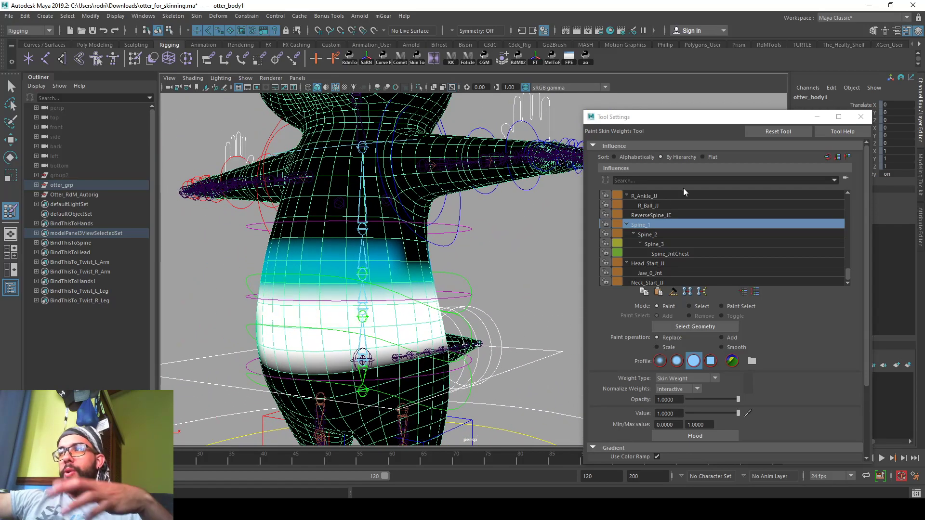
Step: Choose the Spine_2 influence and paint a full-weight band around the middle of the torso above the Spine_1 band
left_click(663, 235)
mouse_move(337, 251)
left_mouse_down("alt")
mouse_move(343, 259)
mouse_move(322, 286)
mouse_move(394, 307)
left_mouse_up("alt")
mouse_move(325, 304)
left_mouse_down()
mouse_move(322, 295)
mouse_move(491, 290)
mouse_move(410, 289)
mouse_move(484, 281)
mouse_move(433, 268)
mouse_move(526, 270)
left_mouse_up()
mouse_move(455, 284)
left_mouse_down("alt")
mouse_move(481, 275)
mouse_move(439, 266)
left_mouse_up("alt")
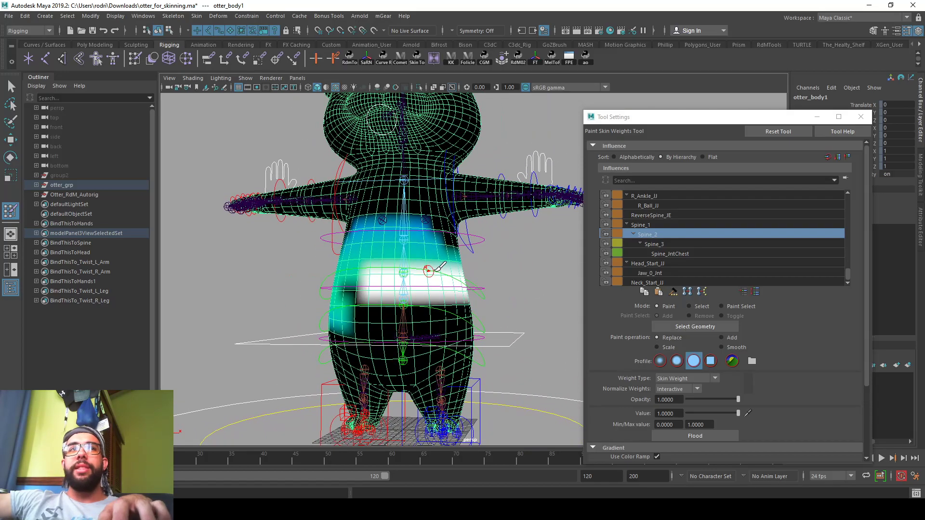
Step: Choose the Spine_3 influence and paint a full-weight band around the torso below the armpits, including the back
left_click(672, 245)
scroll(472, 305, "up", 4)
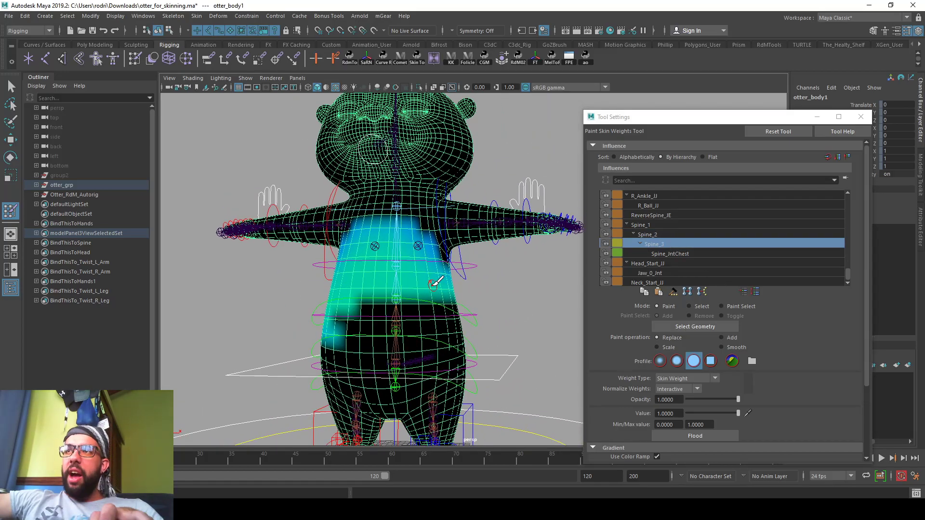
mouse_move(402, 289)
left_mouse_down()
mouse_move(329, 284)
mouse_move(452, 276)
mouse_move(463, 290)
mouse_move(449, 312)
mouse_move(486, 304)
mouse_move(417, 315)
mouse_move(537, 322)
left_mouse_up()
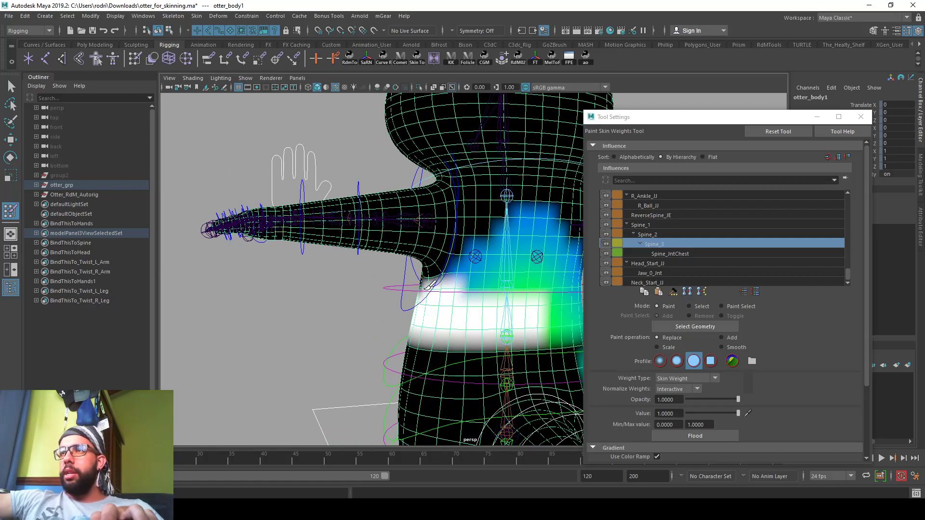
left_click_drag(522, 291, 503, 295, "alt")
mouse_move(284, 295)
left_mouse_down()
mouse_move(280, 285)
mouse_move(275, 300)
mouse_move(332, 291)
left_mouse_up()
left_click(340, 277)
left_click(340, 258)
mouse_move(340, 258)
left_mouse_down()
mouse_move(318, 270)
mouse_move(308, 251)
mouse_move(270, 262)
mouse_move(278, 258)
left_mouse_up()
mouse_move(388, 160)
left_mouse_down("alt")
mouse_move(321, 207)
mouse_move(415, 294)
mouse_move(467, 288)
mouse_move(423, 332)
left_mouse_up("alt")
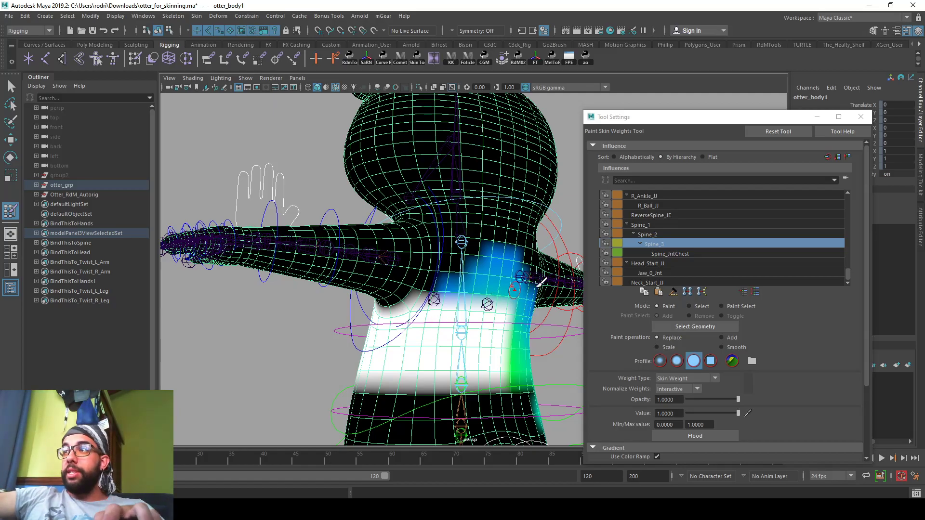
Step: Choose the Spine_IntChest influence and paint its full weight over the upper chest and back between the shoulders and neck
left_click(687, 255)
left_click_drag(353, 247, 586, 275, "alt")
mouse_move(411, 268)
left_mouse_down("alt")
mouse_move(511, 270)
mouse_move(430, 257)
mouse_move(503, 181)
left_mouse_up("alt")
mouse_move(483, 223)
left_mouse_down()
mouse_move(462, 289)
mouse_move(380, 261)
mouse_move(457, 226)
mouse_move(470, 183)
mouse_move(483, 175)
mouse_move(434, 207)
mouse_move(409, 197)
mouse_move(352, 212)
mouse_move(422, 258)
mouse_move(338, 217)
mouse_move(331, 227)
mouse_move(322, 194)
mouse_move(289, 234)
mouse_move(378, 283)
mouse_move(324, 264)
mouse_move(442, 245)
mouse_move(246, 248)
mouse_move(380, 250)
left_mouse_up()
middle_click_drag(379, 250, 383, 275, "alt")
right_click_drag(383, 276, 423, 284, "alt")
left_click_drag(423, 284, 383, 272, "alt")
mouse_move(383, 272)
left_mouse_down()
mouse_move(407, 286)
mouse_move(411, 343)
mouse_move(426, 269)
mouse_move(496, 272)
mouse_move(455, 284)
mouse_move(452, 339)
mouse_move(468, 318)
left_mouse_up()
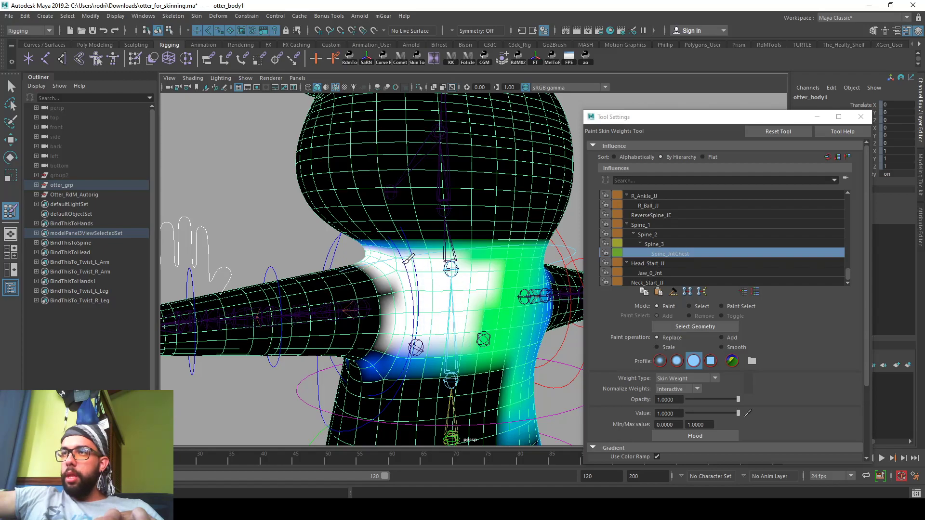
left_click_drag(408, 259, 425, 241, "alt")
Step: Return to the Spine_3 influence, extend its full weight across the torso below the armpits, and compare with Spine_IntChest
middle_click_drag(388, 363, 394, 398, "alt")
left_click(692, 245)
middle_click_drag(473, 355, 484, 302, "alt")
mouse_move(404, 345)
left_mouse_down()
mouse_move(466, 332)
mouse_move(524, 339)
mouse_move(450, 335)
mouse_move(554, 311)
left_mouse_up()
left_click(687, 255)
right_click_drag(448, 308, 418, 312, "alt")
mouse_move(417, 312)
left_mouse_down("alt")
mouse_move(395, 304)
mouse_move(426, 301)
left_mouse_up("alt")
Step: Fill the remaining front and right side of the chest band with full Spine_3 weight
left_click(668, 244)
mouse_move(387, 366)
left_mouse_down()
mouse_move(386, 318)
mouse_move(360, 341)
left_mouse_up()
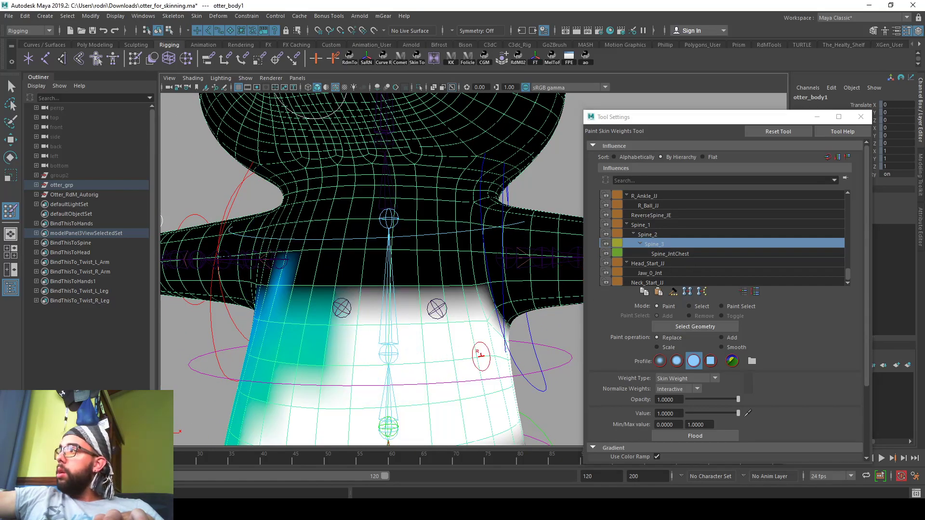
left_click_drag(294, 294, 251, 424)
right_click_drag(530, 320, 469, 316, "alt")
left_click_drag(373, 321, 369, 354)
middle_click_drag(580, 314, 522, 223, "alt")
right_click_drag(522, 223, 469, 229, "alt")
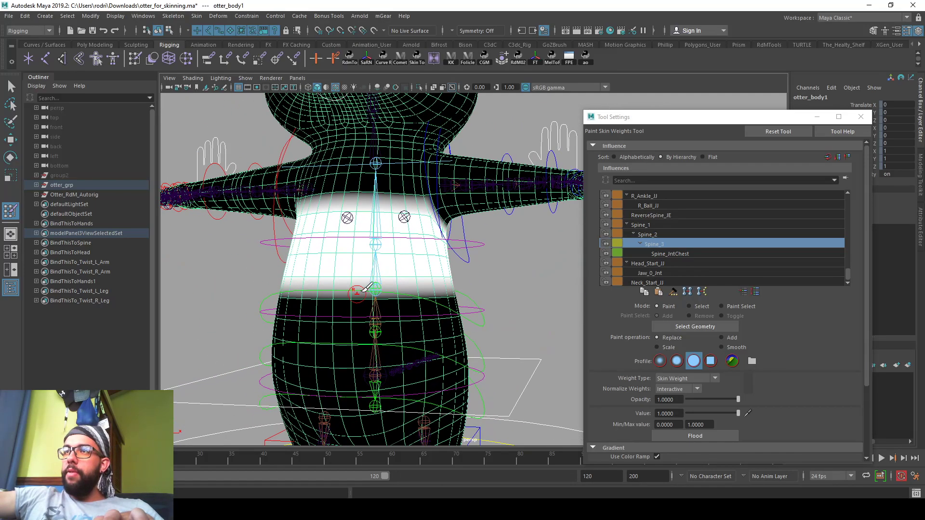
Step: Check the painted weights of Spine_2, Spine_1, Spine_3 and ReverseSpine_JE from several angles around the torso
left_click(658, 235)
left_click(689, 225)
left_click(687, 234)
left_click(679, 244)
left_click(657, 216)
middle_click_drag(452, 241, 450, 259, "alt")
right_click_drag(450, 260, 384, 272, "alt")
left_click_drag(384, 272, 264, 276, "alt")
middle_click_drag(367, 250, 356, 265, "alt")
right_click_drag(356, 266, 414, 307, "alt")
left_click_drag(384, 285, 440, 270, "alt")
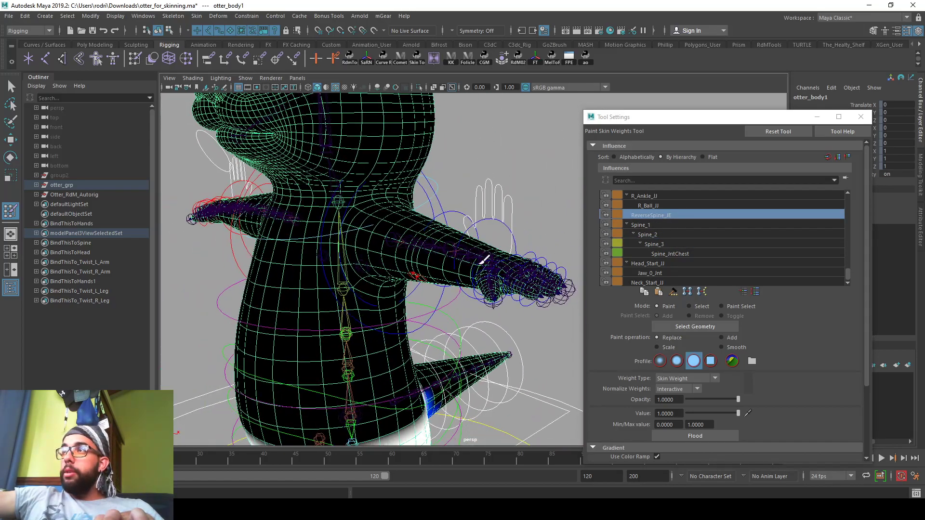
middle_click_drag(445, 217, 463, 206, "alt")
left_click_drag(463, 206, 510, 208, "alt")
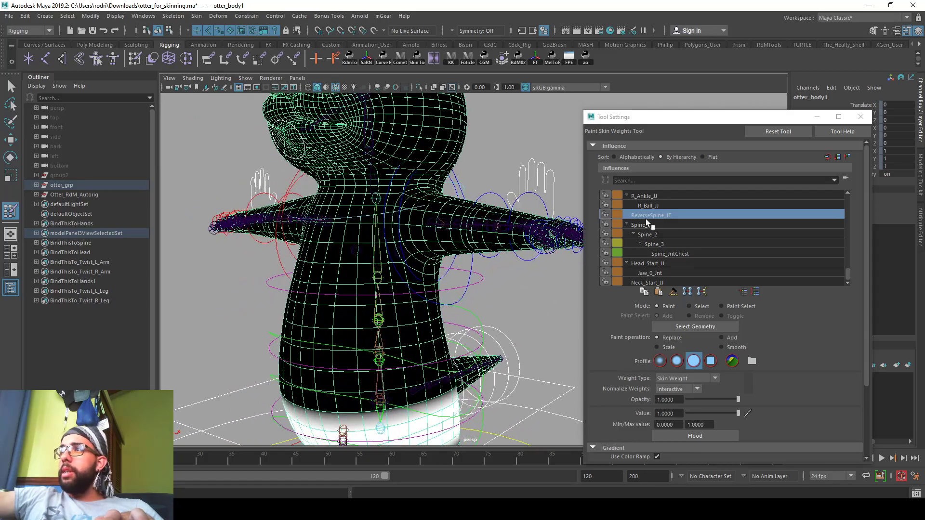
Step: Choose the Neck_Start_JJ influence and paint a full-weight ring around the neck, front and back
left_click(655, 283)
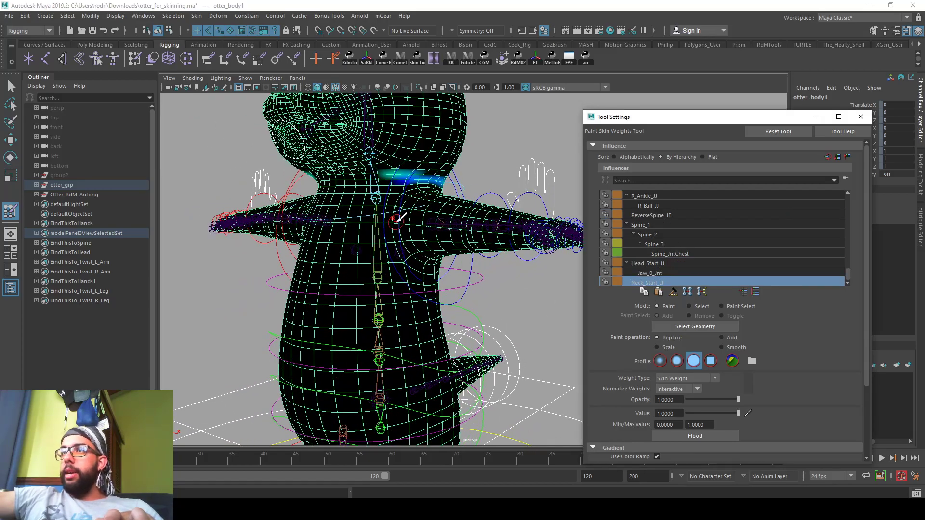
scroll(481, 260, "up", 3)
mouse_move(481, 260)
left_mouse_down("alt")
mouse_move(373, 201)
mouse_move(387, 187)
mouse_move(306, 182)
left_mouse_up("alt")
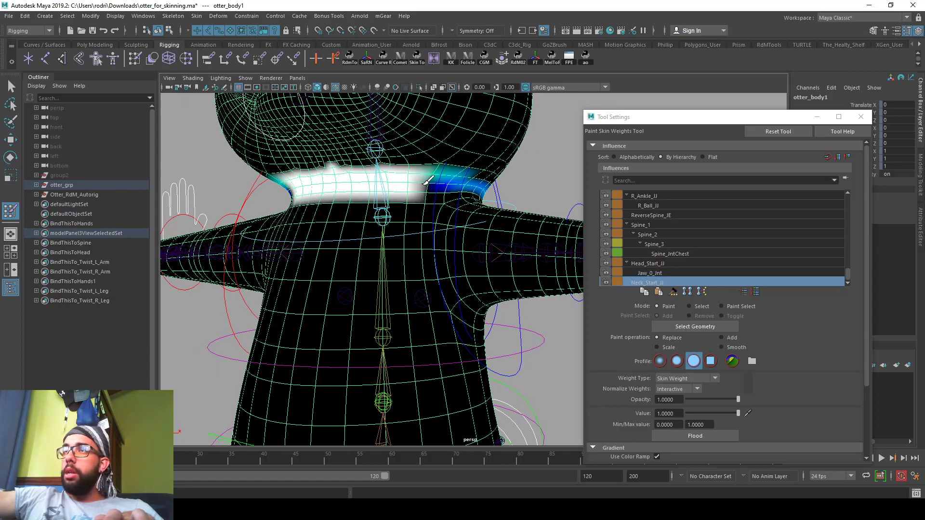
left_click_drag(422, 182, 477, 179)
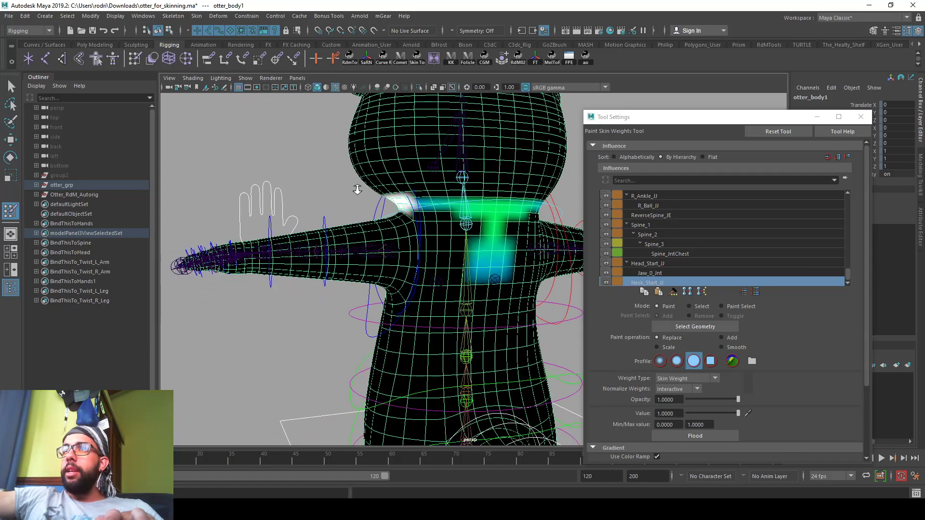
scroll(401, 250, "up", 5)
left_click_drag(359, 216, 510, 219)
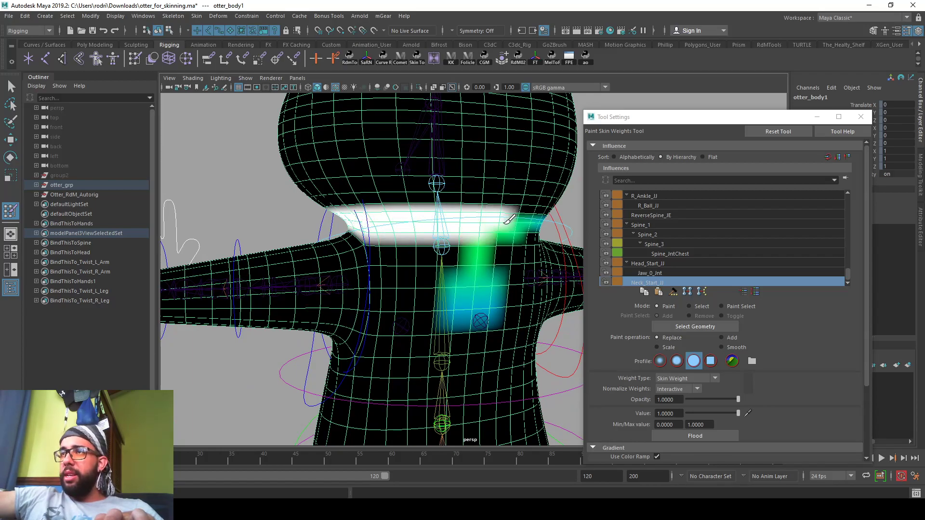
left_click_drag(471, 261, 443, 250, "alt")
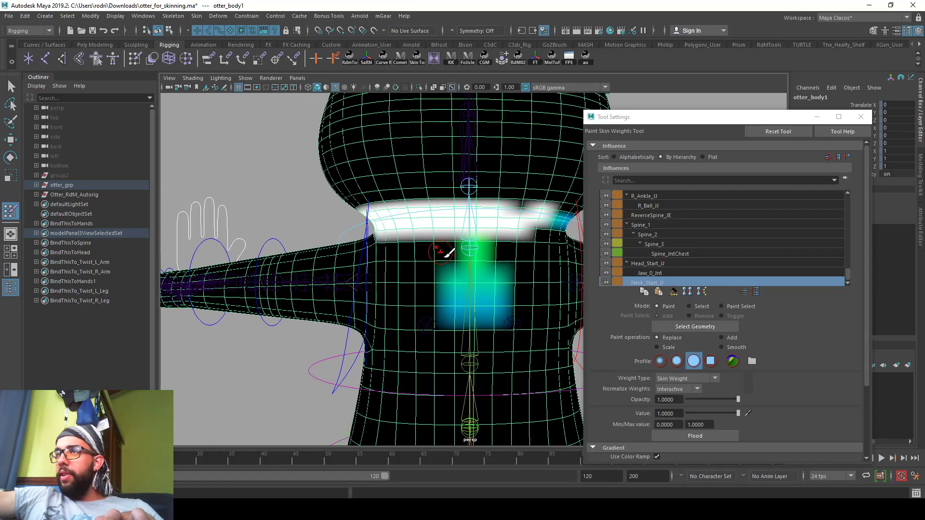
Step: Choose the Spine_IntChest influence and paint its full weight over the stray head and neck weights on the upper back
left_click(648, 261)
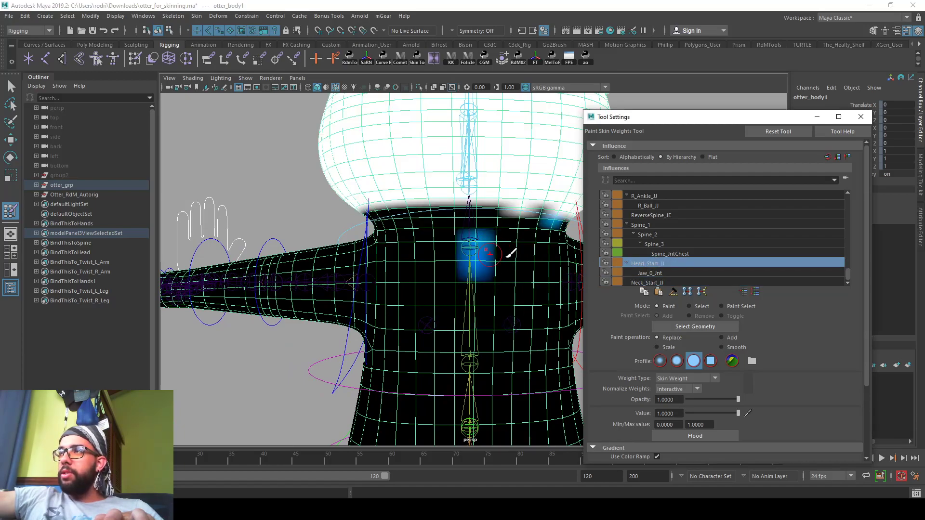
left_click(686, 253)
mouse_move(477, 260)
left_mouse_down()
mouse_move(475, 243)
mouse_move(497, 308)
mouse_move(444, 308)
left_mouse_up()
mouse_move(558, 300)
left_mouse_down("alt")
mouse_move(483, 258)
mouse_move(355, 262)
left_mouse_up("alt")
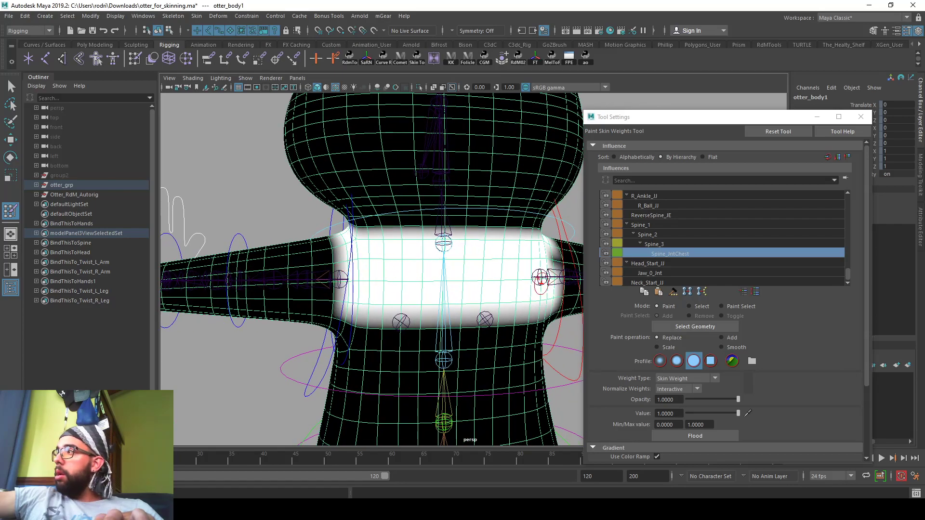
Step: Check the weights of Spine_3, Spine_2, Spine_1, Head_Start_JJ, Jaw_0_Jnt and Neck_Start_JJ around the body
left_click(651, 244)
left_click(661, 235)
left_click(661, 225)
left_click(658, 262)
left_click(649, 272)
left_click_drag(450, 258, 431, 253, "alt")
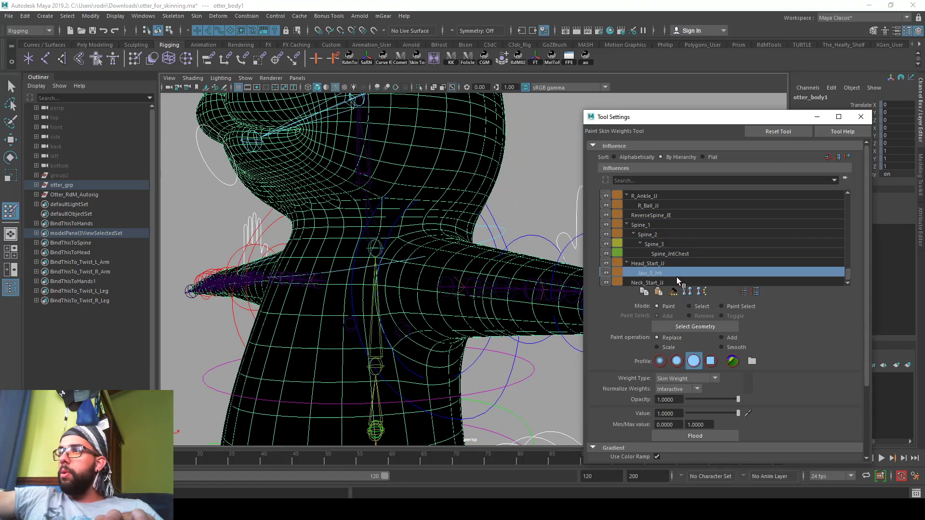
left_click_drag(413, 221, 424, 223, "alt")
left_click(645, 283)
left_click_drag(487, 260, 342, 256, "alt")
left_click_drag(342, 256, 554, 241, "alt")
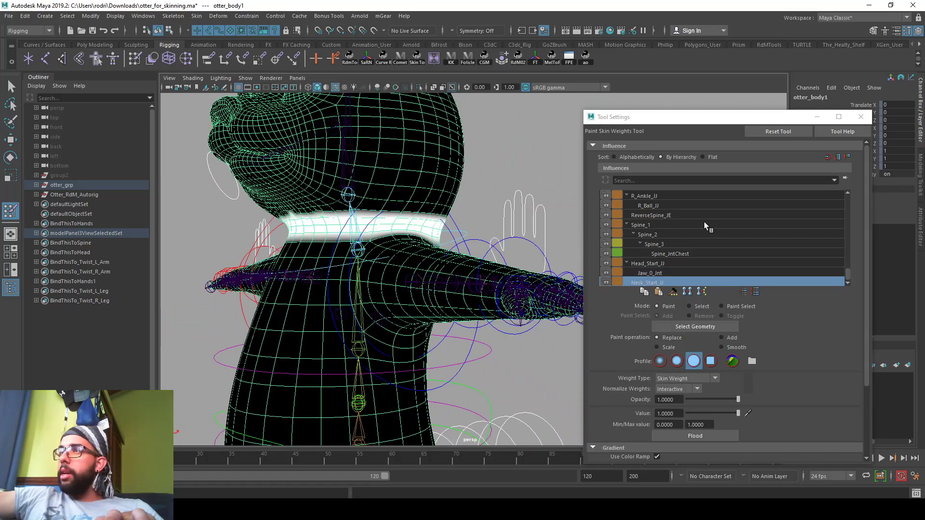
Step: Choose the L_arm_1 influence and paint its full weight over the inner front of the left shoulder
scroll(648, 222, "up", 6)
scroll(764, 247, "up", 8)
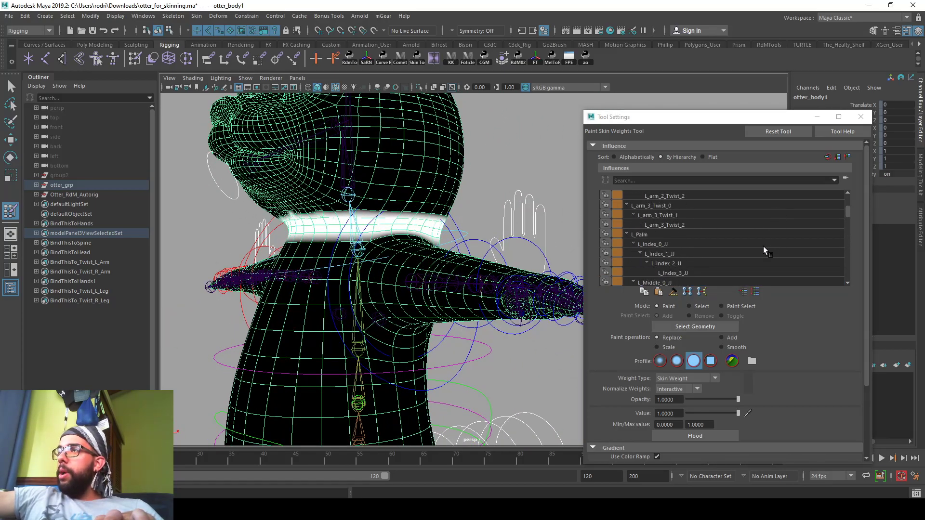
left_click(669, 235)
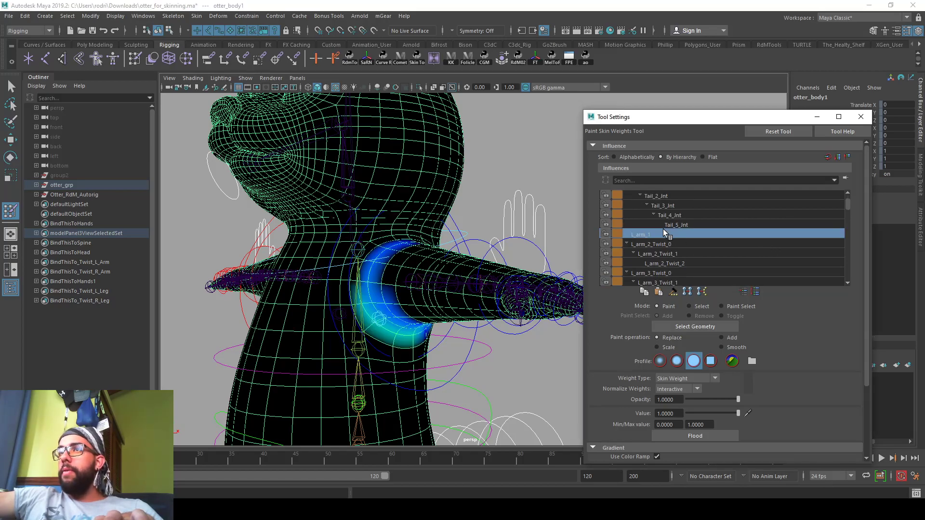
mouse_move(355, 238)
left_mouse_down("alt")
mouse_move(340, 233)
mouse_move(337, 251)
mouse_move(376, 217)
mouse_move(342, 255)
left_mouse_up("alt")
scroll(341, 233, "up", 4)
mouse_move(261, 333)
left_mouse_down()
mouse_move(343, 293)
mouse_move(286, 329)
left_mouse_up()
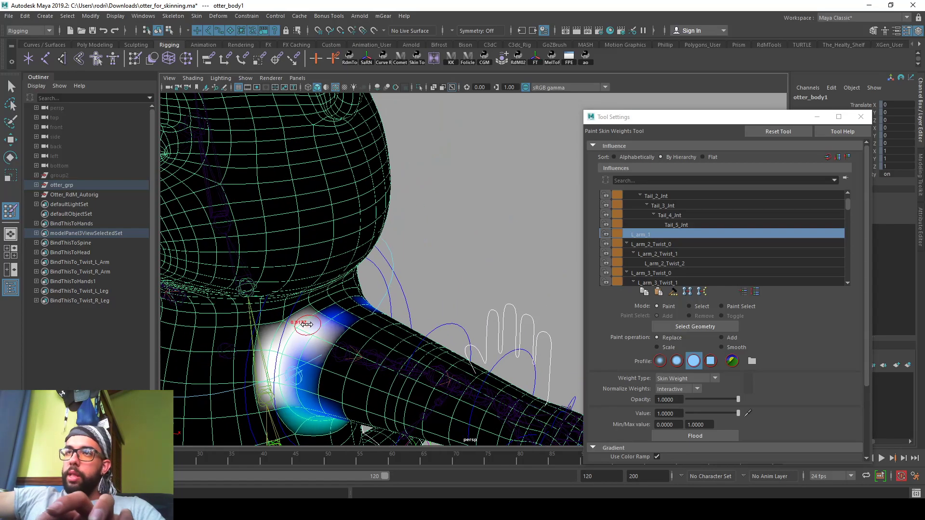
Step: Paint L_arm_1's full weight over the top and back of the left shoulder with the solid brush profile
scroll(708, 365, "down", 3)
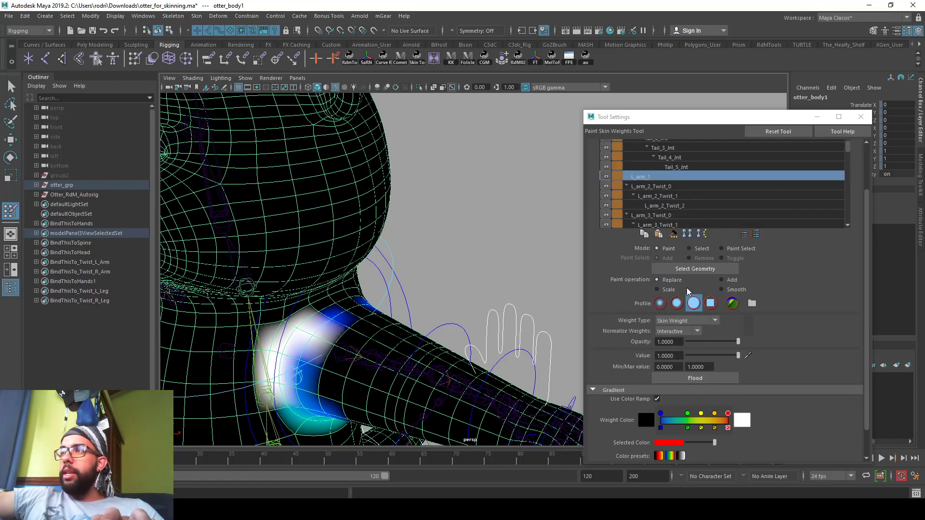
scroll(690, 285, "up", 3)
left_click(665, 364)
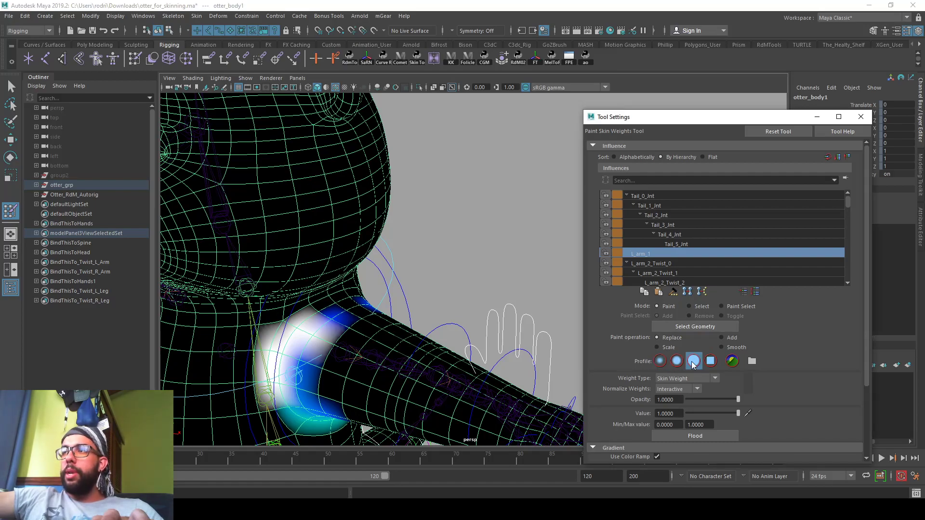
left_click_drag(476, 351, 513, 329, "alt")
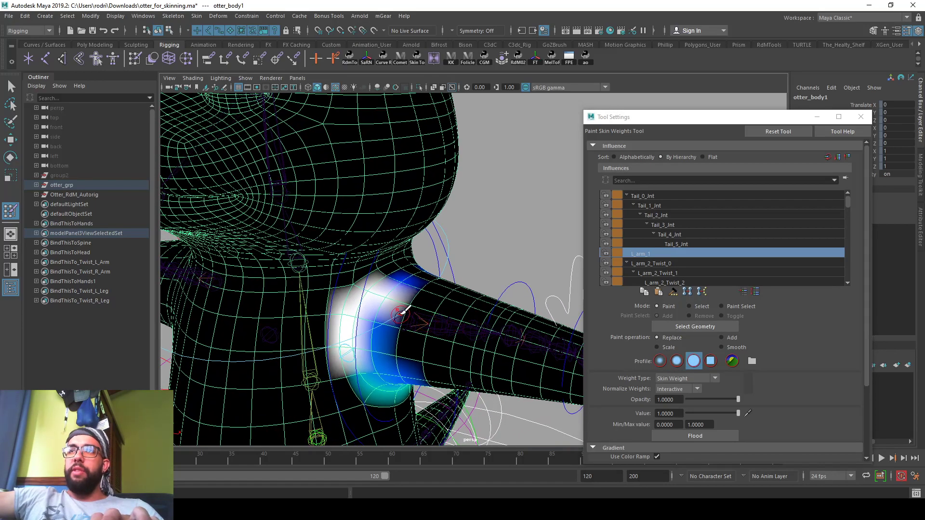
mouse_move(382, 290)
left_mouse_down()
mouse_move(400, 261)
mouse_move(343, 295)
mouse_move(289, 345)
mouse_move(277, 310)
mouse_move(288, 290)
mouse_move(312, 332)
mouse_move(346, 255)
left_mouse_up()
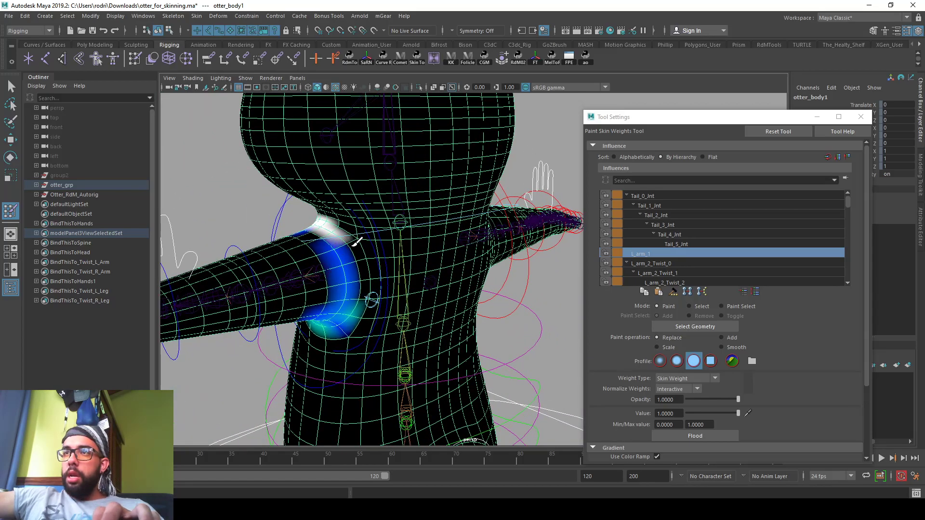
mouse_move(366, 253)
left_mouse_down()
mouse_move(361, 279)
mouse_move(388, 277)
mouse_move(400, 243)
mouse_move(360, 254)
left_mouse_up()
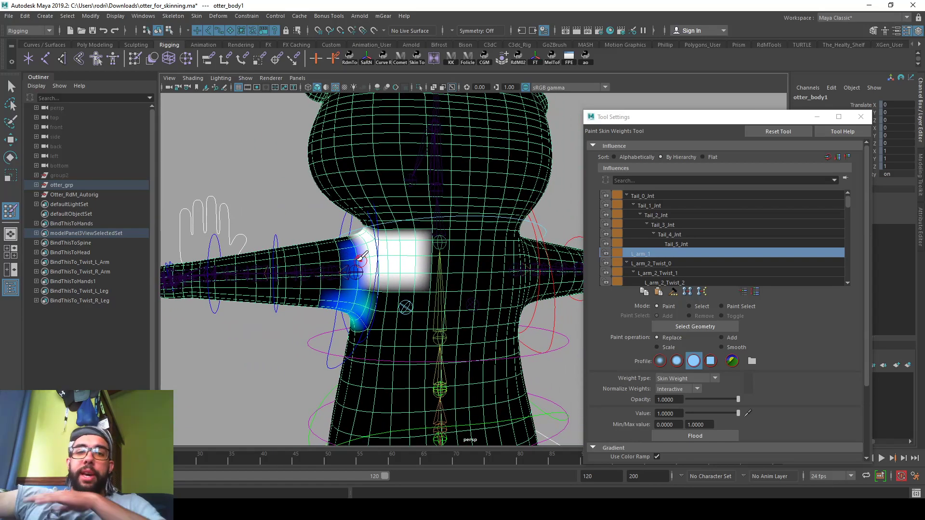
middle_click_drag(427, 310, 415, 264, "alt")
right_click_drag(400, 301, 368, 320, "alt")
middle_click_drag(368, 320, 364, 300, "alt")
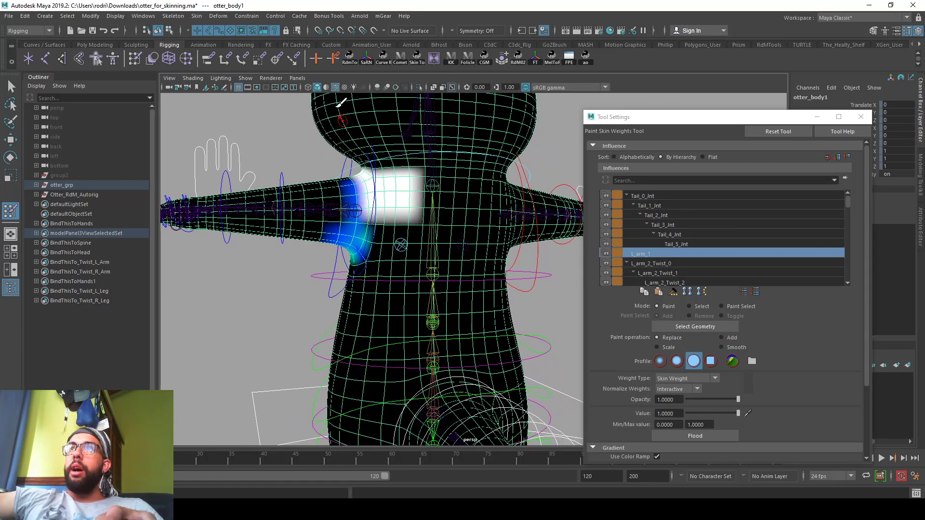
left_click(207, 45)
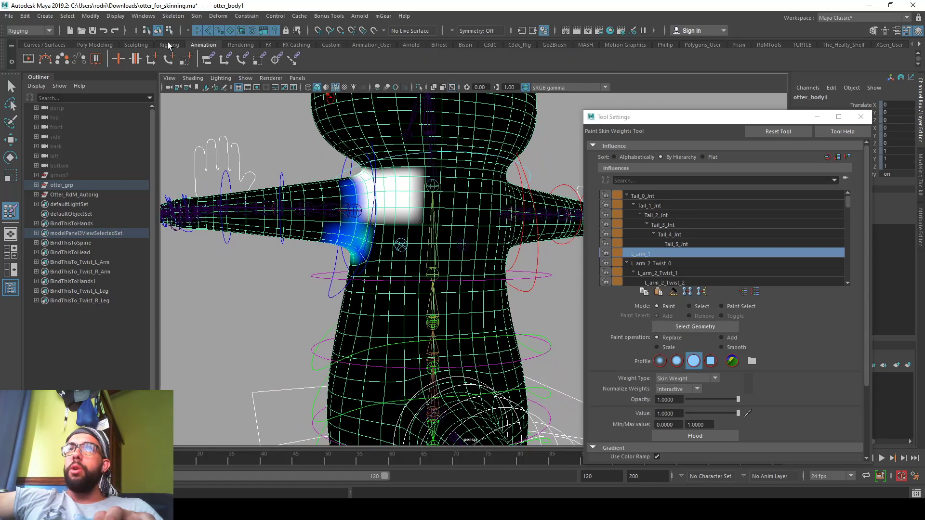
left_click(135, 46)
left_click(393, 60)
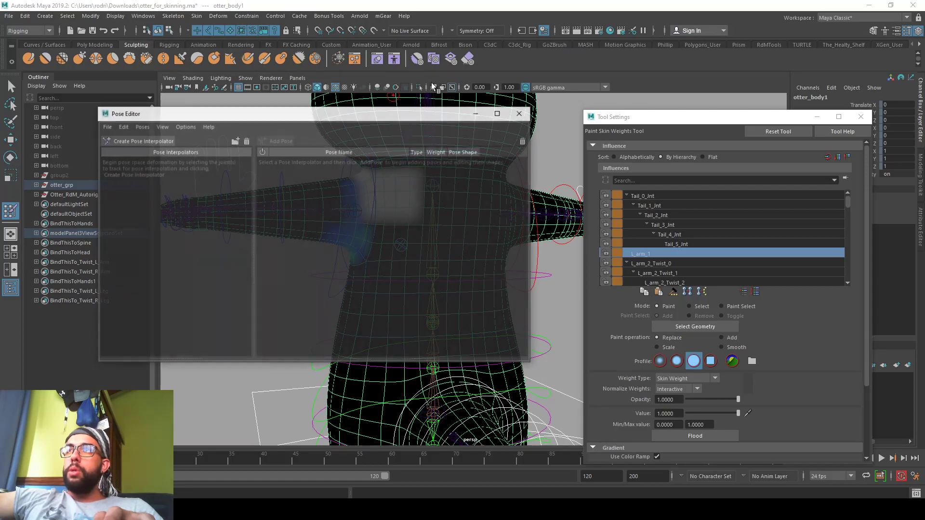
left_click(520, 112)
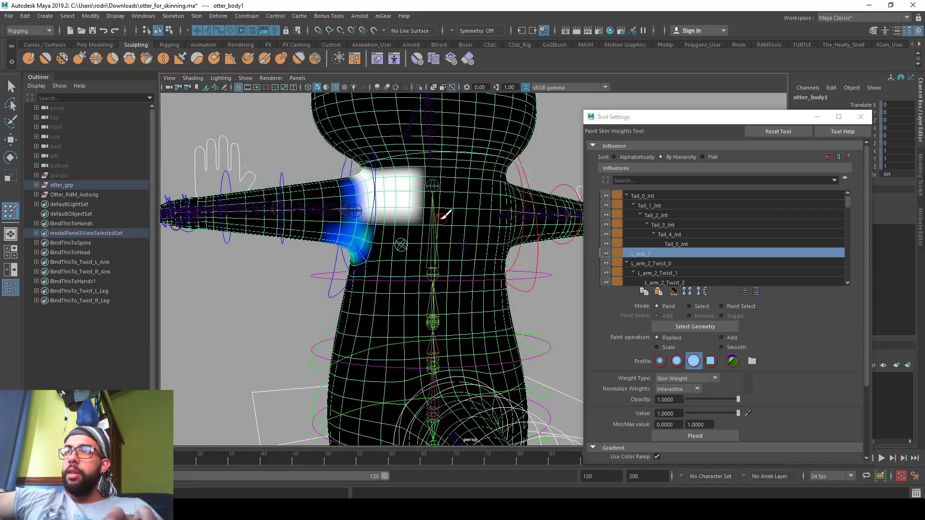
Step: Touch up the L_arm_1 weight on the left shoulder blade, viewing the shoulder from front and back
middle_click_drag(444, 215, 437, 176, "alt")
left_click_drag(331, 253, 441, 264, "alt")
right_click_drag(313, 281, 330, 284, "alt")
left_click_drag(333, 240, 406, 294, "alt")
left_click_drag(444, 181, 434, 207, "alt")
scroll(413, 248, "up", 5)
scroll(403, 229, "down", 5)
left_click_drag(262, 238, 433, 284, "alt")
scroll(446, 285, "up", 3)
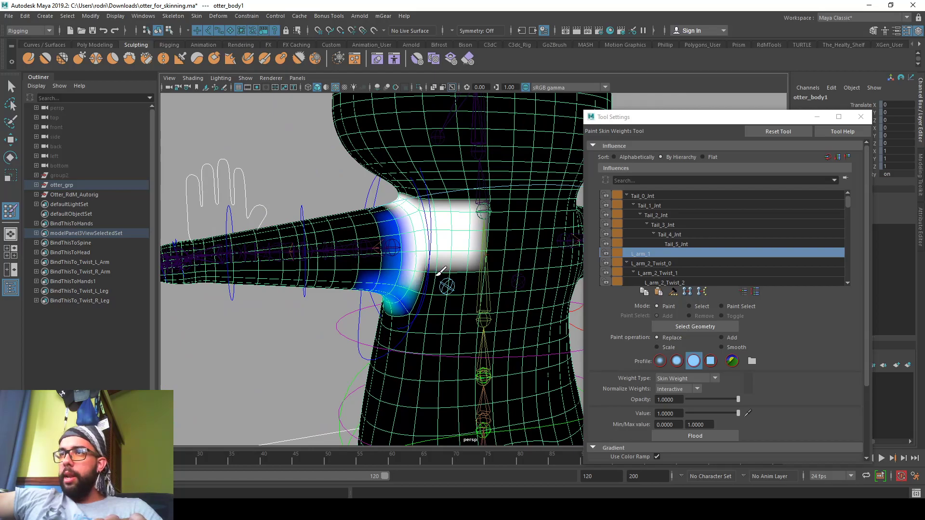
Step: Check the left arm's weights for the L_arm_2_Twist and L_arm_3_Twist joints, L_Palm and the index finger joints
left_click(672, 264)
mouse_move(414, 251)
left_mouse_down("alt")
mouse_move(444, 301)
mouse_move(424, 265)
left_mouse_up("alt")
left_click(683, 273)
left_click(683, 272)
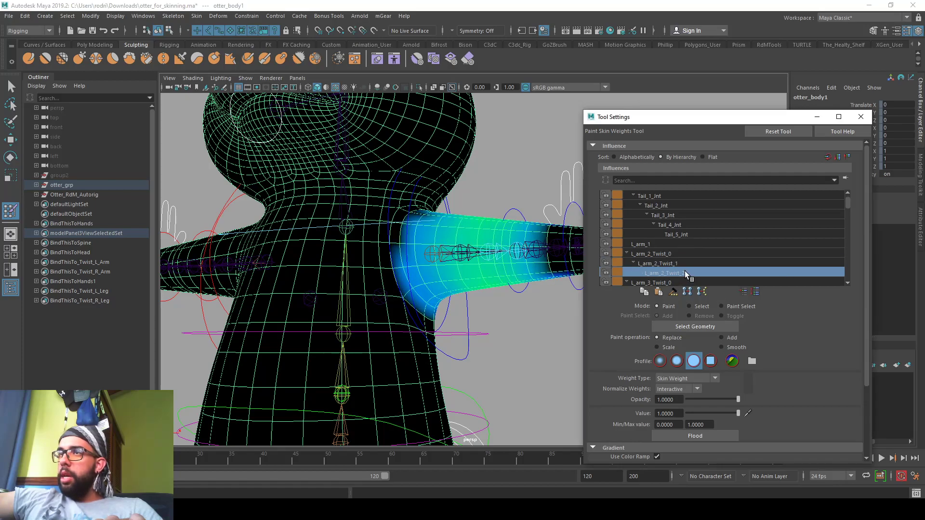
left_click(673, 263)
mouse_move(450, 297)
left_mouse_down("alt")
mouse_move(455, 304)
mouse_move(377, 272)
mouse_move(384, 305)
mouse_move(342, 297)
left_mouse_up("alt")
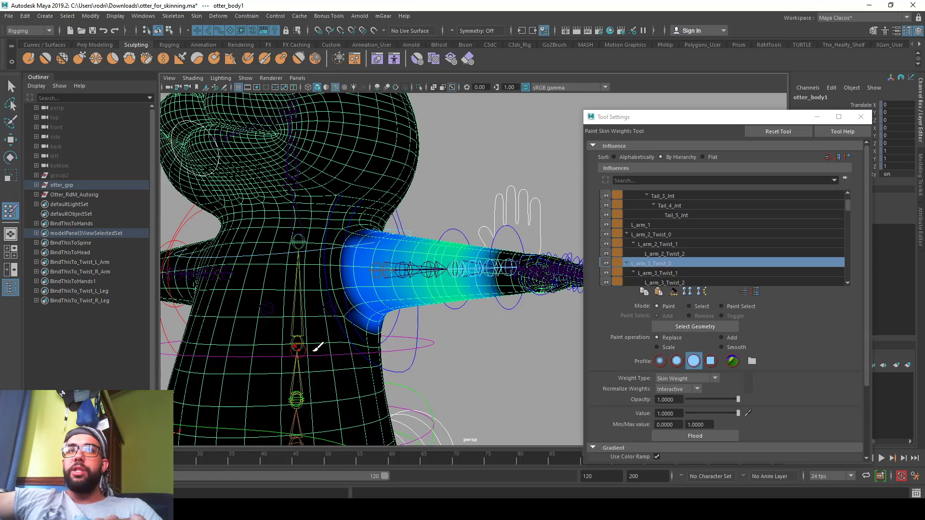
left_click(683, 272)
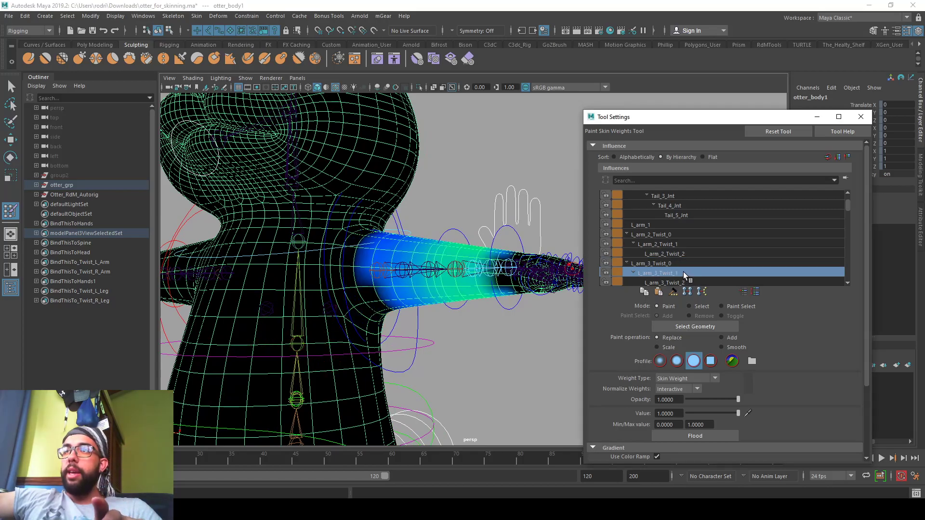
left_click(683, 270)
left_click(672, 273)
mouse_move(550, 278)
left_mouse_down("alt")
mouse_move(492, 271)
mouse_move(447, 329)
left_mouse_up("alt")
mouse_move(439, 377)
left_mouse_down("alt")
mouse_move(454, 299)
mouse_move(634, 254)
left_mouse_up("alt")
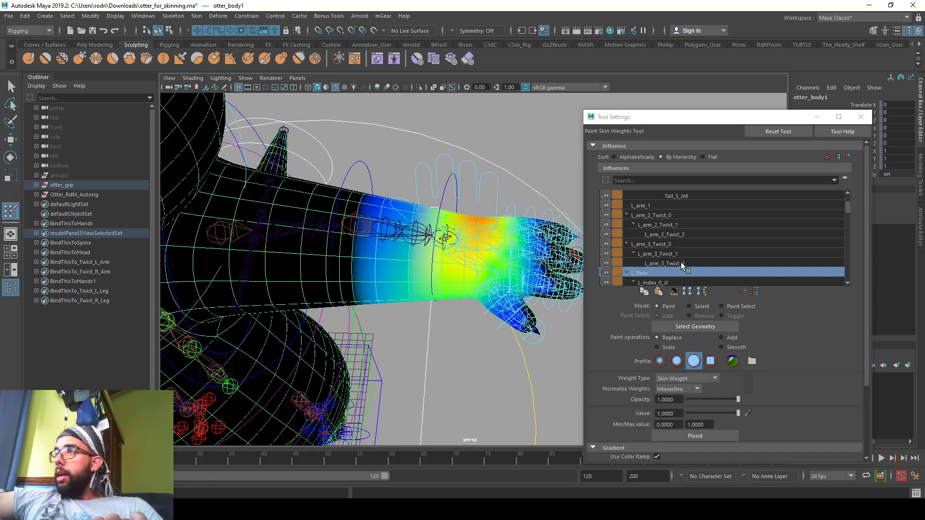
left_click(666, 281)
left_click_drag(530, 269, 413, 241, "alt")
left_click(667, 272)
Step: Leave weight painting, deselect the otter mesh and save the scene
key("q")
right_click_drag(490, 279, 419, 248, "alt")
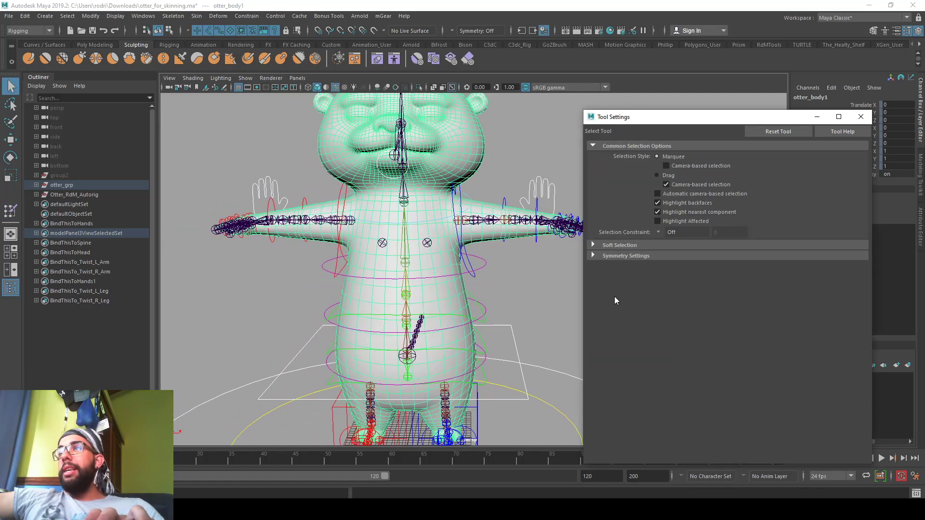
left_click(556, 274)
key("ctrl+s")
Step: Try rotating the L_Clavicule_CC control to test the shoulder deformation, and undo the rotation
left_click(440, 262)
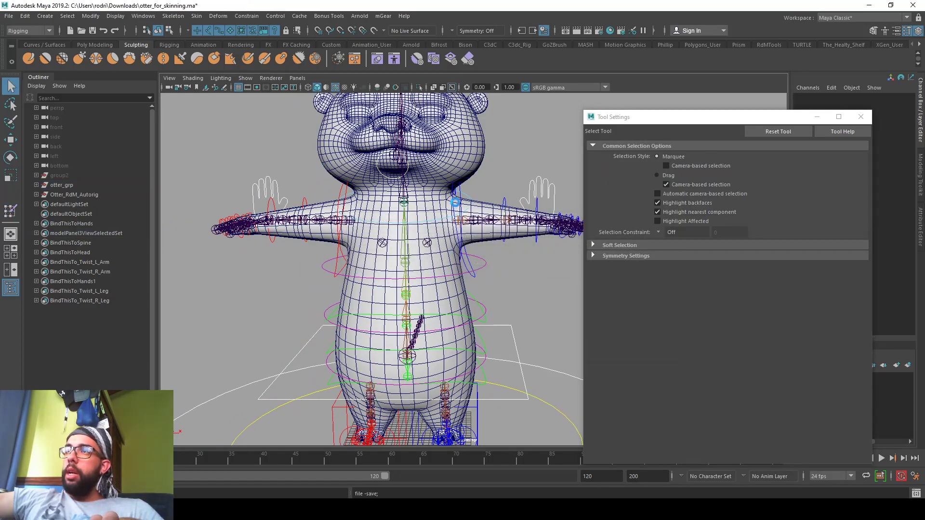
scroll(454, 200, "up", 3)
left_click(462, 241)
key("e")
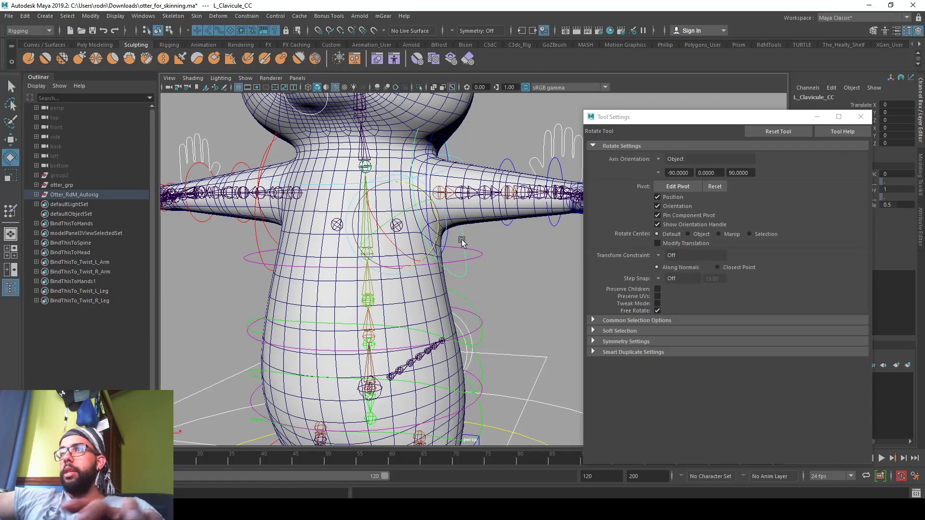
mouse_move(413, 203)
left_mouse_down()
mouse_move(429, 211)
mouse_move(411, 212)
left_mouse_up()
key("ctrl+z")
middle_click_drag(411, 212, 411, 246, "alt")
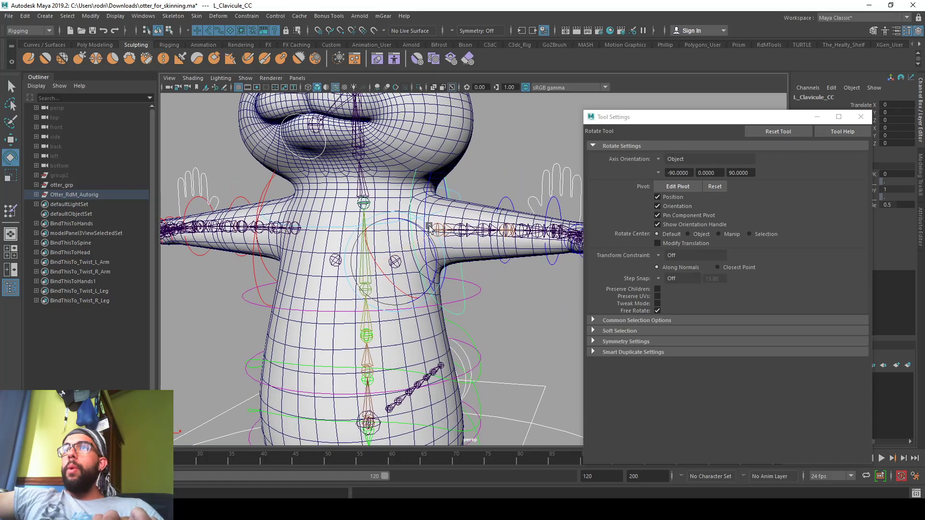
Step: Try rotating the Spine_FK_03_CC control to test the chest deformation, and undo the rotation
right_click_drag(411, 246, 340, 259, "alt")
middle_click_drag(340, 259, 343, 236, "alt")
left_click_drag(342, 236, 359, 233, "alt")
left_click(330, 268)
left_click(331, 271)
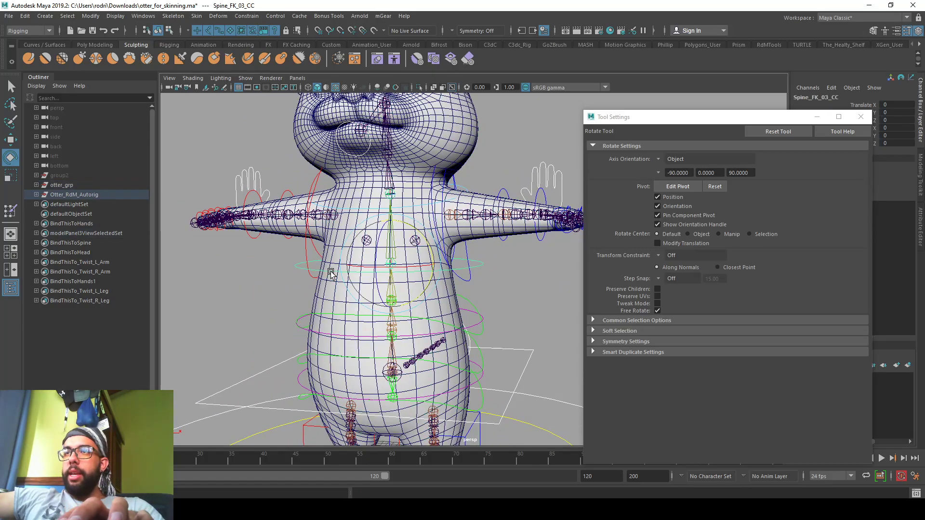
left_click_drag(413, 240, 428, 229)
key("ctrl+z")
middle_click_drag(428, 228, 461, 271, "alt")
Step: Set Head_CC's Chicken Head attribute to Head and test it by rotating Spine_FK_03_CC, undoing the rotation
left_click(404, 128)
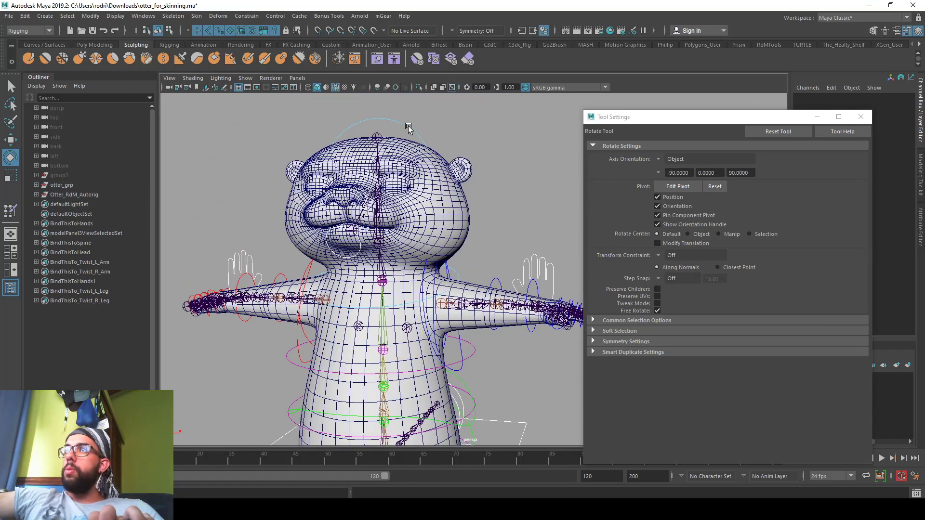
left_click(406, 127)
left_click(860, 116)
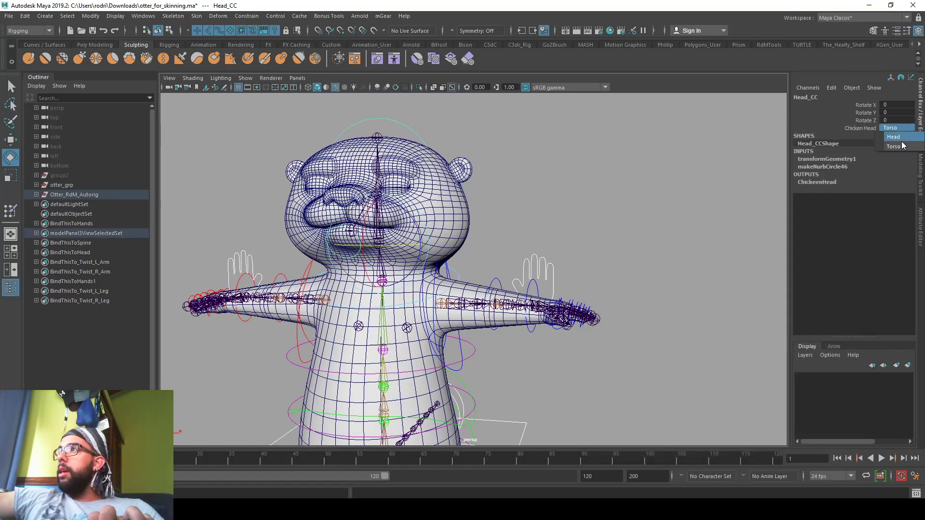
left_click(894, 137)
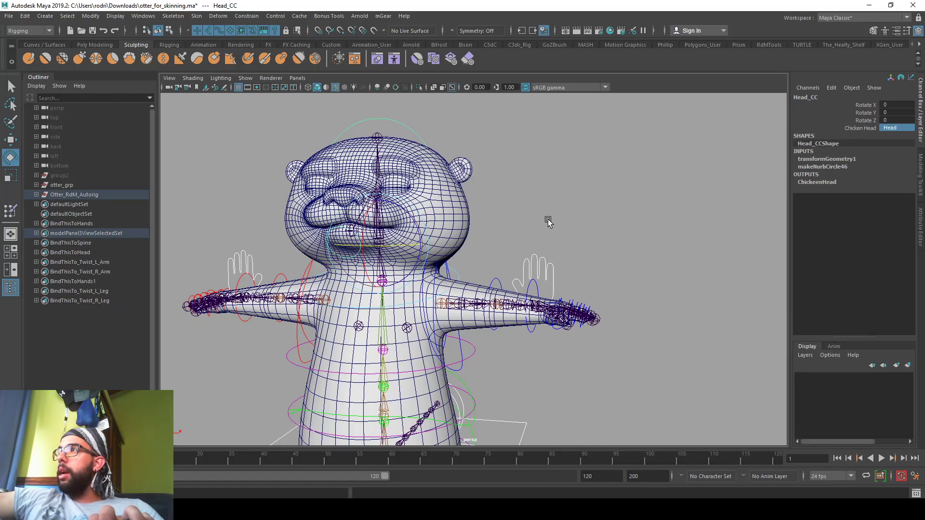
left_click_drag(547, 223, 525, 246, "alt")
left_click(485, 314)
mouse_move(419, 276)
left_mouse_down()
mouse_move(410, 273)
mouse_move(440, 294)
mouse_move(419, 276)
left_mouse_up()
key("ctrl+z")
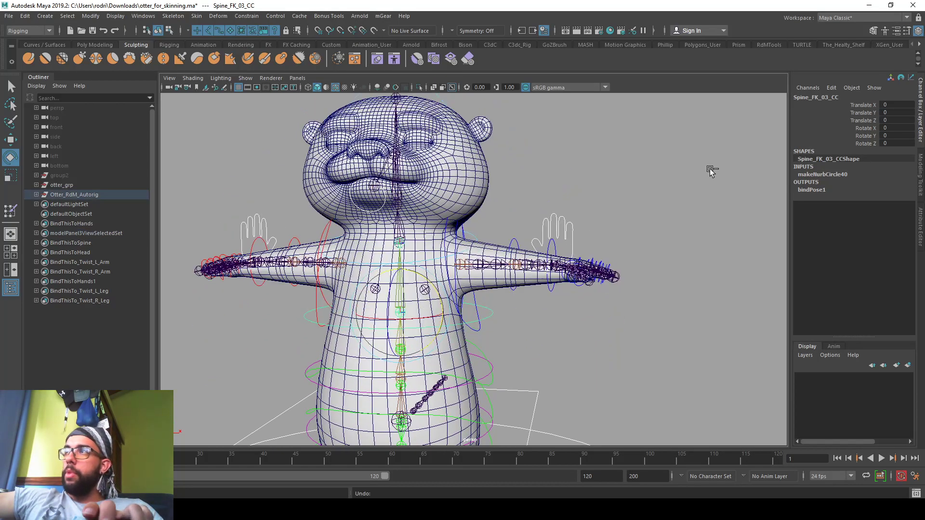
Step: Set Head_CC's Chicken Head attribute back to Torso and test it by rotating the chest control, undoing the rotation
left_click(437, 96)
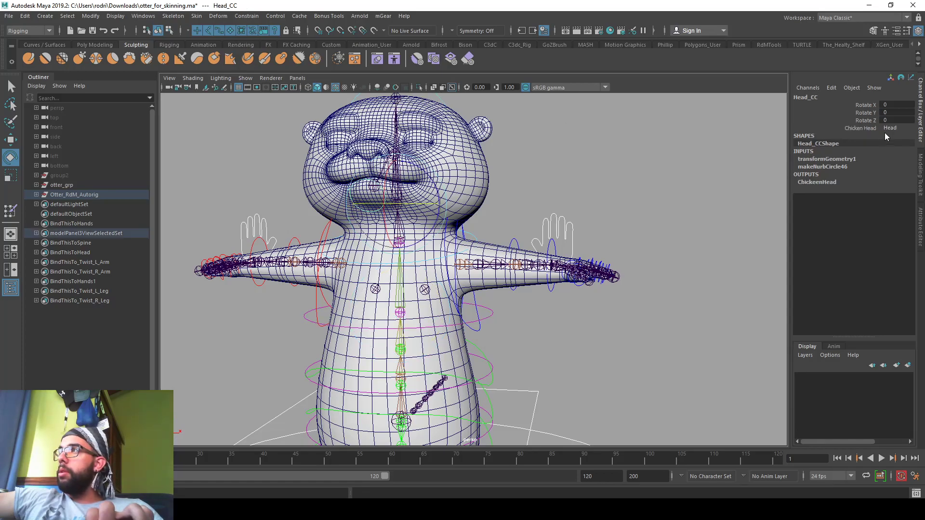
left_click(894, 147)
middle_click_drag(480, 223, 520, 187, "alt")
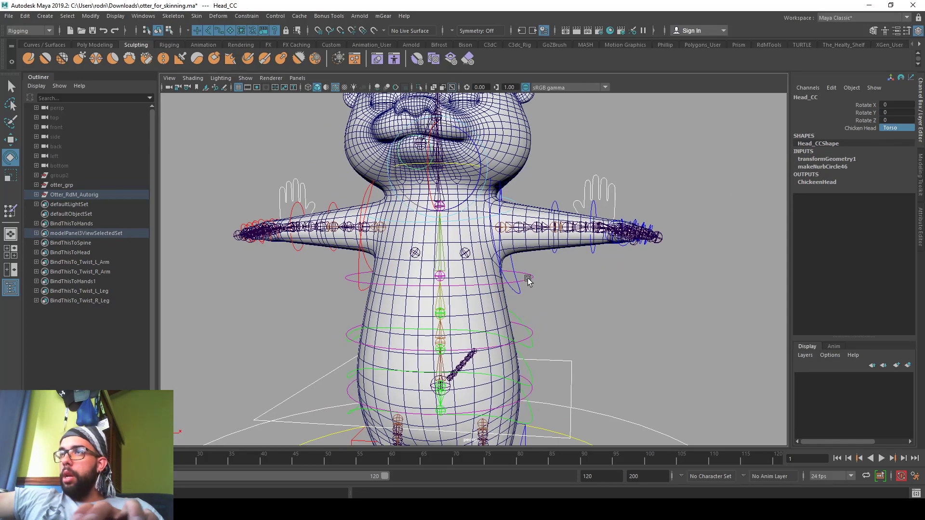
left_click(528, 280)
mouse_move(467, 248)
left_mouse_down()
mouse_move(455, 238)
mouse_move(477, 252)
mouse_move(466, 244)
left_mouse_up()
key("ctrl+z")
Step: Apply a Delta Mush deformer to the otter_body1 mesh
left_click(499, 166)
middle_click_drag(500, 166, 497, 198, "alt")
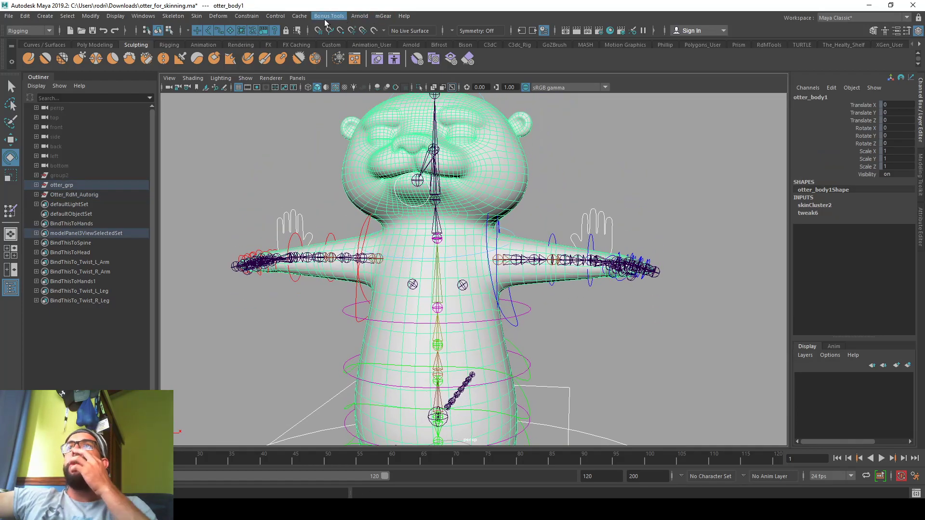
left_click(220, 17)
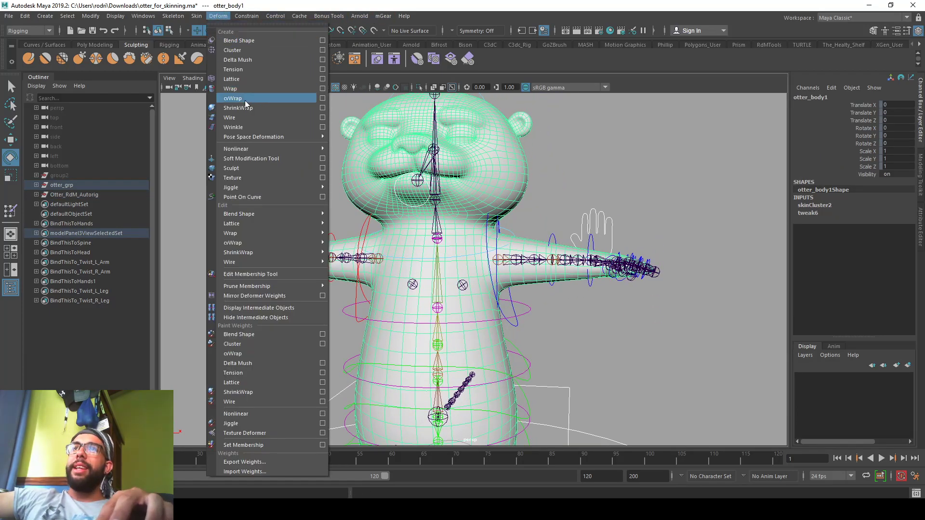
left_click(241, 60)
scroll(483, 210, "up", 3)
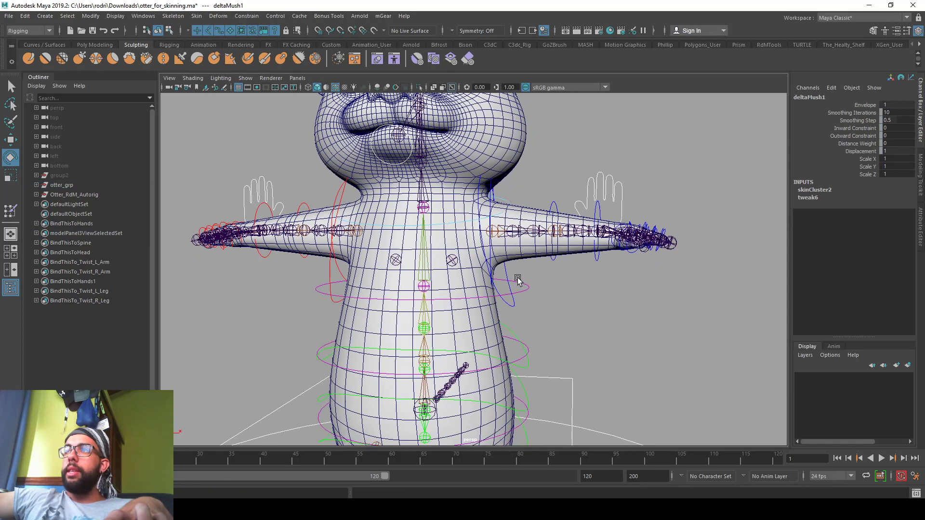
Step: Try rotating the upper-body controls to test the Delta Mush deformation, and undo the changes
left_click(475, 174)
left_click_drag(467, 227, 452, 239)
key("ctrl+z")
left_click(519, 267)
key("ctrl+z")
Step: Try moving the middle spine IK controls, including Spine_IK_02_CC, sideways to Translate Z -6.589, and undo the move
left_click(467, 308)
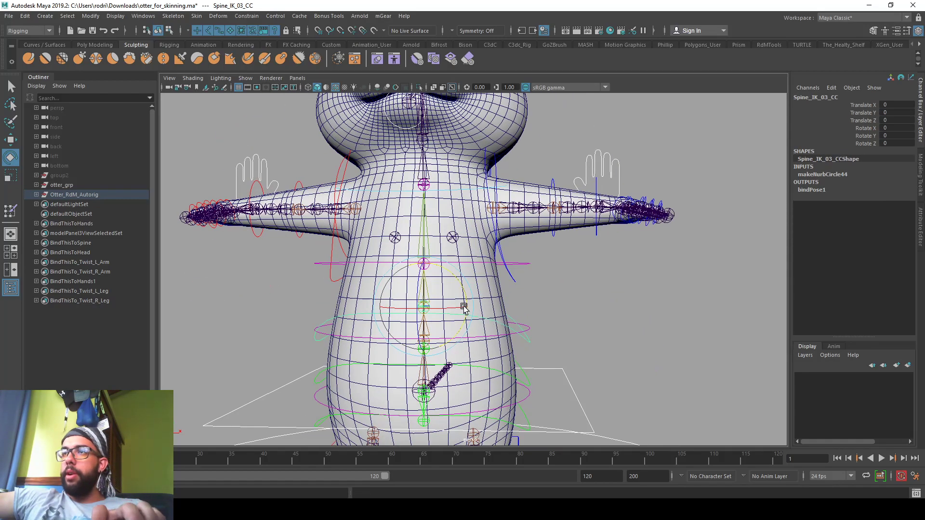
left_click_drag(472, 358, 432, 336)
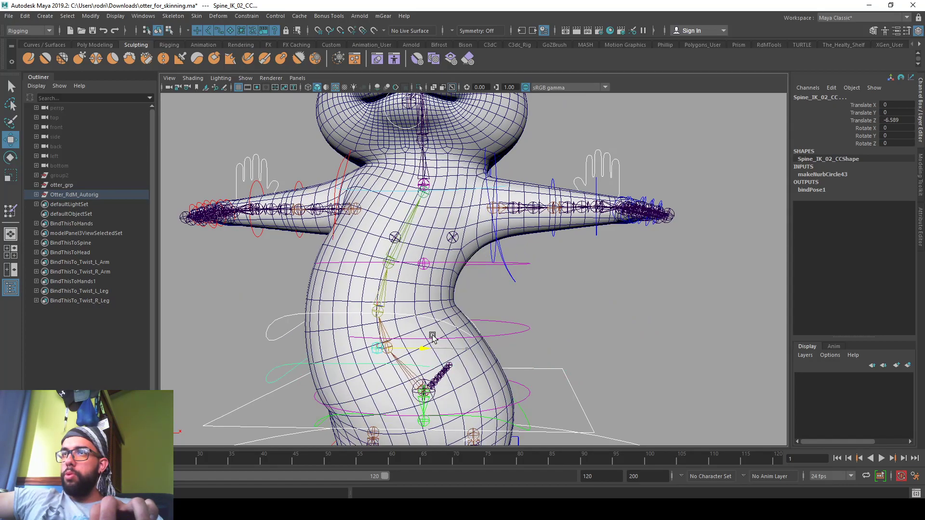
key("ctrl+z")
left_click(468, 242)
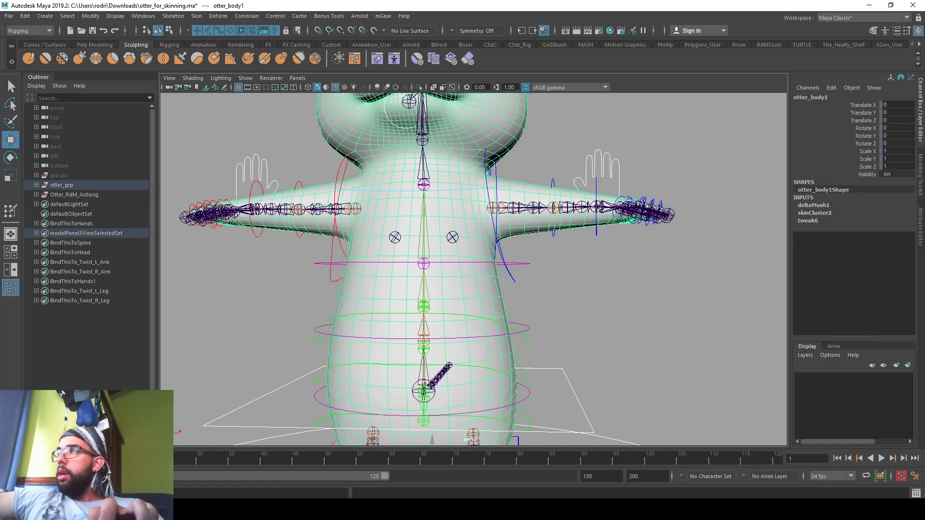
Step: Select two spine controls around the belly, try shifting them sideways, and undo the move
left_click(519, 322)
left_click(527, 378)
middle_click_drag(507, 351, 497, 292, "alt")
left_click_drag(465, 292, 423, 288)
key("ctrl+z")
Step: Try rotating the left shoulder control L_Shoulder_FK_CC to Rotate Z 34.628, try another upper-body rotation, and undo the changes
middle_click_drag(566, 216, 504, 310, "alt")
left_click(420, 206)
key("e")
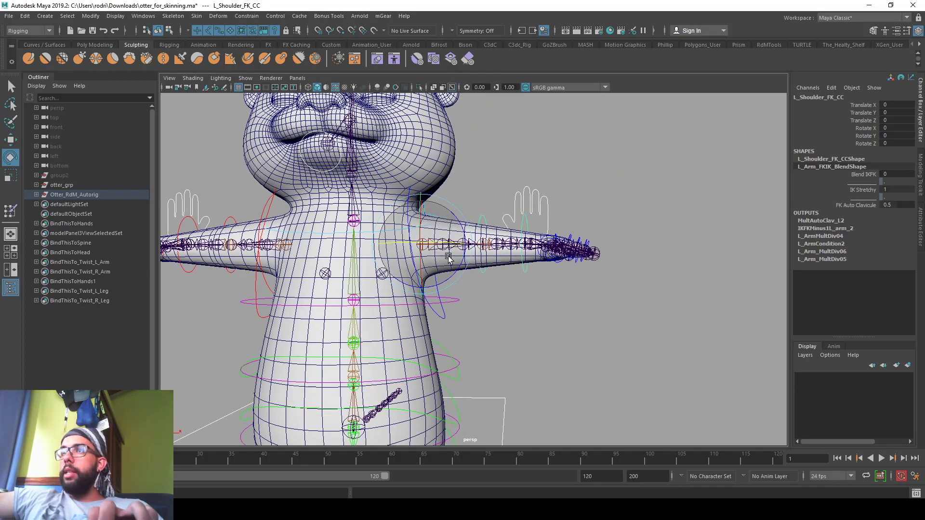
left_click_drag(444, 281, 426, 305)
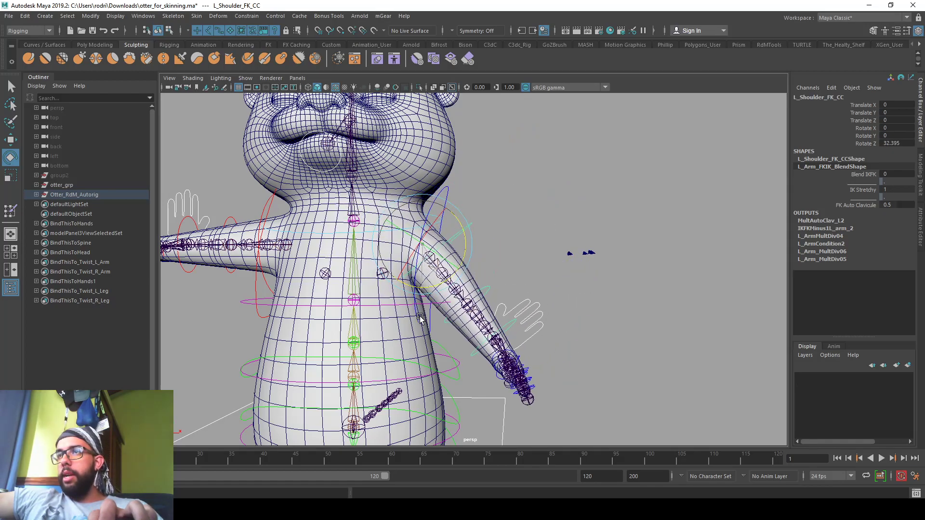
scroll(421, 318, "up", 8)
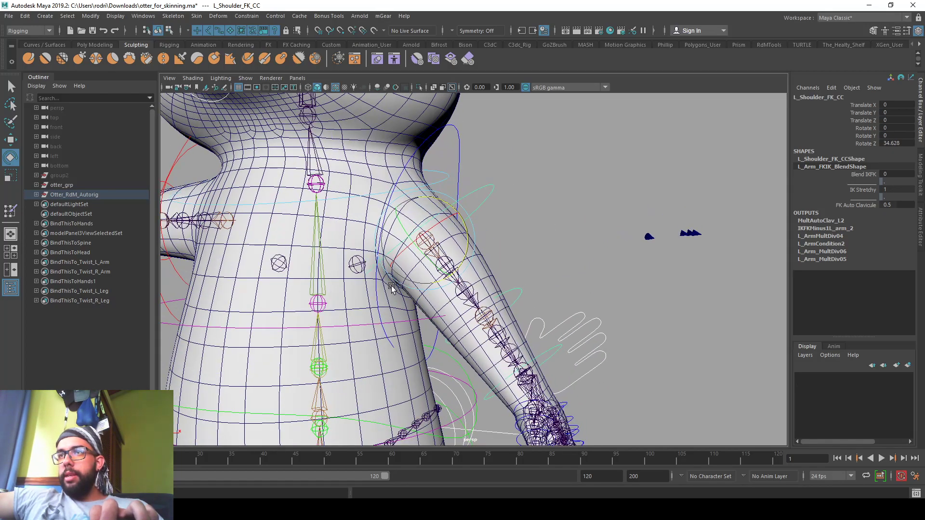
left_click(391, 290)
scroll(385, 285, "up", 2)
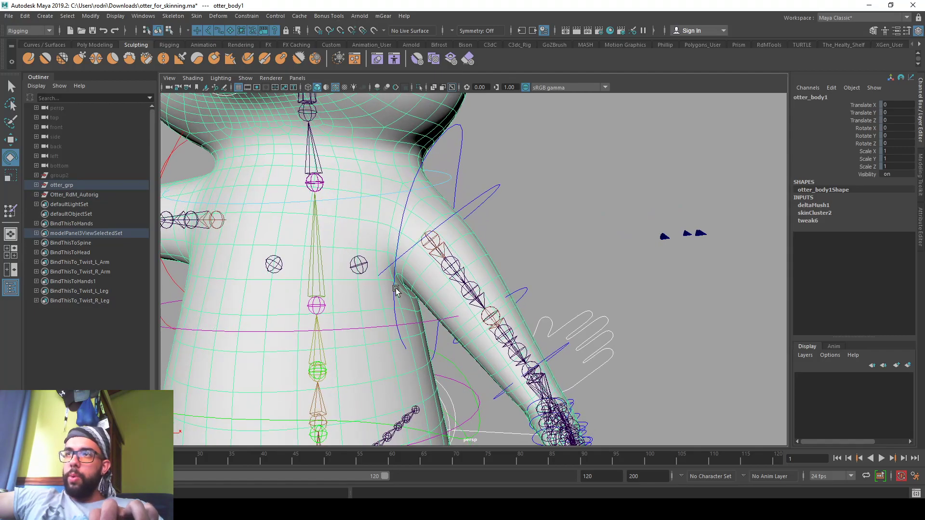
key("ctrl+z")
key("ctrl+z")
scroll(351, 232, "down", 4)
middle_click_drag(343, 208, 363, 268, "alt")
left_click_drag(363, 269, 342, 266, "alt")
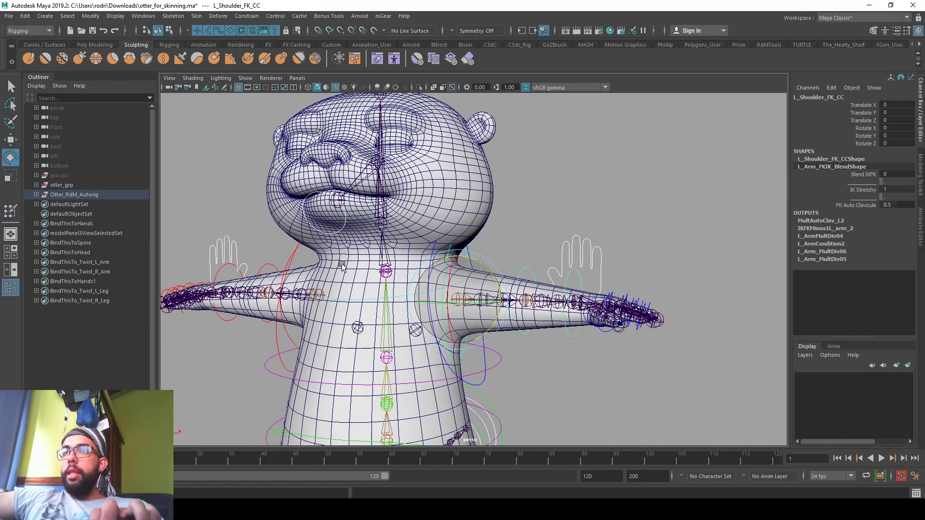
left_click(342, 301)
mouse_move(407, 251)
left_mouse_down()
mouse_move(405, 237)
mouse_move(388, 230)
mouse_move(417, 247)
left_mouse_up()
key("ctrl+z")
Step: Try moving the left foot control L_Leg_IK_CC to Translate X 2.289, Y 0.876 and Z -0.224, and undo the moves
scroll(511, 290, "down", 3)
middle_click_drag(511, 290, 511, 146, "alt")
left_click_drag(510, 146, 498, 129, "alt")
left_click(471, 377)
key("w")
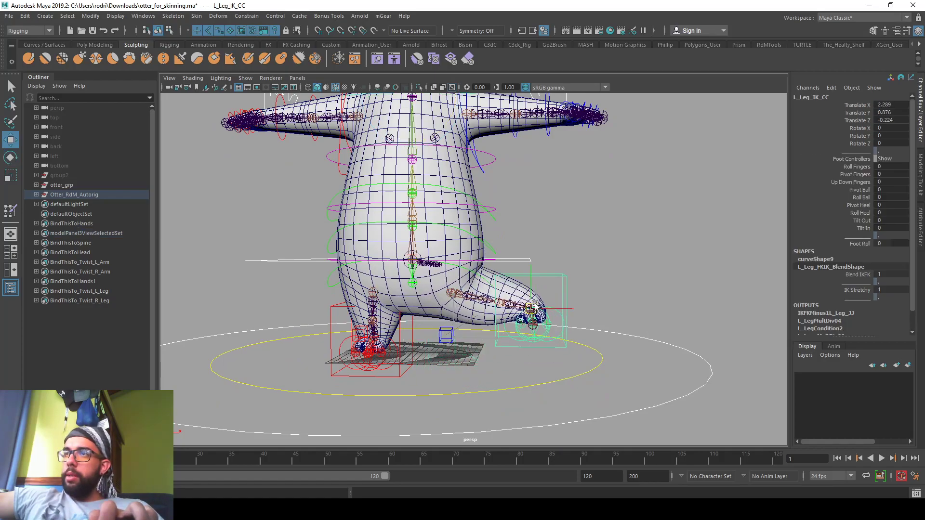
left_click_drag(473, 278, 420, 356, "alt")
key("ctrl+z")
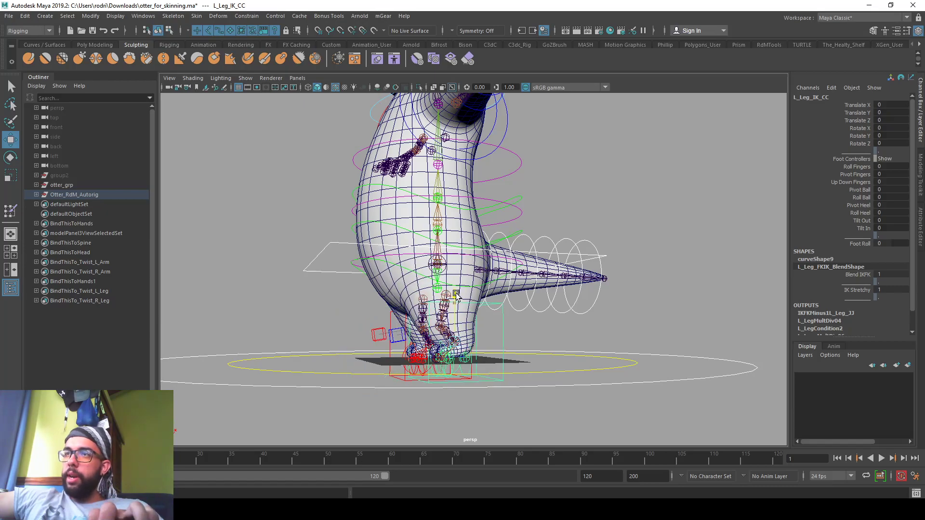
left_click_drag(454, 286, 443, 216, "alt")
key("ctrl+z")
middle_click_drag(443, 215, 465, 273, "alt")
left_click_drag(465, 273, 512, 299, "alt")
middle_click_drag(512, 299, 534, 337, "alt")
left_click_drag(534, 337, 426, 280, "alt")
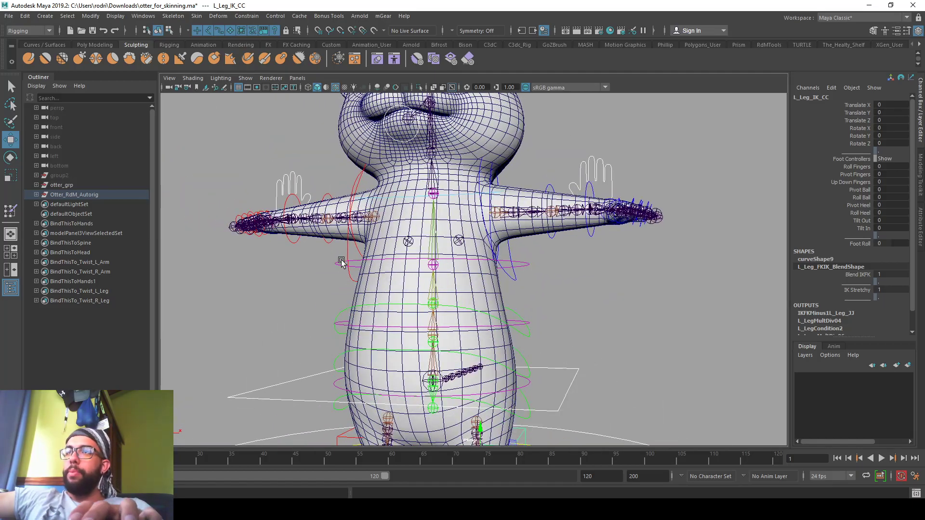
Step: Try bending the left elbow by rotating L_Elbow_FK_CC to Rotate Y 76.2, and undo the rotations
key("e")
mouse_move(463, 232)
left_mouse_down()
mouse_move(474, 252)
mouse_move(462, 233)
left_mouse_up()
key("ctrl+z")
middle_click_drag(463, 234, 456, 284, "alt")
right_click_drag(457, 284, 384, 278, "alt")
left_click_drag(383, 279, 380, 316, "alt")
middle_click_drag(381, 315, 381, 265, "alt")
right_click_drag(381, 265, 440, 263, "alt")
left_click(539, 180)
left_click_drag(538, 180, 429, 315, "alt")
key("ctrl+z")
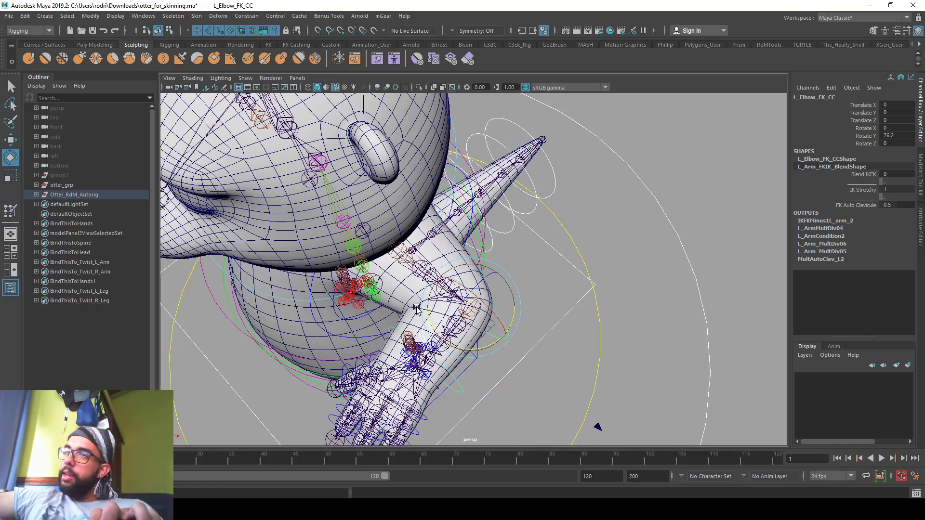
key("ctrl+z")
key("ctrl+z")
Step: Try rotating the tail controls from Tail_1_Jnt_CC through Tail_5_Jnt_CC to bend the tail, and undo the rotations
left_click_drag(547, 332, 556, 247, "alt")
left_click(492, 274)
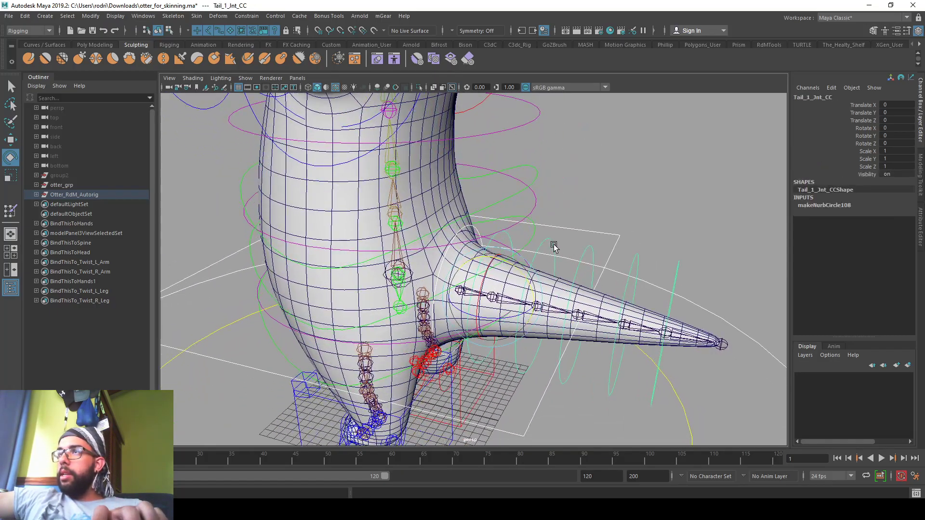
left_click(681, 295)
mouse_move(682, 296)
left_mouse_down()
mouse_move(694, 320)
mouse_move(675, 299)
left_mouse_up()
key("ctrl+z")
key("ctrl+z")
key("ctrl+z")
mouse_move(680, 359)
left_mouse_down()
mouse_move(701, 344)
mouse_move(677, 348)
left_mouse_up()
key("ctrl+z")
key("ctrl+z")
key("ctrl+z")
key("ctrl+z")
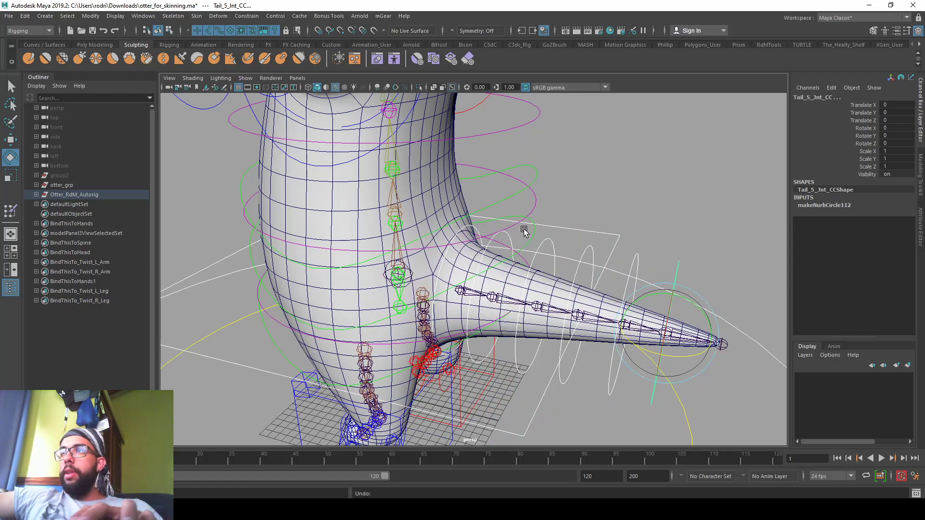
Step: Rotate the lower spine control around the hips so the tail swings upward
left_click(537, 235)
left_click(438, 294)
left_click_drag(440, 310, 307, 309, "alt")
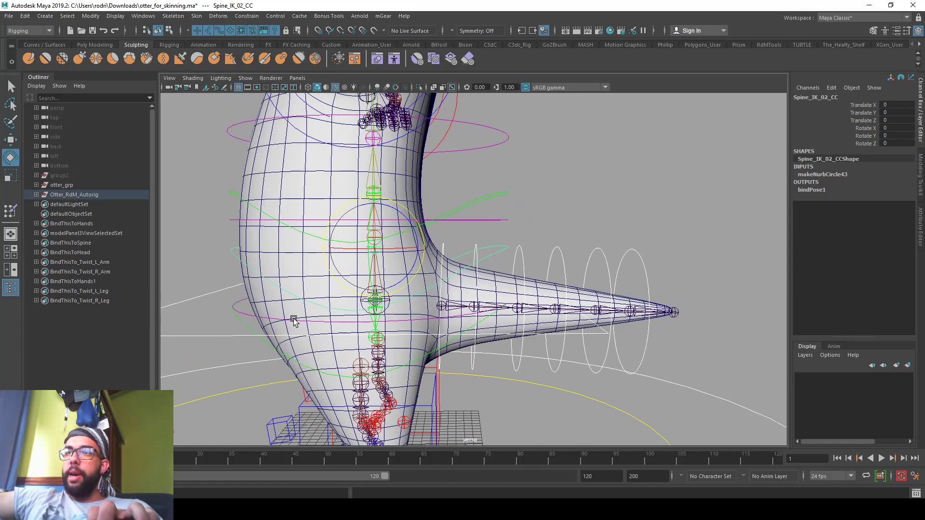
left_click(272, 346)
mouse_move(396, 301)
left_mouse_down()
mouse_move(381, 318)
mouse_move(422, 278)
left_mouse_up()
Step: Open Paint Skin Weights on otter_body1, inspect the Tail_0_Jnt and ReverseSpine_JE weights at the tail base, and undo a trial stroke
left_click(429, 254)
right_click_drag(429, 255, 403, 233)
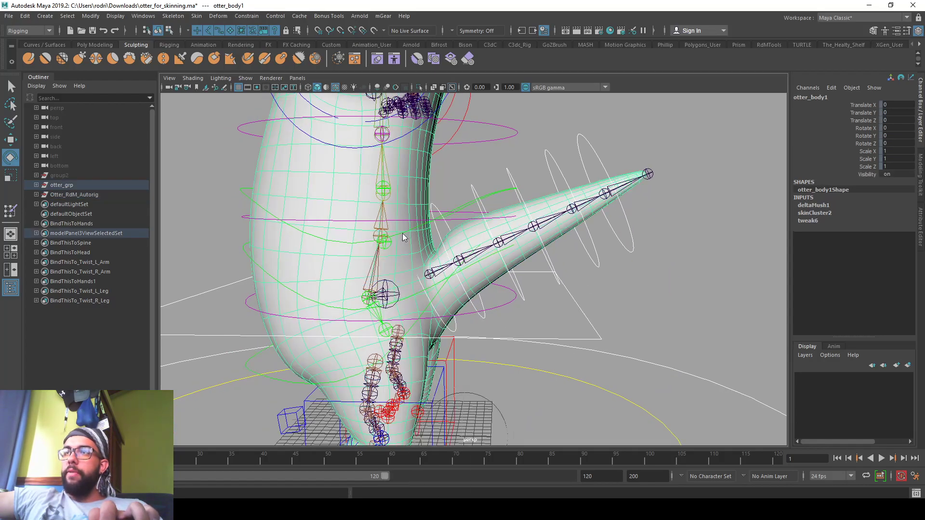
left_click_drag(438, 257, 426, 297, "alt")
left_click(656, 205)
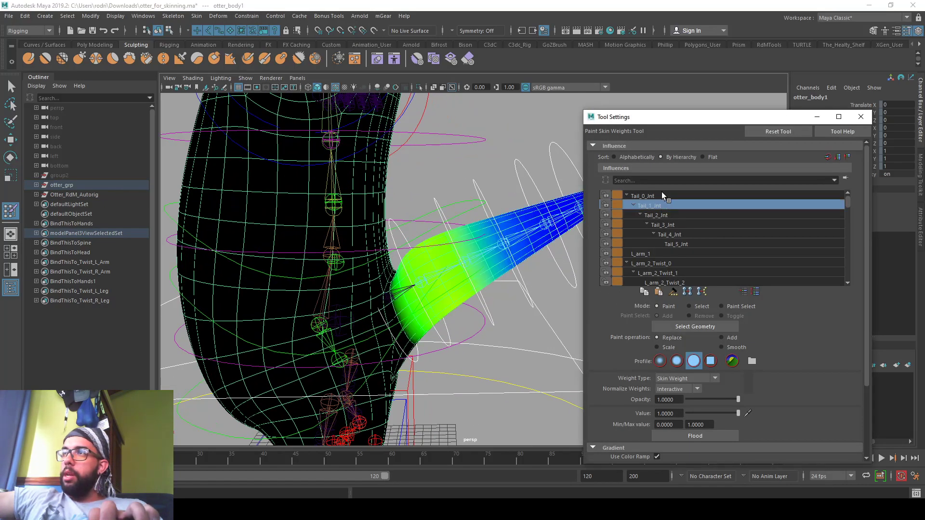
left_click(661, 194)
left_click_drag(385, 256, 399, 283, "alt")
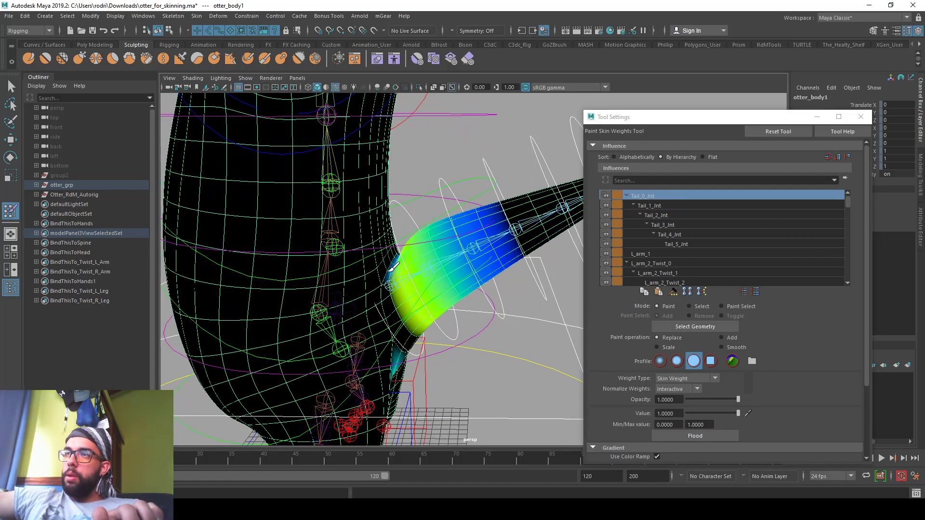
scroll(707, 253, "down", 15)
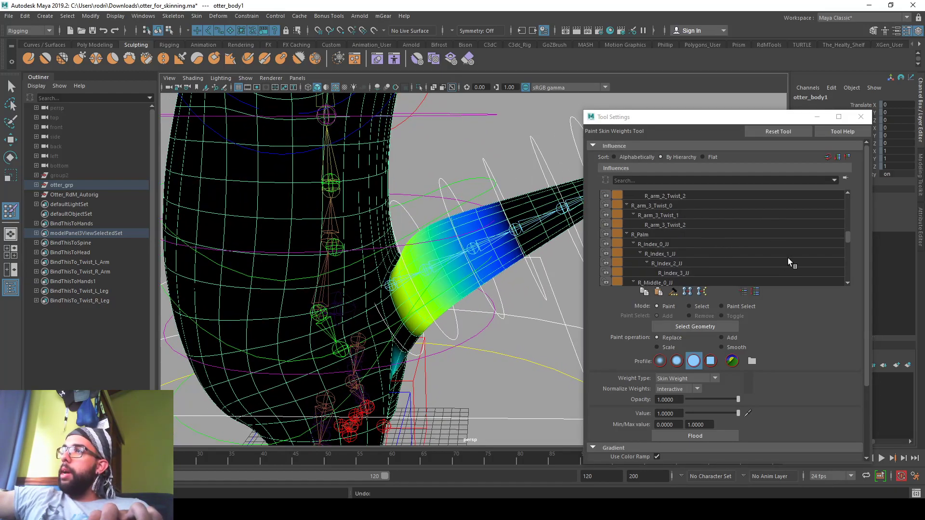
scroll(788, 259, "down", 10)
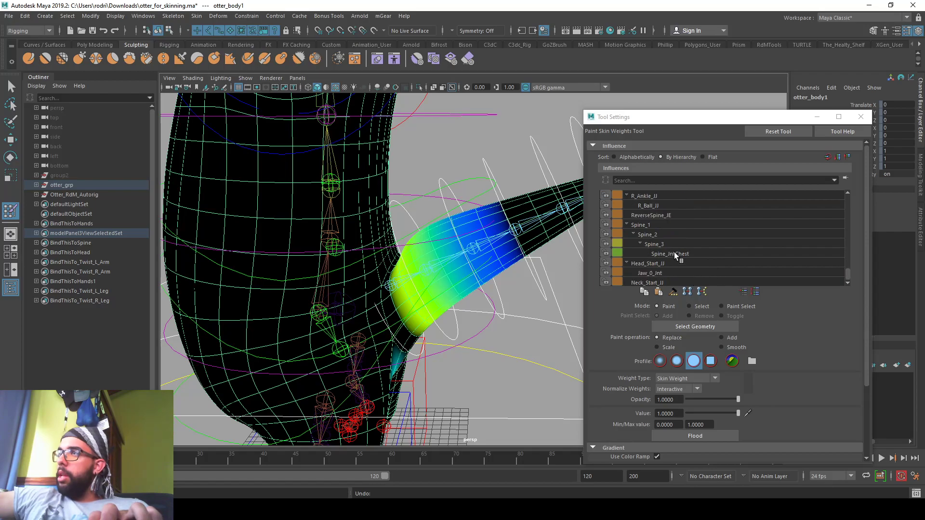
left_click(674, 253)
left_click(648, 218)
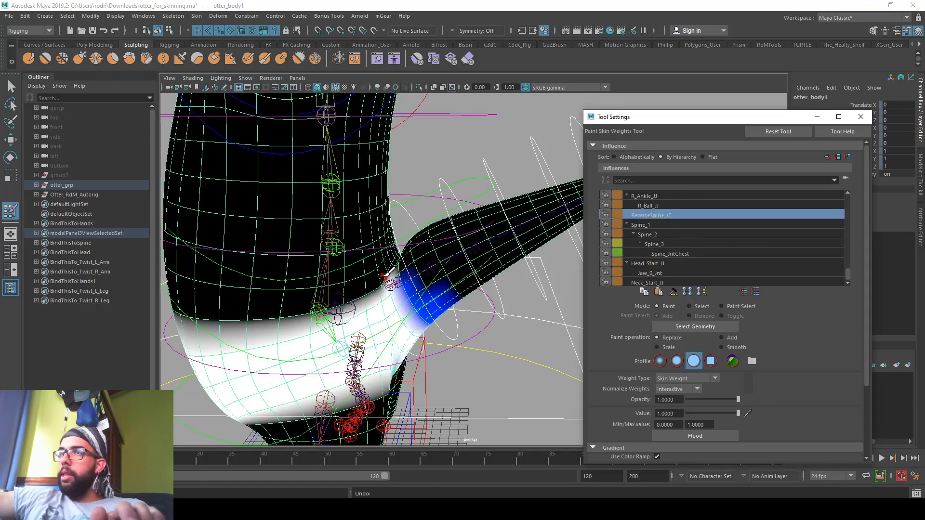
left_click_drag(391, 284, 403, 239)
key("ctrl+z")
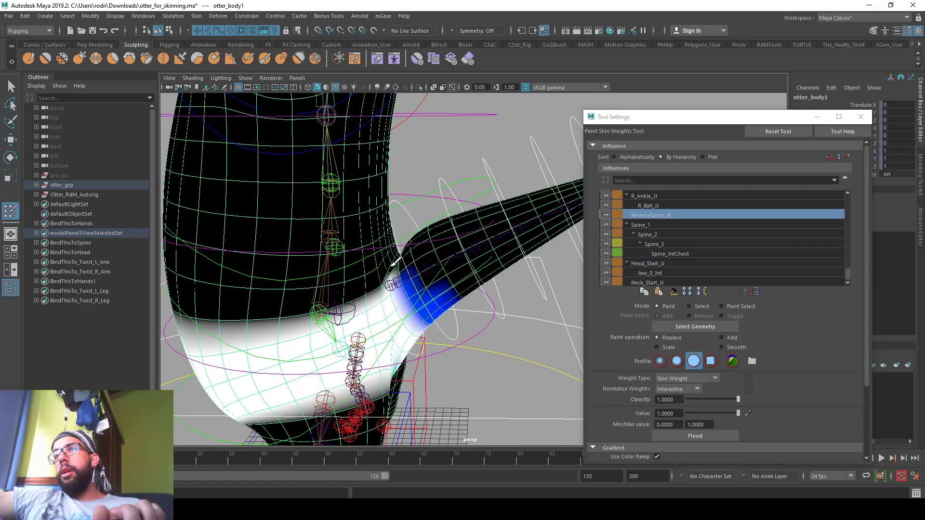
Step: Remove Spine_1's influence from the tail base by painting in Scale mode with value 0, and check ReverseSpine_JE's weights there
left_click(666, 224)
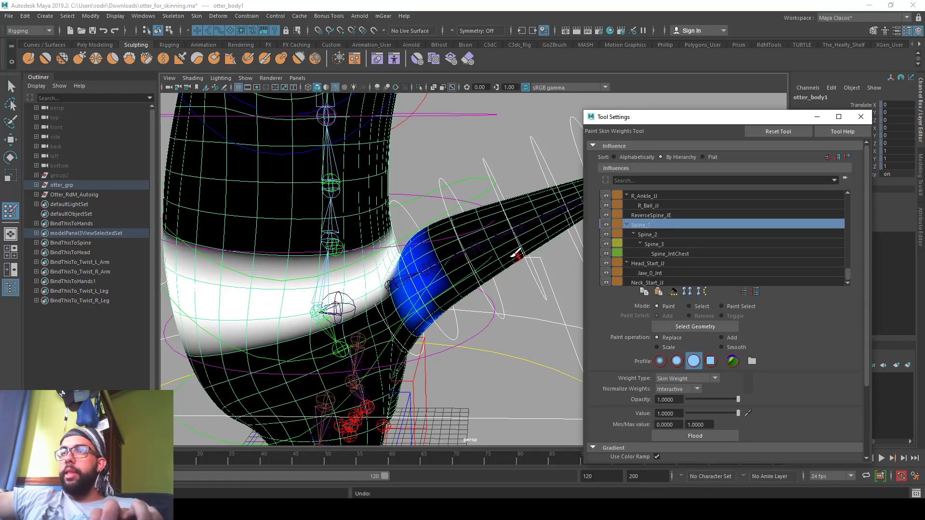
left_click(656, 347)
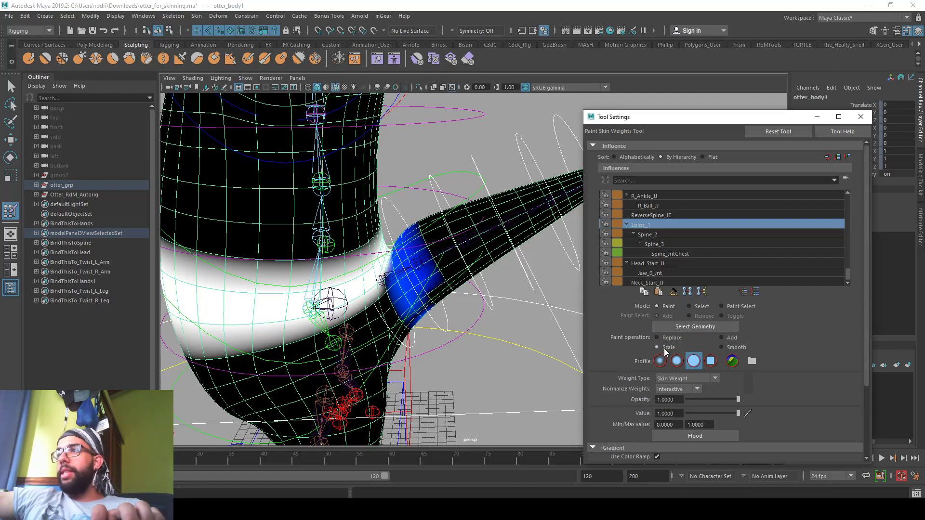
left_click(688, 412)
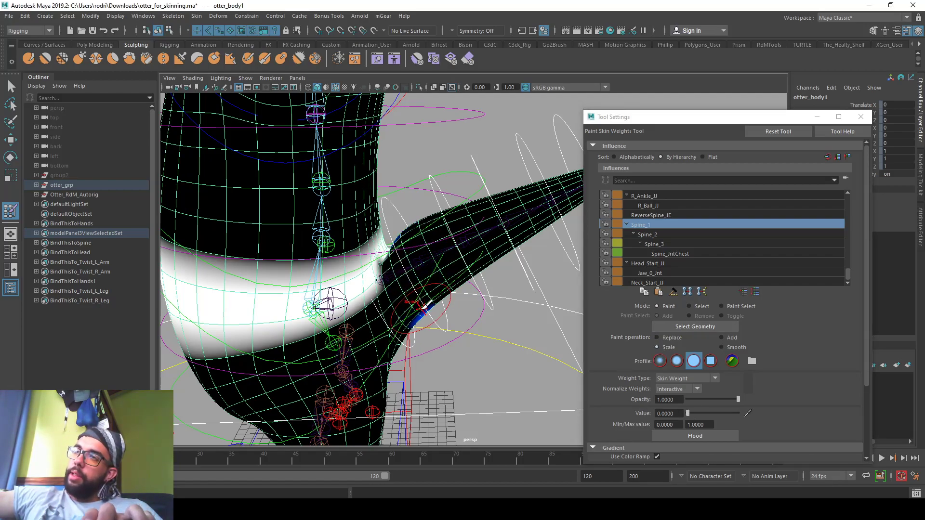
left_click_drag(426, 305, 417, 256)
left_click_drag(436, 294, 436, 247, "alt")
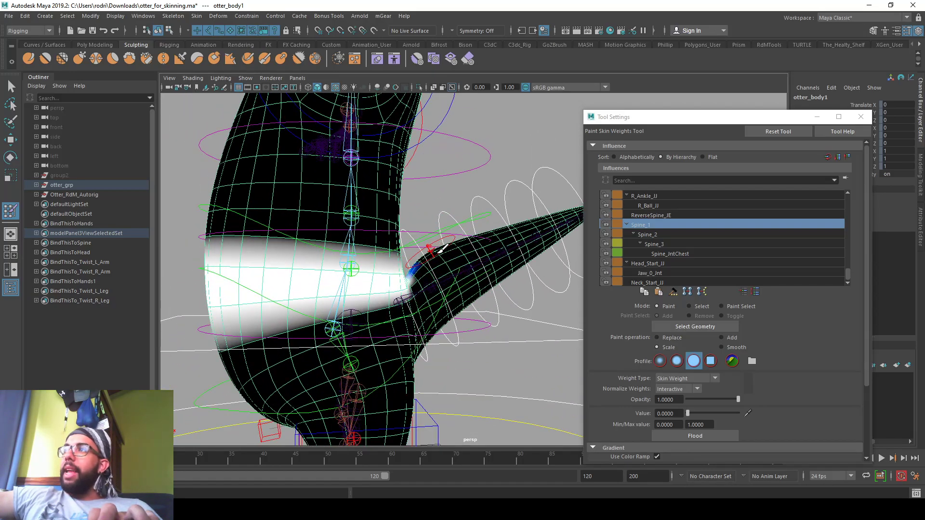
left_click(668, 215)
left_click_drag(510, 270, 489, 309, "alt")
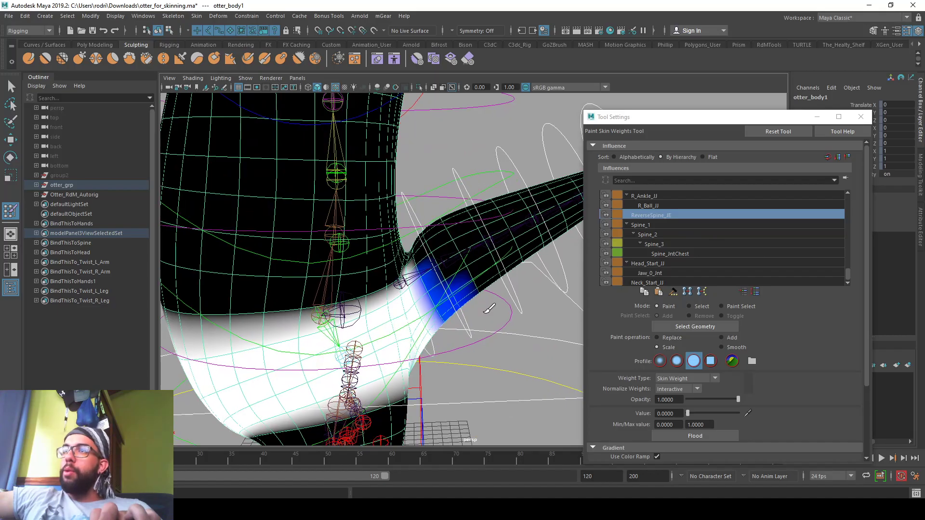
Step: Leave weight painting to view the whole body, reselect otter_body1 near the left arm, and reactivate Paint Skin Weights
right_click_drag(492, 243, 343, 291, "alt")
left_click_drag(343, 291, 399, 275, "alt")
key("q")
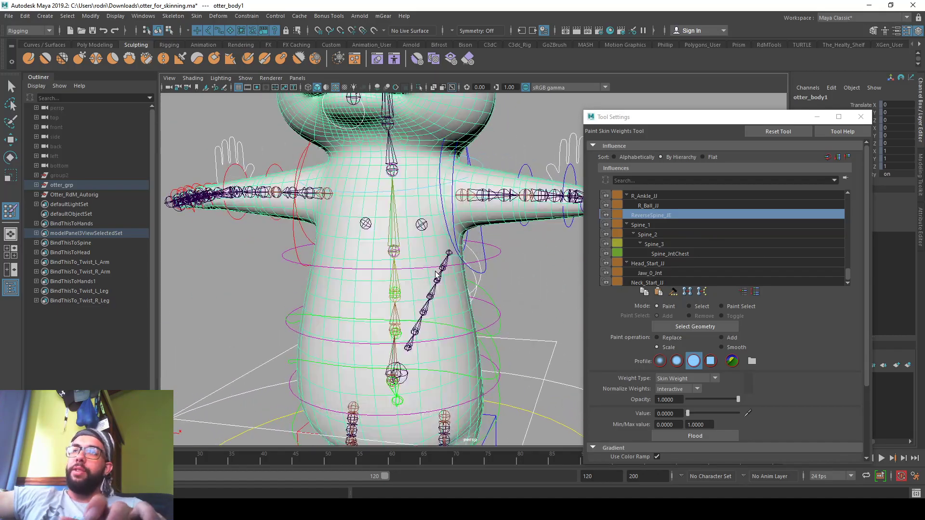
left_click(498, 258)
right_click_drag(511, 277, 442, 260, "alt")
middle_click_drag(442, 261, 477, 349, "alt")
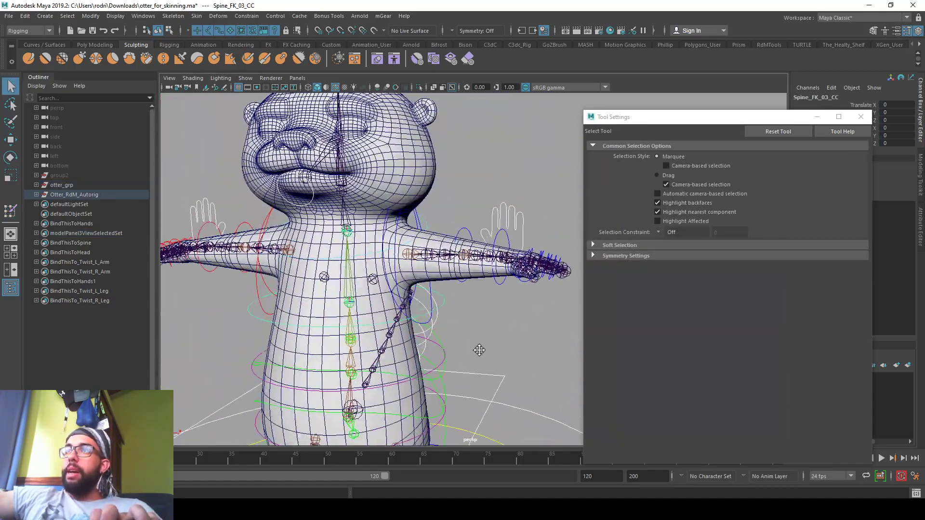
right_click_drag(477, 348, 364, 233, "alt")
left_click(411, 213)
right_click_drag(411, 214, 482, 208)
key("y")
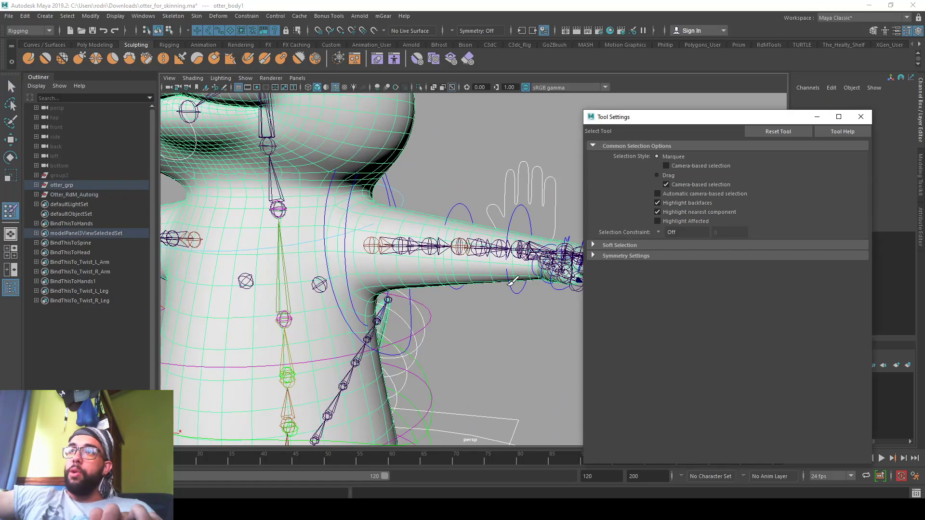
Step: Examine the left arm's weight falloff for L_arm_2_Twist_0, L_arm_2_Twist_2, L_arm_3_Twist_0 and L_arm_3_Twist_2
scroll(718, 227, "down", 4)
scroll(698, 236, "down", 10)
scroll(693, 233, "down", 4)
scroll(689, 240, "up", 15)
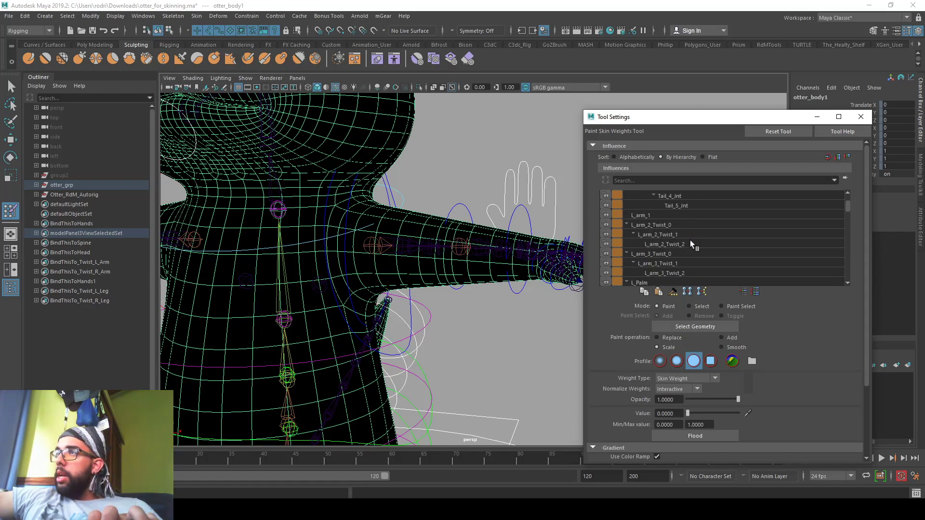
left_click(652, 225)
left_click_drag(424, 202, 398, 191, "alt")
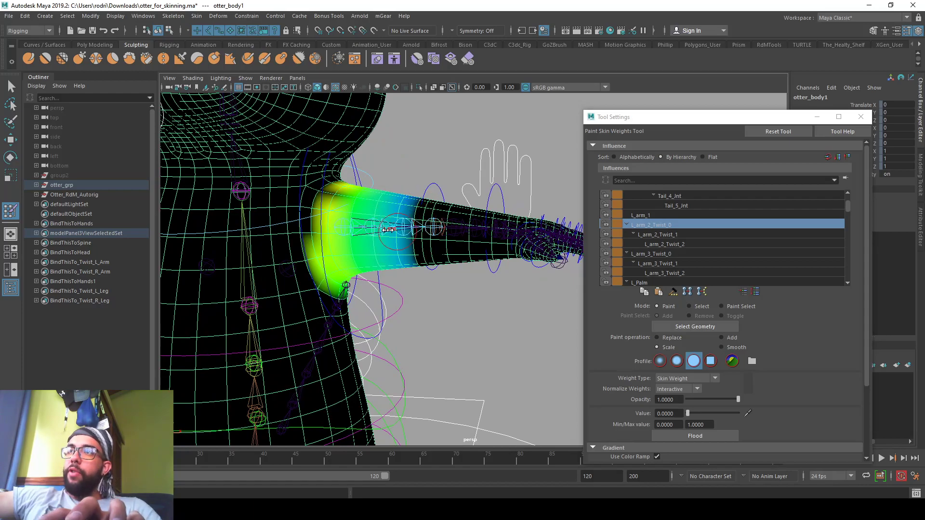
left_click(666, 243)
scroll(426, 285, "up", 5)
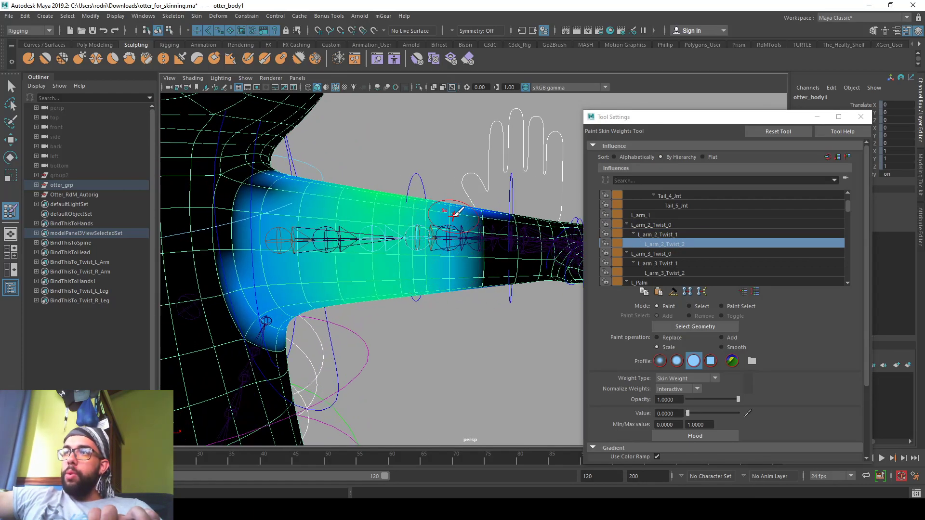
left_click(679, 253)
left_click_drag(424, 250, 462, 248, "alt")
left_click(665, 273)
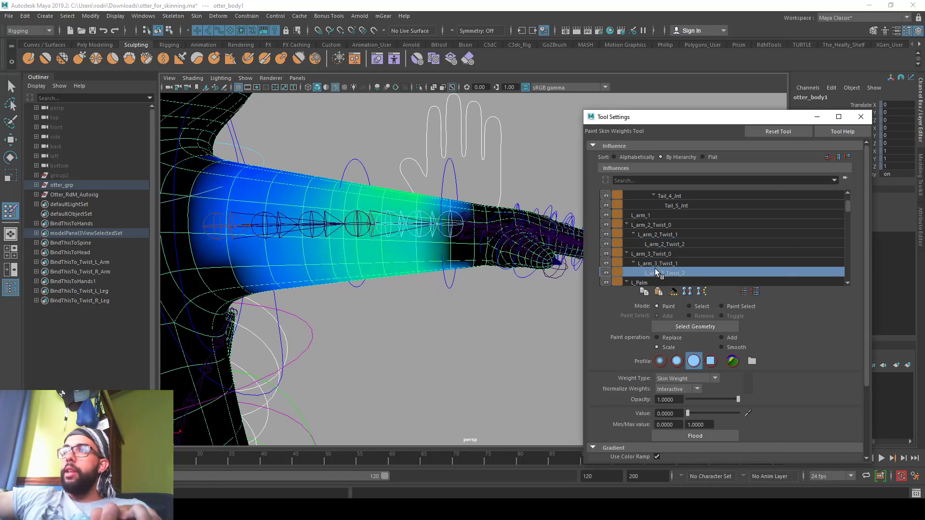
left_click_drag(554, 246, 462, 311, "alt")
left_click_drag(428, 377, 464, 266, "alt")
Step: Examine the left hand's weights for L_Palm and the index finger joints L_Index_0_JJ to L_Index_3_JJ, undoing a trial stroke
left_click(647, 283)
mouse_move(406, 234)
left_mouse_down()
mouse_move(385, 279)
mouse_move(414, 308)
mouse_move(438, 249)
left_mouse_up()
key("ctrl+z")
left_click_drag(354, 309, 487, 269, "alt")
scroll(770, 259, "down", 2)
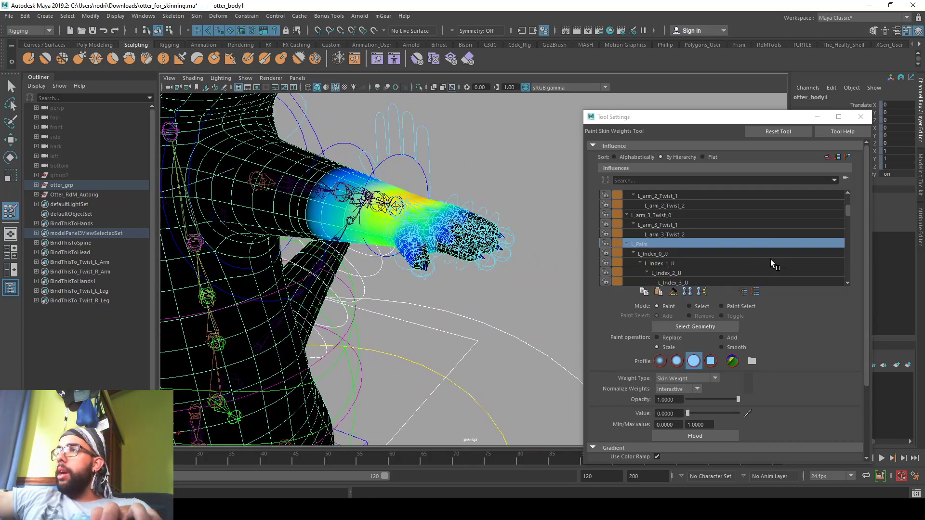
left_click(682, 252)
left_click(681, 262)
left_click(680, 273)
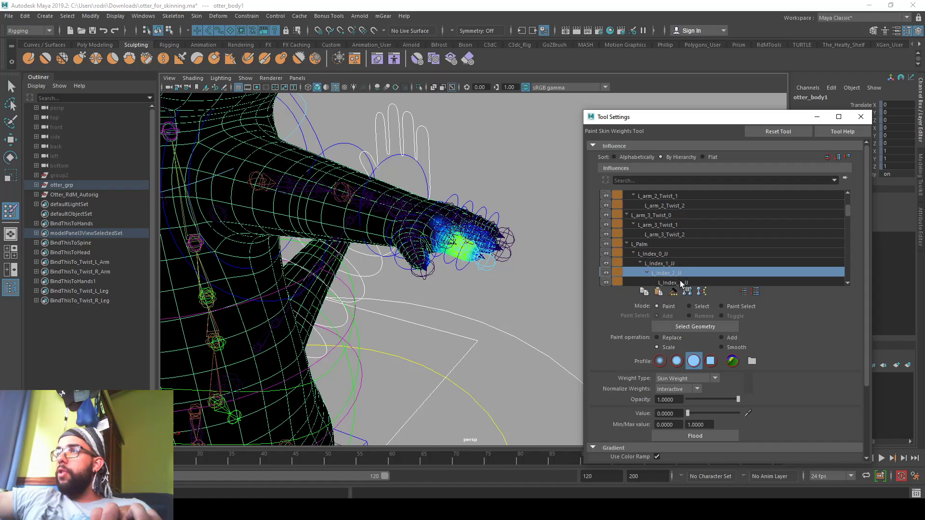
left_click(679, 282)
scroll(682, 275, "down", 1)
Step: Examine the left leg's weight falloff for L_Leg_JJ_Twist_0, L_Leg_JJ_Twist_1 and L_Leg_JJ_Twist_2
left_click_drag(337, 270, 474, 223, "alt")
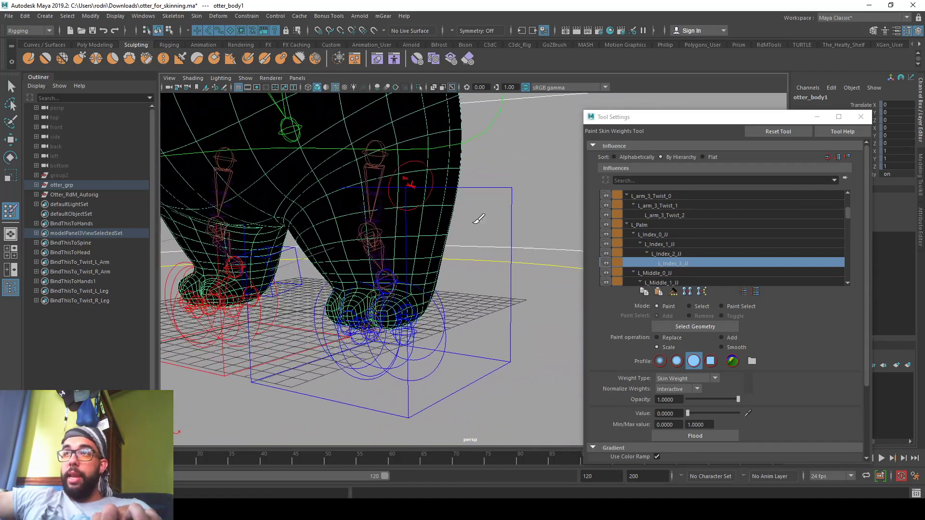
left_click_drag(395, 299, 434, 260, "alt")
scroll(670, 237, "down", 6)
scroll(677, 238, "down", 2)
scroll(674, 250, "down", 10)
scroll(673, 250, "down", 2)
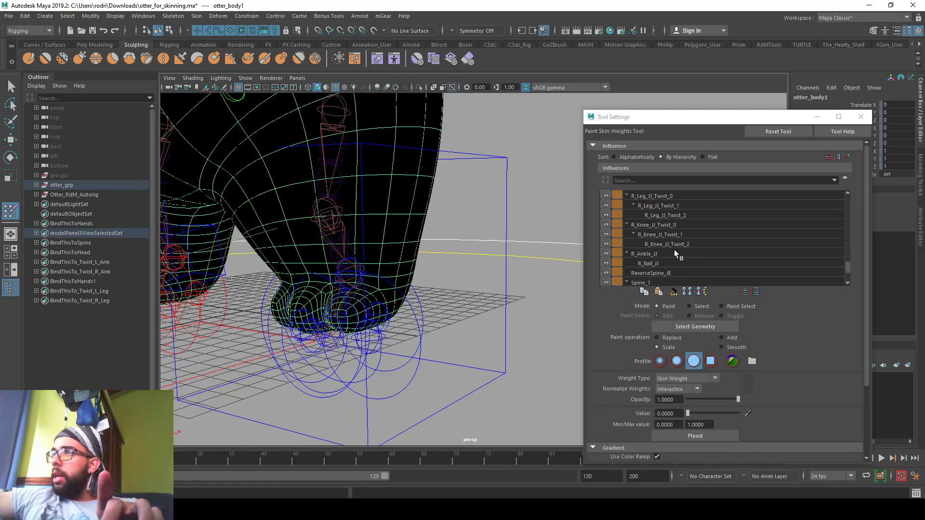
scroll(652, 233, "up", 2)
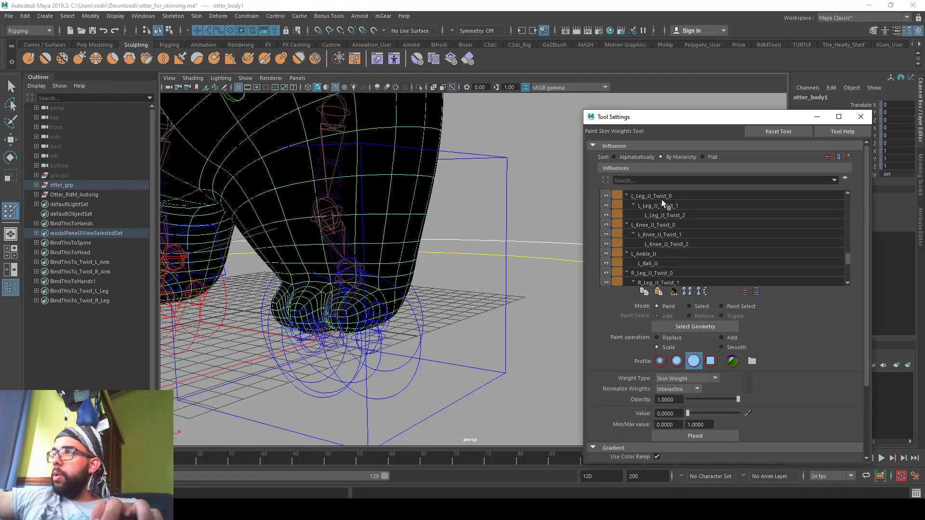
left_click(663, 197)
left_click(665, 205)
left_click(661, 215)
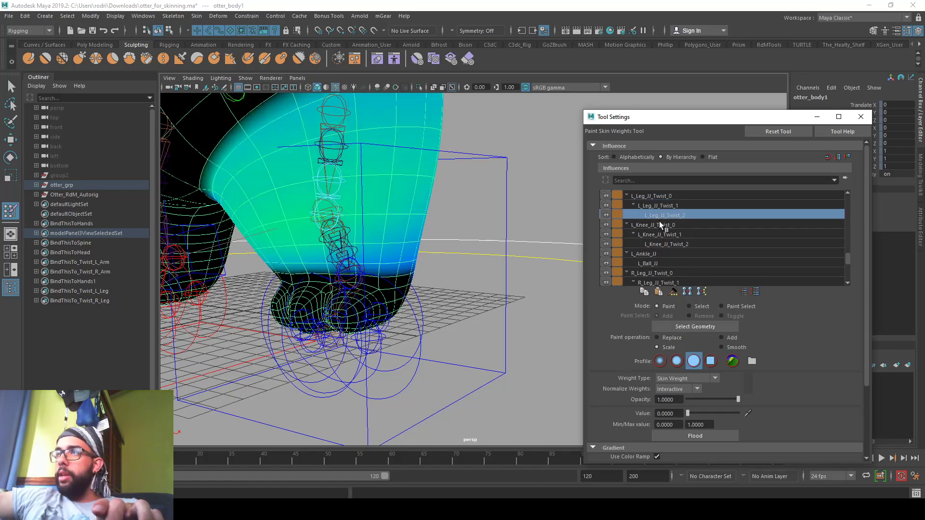
Step: Examine the lower leg's weights for L_Knee_JJ_Twist_0 to L_Knee_JJ_Twist_2 and L_Ankle_JJ
left_click(658, 225)
left_click(656, 234)
left_click(654, 244)
left_click(653, 254)
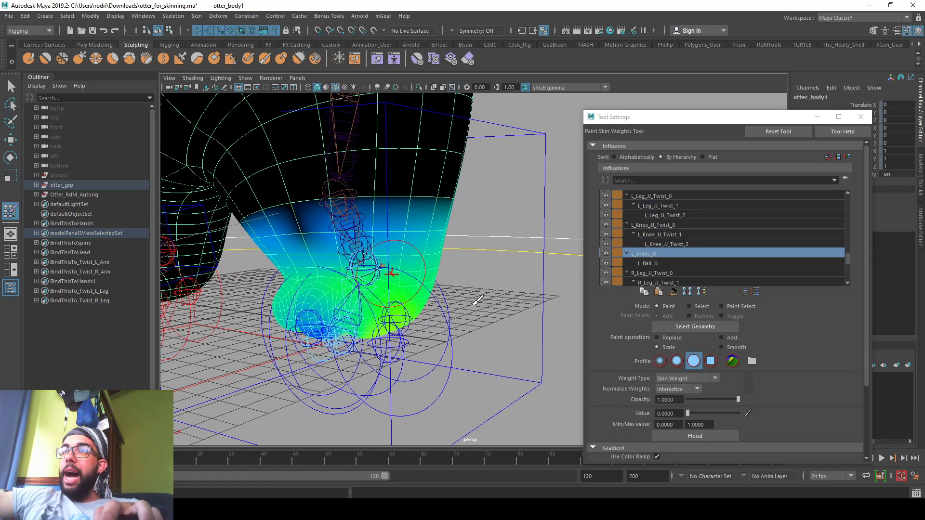
Step: Paint L_Ankle_JJ's influence over the left heel and lower foot in Add mode with value 1
scroll(389, 229, "up", 2)
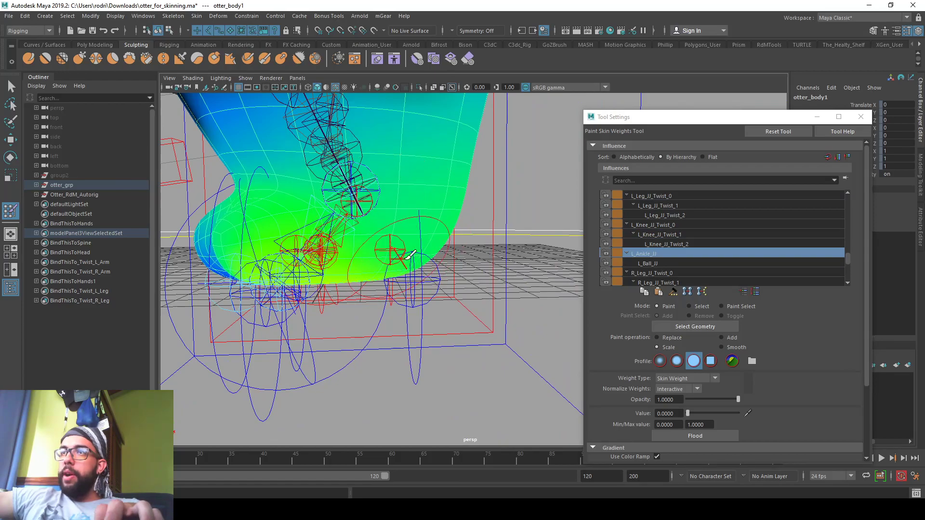
mouse_move(380, 255)
left_mouse_down()
mouse_move(435, 221)
mouse_move(445, 255)
mouse_move(522, 235)
left_mouse_up()
mouse_move(522, 236)
middle_mouse_down("alt")
mouse_move(227, 214)
mouse_move(410, 198)
middle_mouse_up("alt")
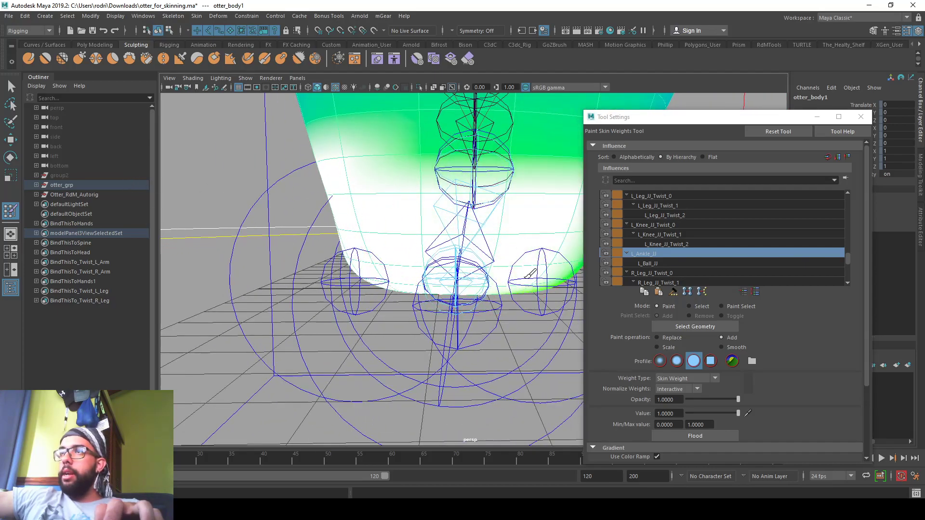
left_click_drag(532, 277, 559, 253)
left_click_drag(550, 257, 415, 270, "alt")
middle_click_drag(289, 280, 472, 284, "alt")
mouse_move(476, 289)
left_mouse_down()
mouse_move(520, 270)
mouse_move(525, 231)
left_mouse_up()
left_click_drag(443, 266, 501, 222)
Step: Paint L_Ball_JJ's influence over the front of the left foot in Add mode with value 1
left_click(690, 264)
mouse_move(476, 262)
left_mouse_down("alt")
mouse_move(305, 260)
mouse_move(492, 268)
left_mouse_up("alt")
left_click_drag(412, 272, 534, 230)
left_click_drag(477, 237, 347, 236)
mouse_move(433, 231)
left_mouse_down("alt")
mouse_move(566, 243)
mouse_move(525, 246)
left_mouse_up("alt")
Step: Leave weight painting, test the left foot with Roll Ball on L_Leg_IK_CC, and undo the test pose
key("q")
middle_click_drag(434, 200, 262, 206, "alt")
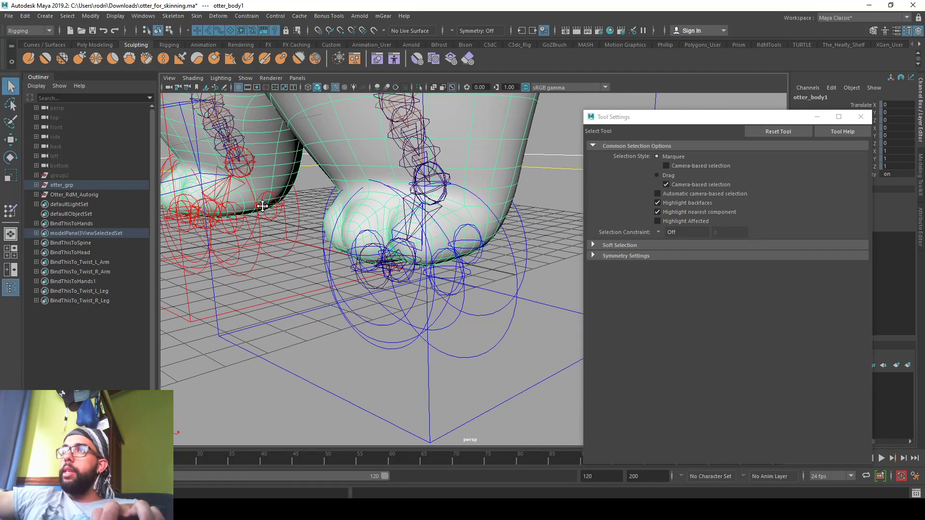
scroll(262, 206, "down", 4)
left_click(557, 319)
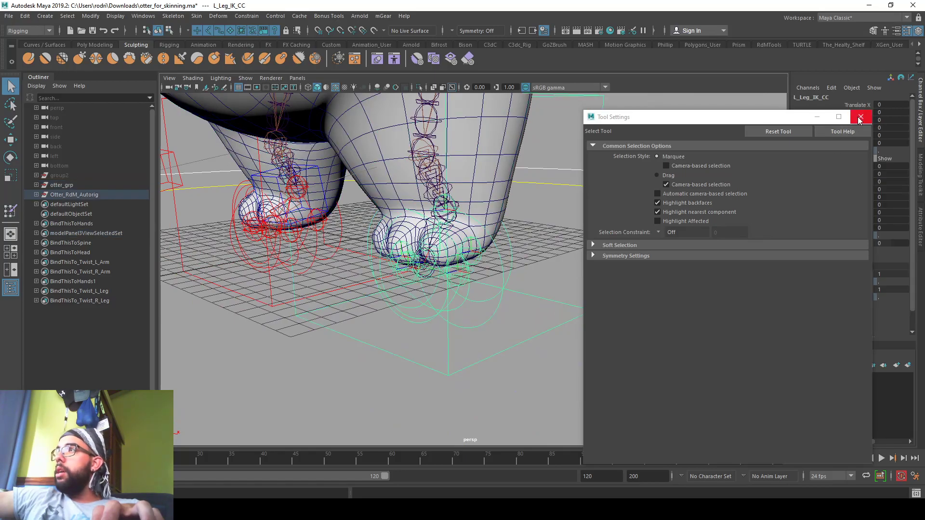
left_click(859, 118)
middle_click_drag(765, 212, 387, 247)
key("ctrl+z")
key("ctrl+z")
Step: Examine the left leg and foot from several angles, ending with the otter's whole body in view
middle_click_drag(511, 215, 510, 251, "alt")
right_click_drag(511, 252, 358, 249, "alt")
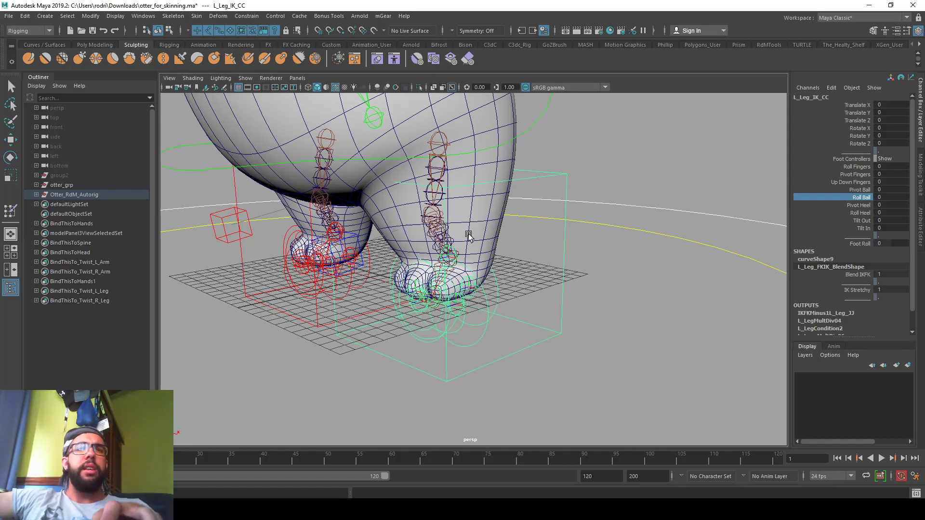
middle_click_drag(508, 236, 514, 268, "alt")
right_click_drag(514, 268, 338, 260, "alt")
left_click_drag(338, 260, 510, 246, "alt")
middle_click_drag(510, 246, 521, 316, "alt")
right_click_drag(522, 316, 410, 308, "alt")
left_click_drag(410, 308, 481, 284, "alt")
right_click_drag(482, 284, 539, 284, "alt")
middle_click_drag(538, 285, 516, 279, "alt")
left_click_drag(516, 278, 412, 232, "alt")
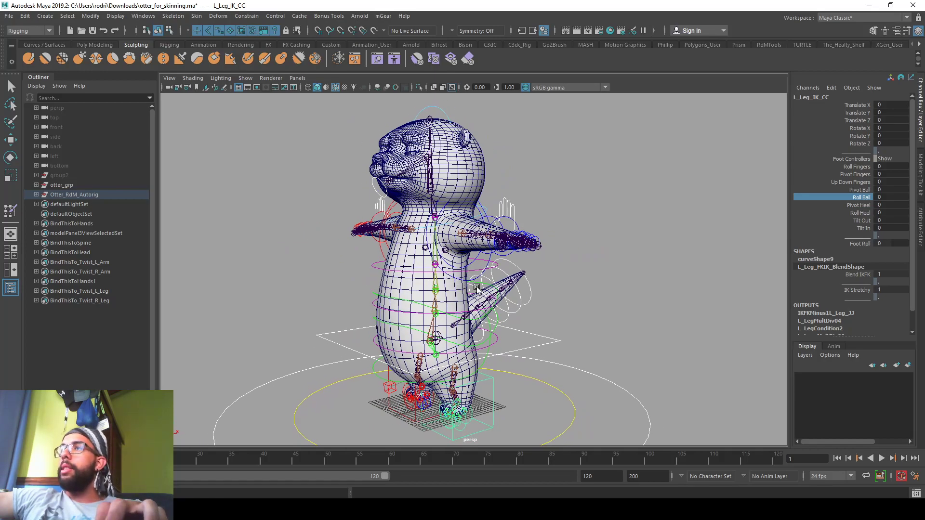
Step: Select the Spine_IK_01_CC control at the hips and set its Rotate Z to 0
left_click(495, 326)
left_click_drag(494, 326, 465, 322, "alt")
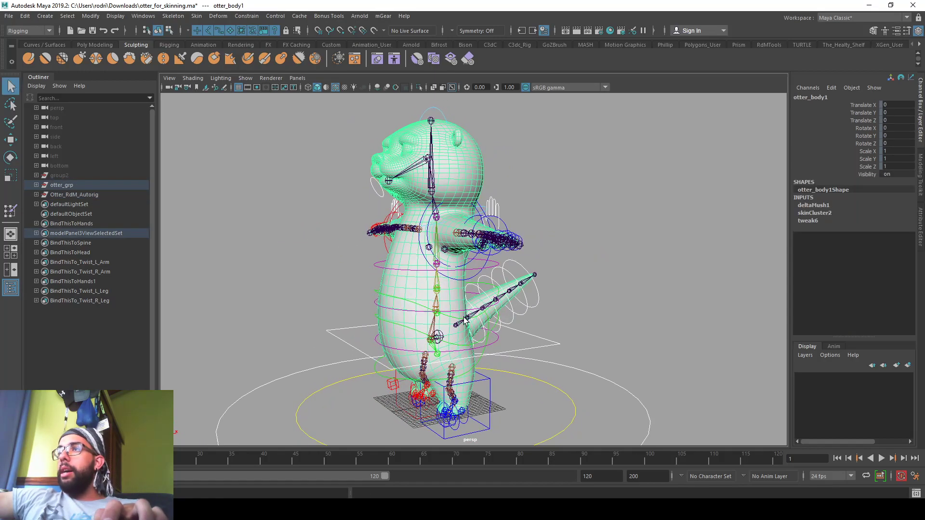
left_click(381, 375)
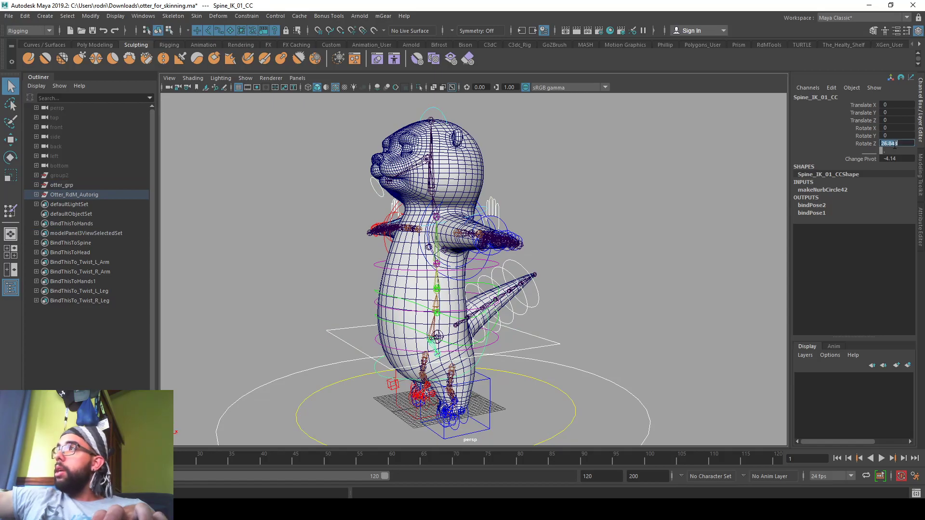
Step: Reactivate Paint Skin Weights on otter_body1 and examine Jaw_0_Int's influence around the lower mouth
right_click_drag(445, 289, 394, 246, "alt")
middle_click_drag(395, 246, 452, 304, "alt")
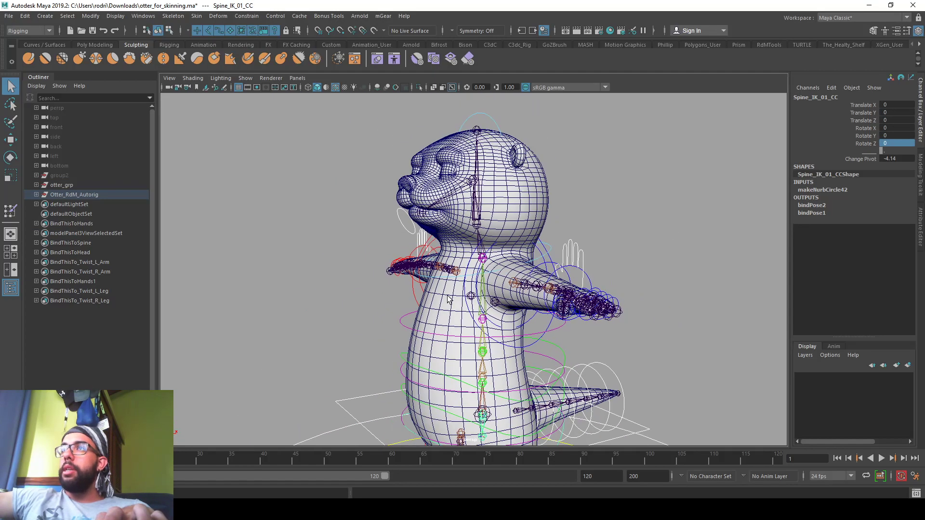
left_click(409, 227)
scroll(409, 227, "up", 2)
left_click(454, 190)
right_click_drag(454, 190, 397, 176)
scroll(731, 194, "down", 5)
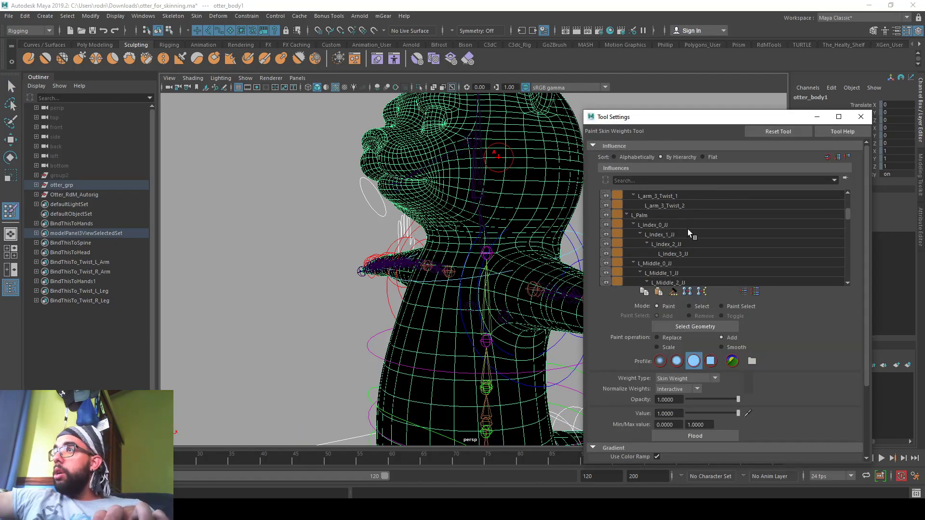
scroll(698, 227, "down", 8)
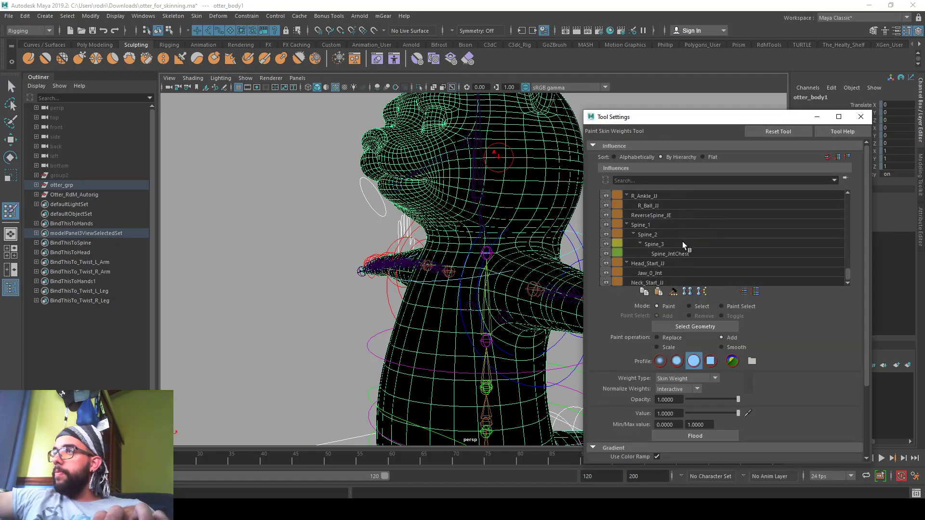
left_click(651, 272)
left_click_drag(419, 226, 396, 232, "alt")
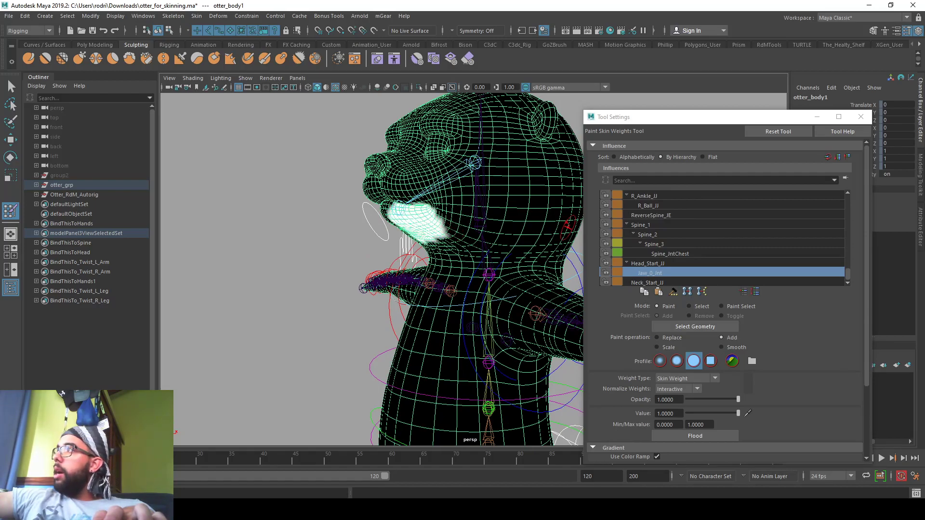
Step: Bring the RdM Tools V2 window into view, leave weight painting and save the scene, accepting the student version notice
left_click_drag(924, 157, 794, 156)
mouse_move(471, 256)
left_mouse_down("alt")
mouse_move(379, 217)
mouse_move(322, 244)
mouse_move(375, 195)
left_mouse_up("alt")
key("q")
key("ctrl+s")
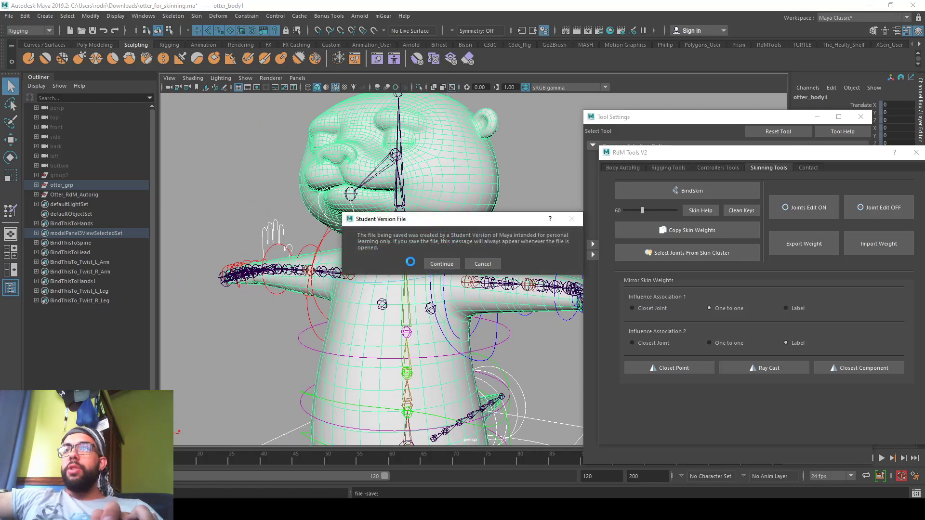
left_click(435, 263)
right_click_drag(424, 263, 366, 265, "alt")
middle_click_drag(367, 265, 351, 248, "alt")
left_click_drag(351, 248, 387, 238, "alt")
right_click_drag(387, 238, 438, 234, "alt")
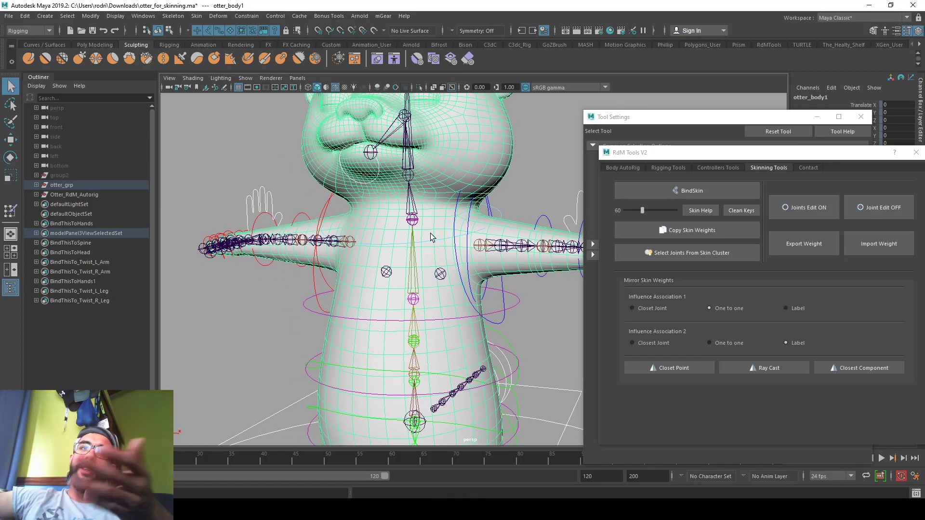
middle_click_drag(507, 223, 492, 201, "alt")
right_click_drag(491, 202, 457, 258, "alt")
left_click_drag(457, 258, 448, 260, "alt")
middle_click_drag(436, 226, 393, 224, "alt")
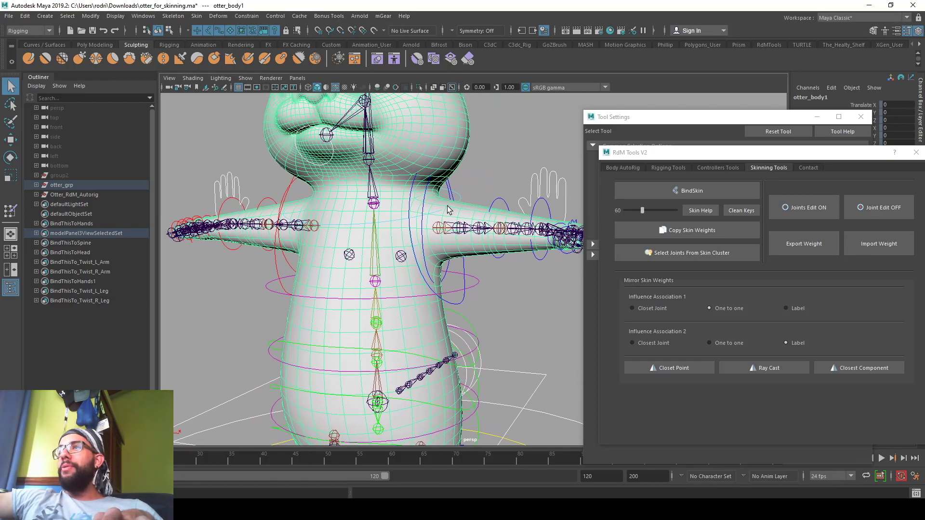
Step: Select L_Shoulder_FK_CC, clear the floating tool windows away, and set FK Auto Clavicule to 0
left_click(426, 194)
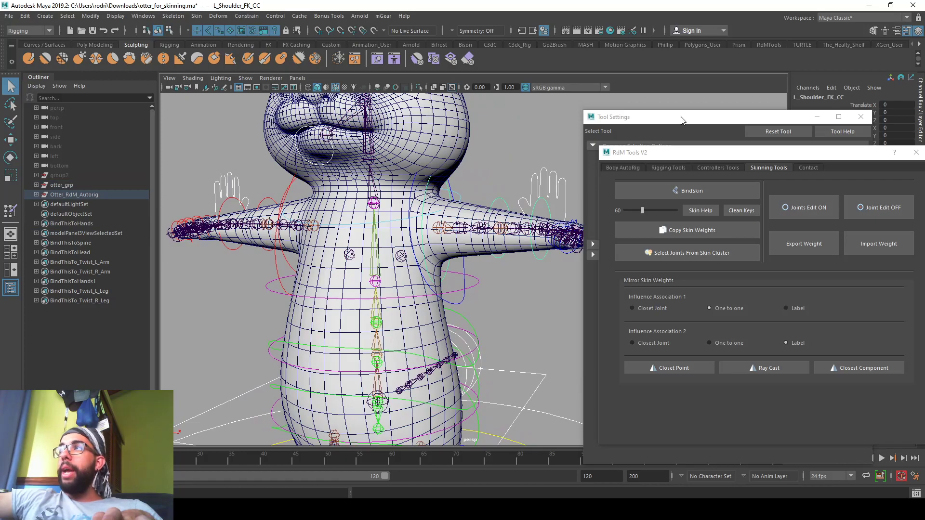
left_click(872, 120)
left_click(863, 120)
left_click_drag(828, 157, 924, 166)
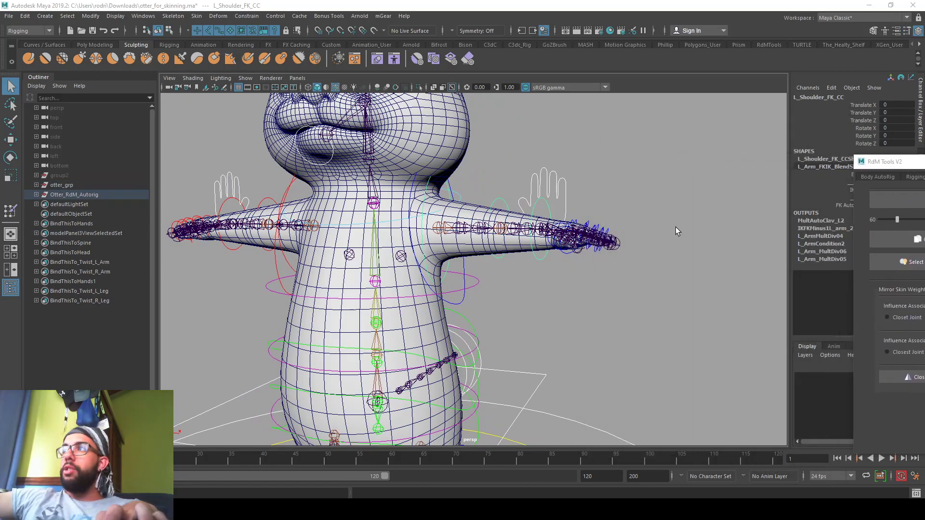
middle_click_drag(676, 229, 671, 220, "alt")
left_click_drag(896, 166, 924, 167)
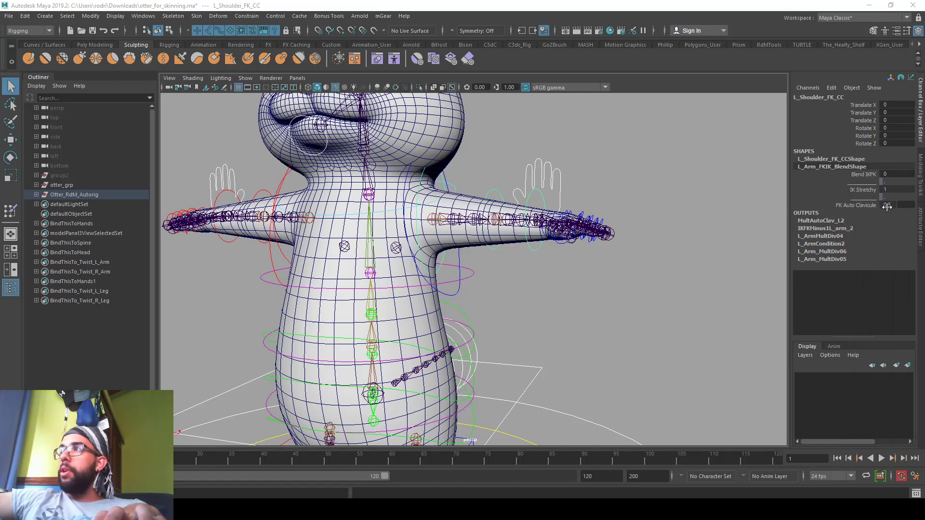
middle_click_drag(521, 207, 524, 230, "alt")
Step: Test the left shoulder by rotating L_Shoulder_FK_CC about 51 degrees in Z, and undo the rotation
scroll(524, 230, "up", 4)
key("e")
left_click_drag(441, 193, 466, 228)
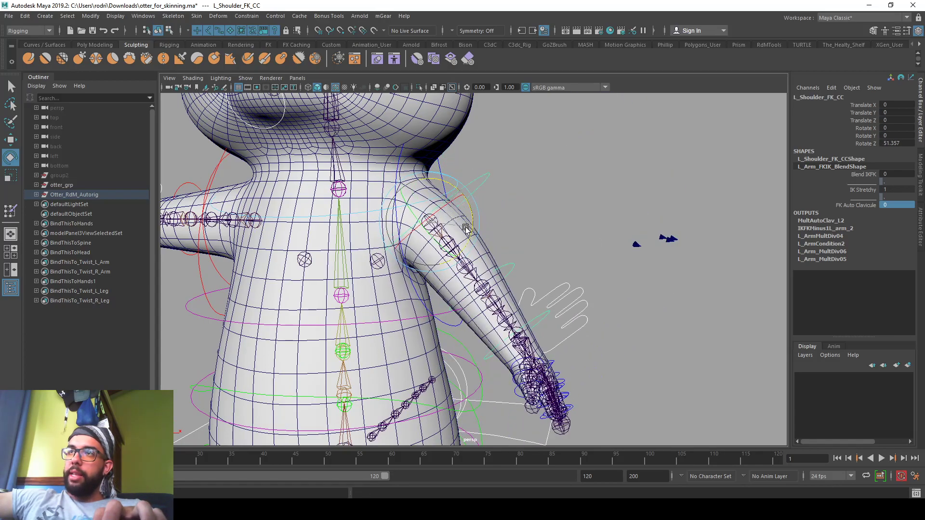
key("ctrl+z")
key("ctrl+z")
key("ctrl+z")
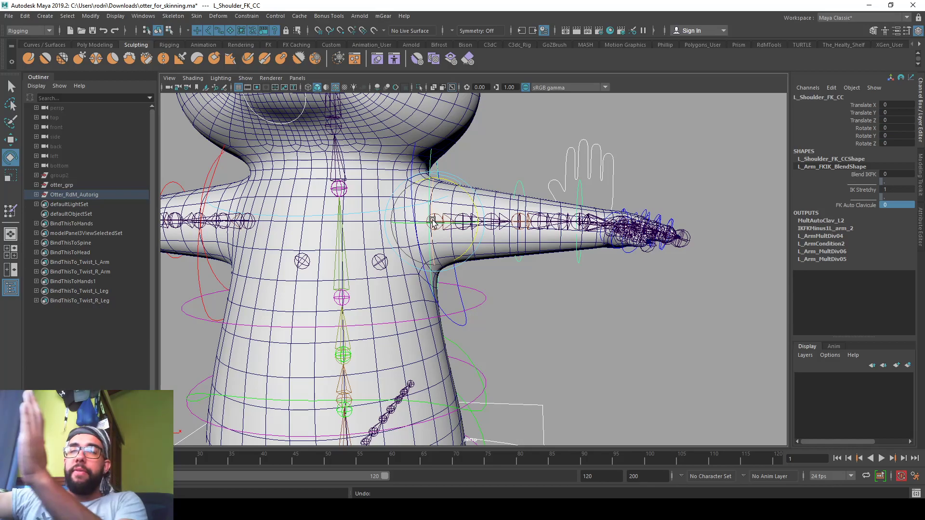
Step: Generate test animation keys on L_Shoulder_FK_CC with RdM Tools' Skin Help at a value of 60
left_click_drag(735, 170, 657, 68)
middle_click_drag(471, 217, 470, 216, "alt")
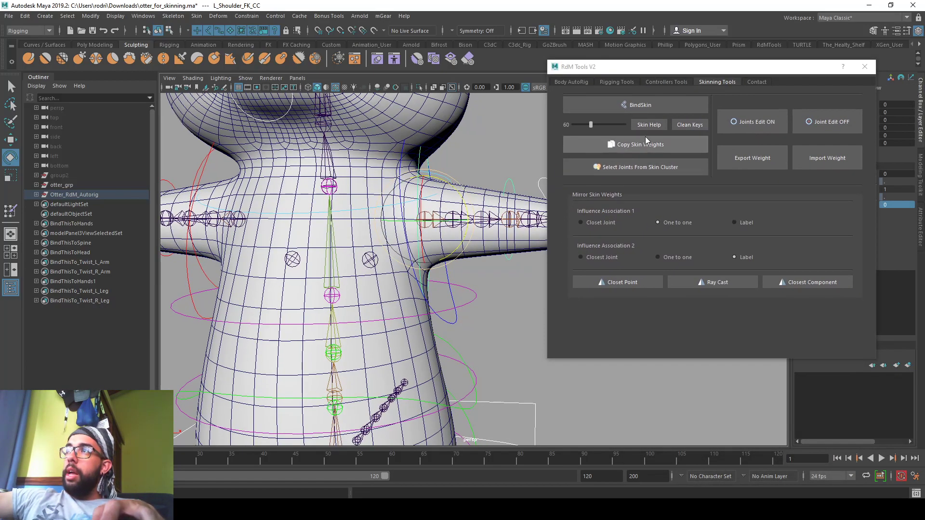
left_click(648, 127)
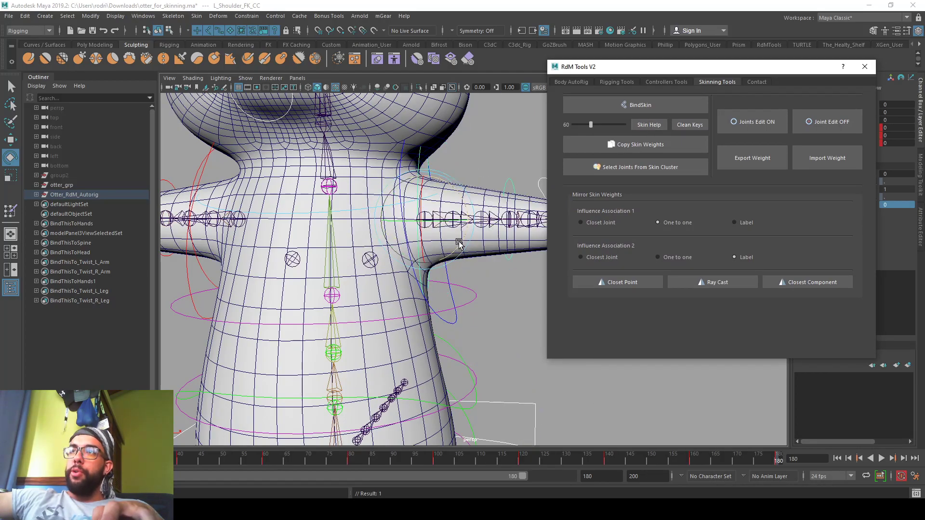
middle_click_drag(459, 243, 458, 260, "alt")
right_click_drag(458, 261, 419, 258, "alt")
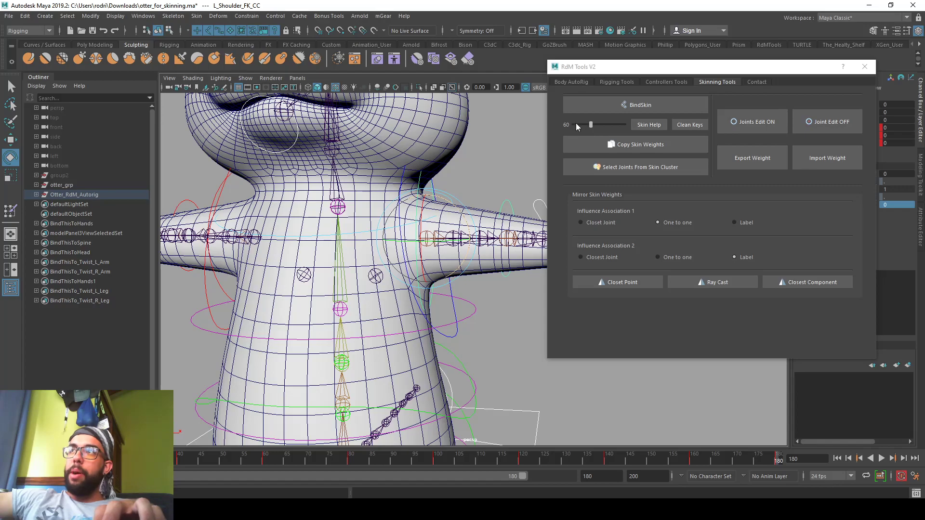
Step: Play the shoulder test animation and park the timeline at frame 72 to inspect the left shoulder's deformation
key("alt+v")
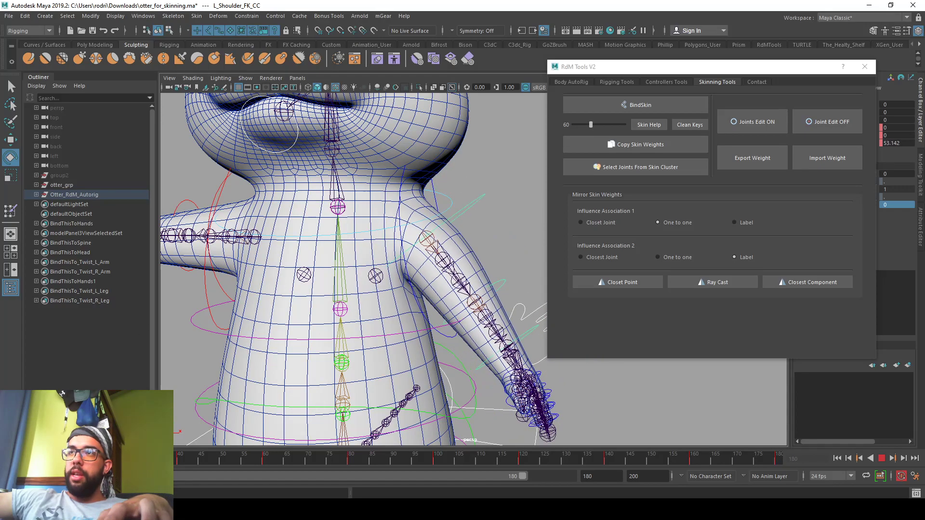
left_click_drag(336, 477, 316, 462)
scroll(351, 320, "up", 5)
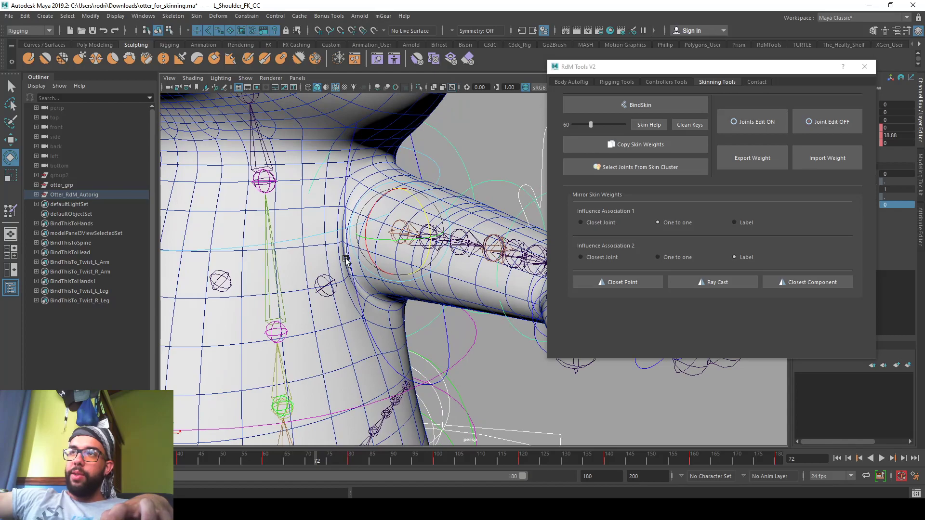
Step: Activate Paint Skin Weights on otter_body1 and display L_arm_1's influence around the left shoulder
left_click(295, 227)
right_click_drag(275, 199, 214, 186)
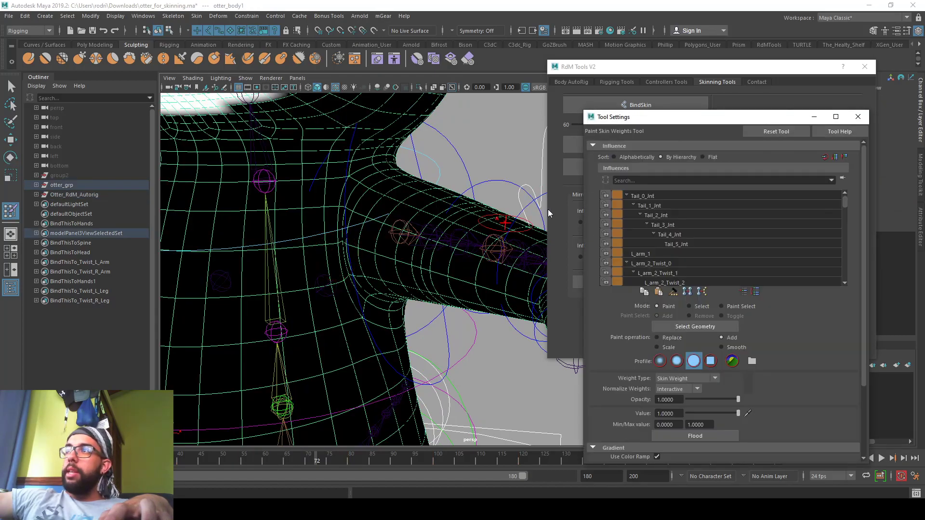
scroll(668, 241, "down", 1)
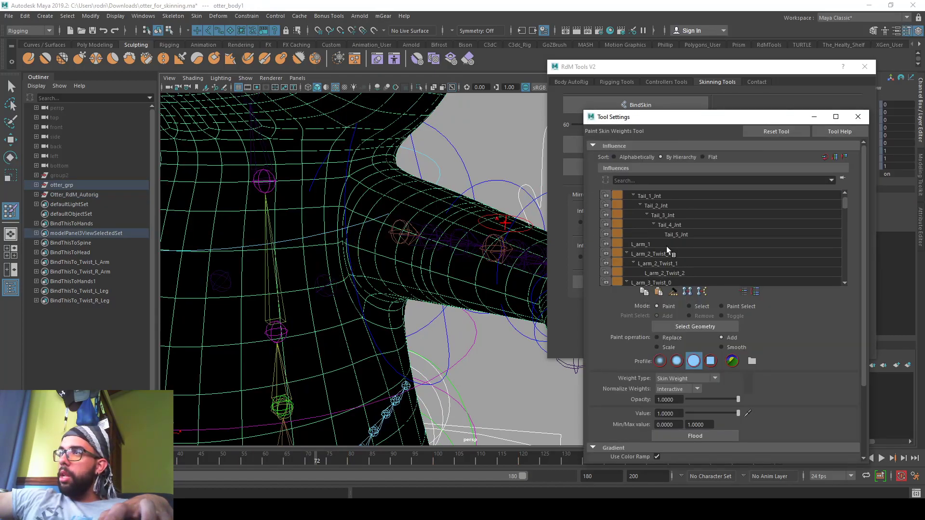
left_click(667, 246)
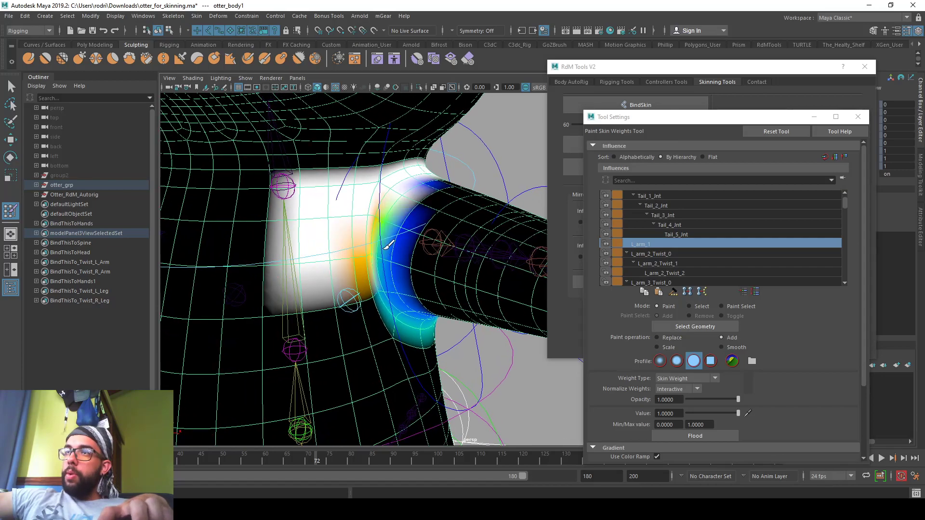
Step: Replay the shoulder animation, stop at frame 74, and display L_arm_2_Twist_1's weights
key("alt+v")
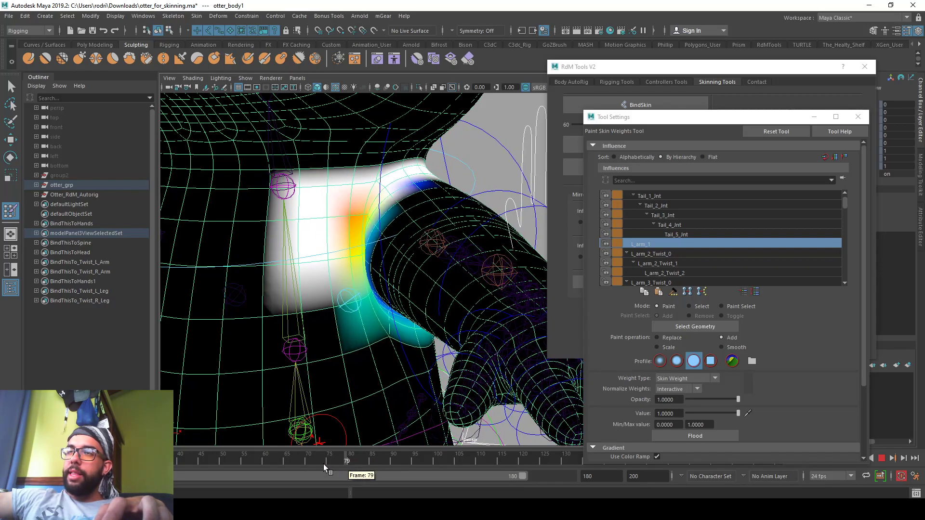
left_click(325, 464)
left_click(682, 262)
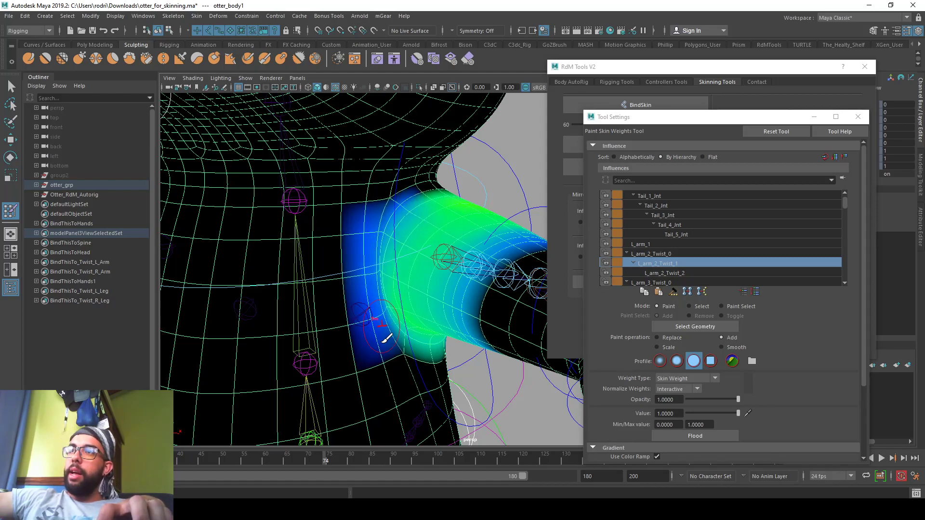
Step: Replay the shoulder animation, stop at frame 23 with the left arm lowered, and display Spine_3's weights
left_click_drag(349, 456, 163, 458)
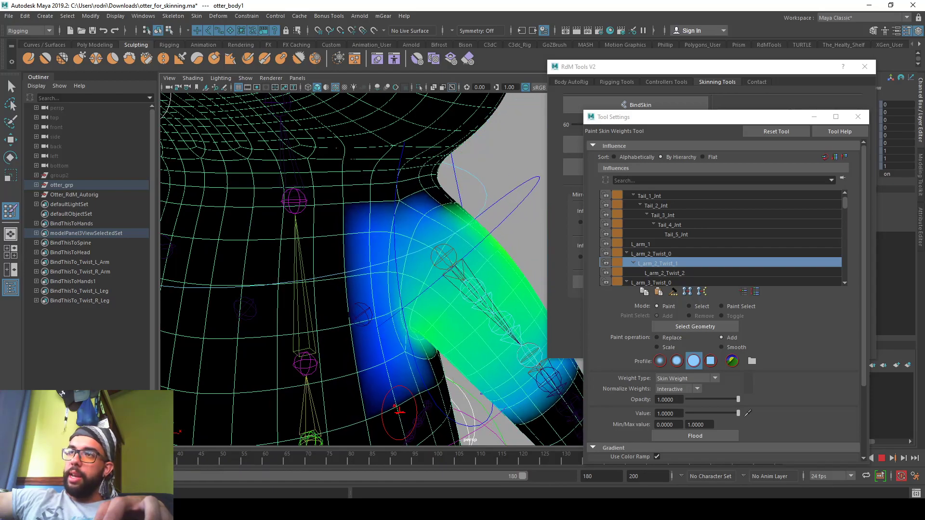
key("Escape")
scroll(773, 233, "down", 10)
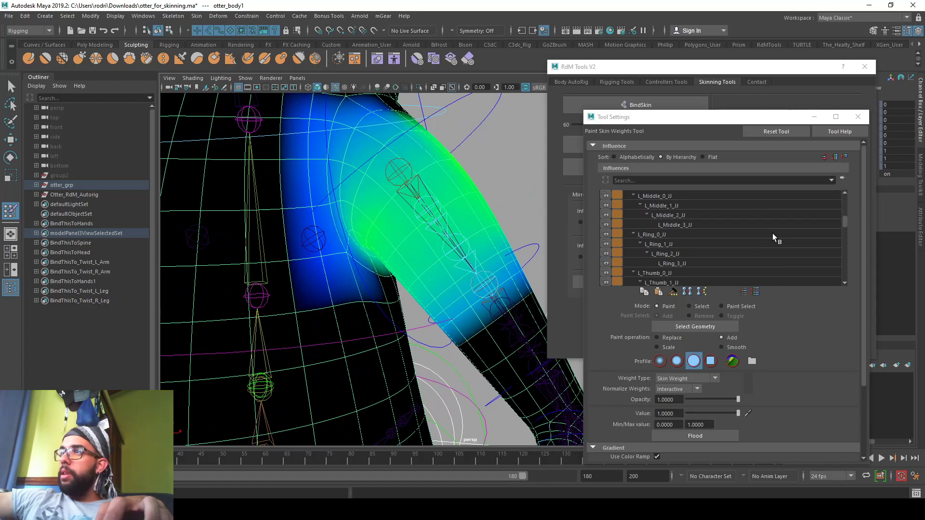
scroll(773, 233, "down", 10)
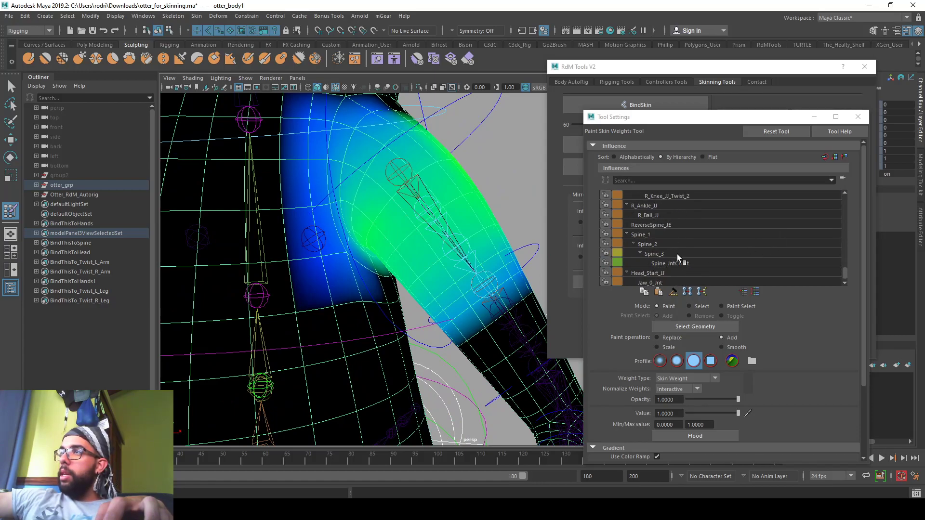
left_click(662, 235)
left_click(684, 254)
left_click(669, 262)
left_click(667, 256)
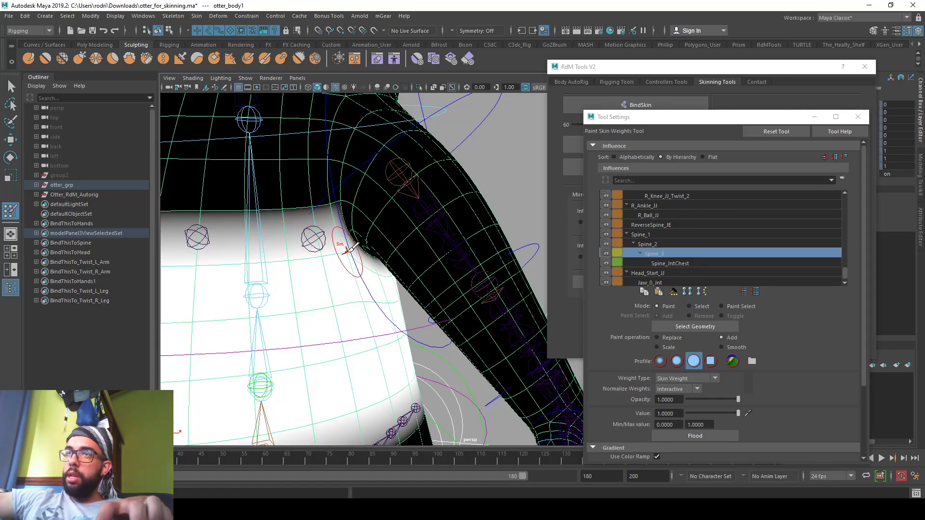
Step: Paint added Spine_3 influence onto the torso side of the left armpit and inspect the area from several angles
left_click_drag(348, 251, 351, 241)
left_click_drag(305, 268, 236, 259, "alt")
right_click_drag(237, 259, 357, 314, "alt")
mouse_move(424, 351)
left_mouse_down("alt")
mouse_move(342, 301)
mouse_move(361, 291)
left_mouse_up("alt")
mouse_move(451, 297)
left_mouse_down()
mouse_move(470, 306)
mouse_move(433, 320)
mouse_move(331, 310)
mouse_move(385, 285)
mouse_move(363, 225)
left_mouse_up()
right_click_drag(381, 225, 344, 198, "alt")
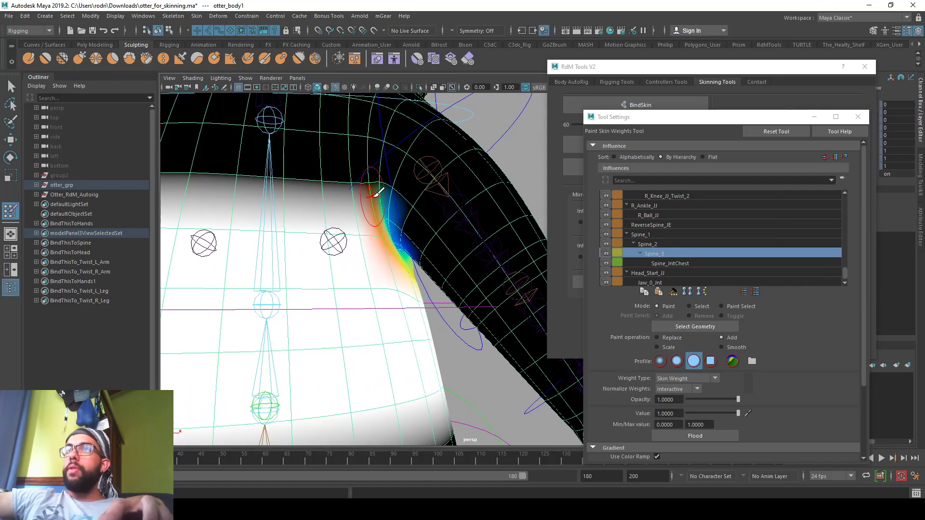
left_click_drag(377, 194, 369, 191, "alt")
left_click(399, 65)
left_click_drag(227, 109, 346, 123)
left_click(640, 127)
mouse_move(449, 215)
left_mouse_down("alt")
mouse_move(427, 215)
mouse_move(441, 225)
left_mouse_up("alt")
middle_click_drag(451, 243, 474, 285, "alt")
right_click_drag(475, 284, 378, 266, "alt")
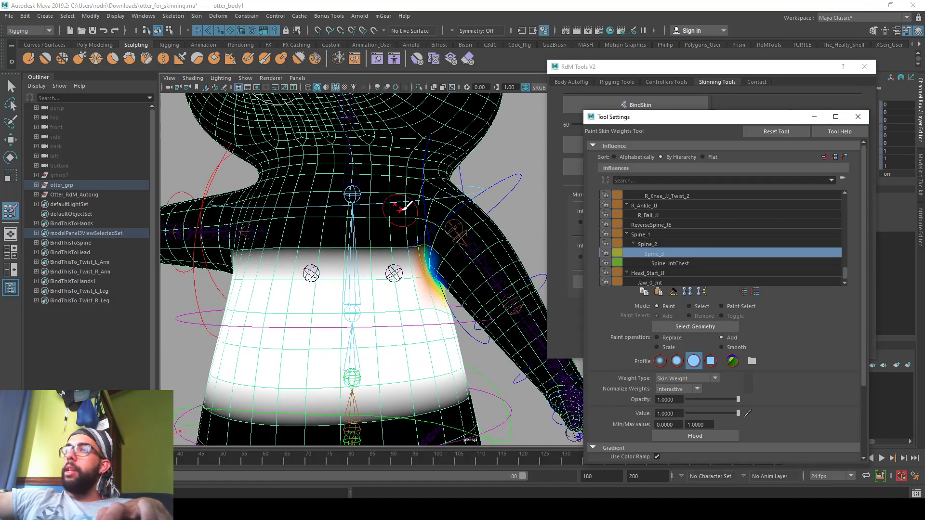
Step: Leave weight painting, close Tool Settings, and select the L_Shoulder_FK_CC control
key("q")
left_click(465, 179)
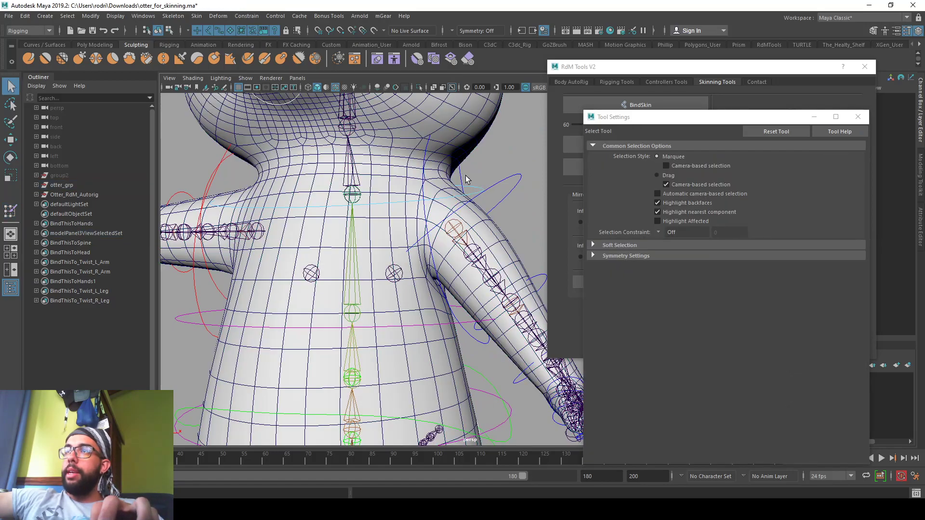
left_click(470, 179)
left_click(857, 116)
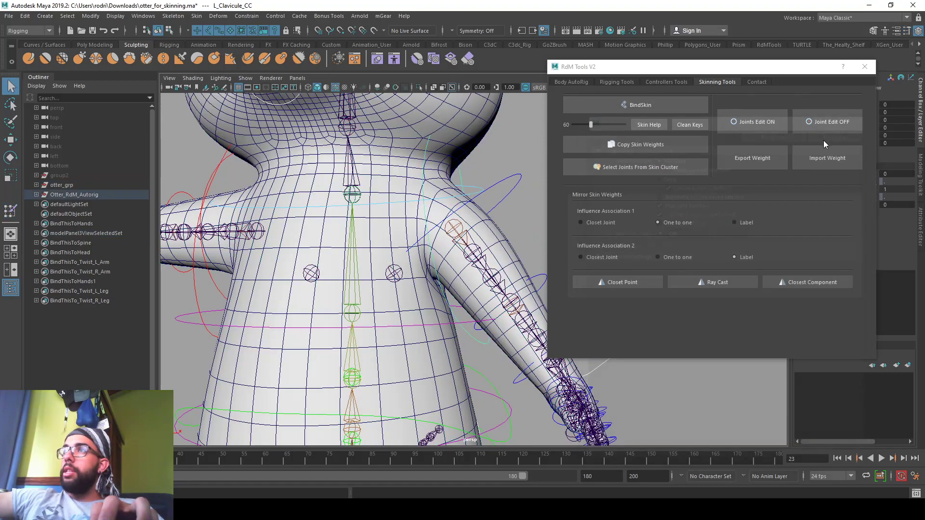
left_click(522, 187)
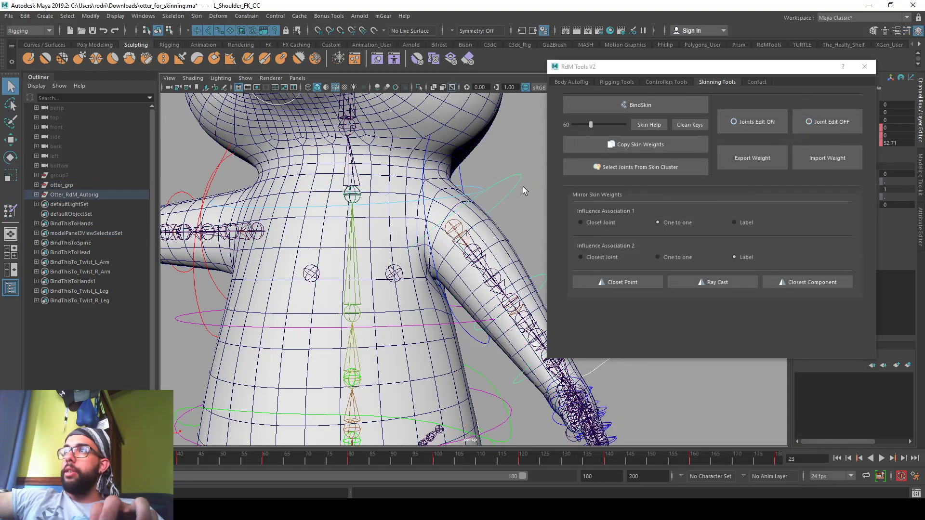
Step: Try to remove L_Shoulder_FK_CC's test keys with RdM Tools' Clean Keys and return the timeline to frame 1
left_click(696, 128)
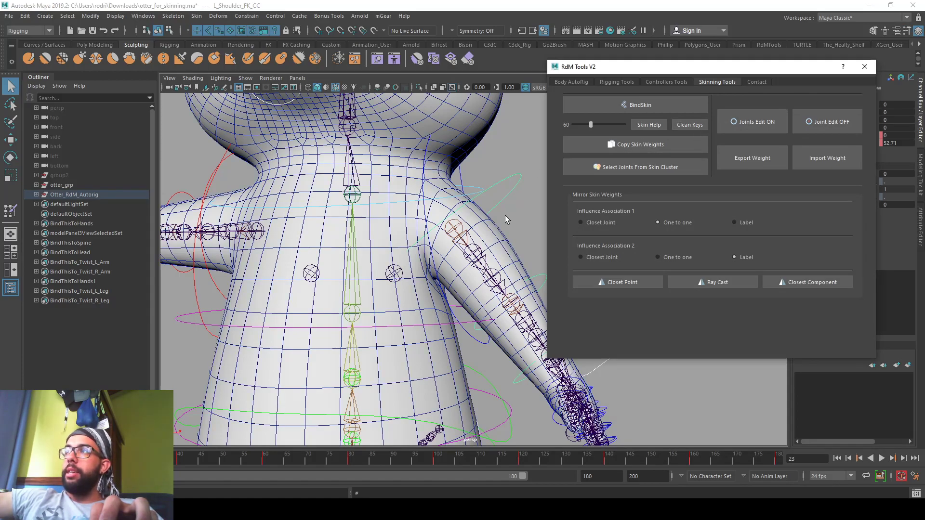
middle_click_drag(515, 175, 490, 187, "alt")
left_click(697, 126)
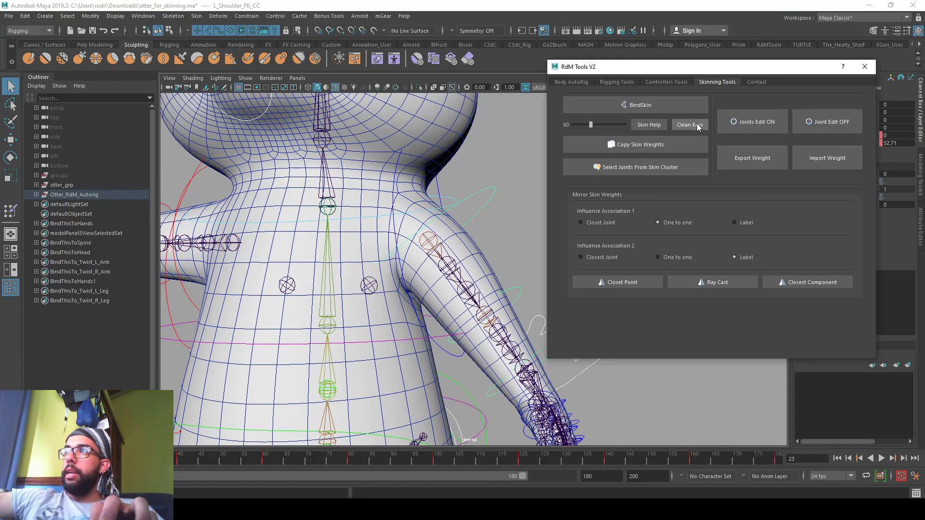
left_click(698, 127)
left_click(698, 128)
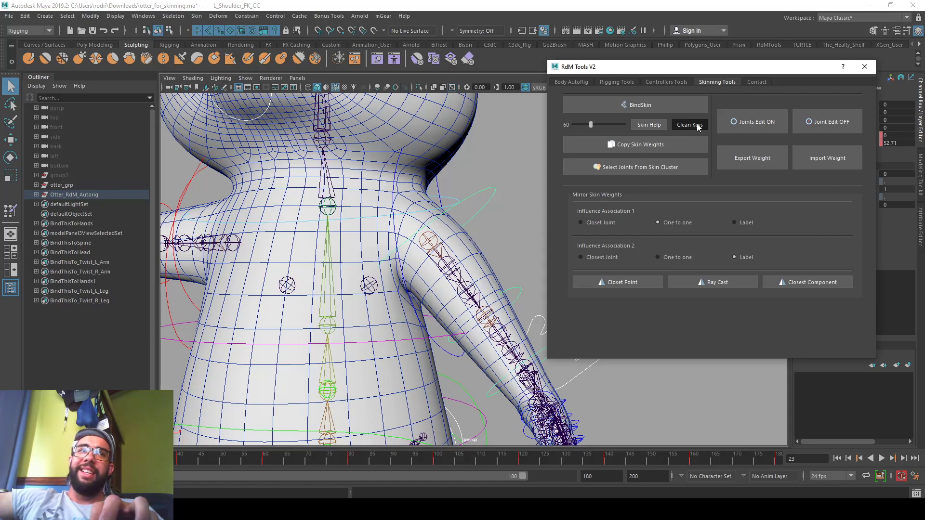
left_click(859, 459)
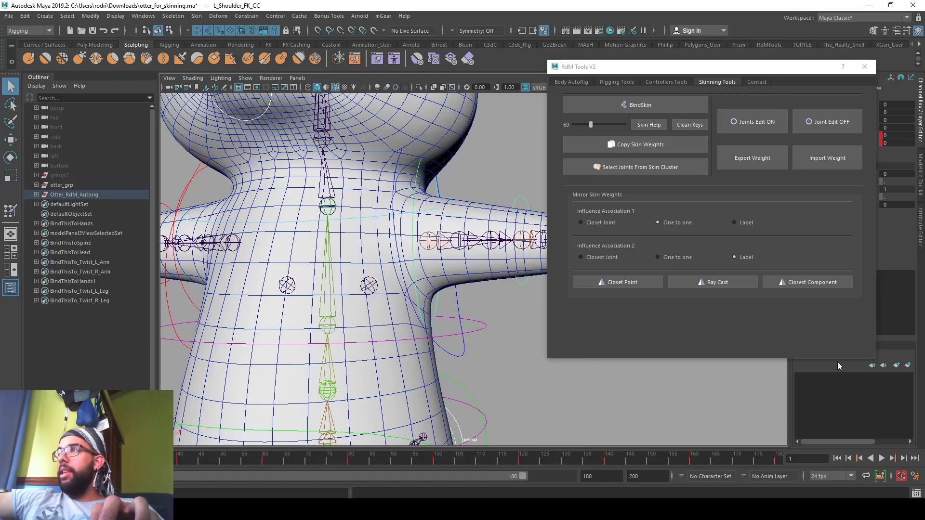
left_click(901, 477)
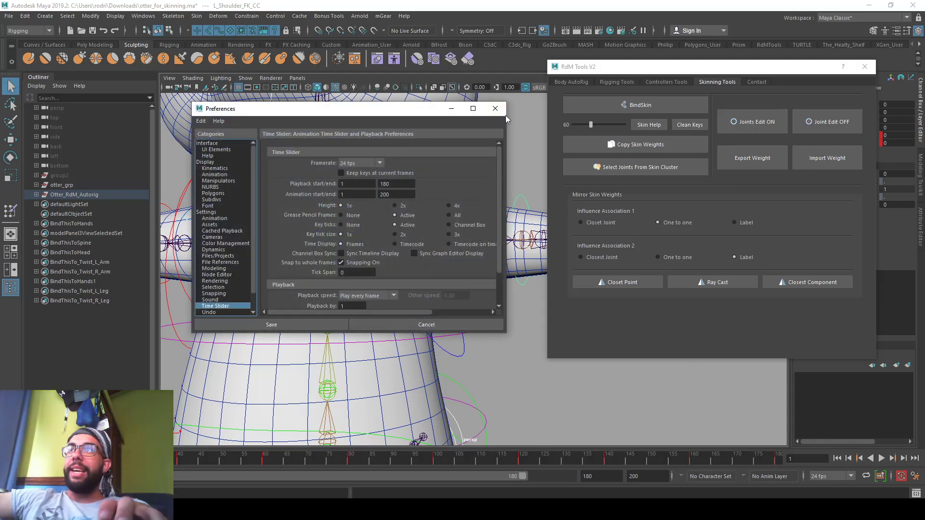
left_click(496, 109)
left_click(915, 477)
left_click(919, 495)
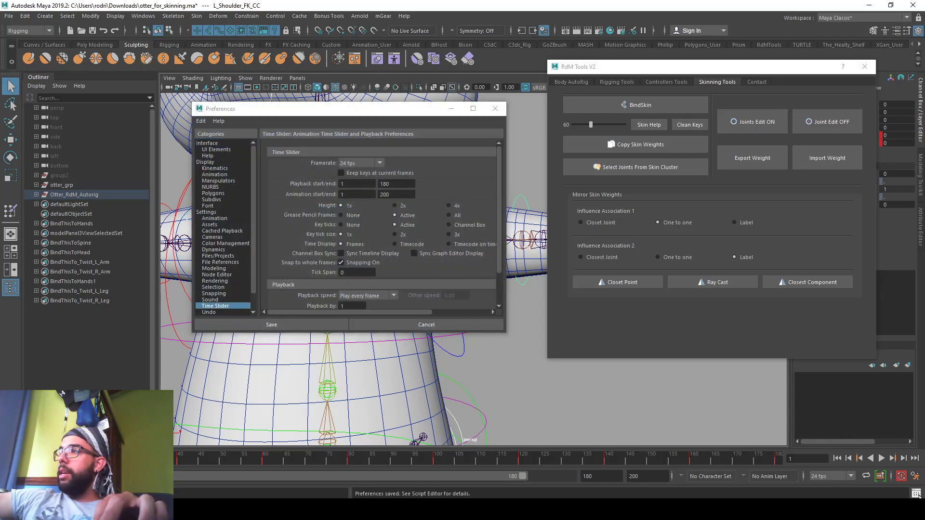
left_click(497, 109)
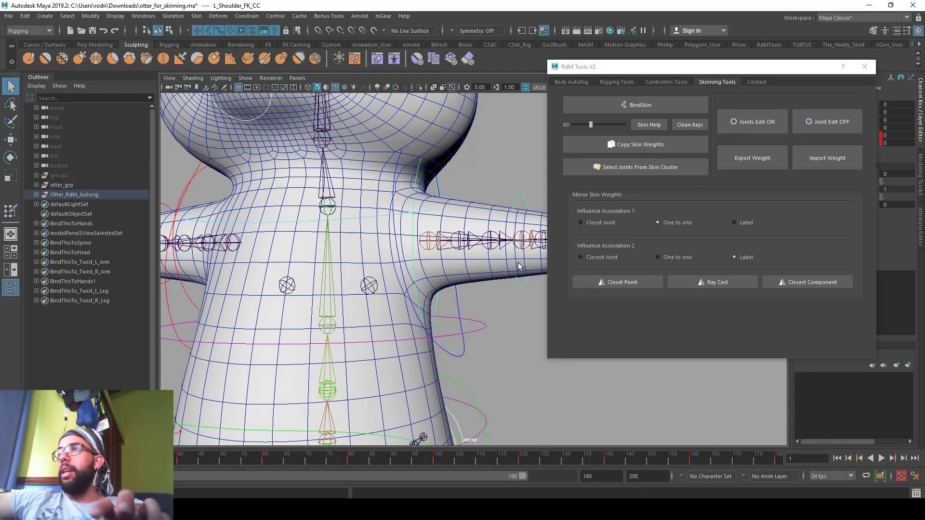
Step: Close RdM Tools, delete the keys on L_Shoulder_FK_CC's Rotate Y and Rotate Z channels, and deselect the control
middle_click_drag(493, 211, 497, 212, "alt")
left_click(865, 67)
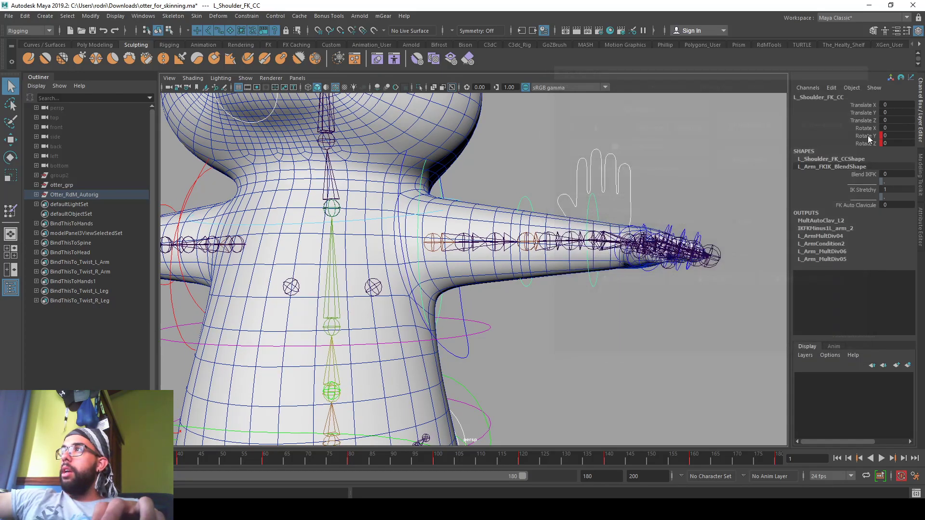
left_click_drag(870, 135, 870, 143)
right_click(869, 138)
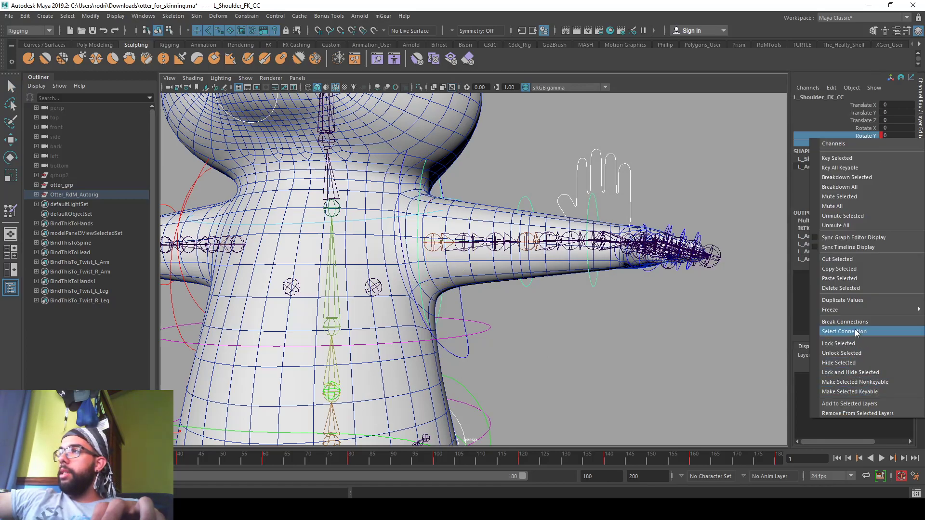
left_click(854, 289)
left_click(520, 178)
middle_click_drag(483, 207, 515, 207, "alt")
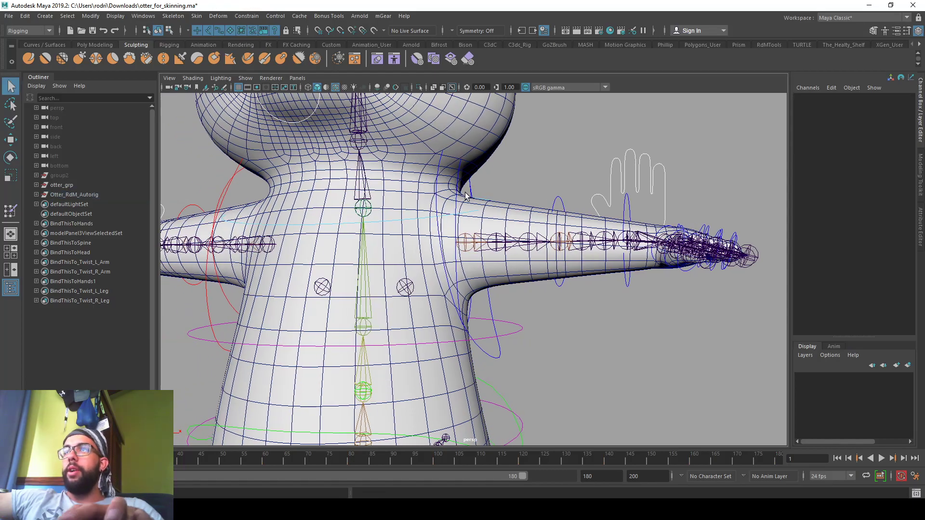
Step: Test-rotate L_Shoulder_FK_CC and undo the rotation
left_click(468, 197)
key("e")
left_click_drag(482, 199, 501, 220)
key("ctrl+z")
right_click_drag(501, 219, 416, 262, "alt")
left_click_drag(416, 262, 469, 334, "alt")
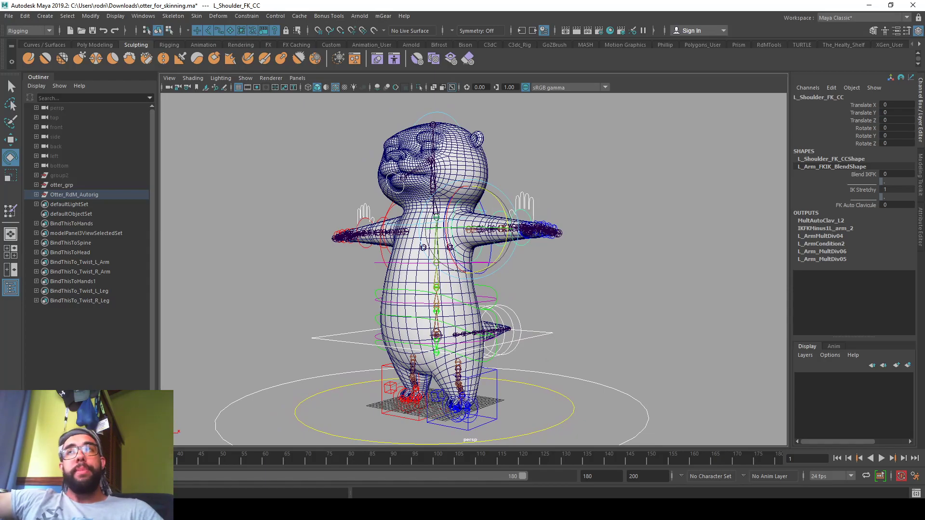
left_click_drag(515, 270, 527, 305, "alt")
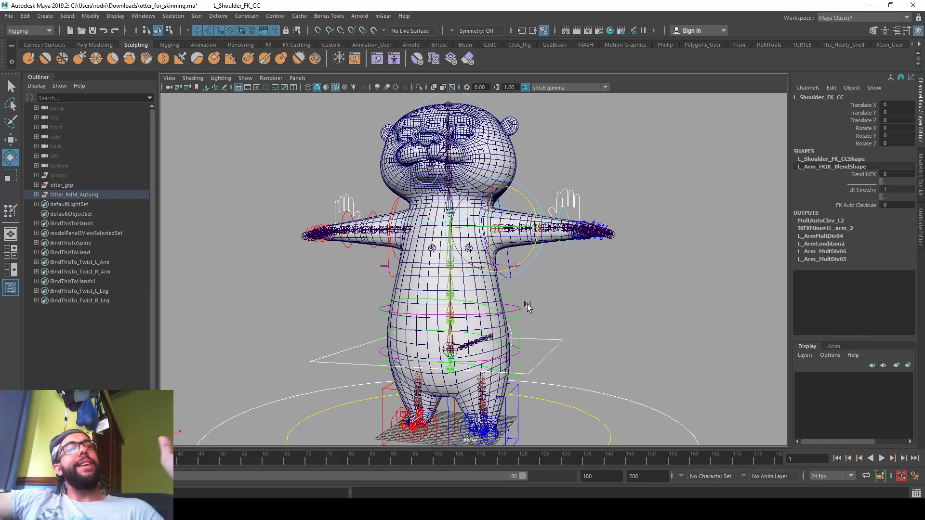